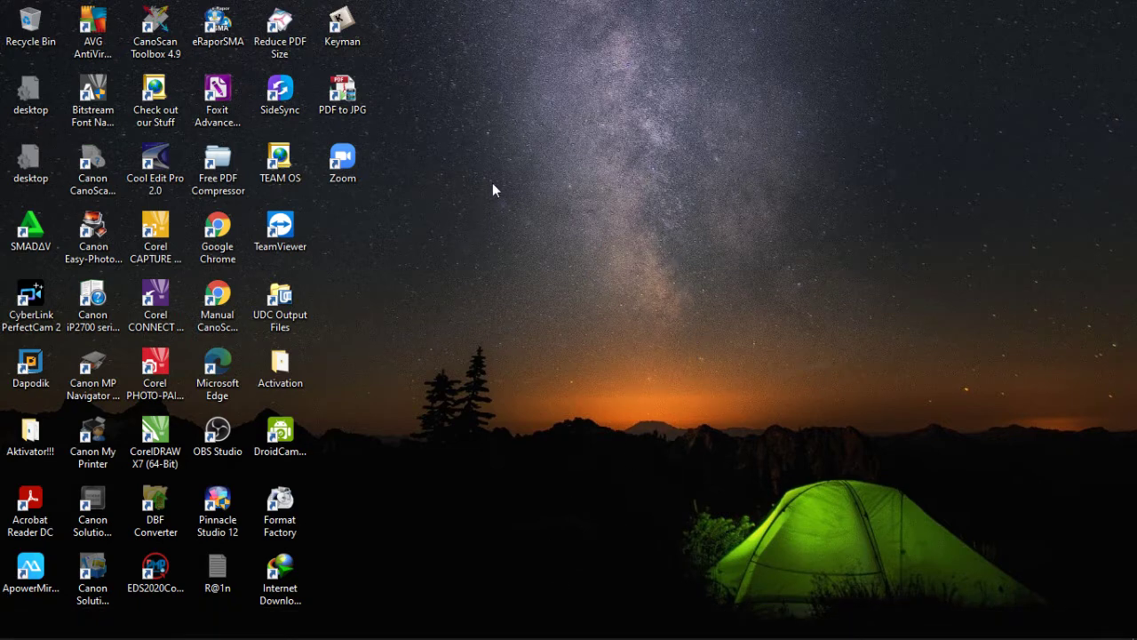
Step: Launch Google Chrome from the desktop and open a browser window with the saved user profile
left_click(223, 234)
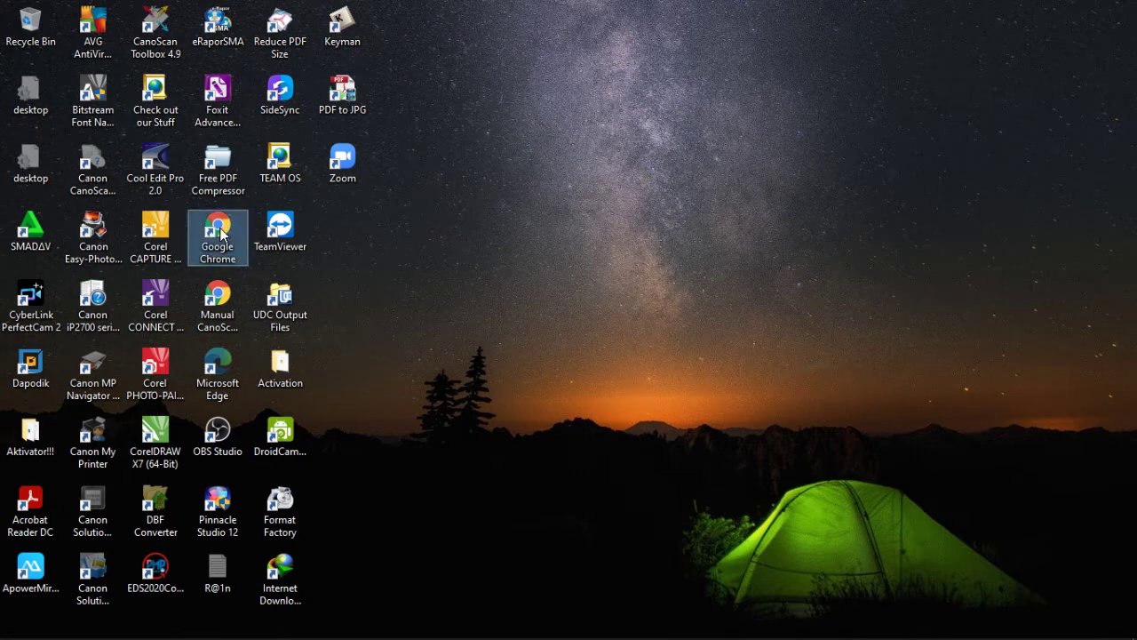
double_click(222, 234)
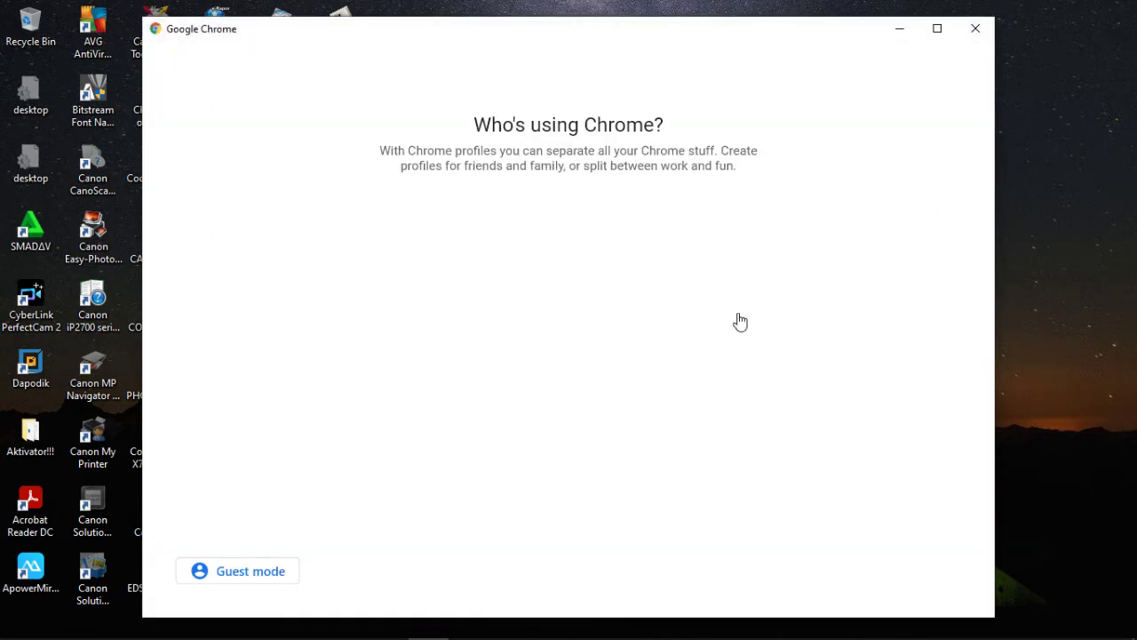
left_click(393, 345)
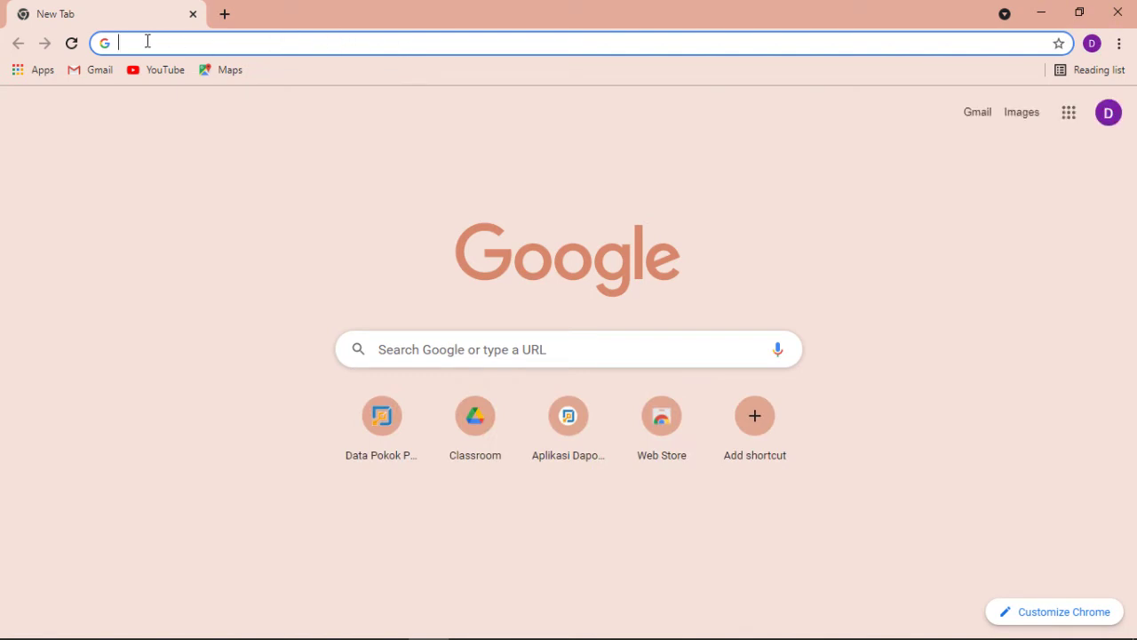
Step: Search Google for "quizizz" and open the official quizizz.com website from the results
type("qui")
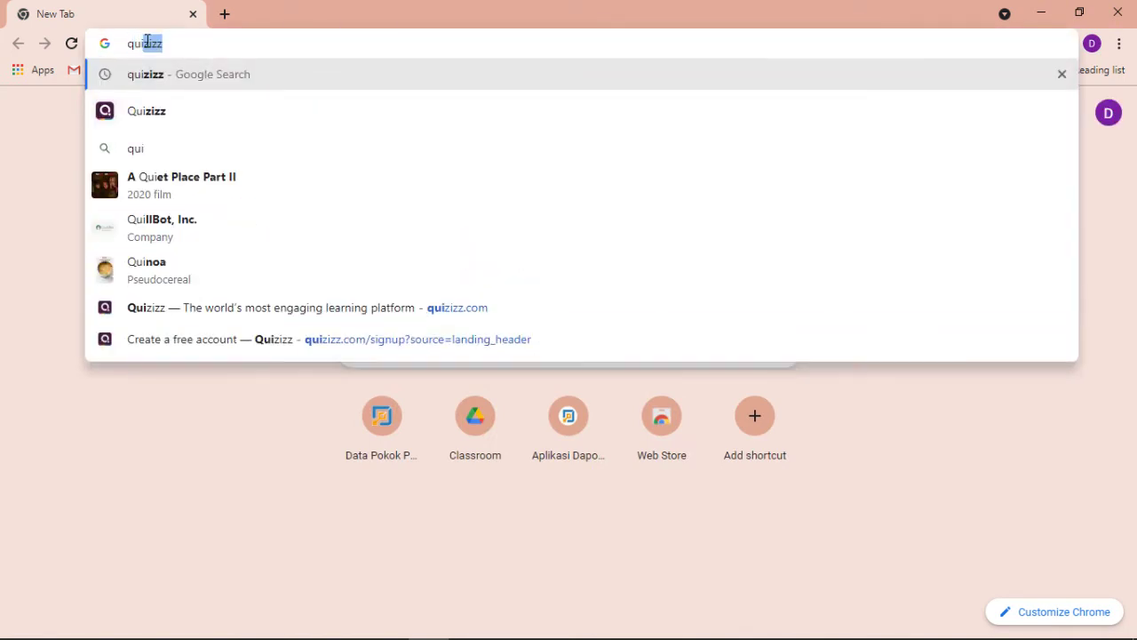
type("zizz")
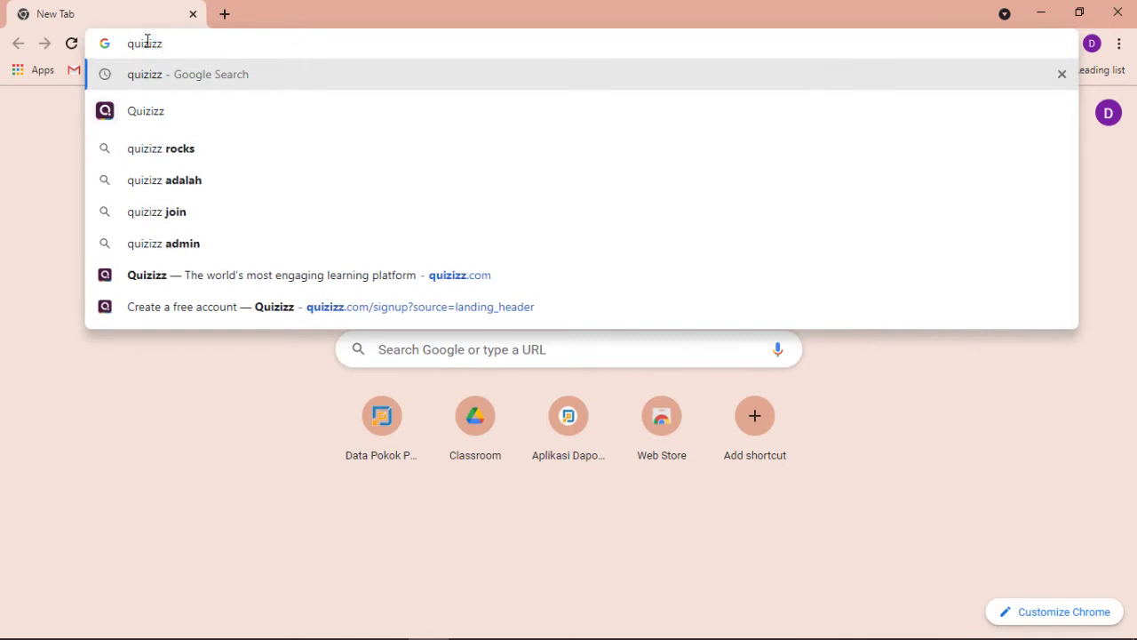
left_click(167, 73)
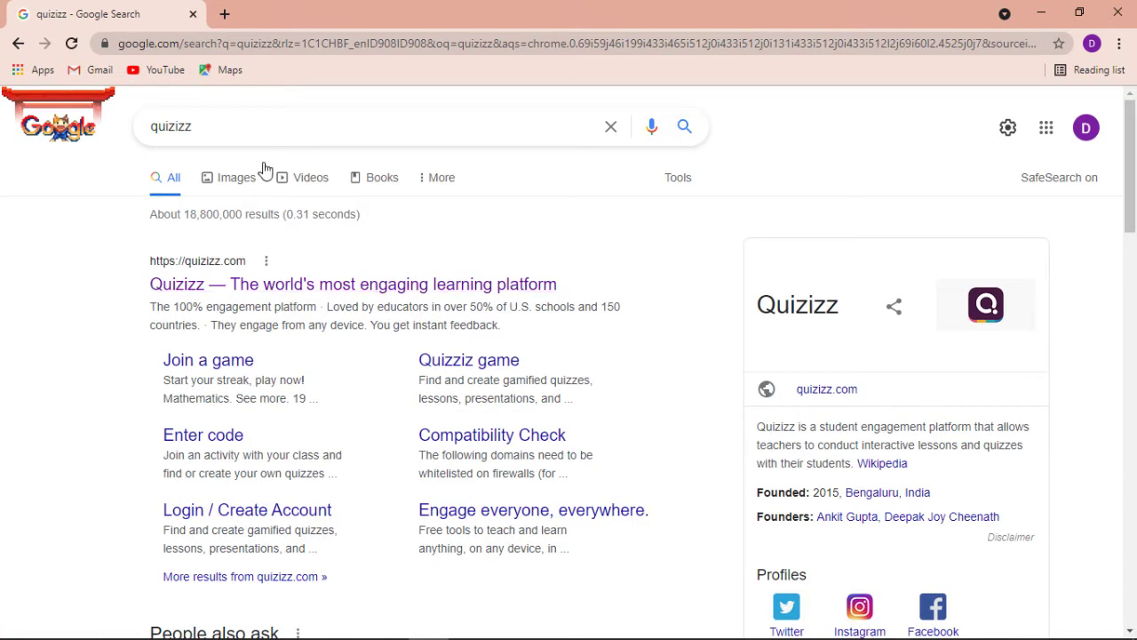
left_click(279, 299)
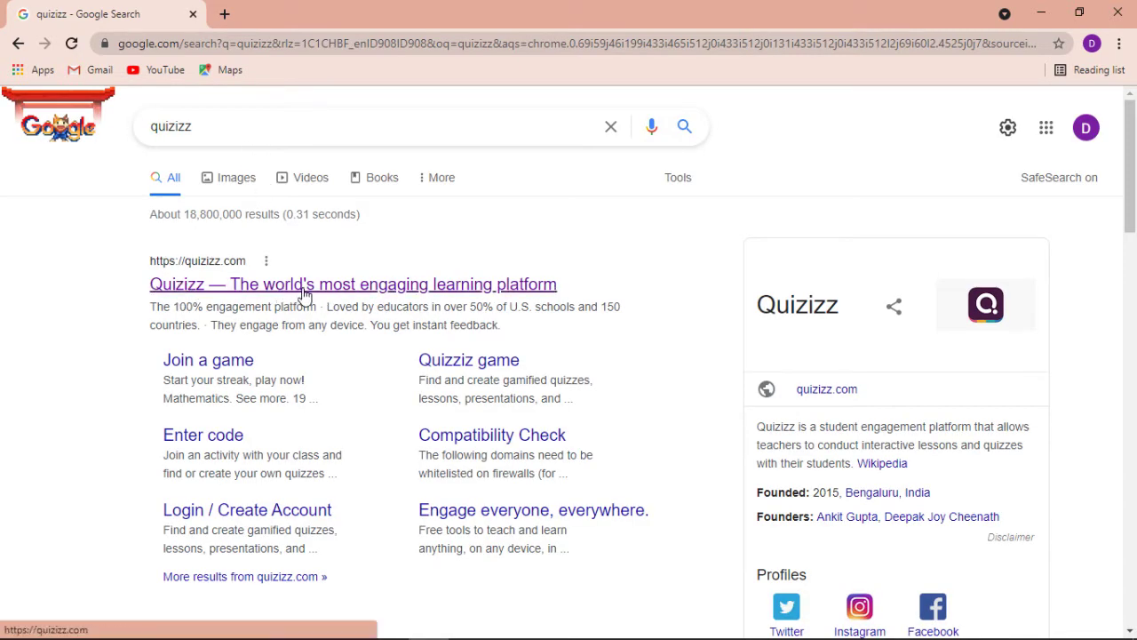
left_click(303, 294)
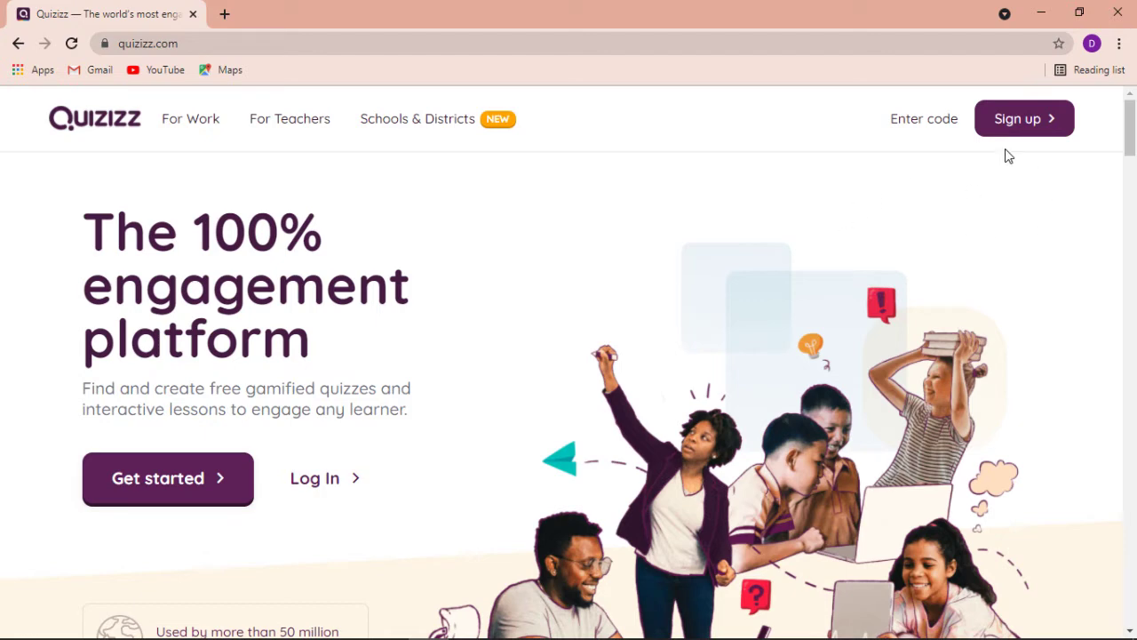
Step: Sign up for Quizizz with the first listed Google account, as a teacher using it at a school
left_click(1040, 121)
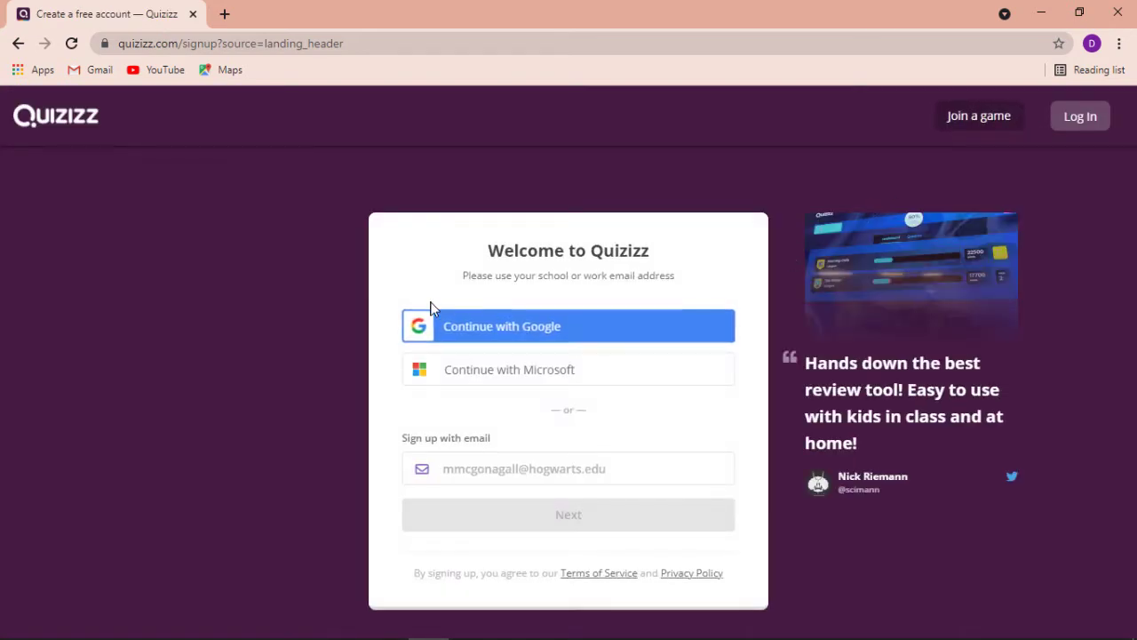
left_click(533, 330)
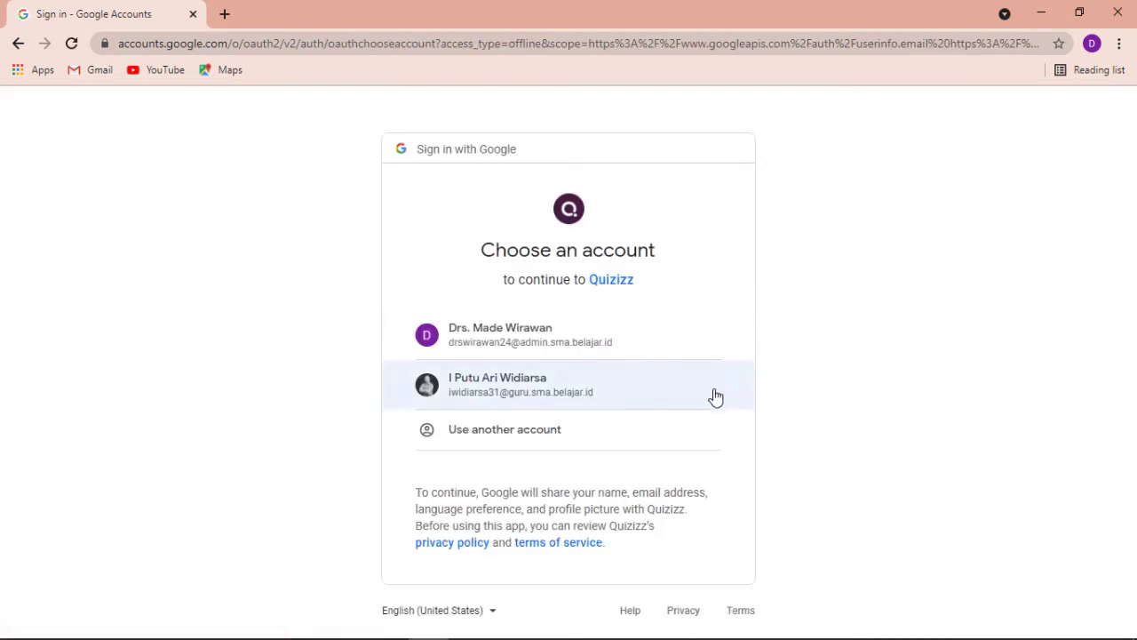
left_click(494, 343)
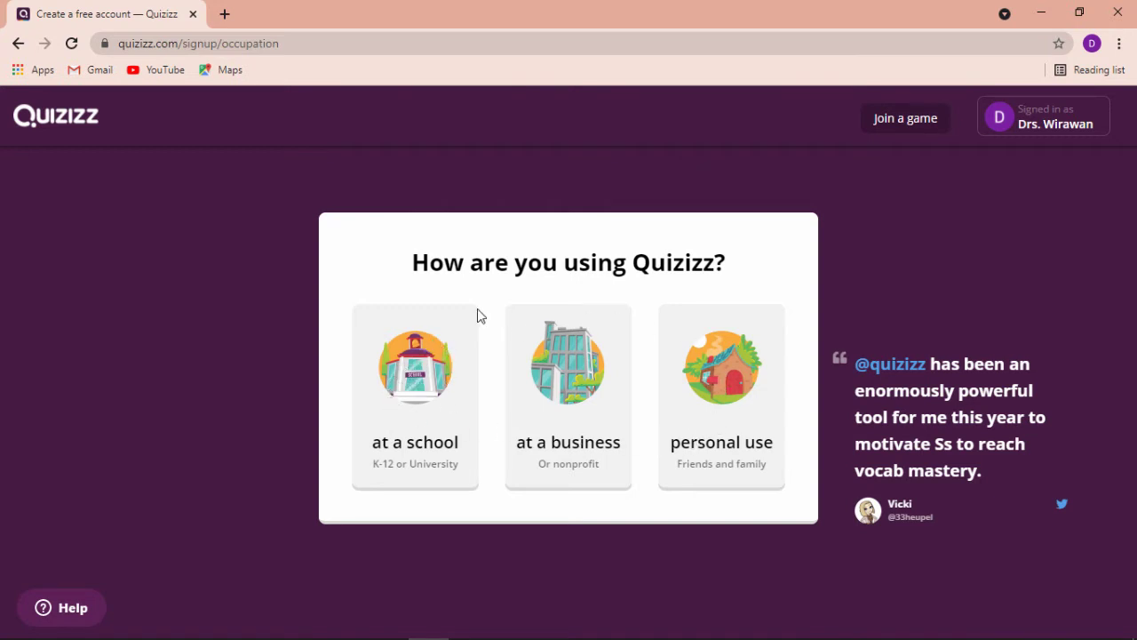
left_click(411, 391)
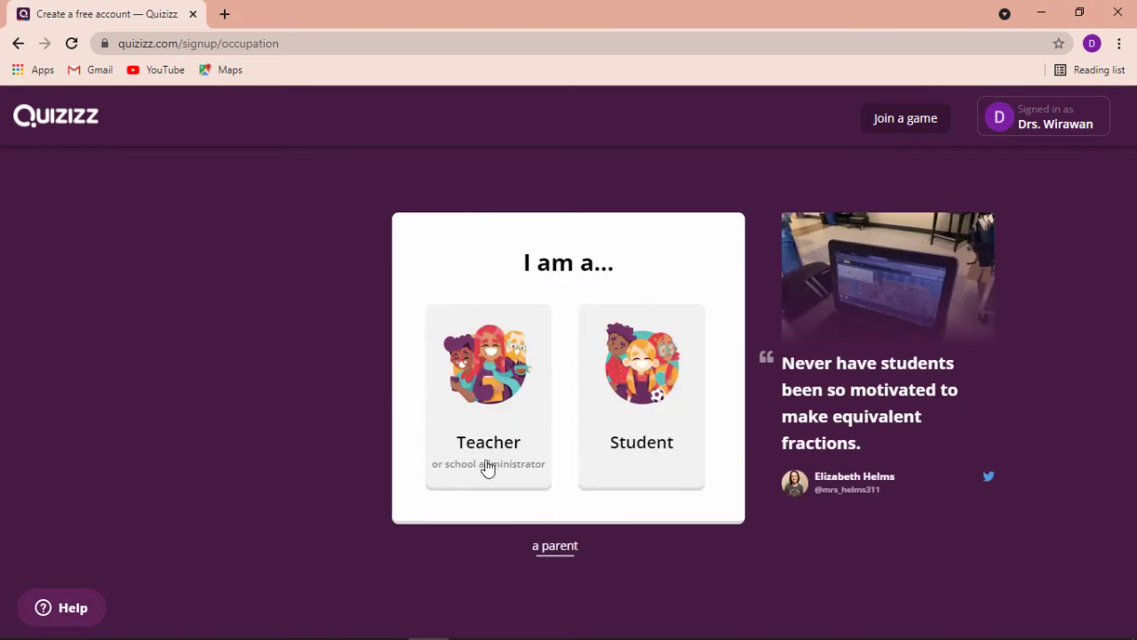
left_click(483, 391)
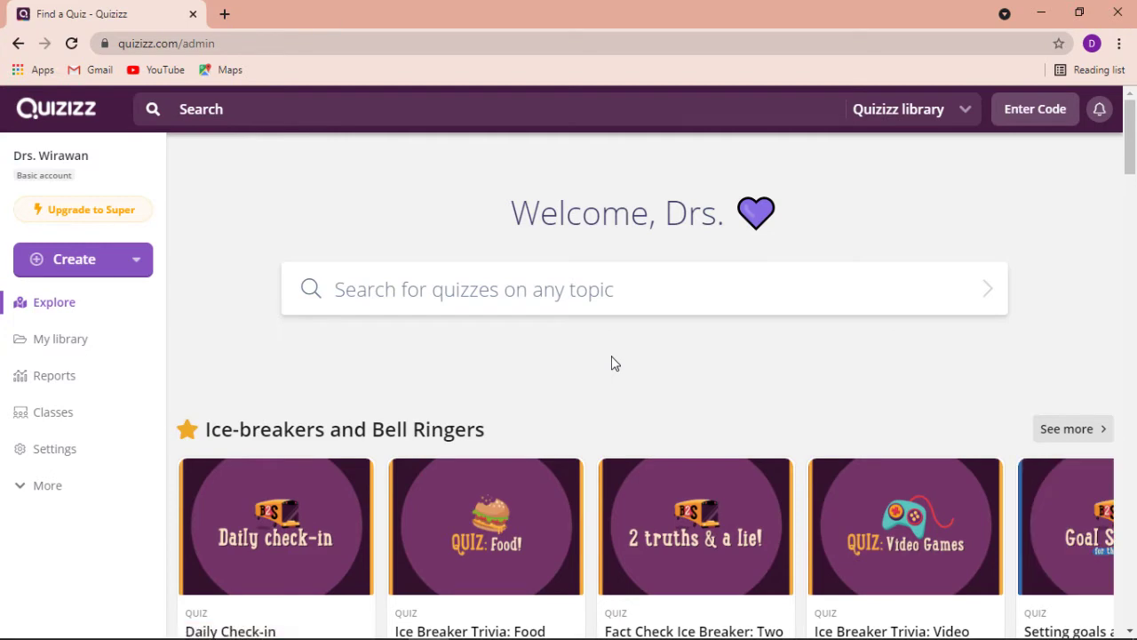
Step: Create a new quiz named "Pengetahuan Umum" with Education as its relevant subject
scroll(467, 287, "down", 3)
scroll(457, 294, "up", 3)
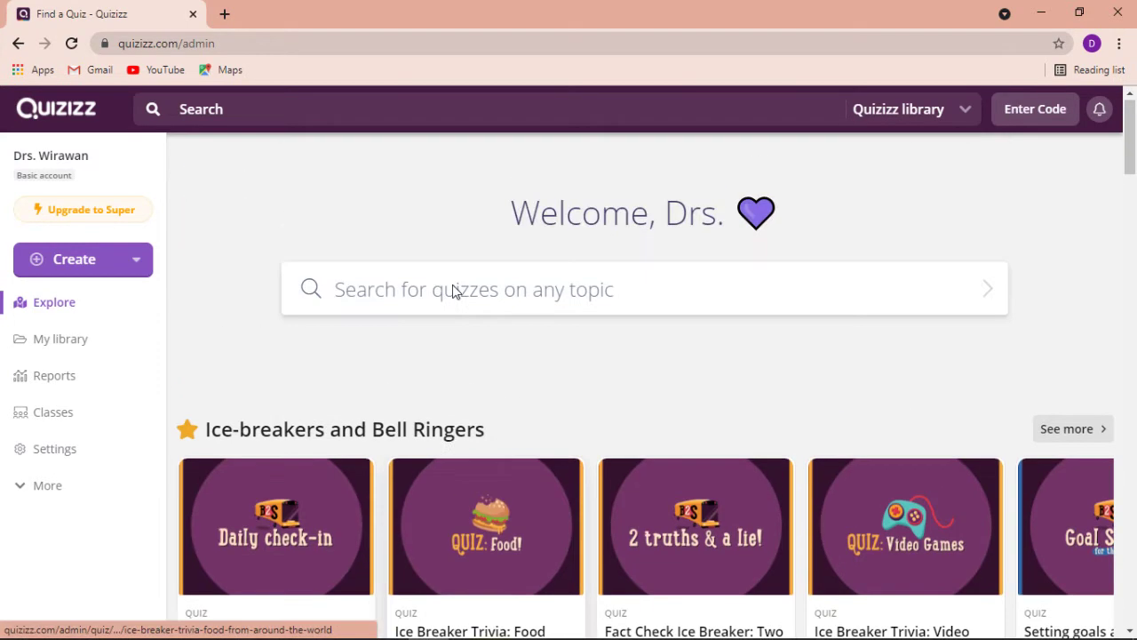
scroll(453, 292, "down", 10)
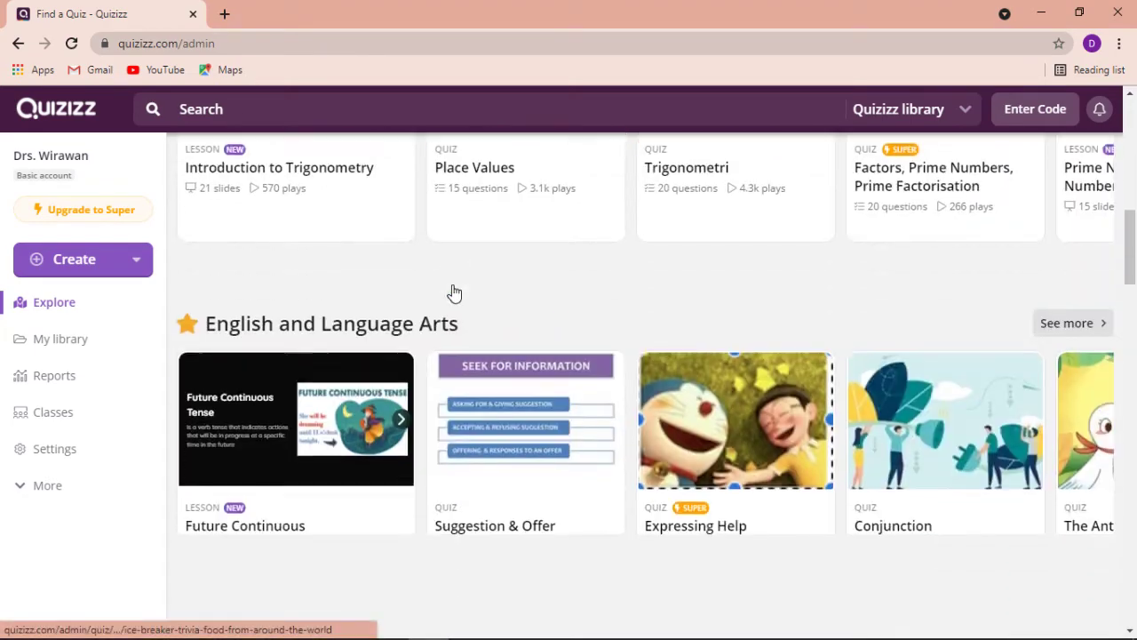
scroll(453, 291, "down", 8)
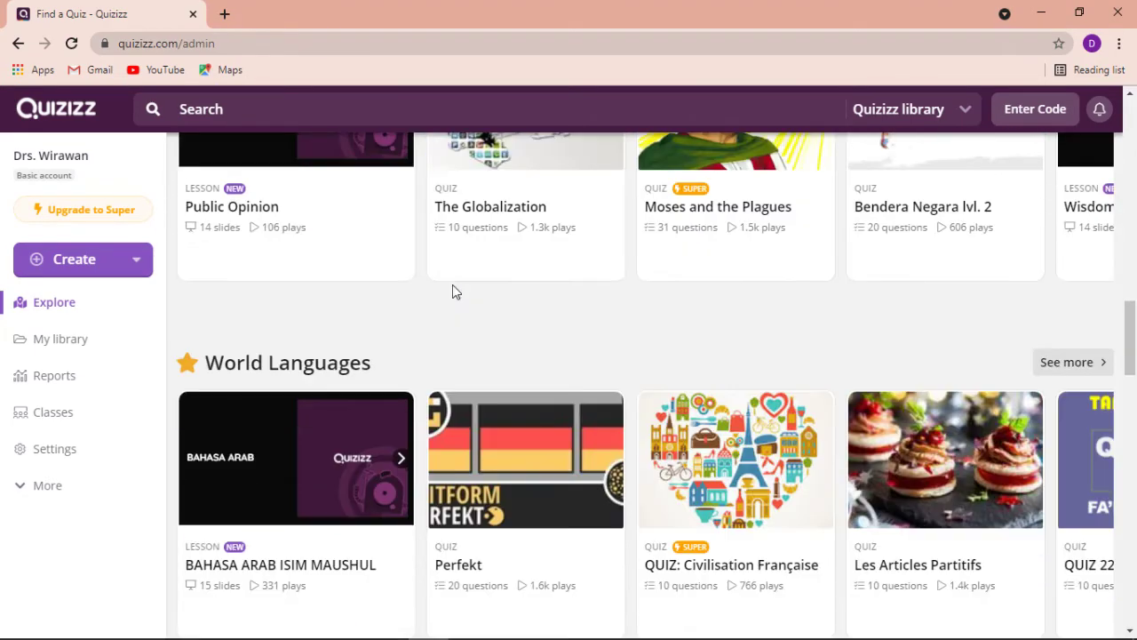
scroll(453, 292, "up", 18)
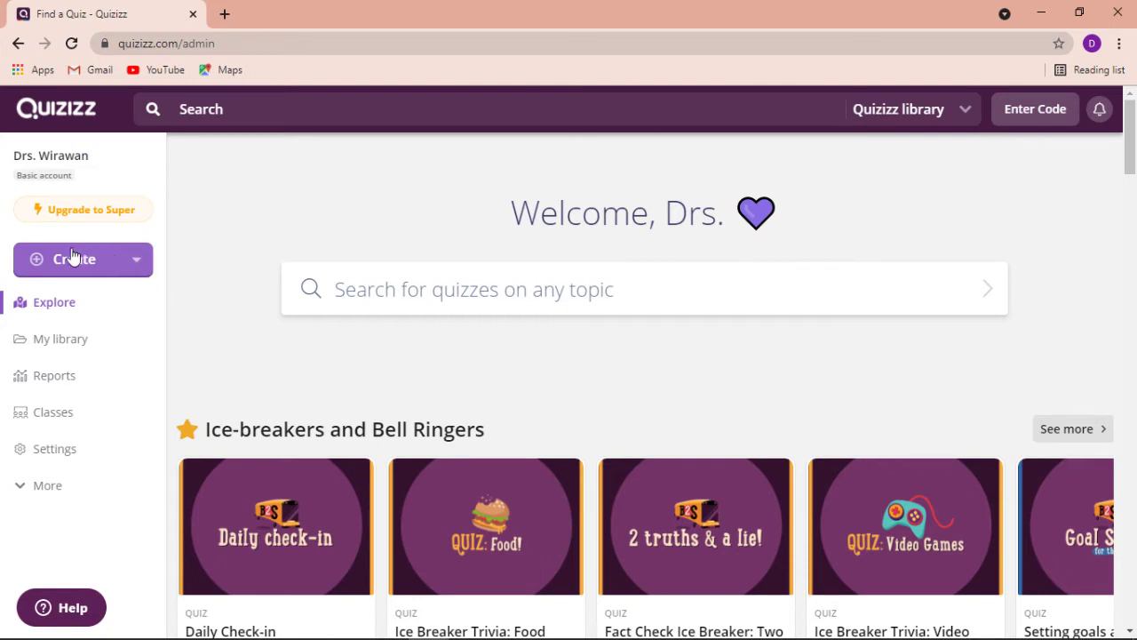
left_click(138, 262)
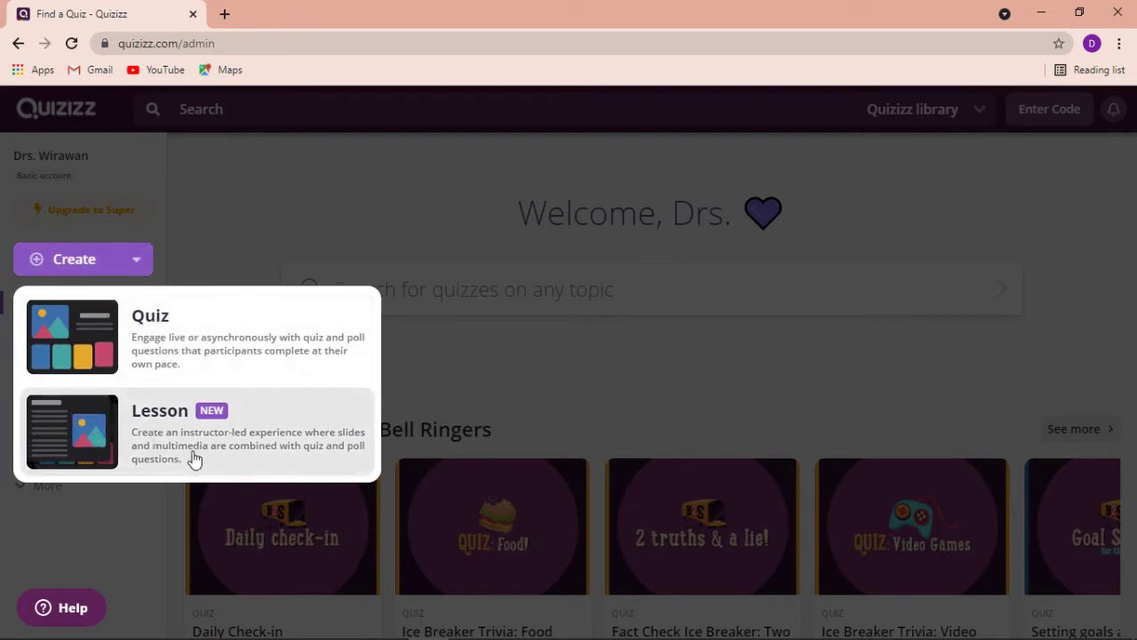
left_click(161, 330)
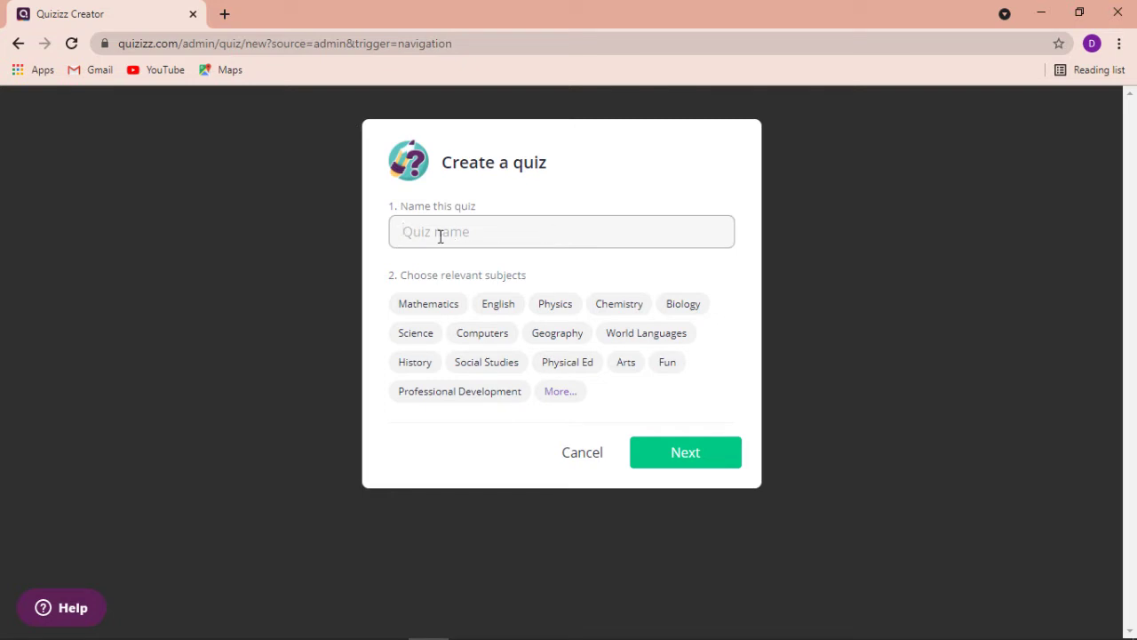
type("Pengetahuan Umum")
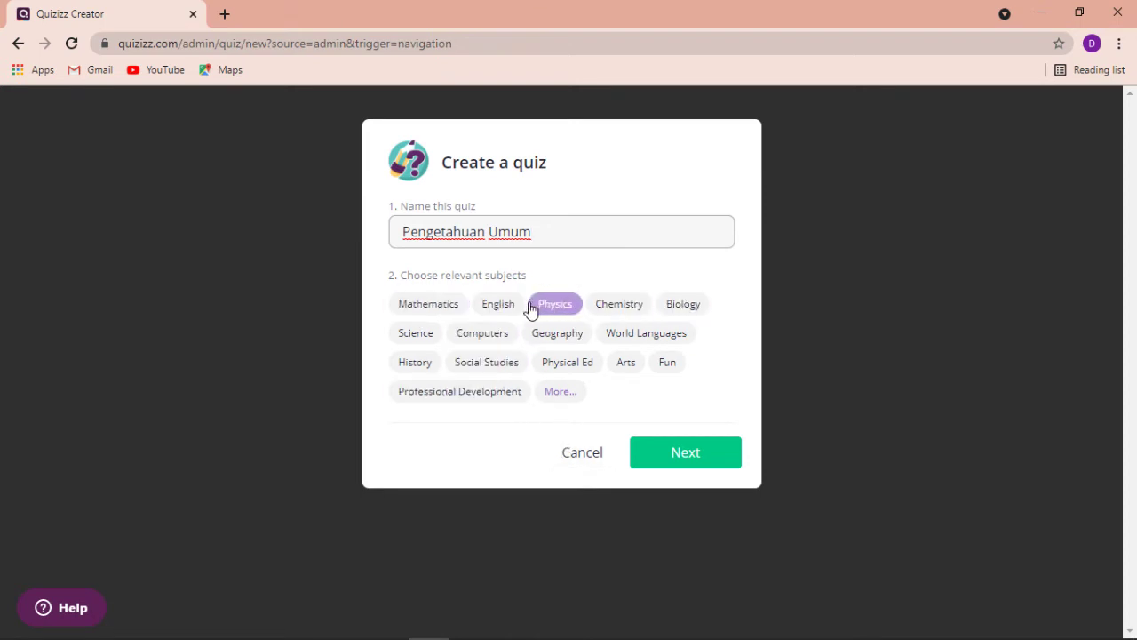
left_click(559, 391)
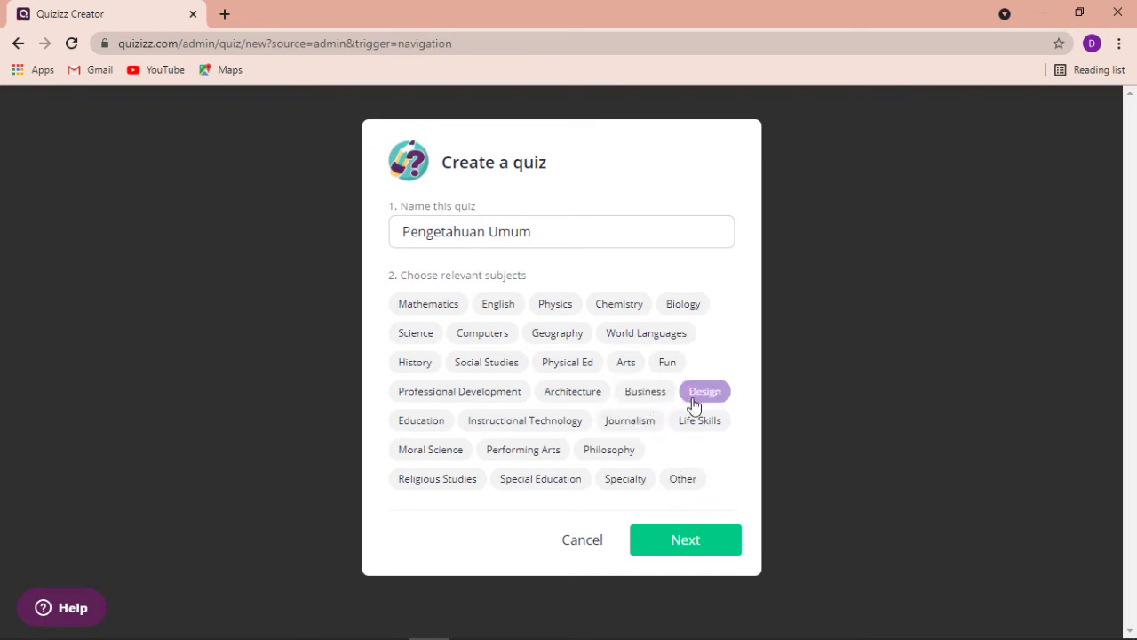
left_click(437, 421)
left_click(692, 539)
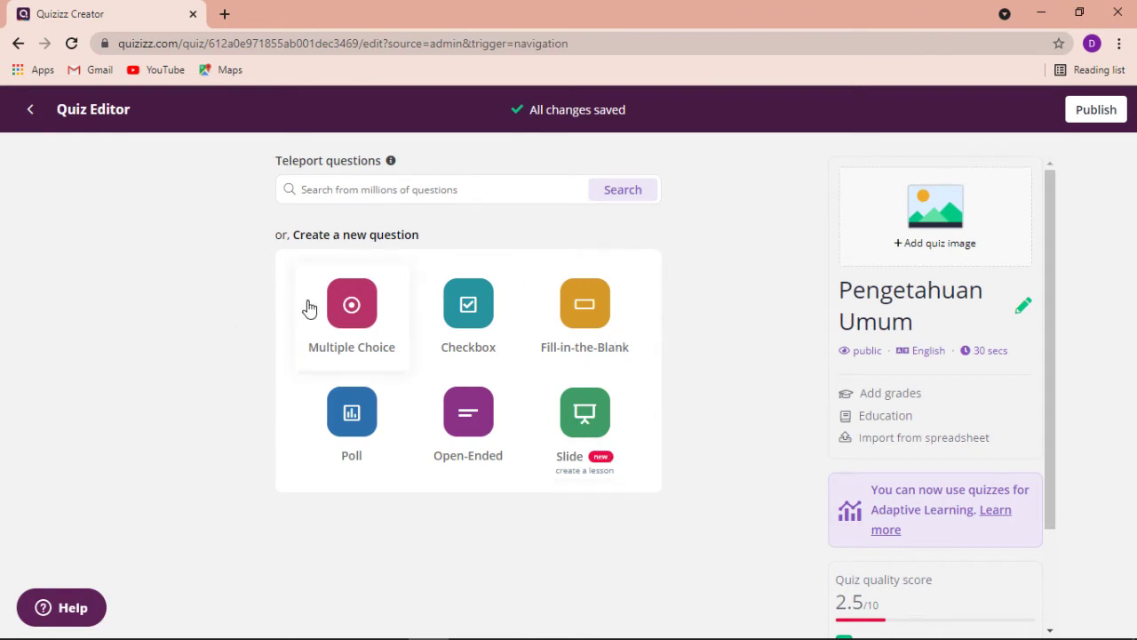
Step: Add a multiple-choice question with the question text "2 + 2 = 4"
left_click(353, 305)
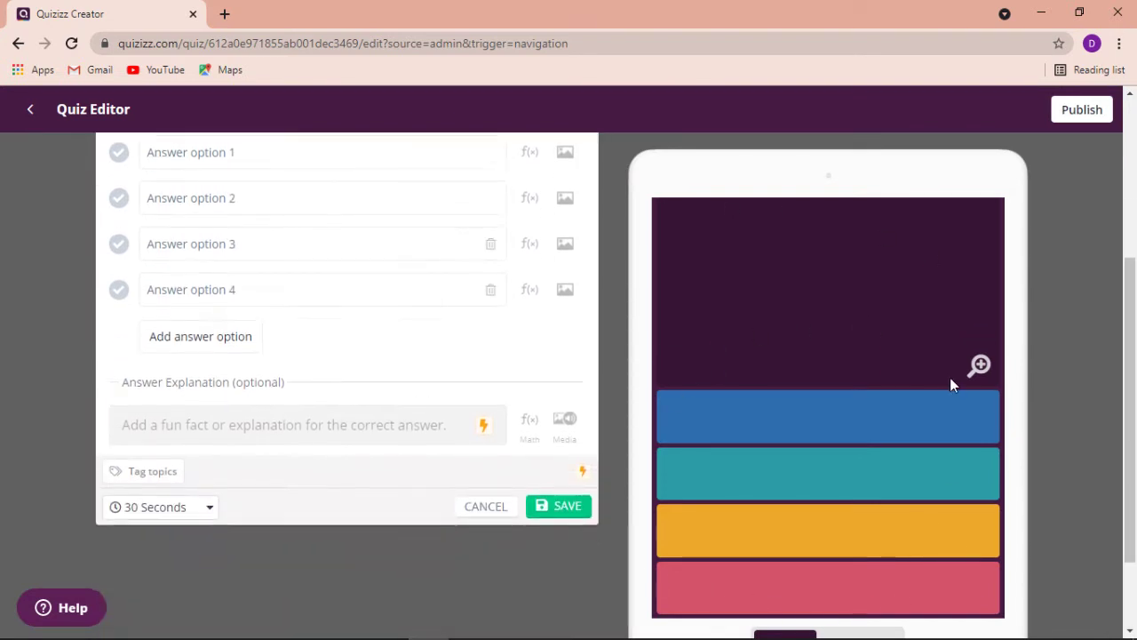
scroll(824, 349, "up", 1)
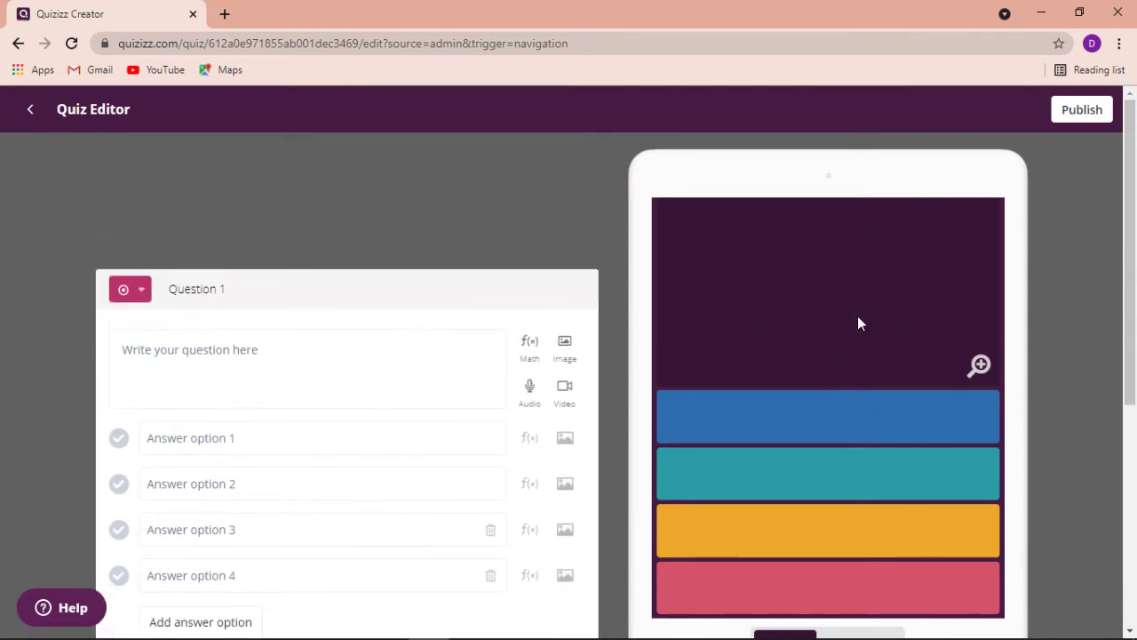
scroll(867, 307, "down", 5)
scroll(814, 292, "up", 5)
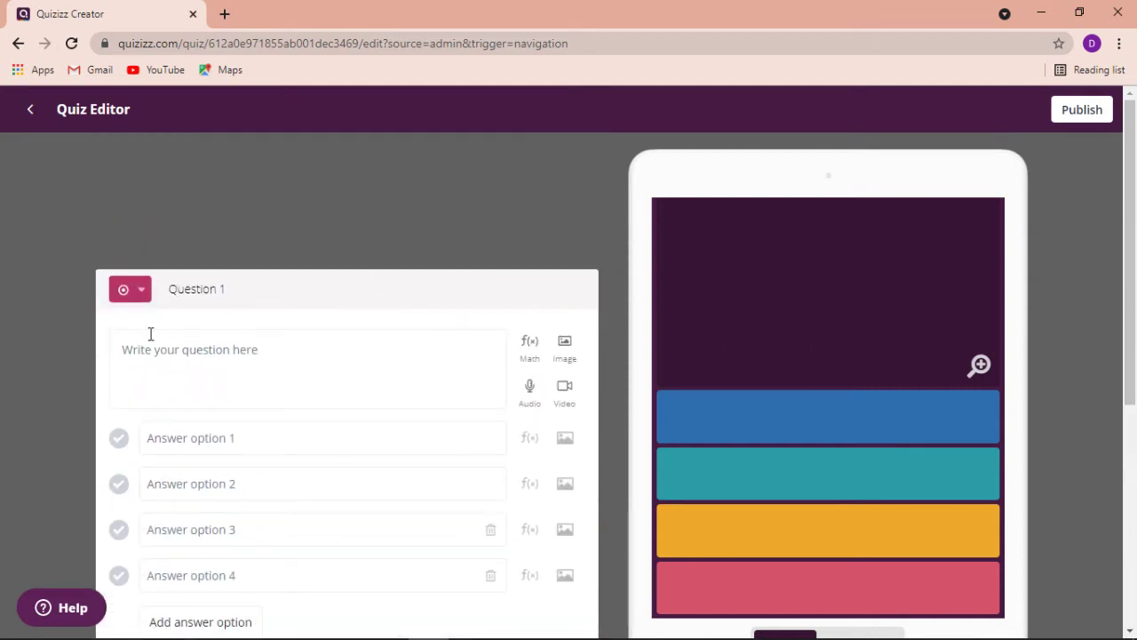
scroll(248, 333, "down", 2)
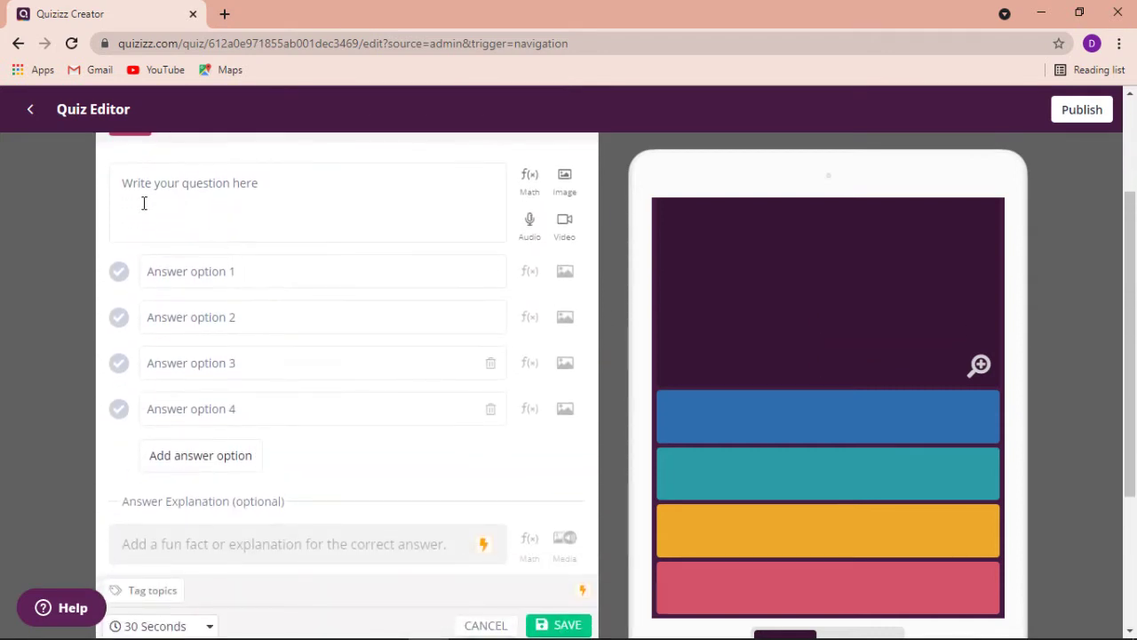
left_click(282, 189)
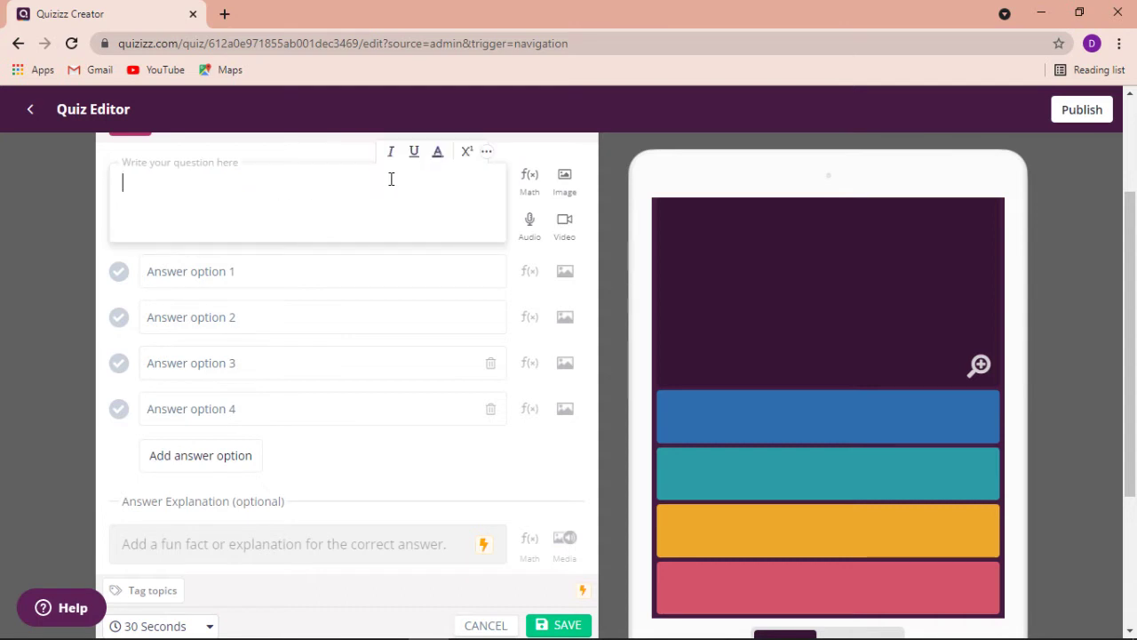
type("2 + 2 =")
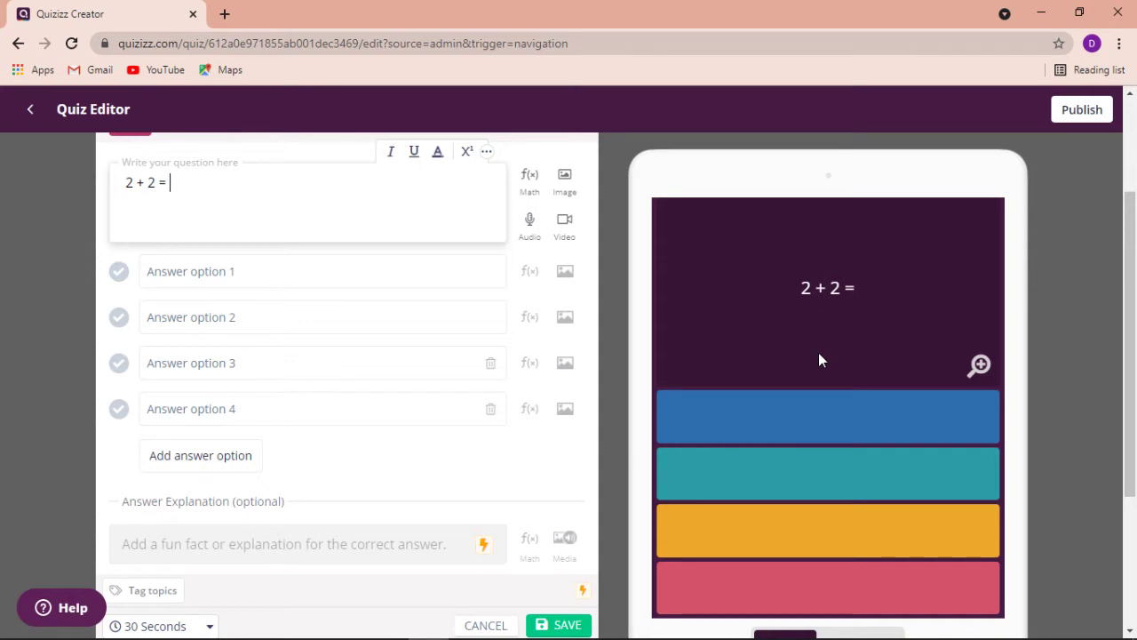
type("4")
Step: Fill the question's answer options with 1, 2, 3 and 4, and add a fifth option with 5
left_click(267, 271)
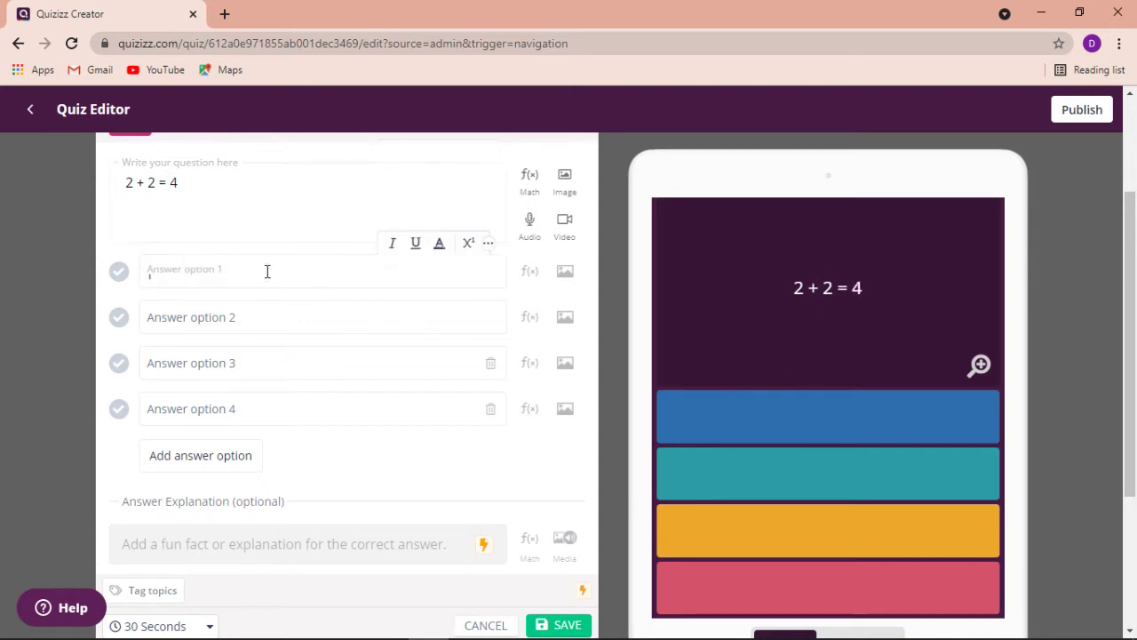
type("1")
left_click(258, 317)
type("2")
left_click(247, 361)
type("3")
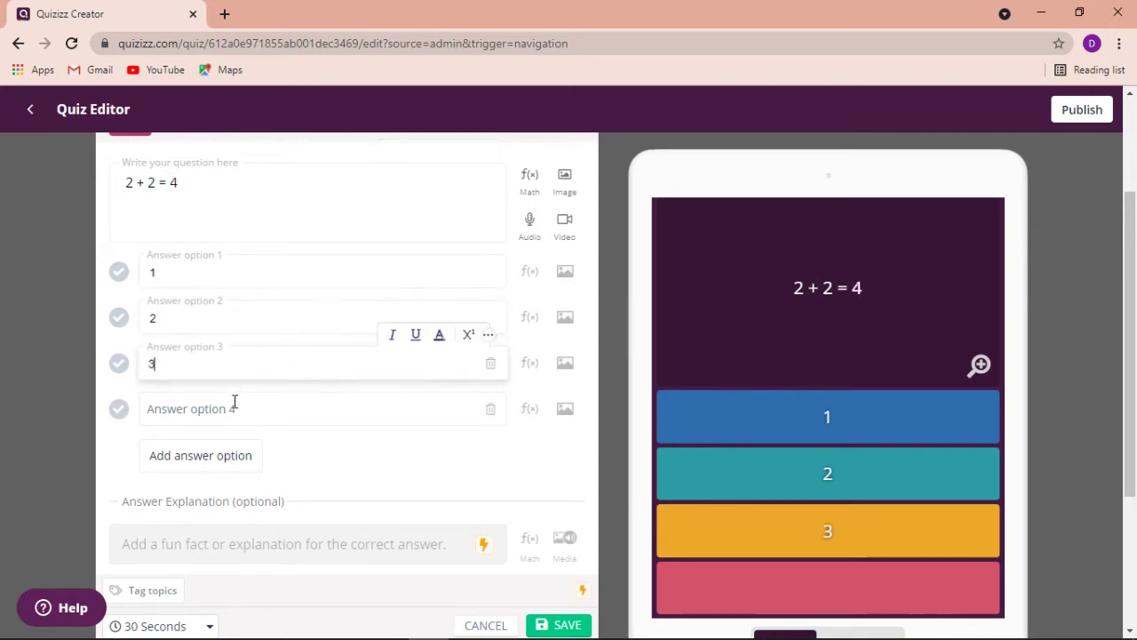
left_click(234, 405)
type("4")
left_click(204, 455)
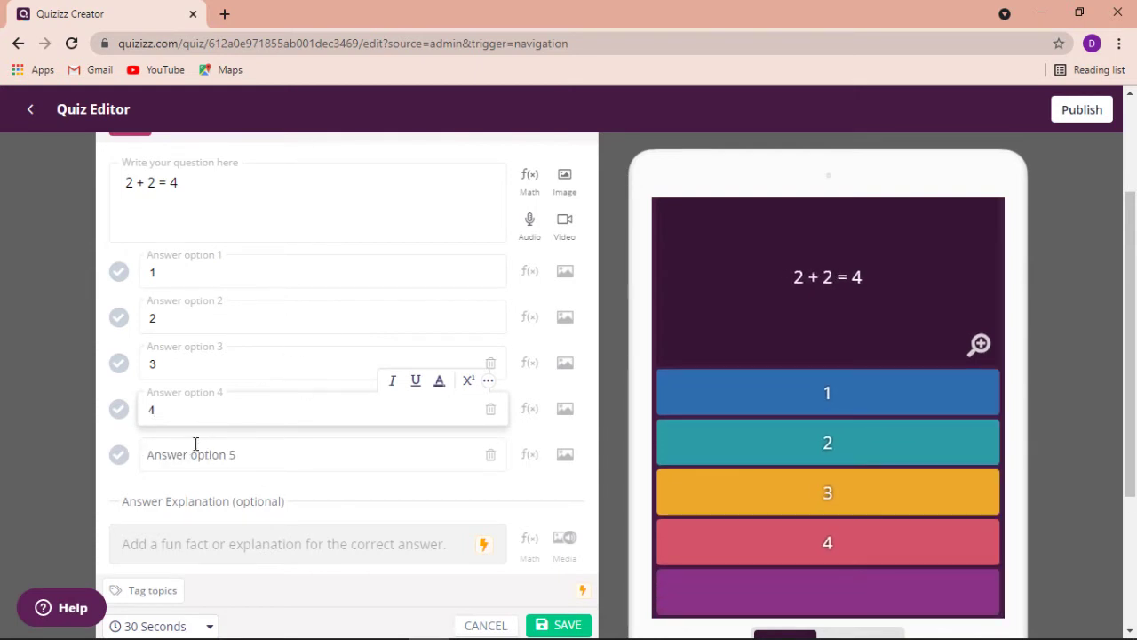
left_click(194, 456)
type("5")
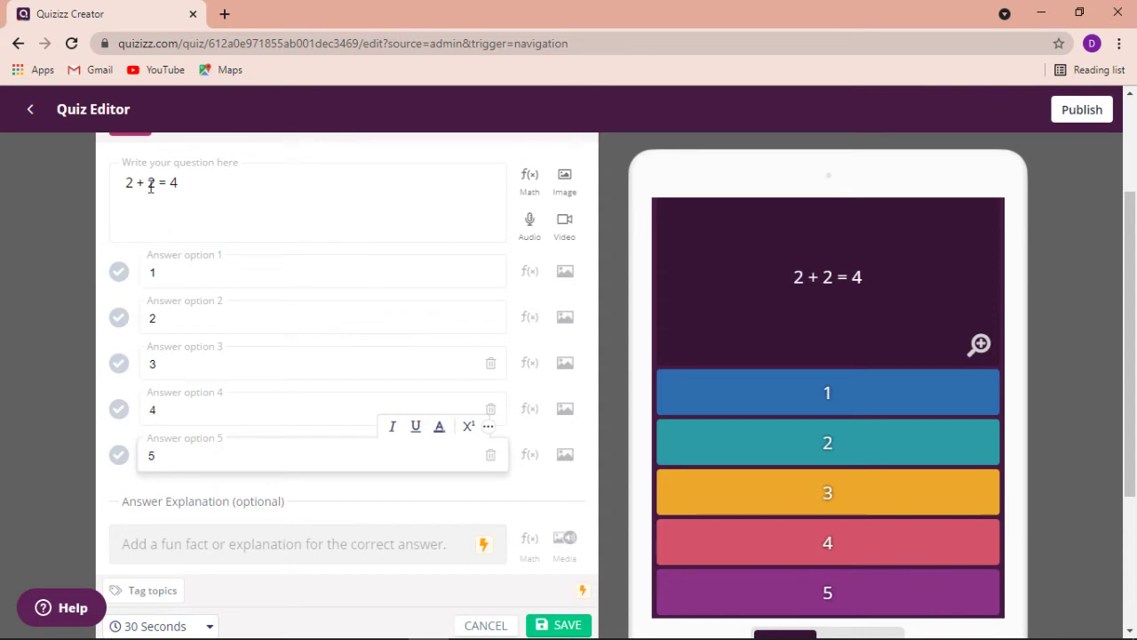
Step: Replace the answer in the question text with dots so that it reads "2 + 2 = ..."
left_click(203, 204)
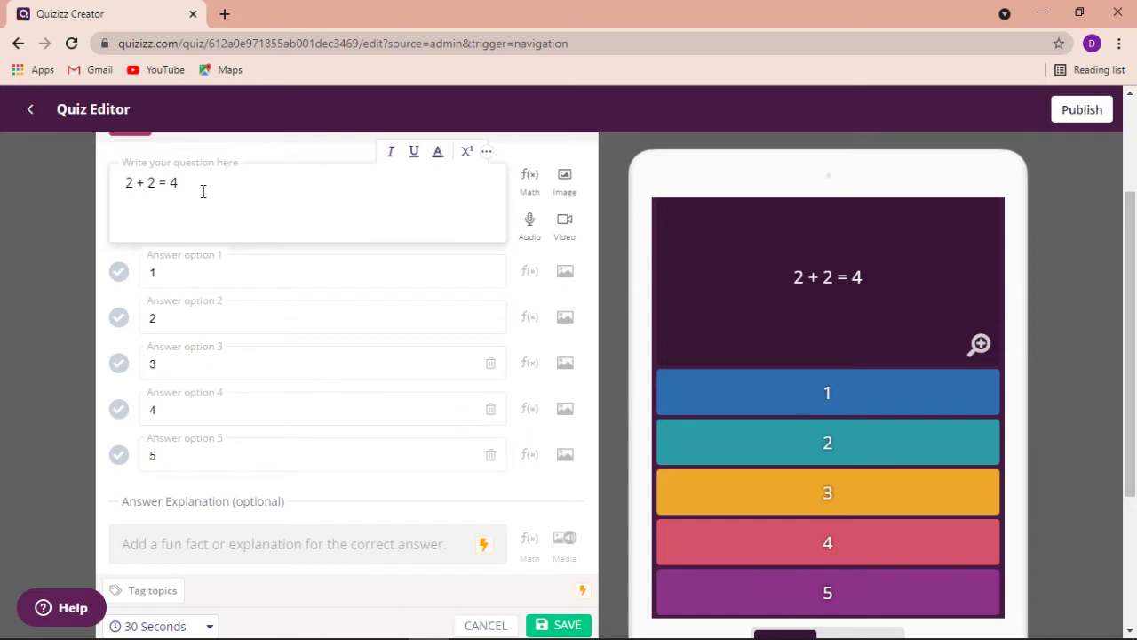
key("BackSpace")
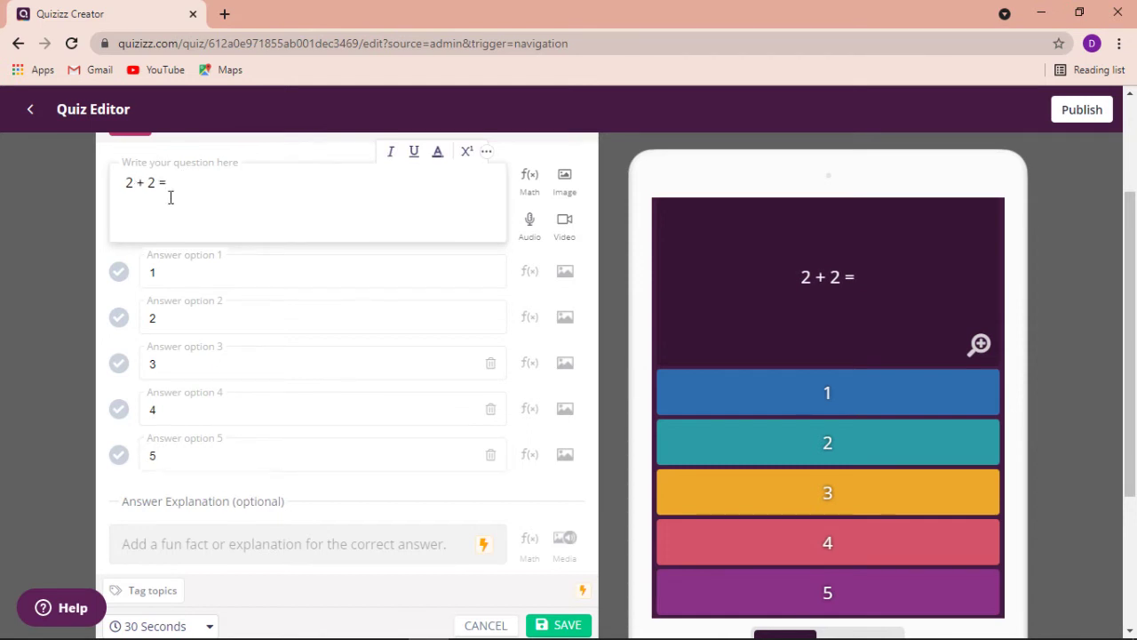
type("....")
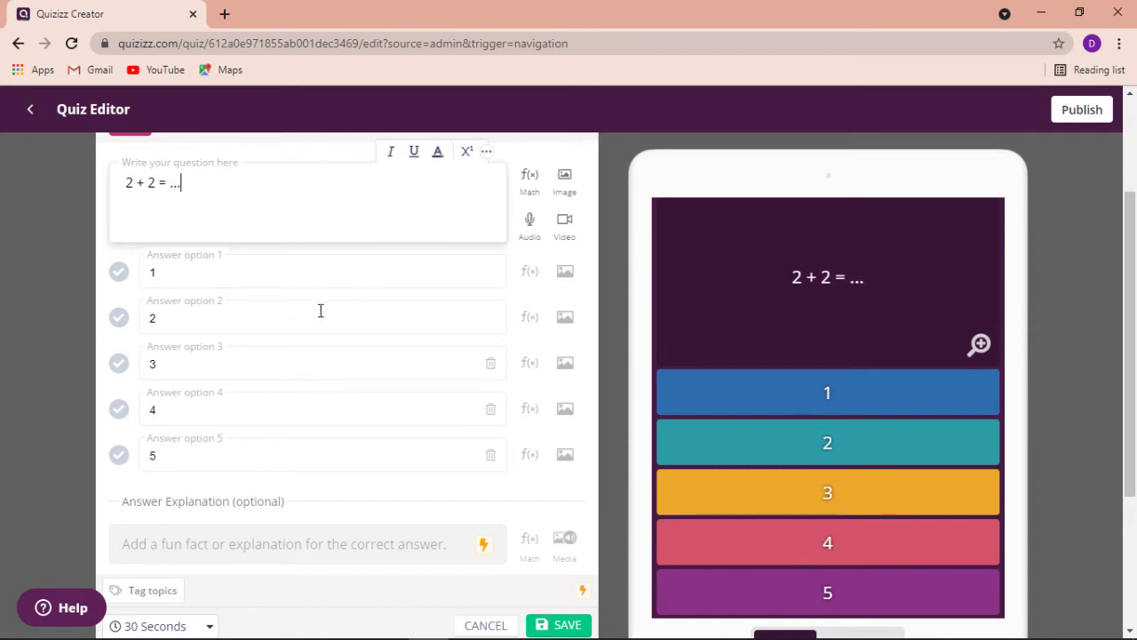
Step: Mark answer option 4 as the correct answer and set the question's time limit to 20 seconds
left_click(120, 415)
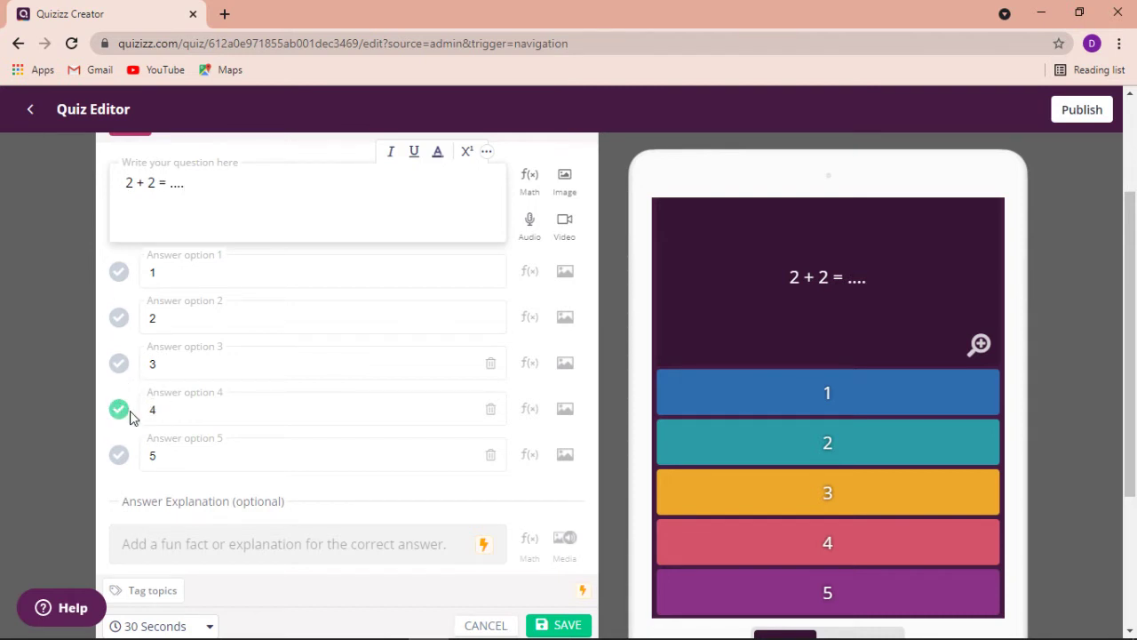
scroll(490, 472, "down", 1)
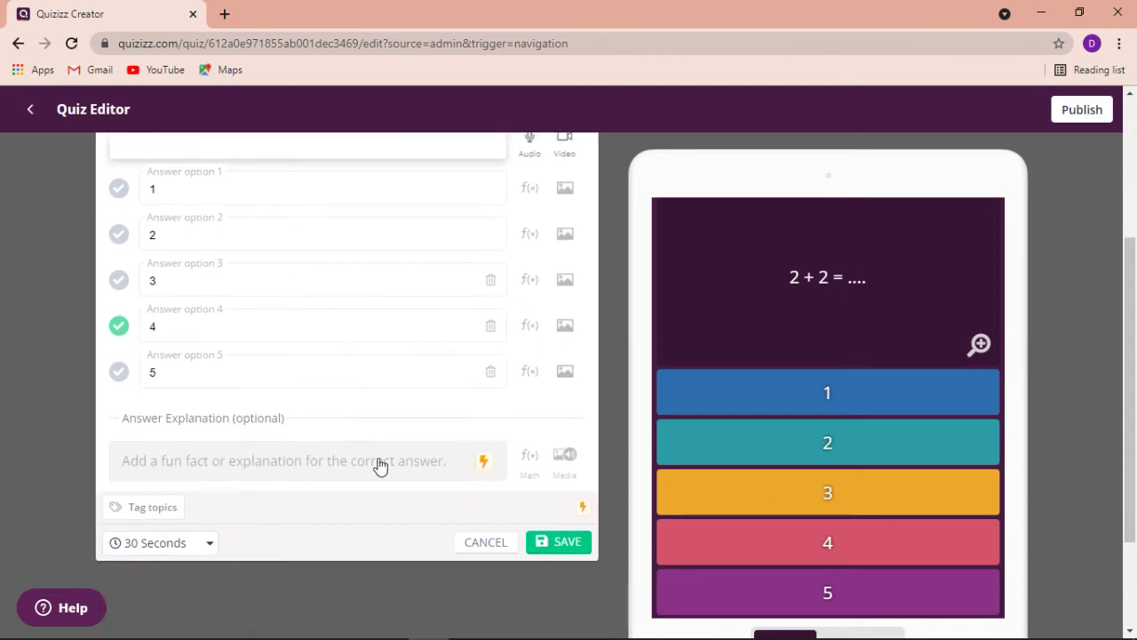
left_click(211, 548)
left_click(191, 438)
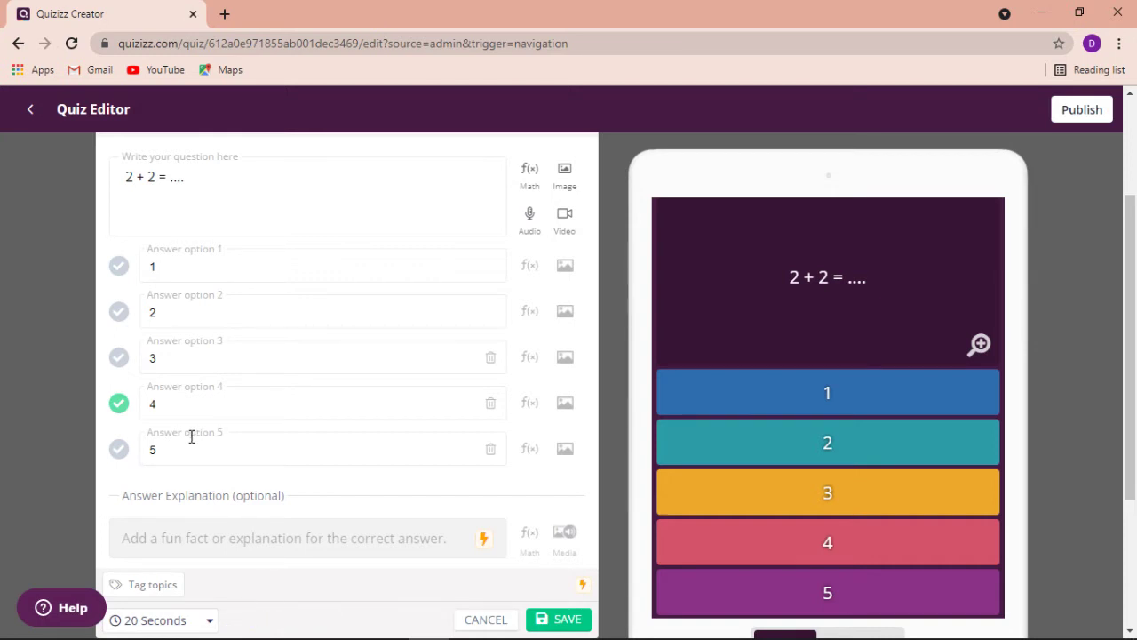
Step: Change the time limit of the "2 + 2 = ...." question to 2 minutes
scroll(191, 436, "down", 2)
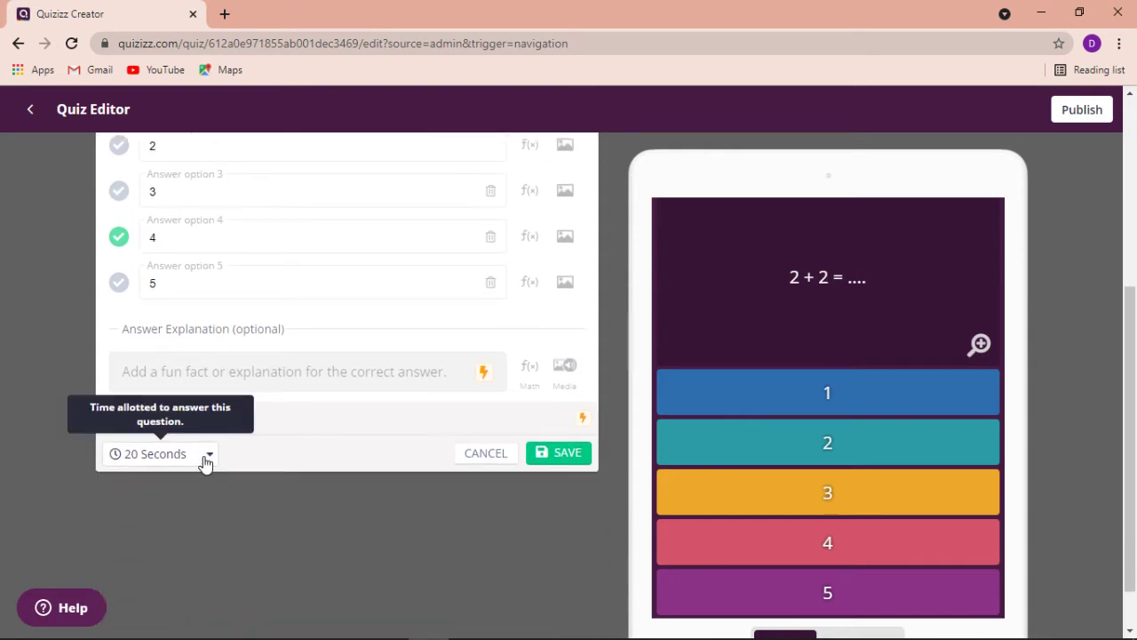
left_click(205, 459)
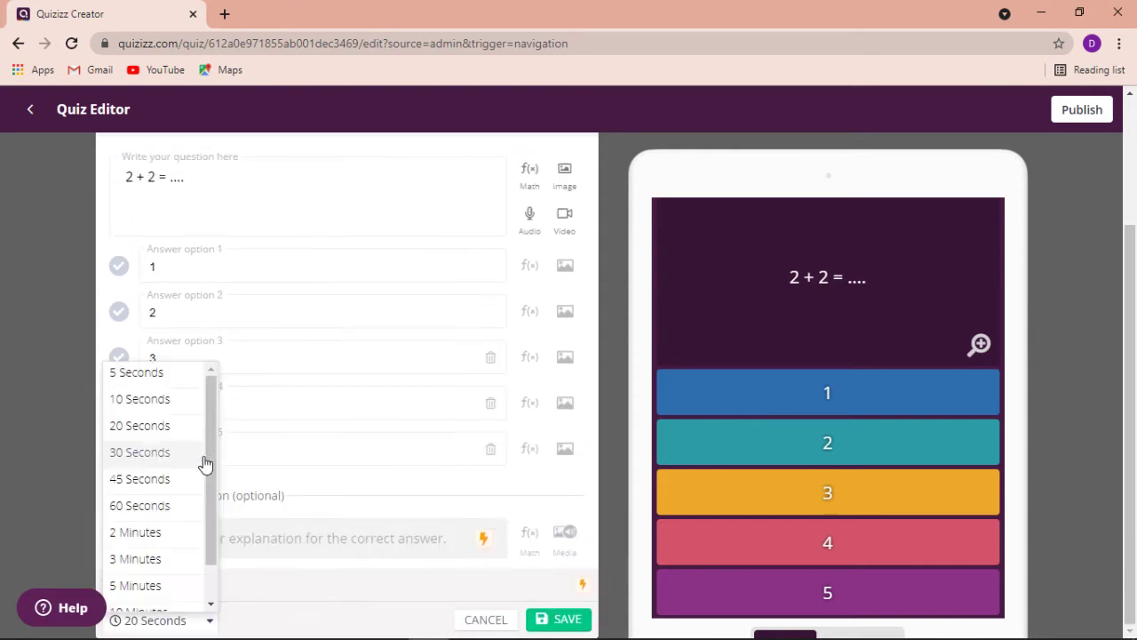
left_click(146, 534)
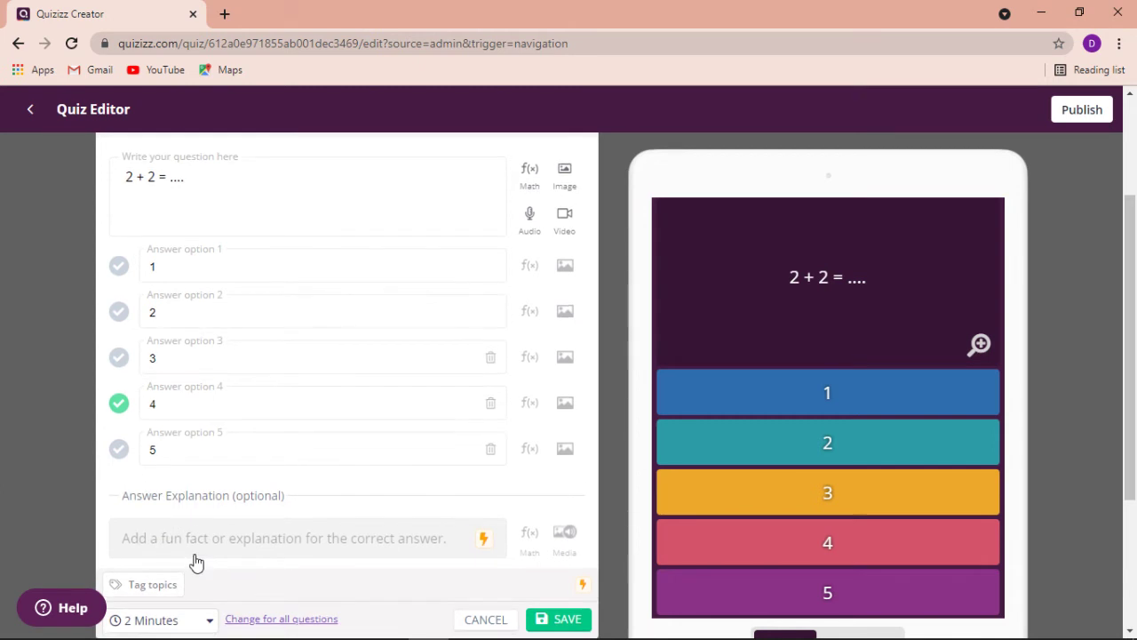
scroll(194, 559, "down", 3)
scroll(213, 462, "up", 2)
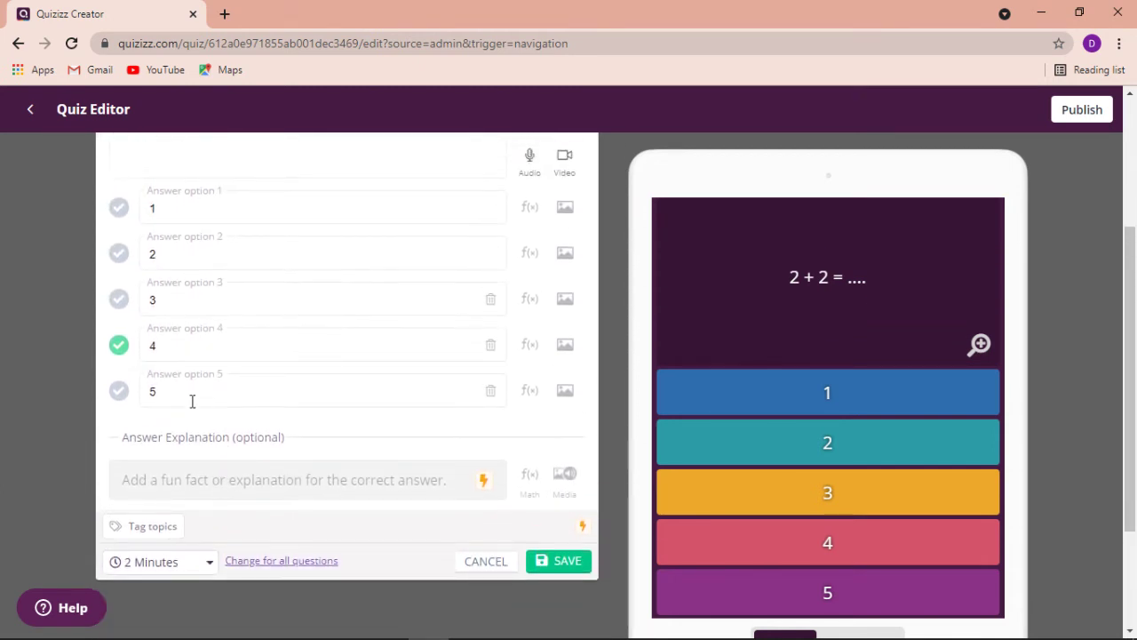
Step: Set the question's time limit to 20 seconds and save the question
left_click(210, 564)
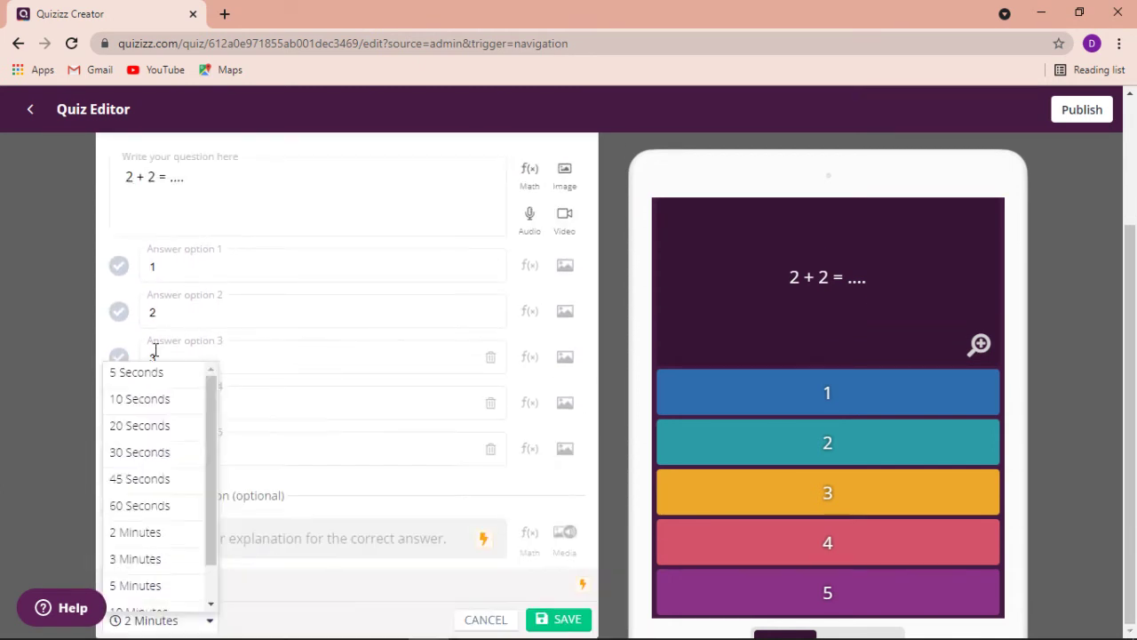
left_click(162, 428)
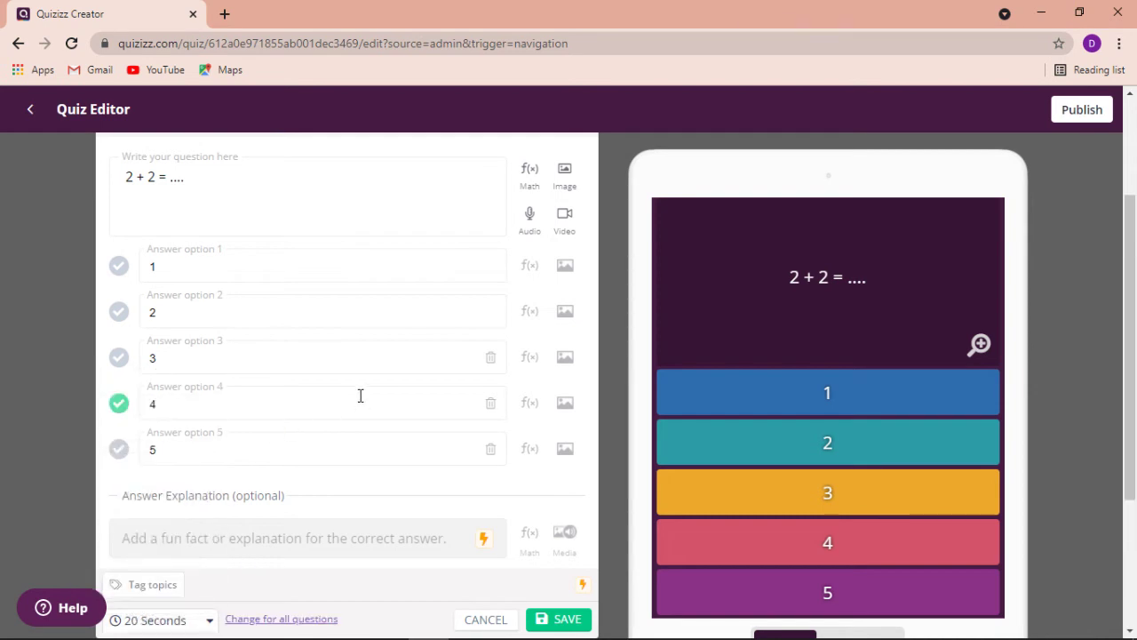
left_click(559, 622)
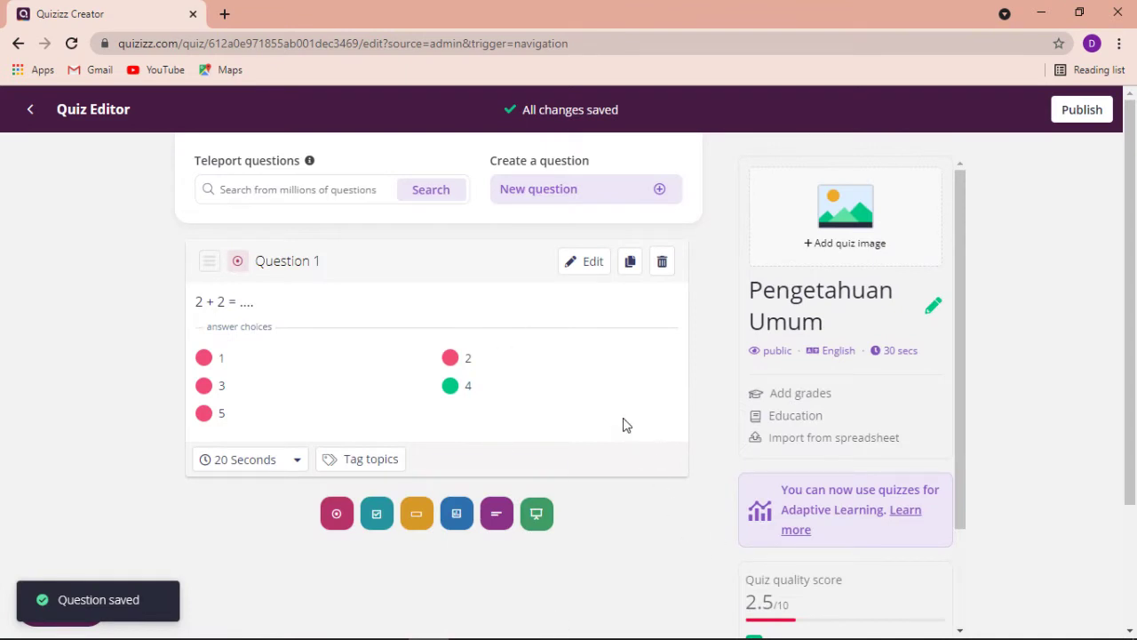
Step: Add a second multiple-choice question to the quiz and start editing its question text
left_click(658, 197)
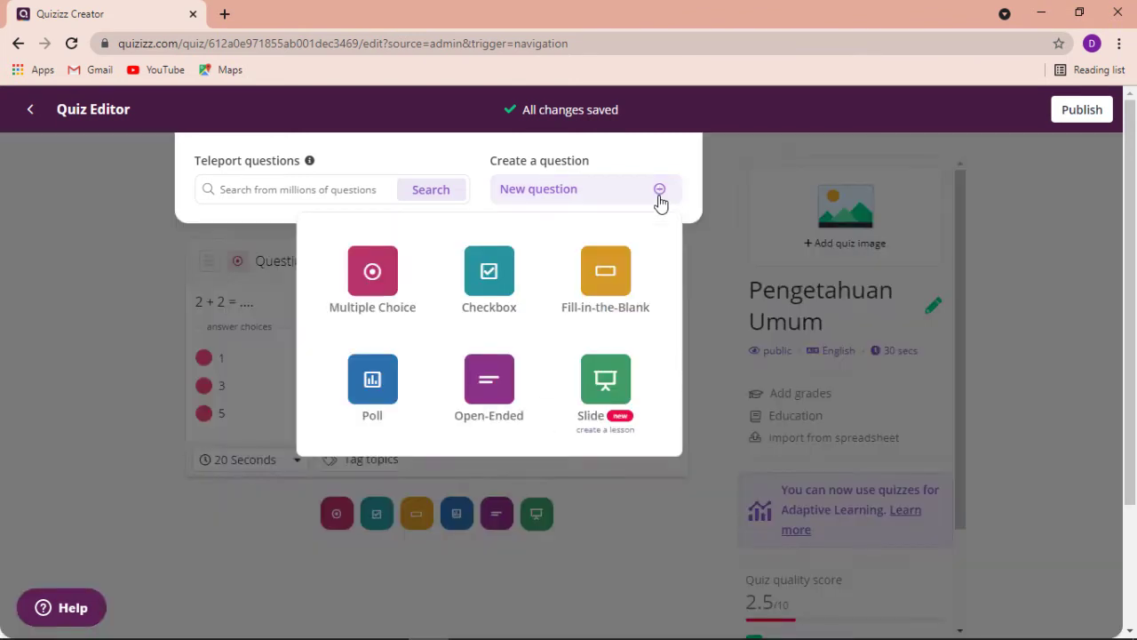
left_click(394, 272)
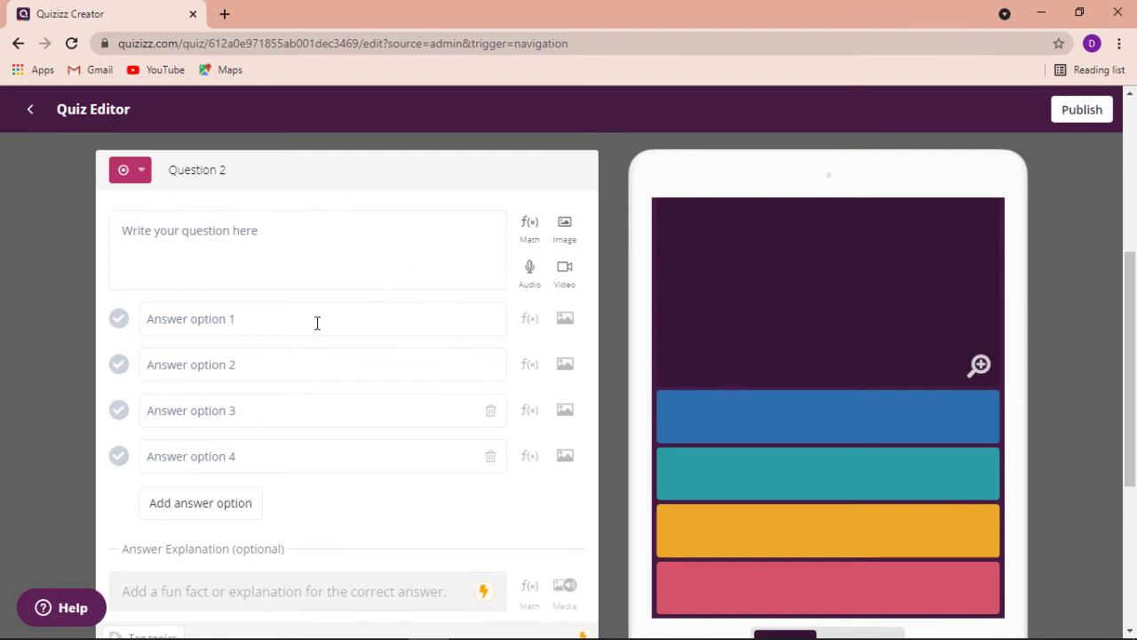
left_click(260, 227)
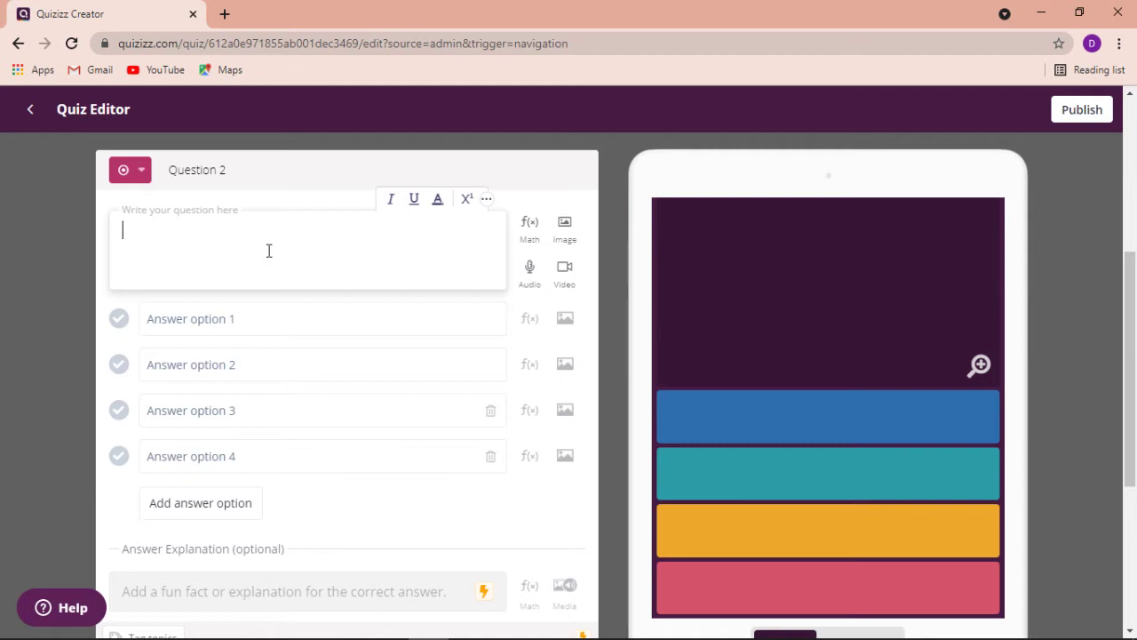
type("Maba")
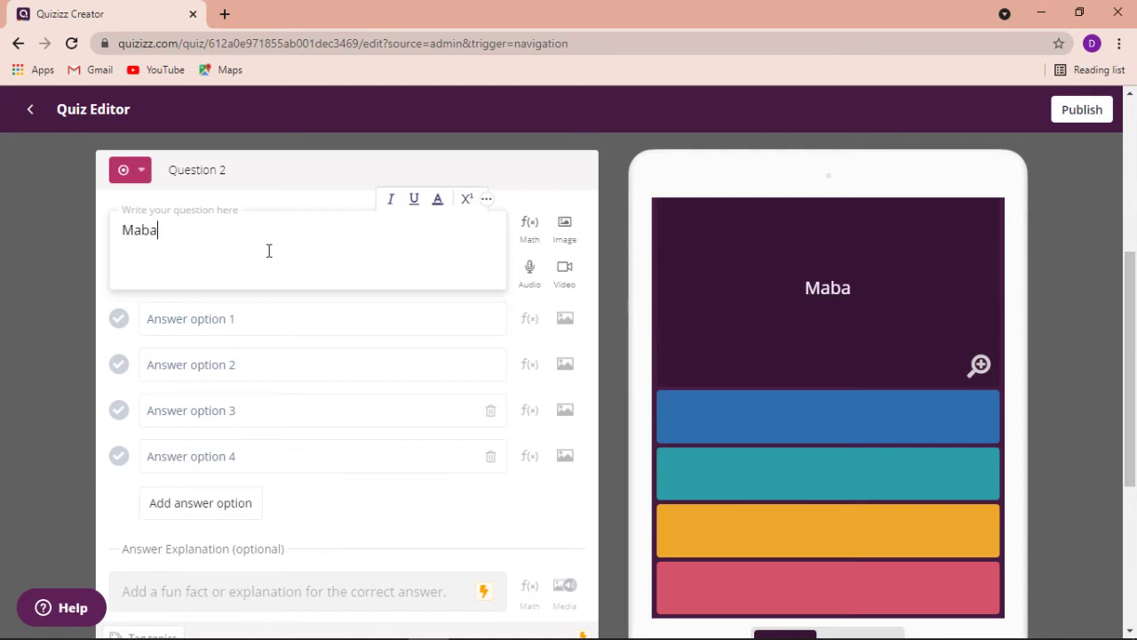
key("BackSpace")
key("BackSpace")
type("na")
key("BackSpace")
key("BackSpace")
key("BackSpace")
key("BackSpace")
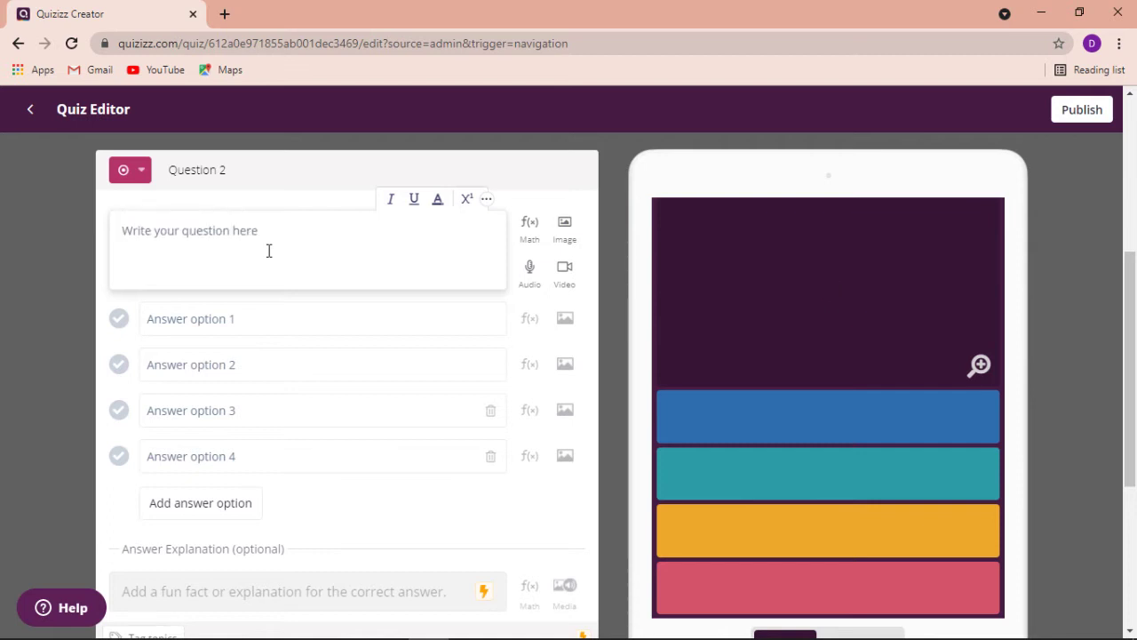
type("Ga")
key("BackSpace")
key("BackSpace")
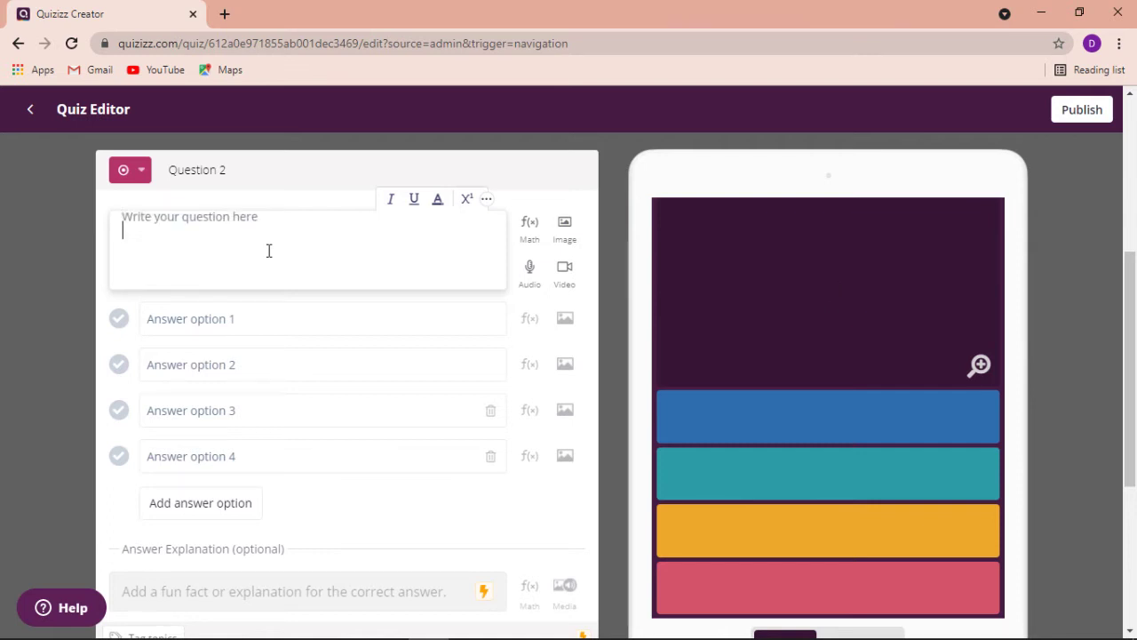
Step: Enter "Bendera Berikut adalah bendera ...." as the text of the second question
type("Bendera e")
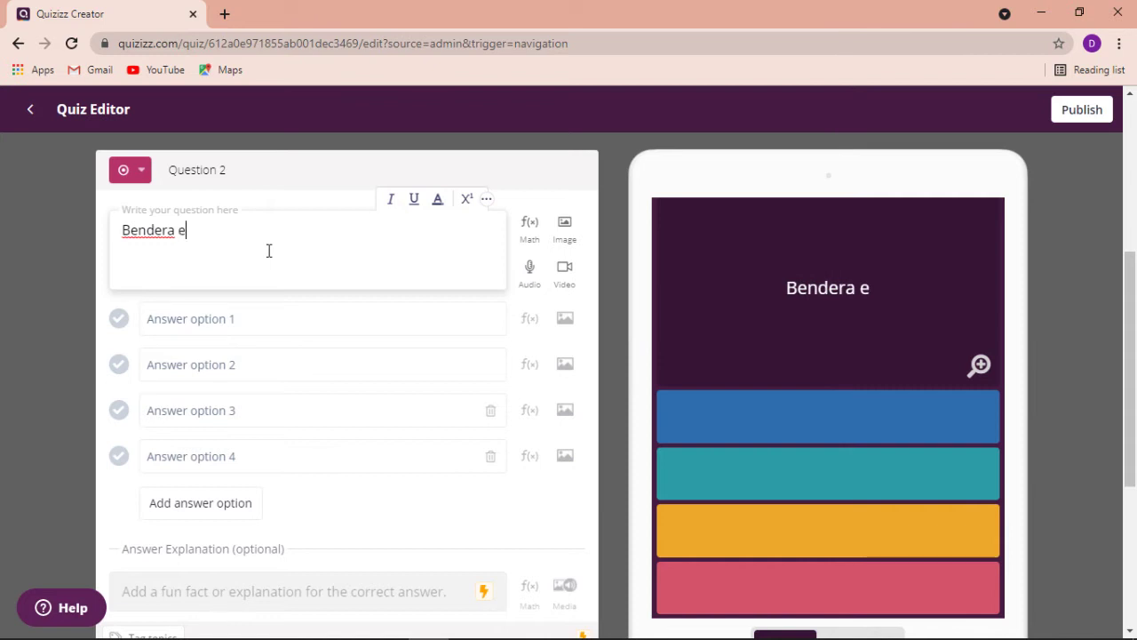
key("BackSpace")
type("Beri")
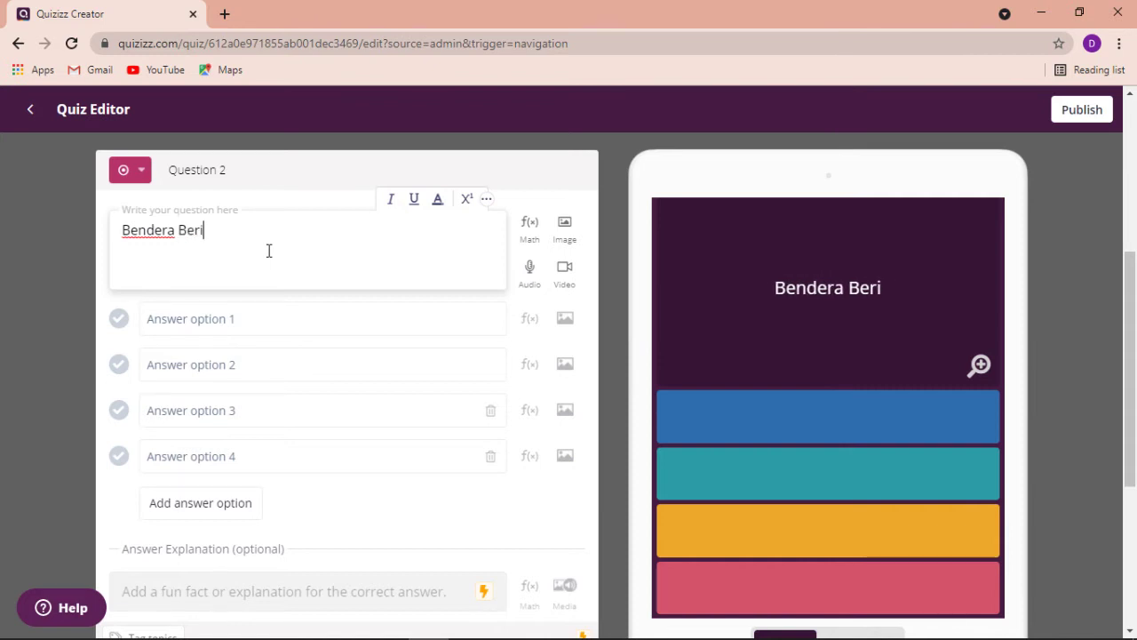
type("kut adalah be")
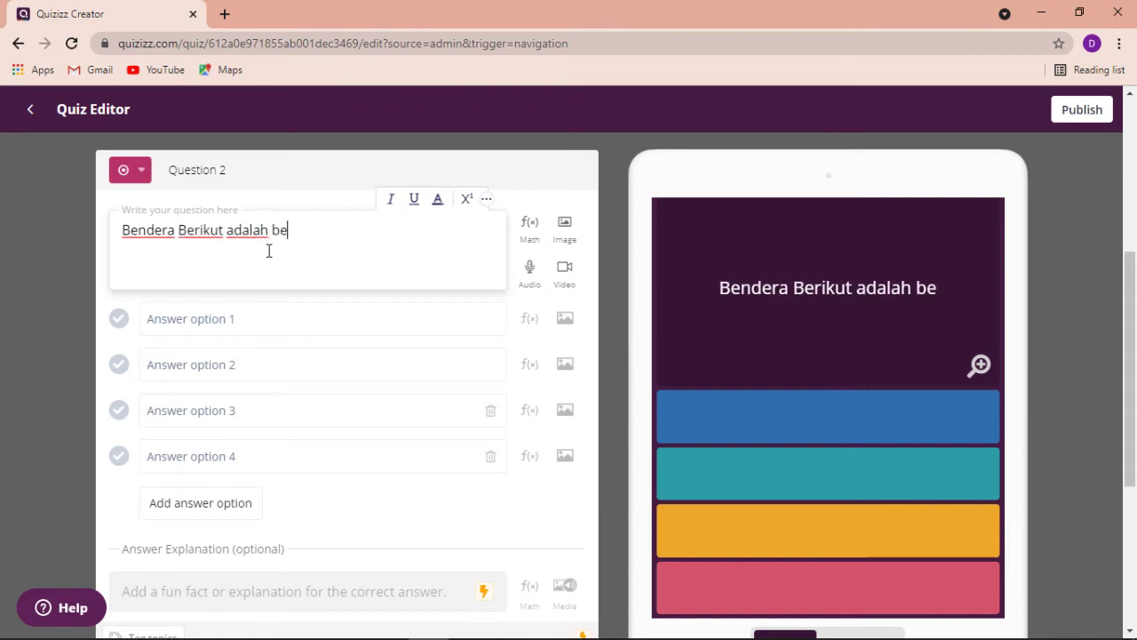
type("ndera ....")
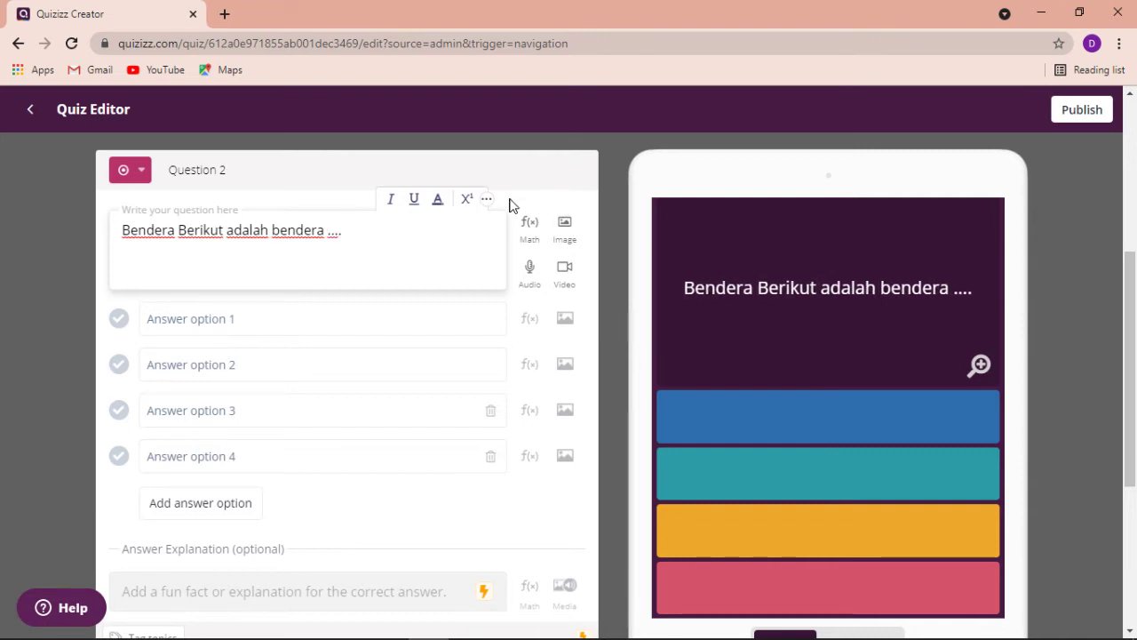
Step: Attach the image "bendera merah putih" from the Pictures folder to the second question
left_click(569, 228)
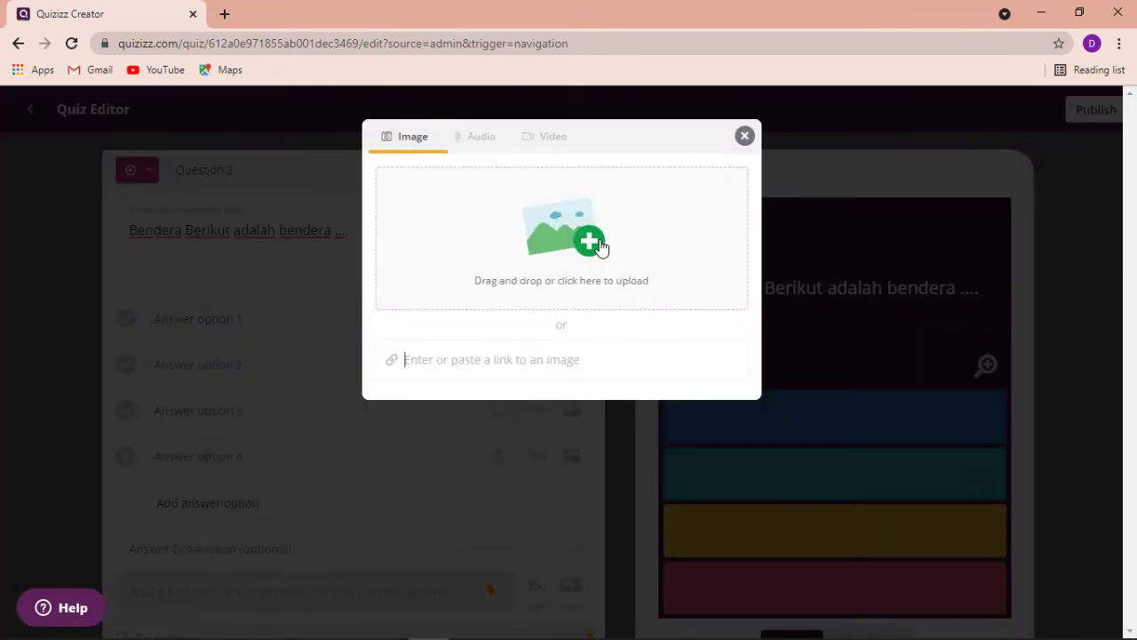
left_click(601, 247)
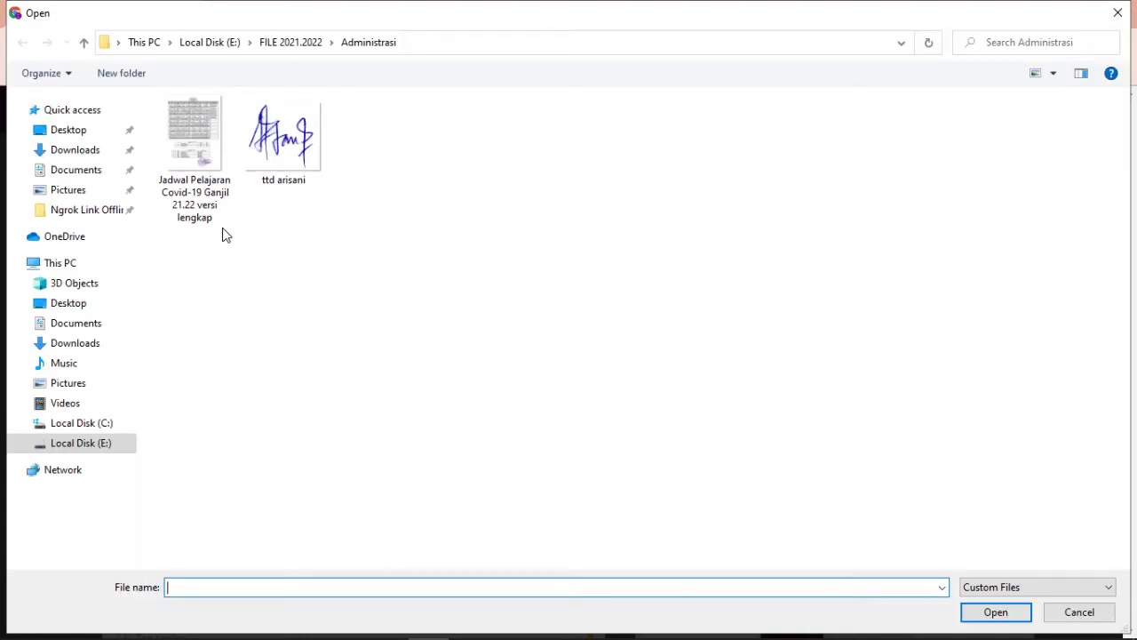
left_click(71, 191)
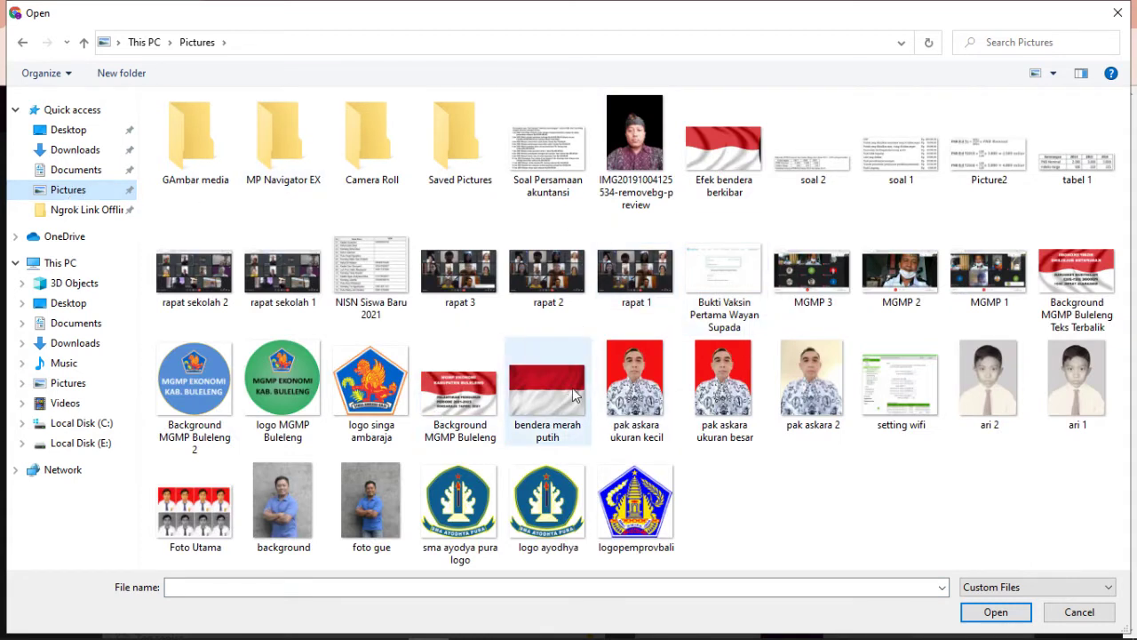
left_click(549, 405)
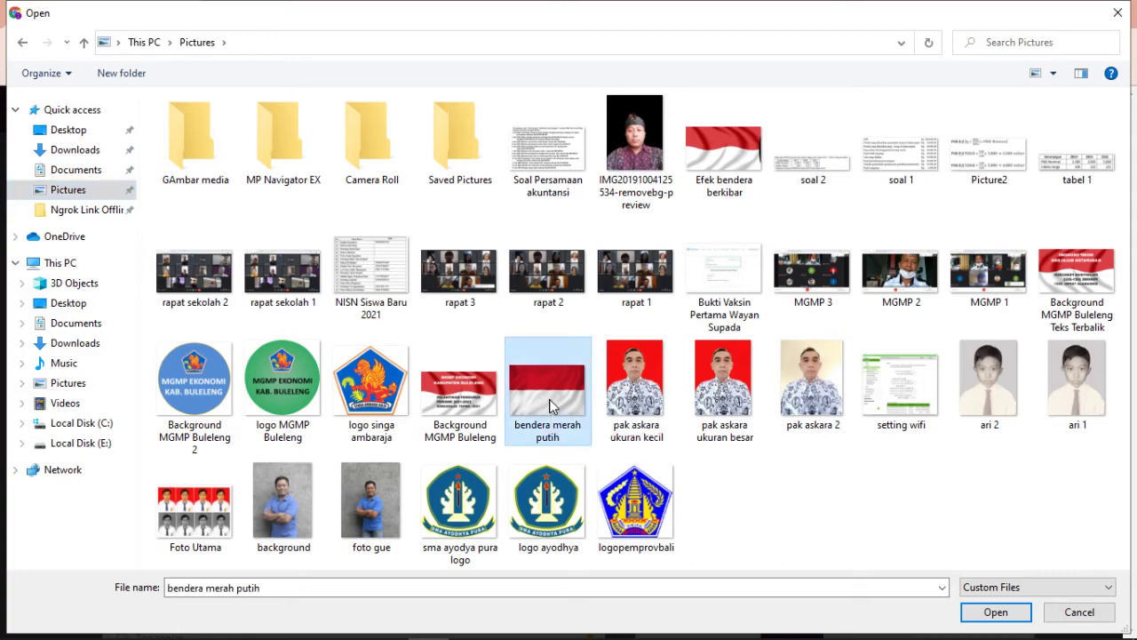
left_click(995, 612)
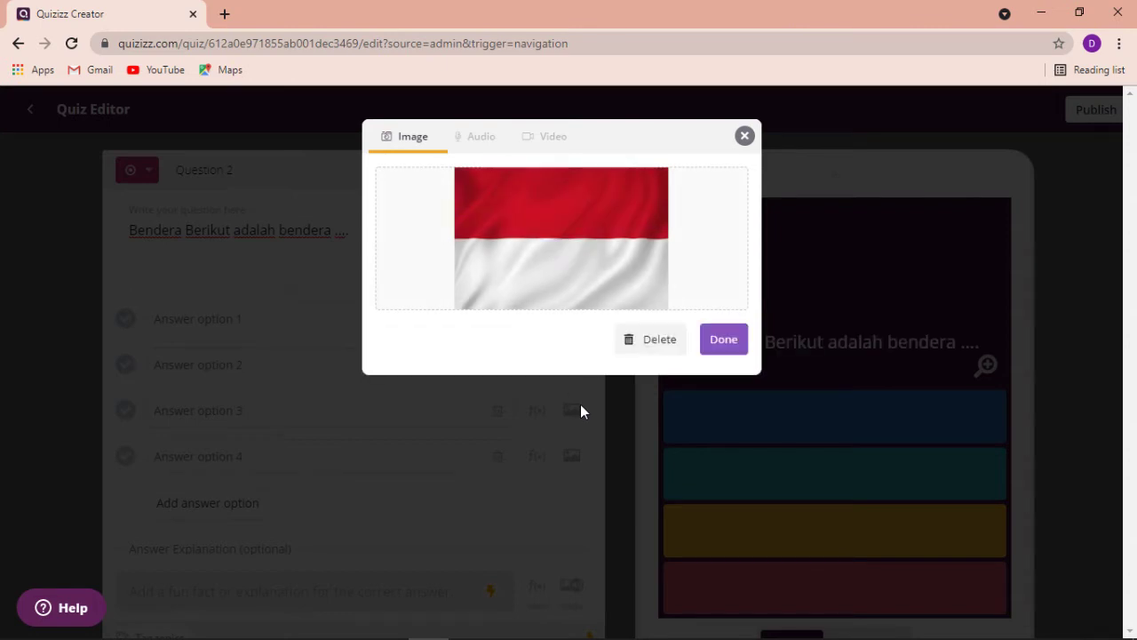
left_click(727, 344)
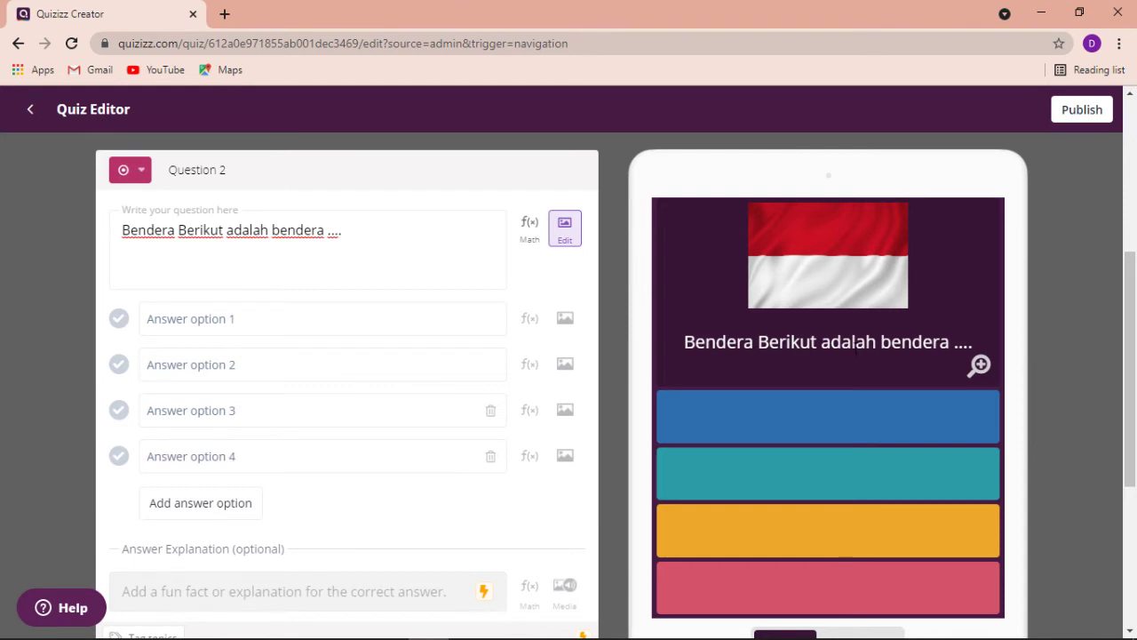
Step: Enter "Indonesia" as the first answer option of the flag question
left_click(248, 326)
type("indo")
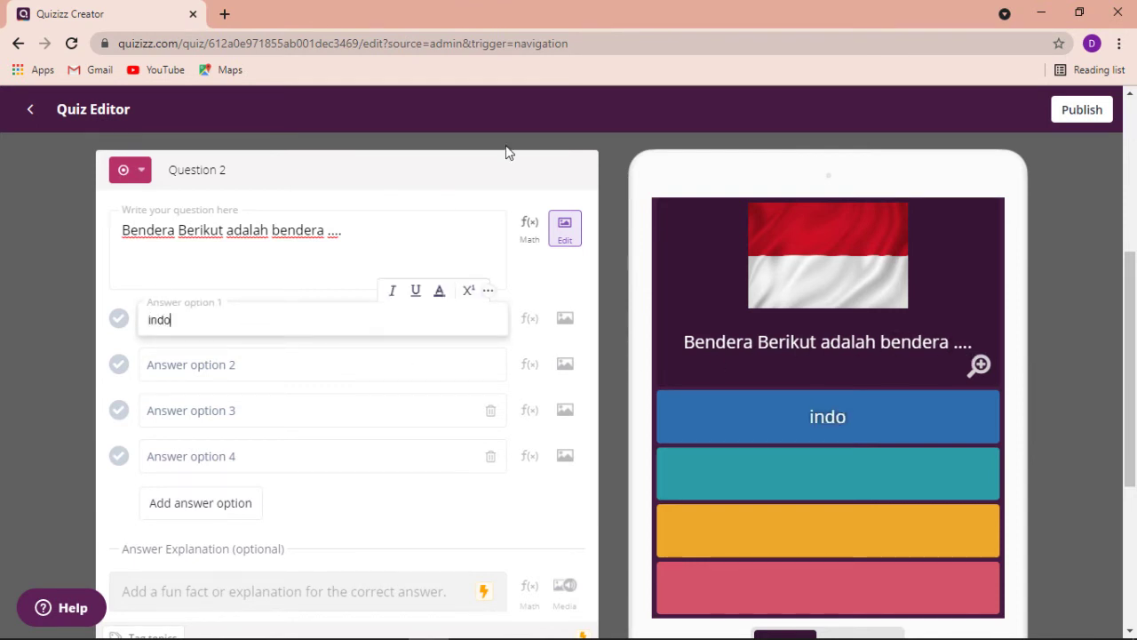
type("ne")
key("BackSpace")
key("BackSpace")
key("BackSpace")
key("BackSpace")
key("BackSpace")
key("BackSpace")
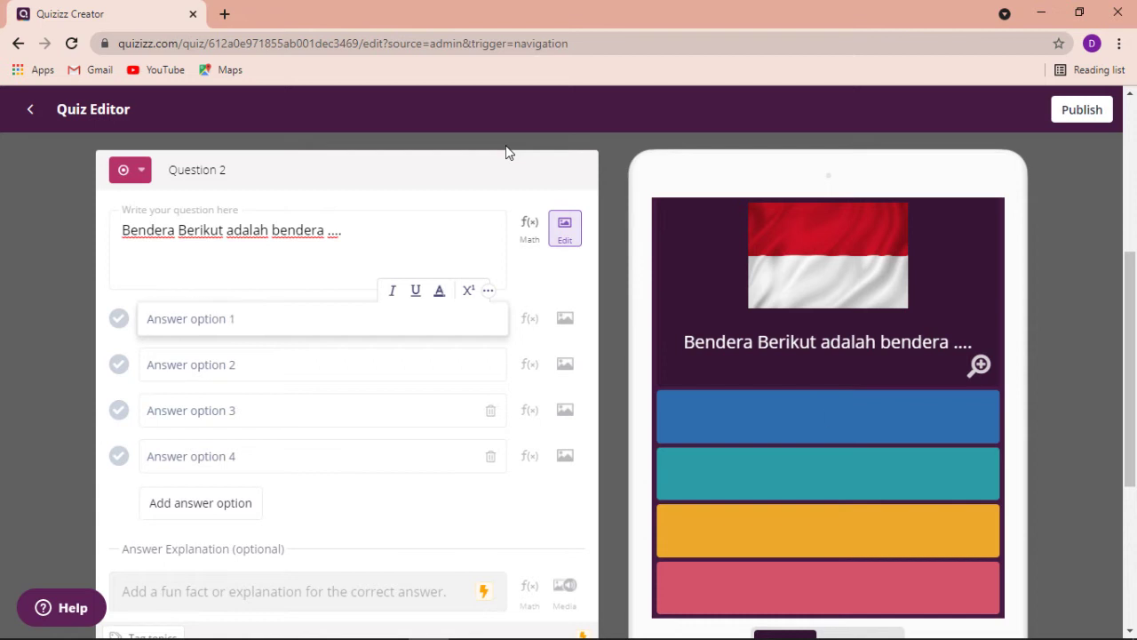
type("Indonesia")
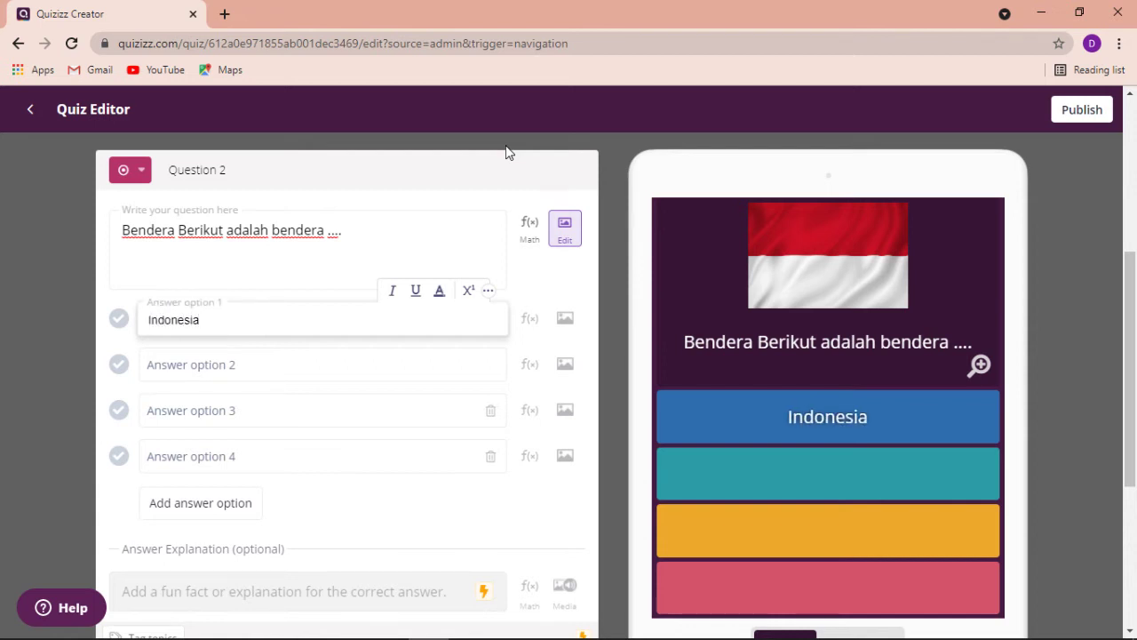
Step: Fill the flag question's second answer option with "Jepang" and its third with "Singapura"
left_click(269, 358)
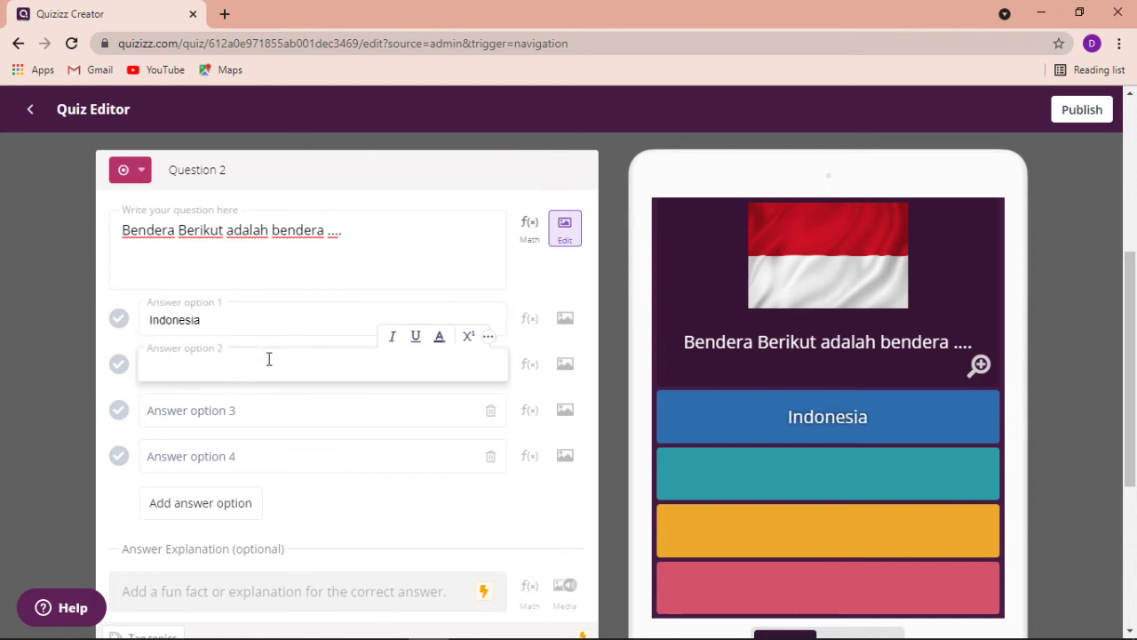
type("indonesia")
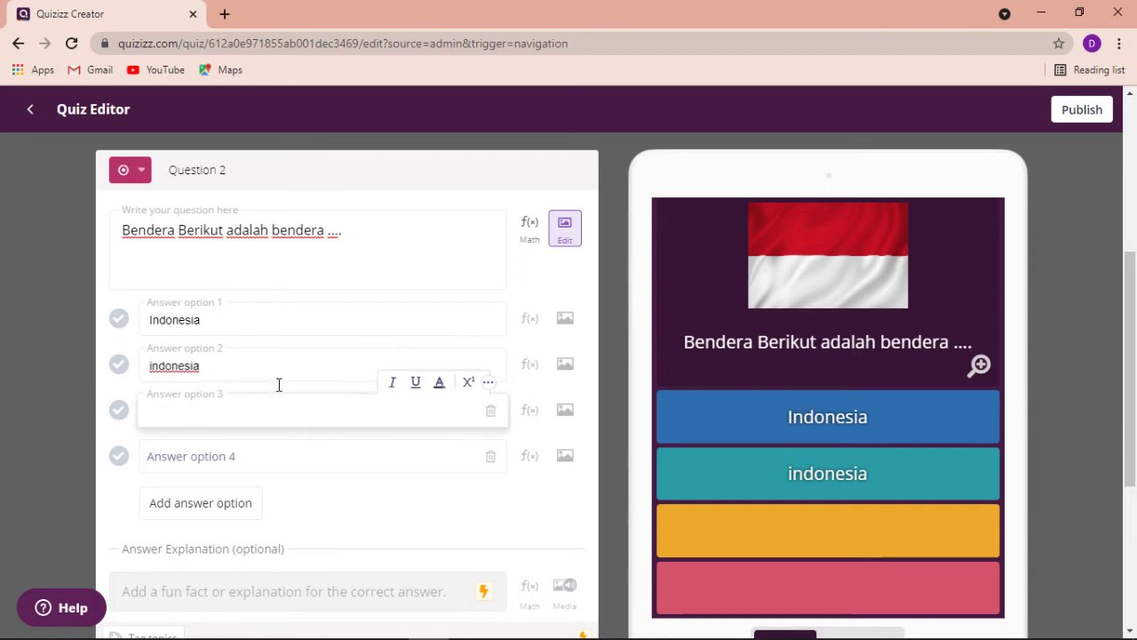
type("JA")
key("BackSpace")
key("BackSpace")
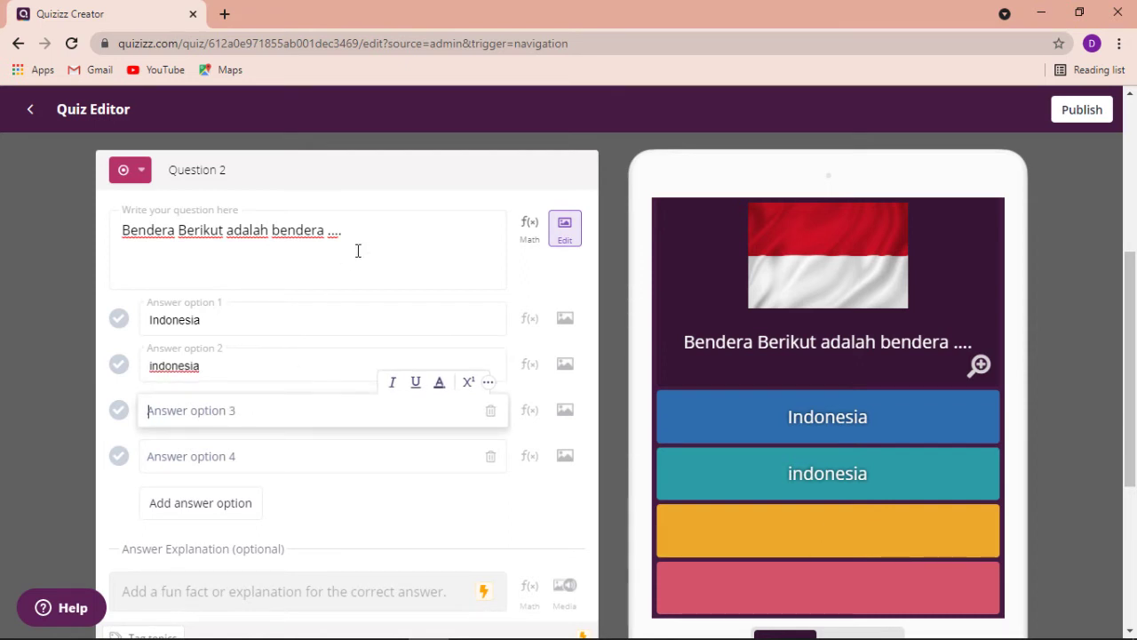
type("Singapura")
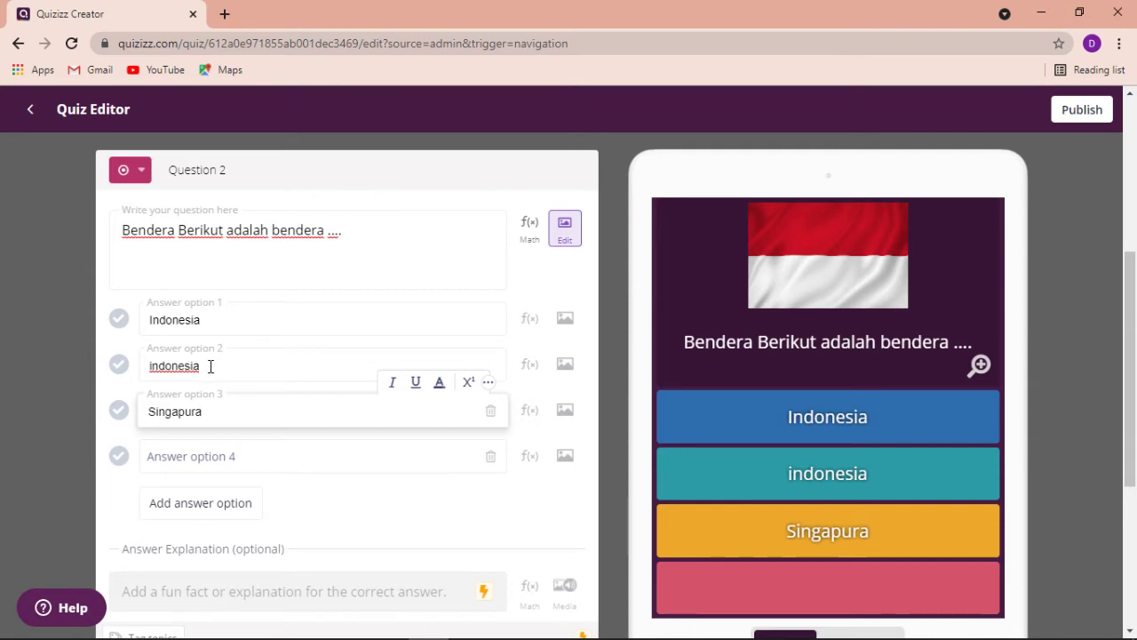
double_click(177, 372)
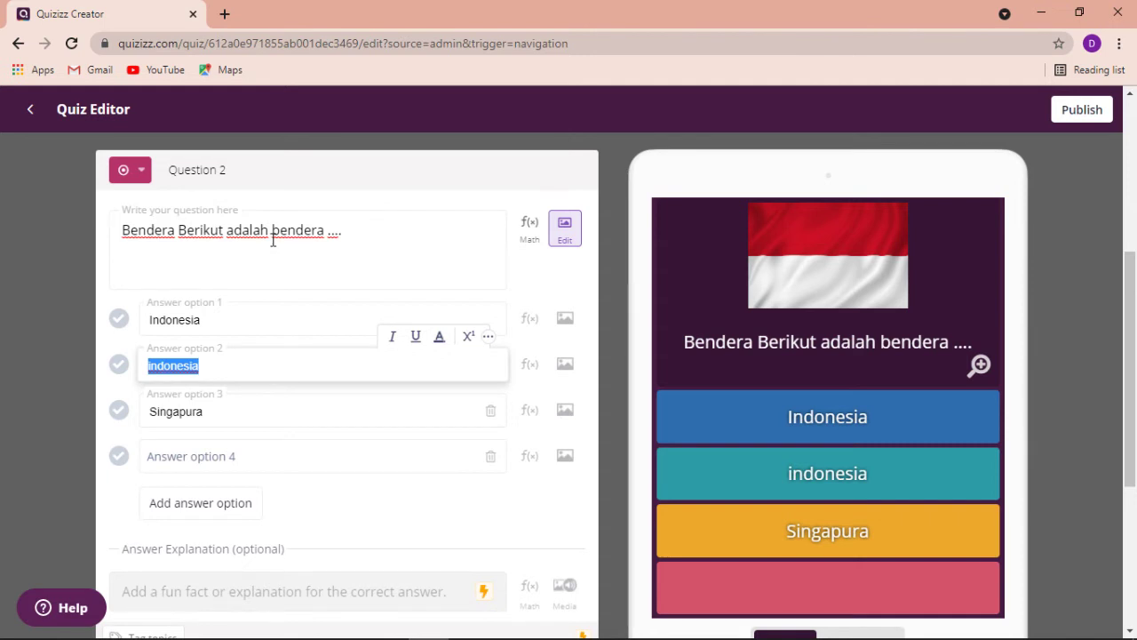
type("Jepang")
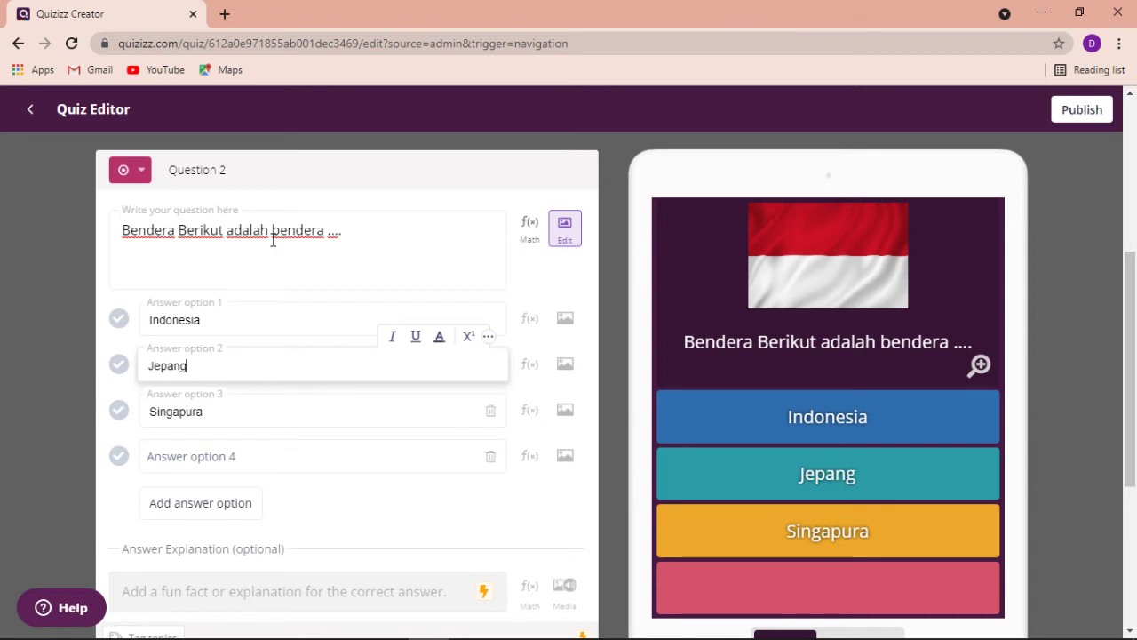
Step: Enter "Amerika" as the flag question's fourth answer option and add a fifth option "Australia"
left_click(178, 457)
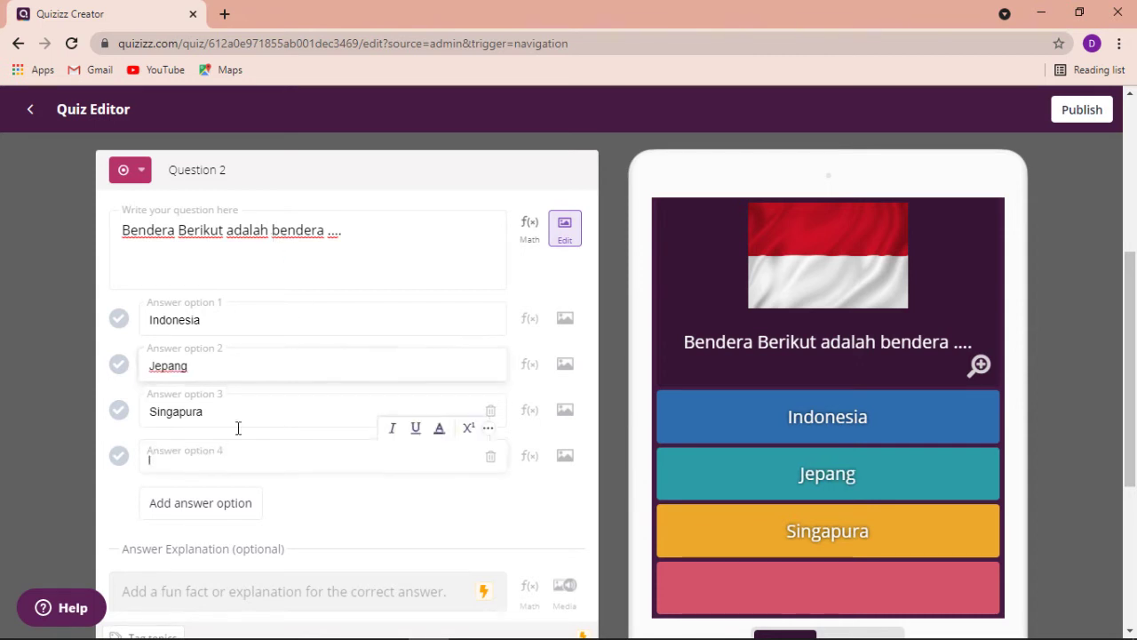
type("Amerika")
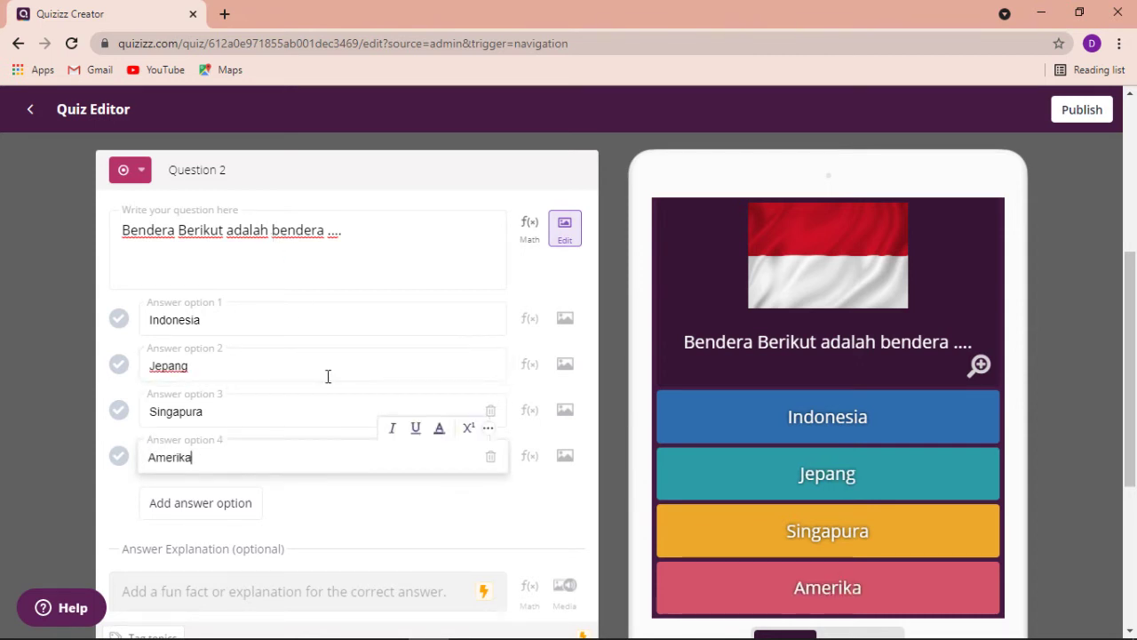
left_click(199, 503)
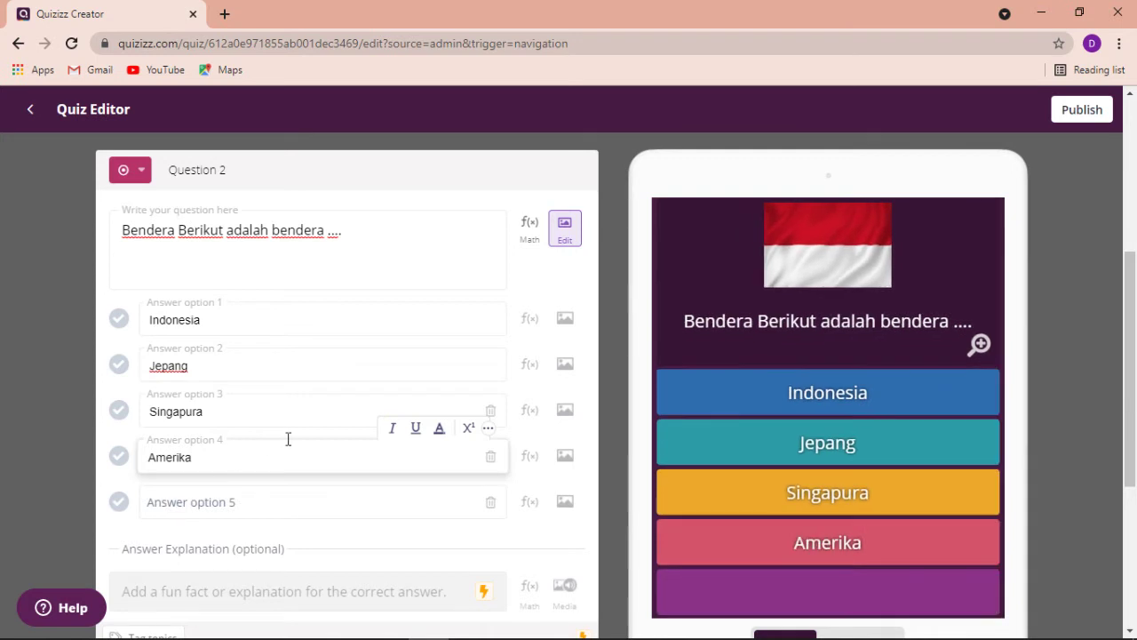
scroll(399, 388, "down", 1)
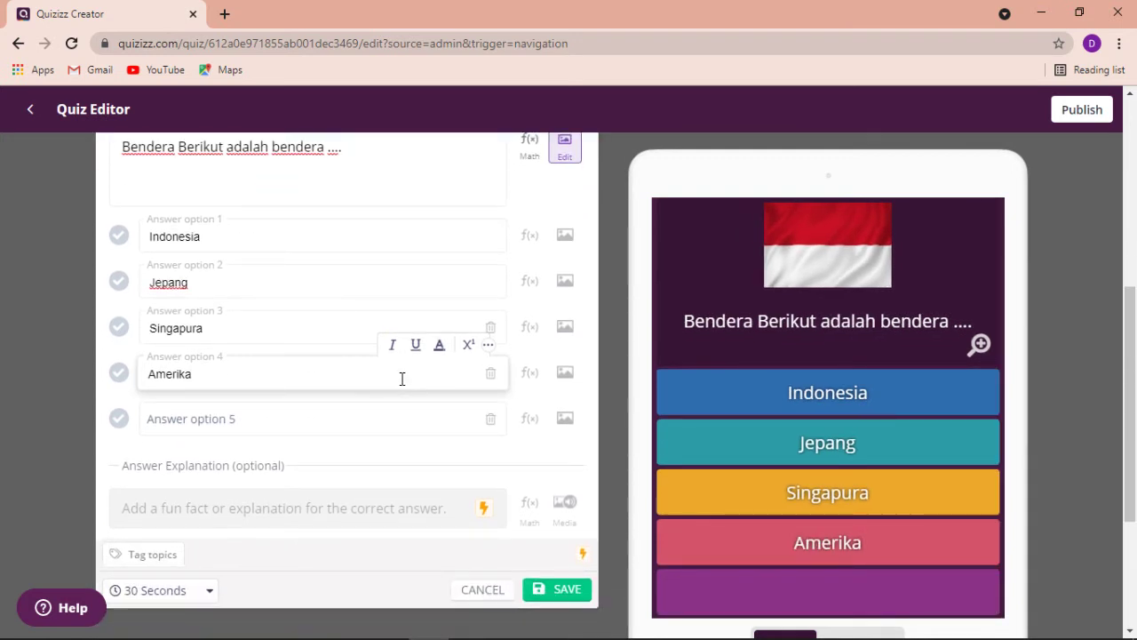
left_click(184, 425)
type("Australia")
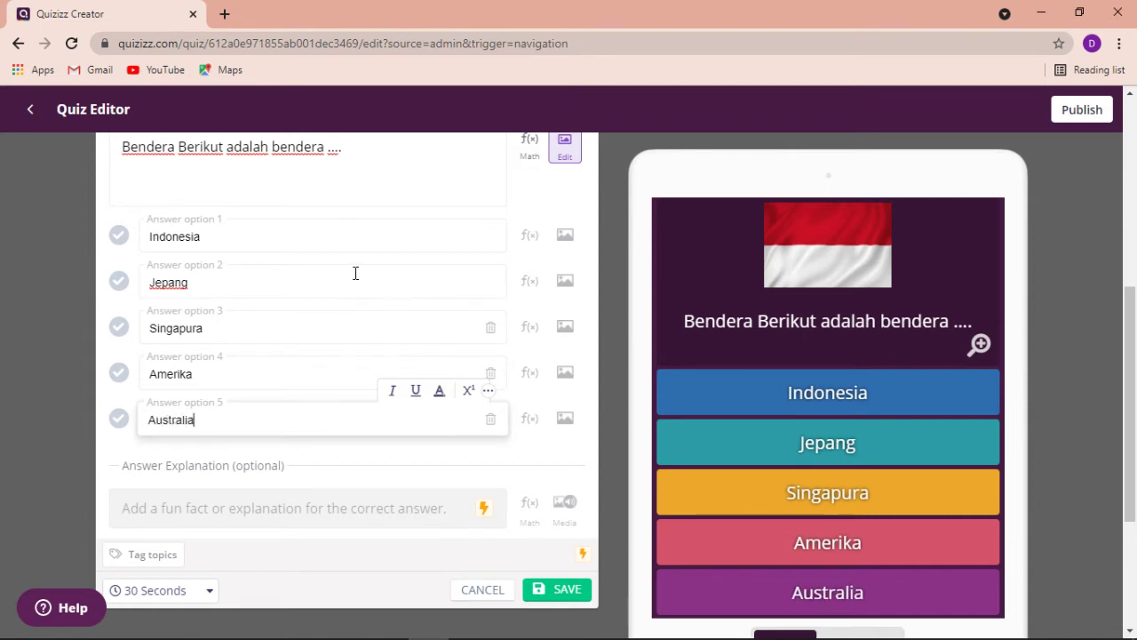
Step: Set the flag question's time limit to 20 seconds
scroll(358, 271, "up", 1)
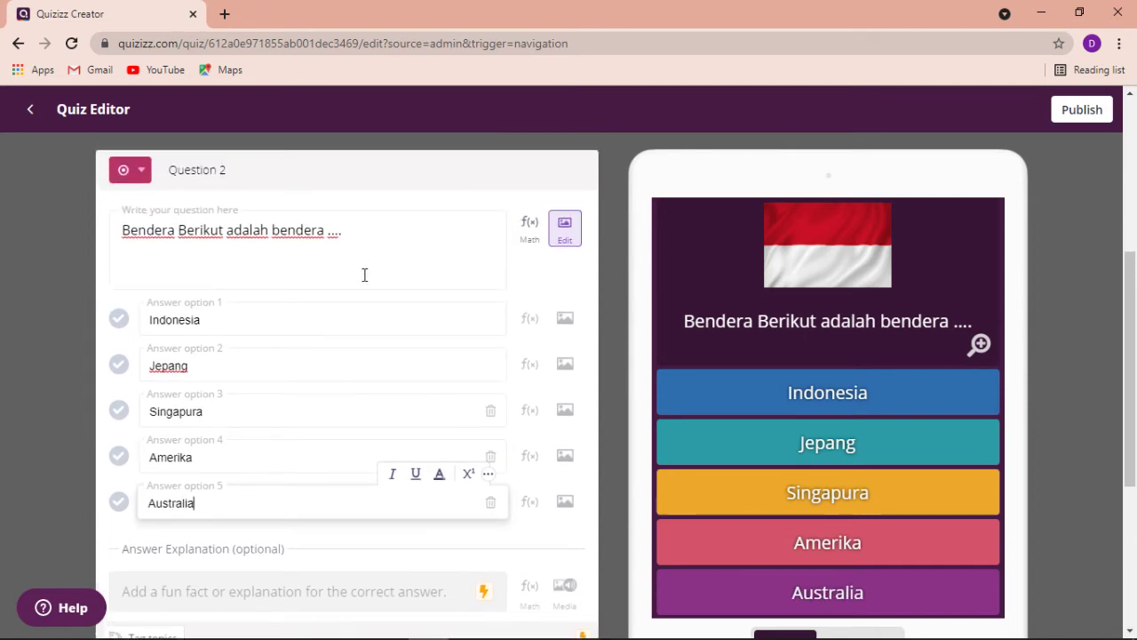
scroll(364, 274, "down", 2)
left_click(210, 507)
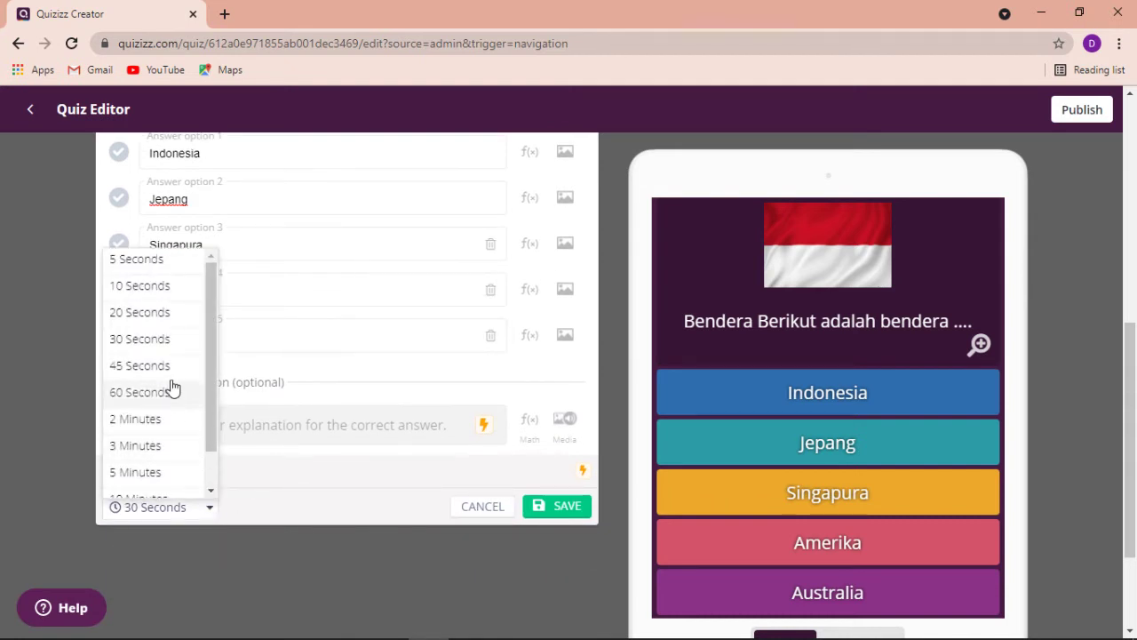
left_click(163, 310)
Step: Mark "Indonesia" as the correct answer of the flag question and save the question
scroll(297, 281, "up", 2)
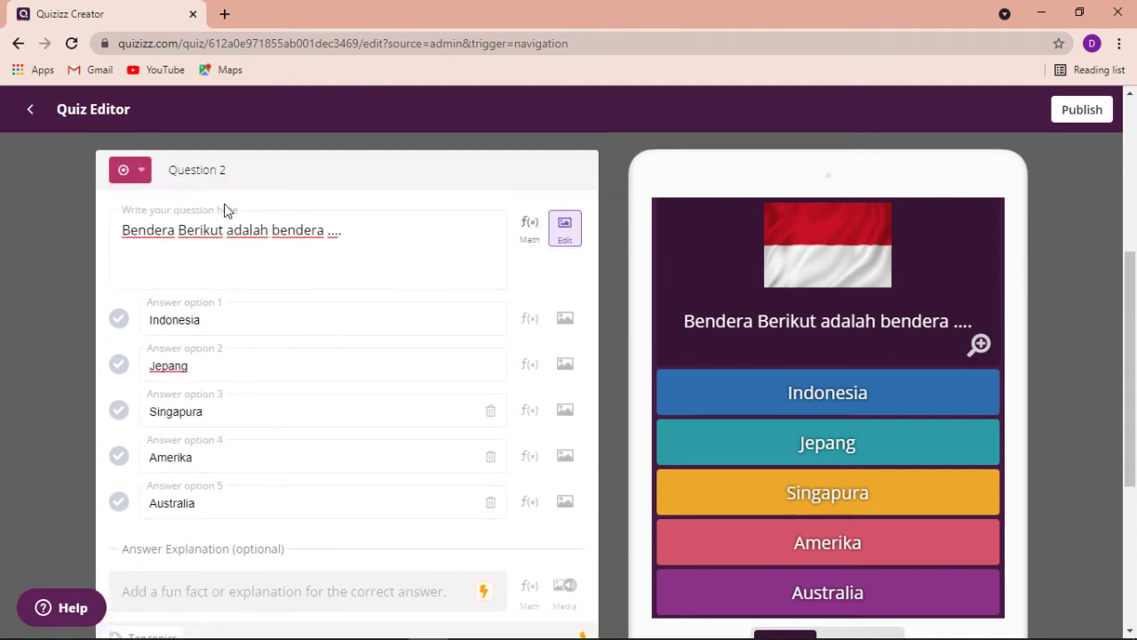
left_click(119, 320)
scroll(355, 373, "down", 2)
left_click(552, 514)
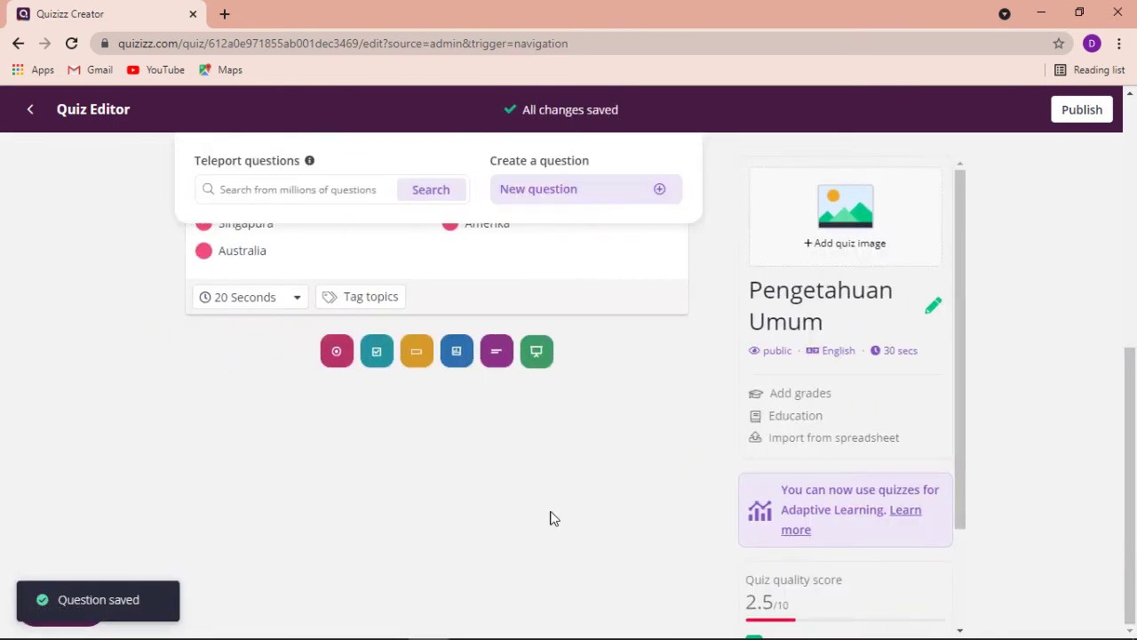
Step: Add a new multiple-choice question as the quiz's third question
scroll(583, 453, "up", 5)
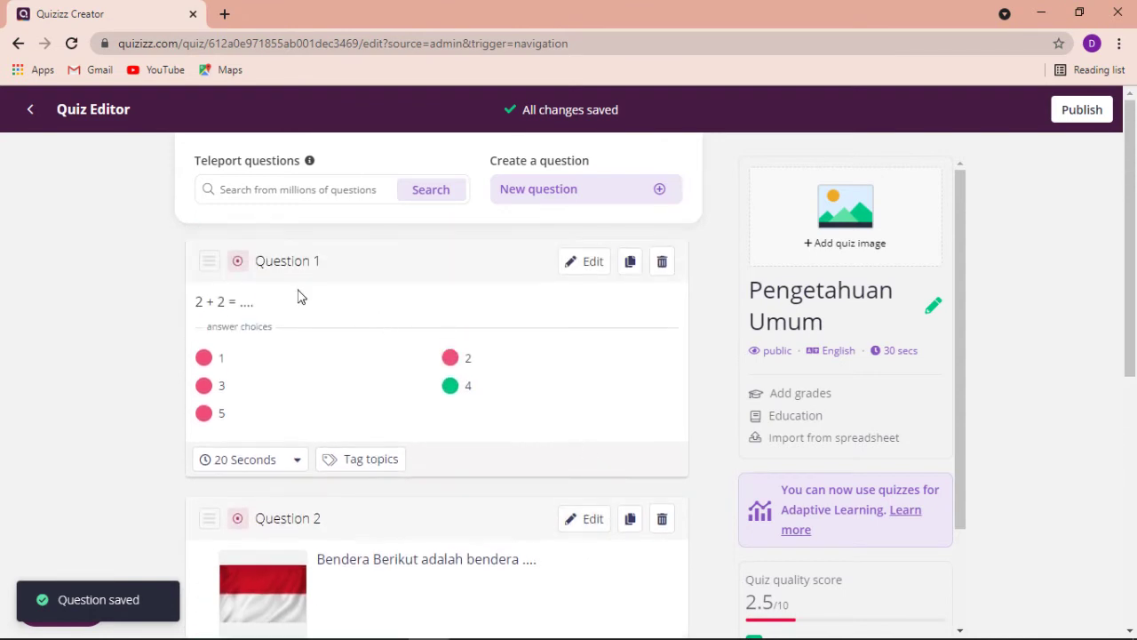
scroll(264, 329, "down", 5)
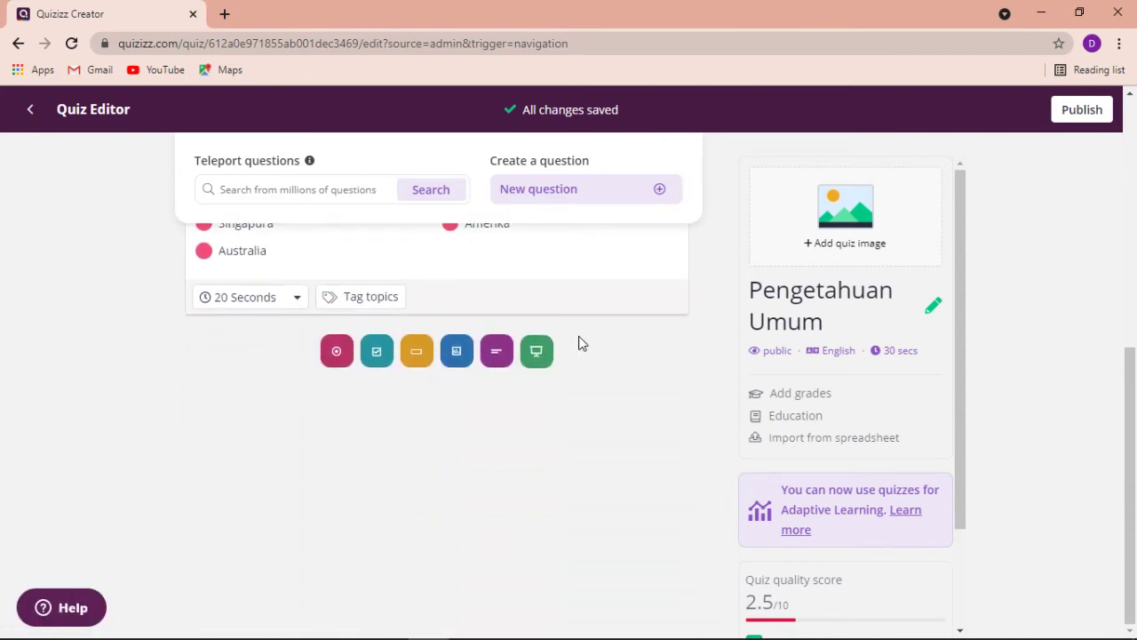
scroll(649, 436, "up", 3)
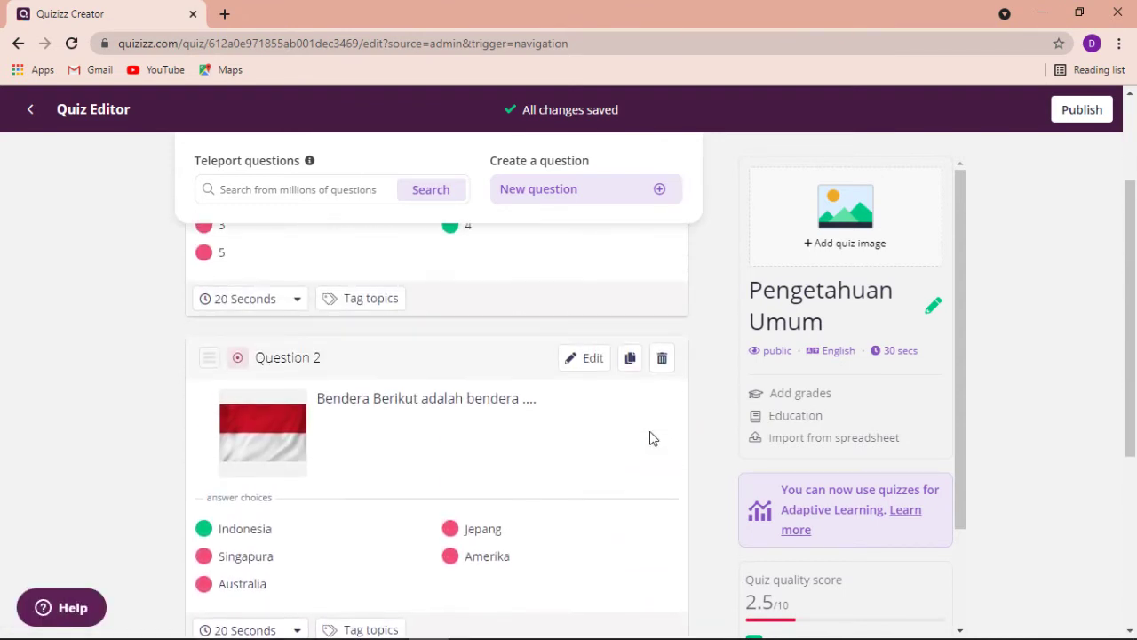
scroll(650, 436, "down", 2)
scroll(650, 438, "down", 1)
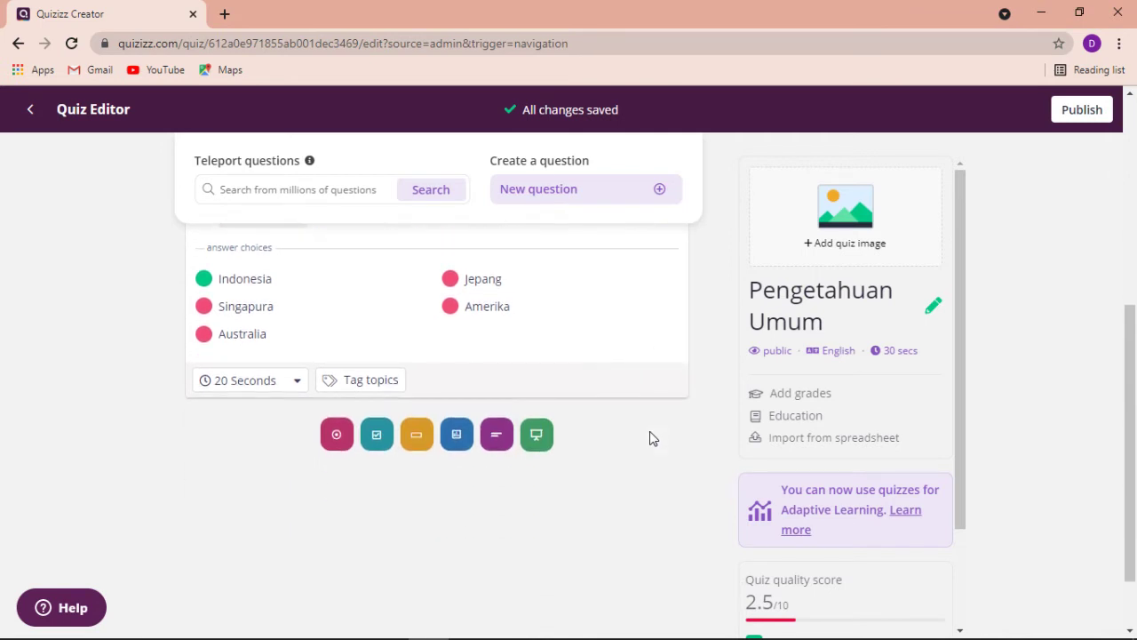
left_click(662, 189)
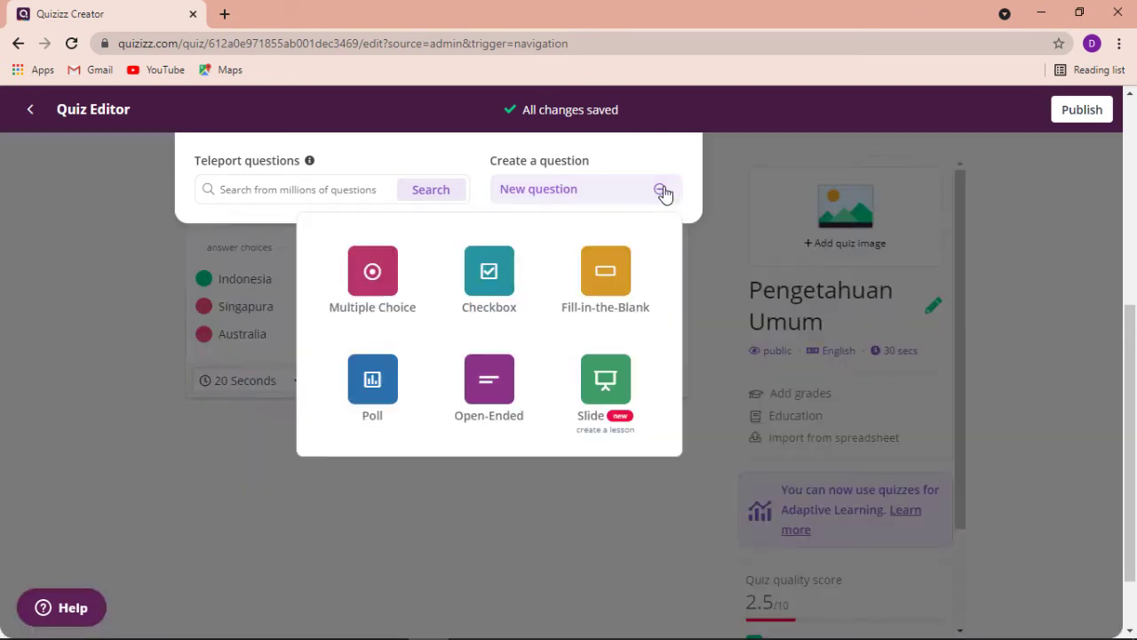
left_click(398, 278)
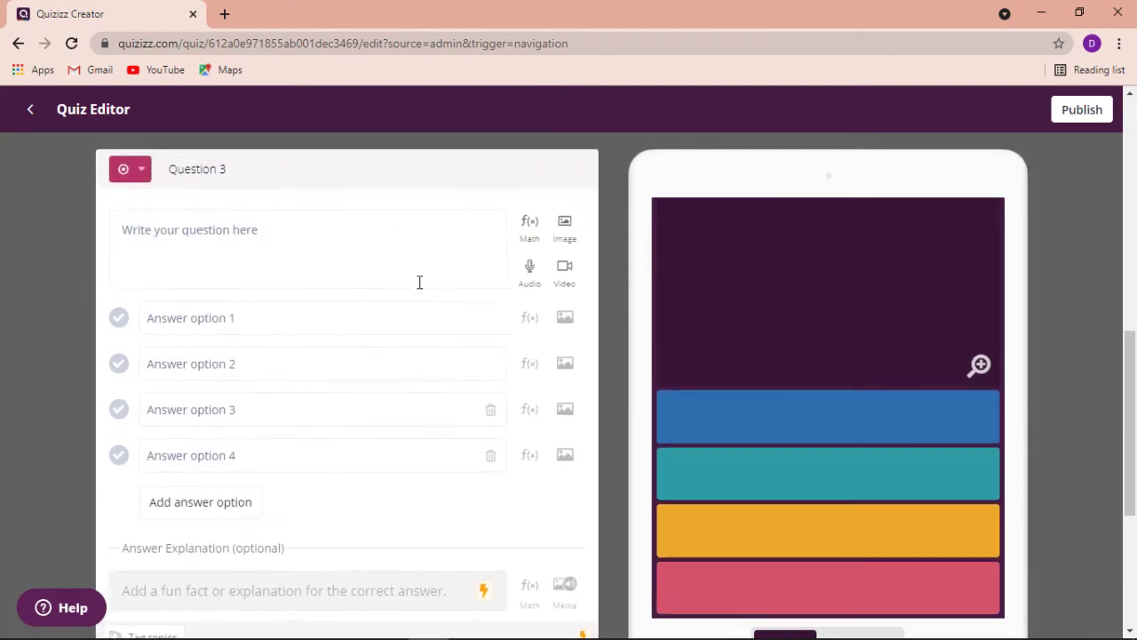
Step: Write the third question as the equation 4/2 = with 4/2 as a stacked fraction, followed by "...."
scroll(415, 290, "down", 1)
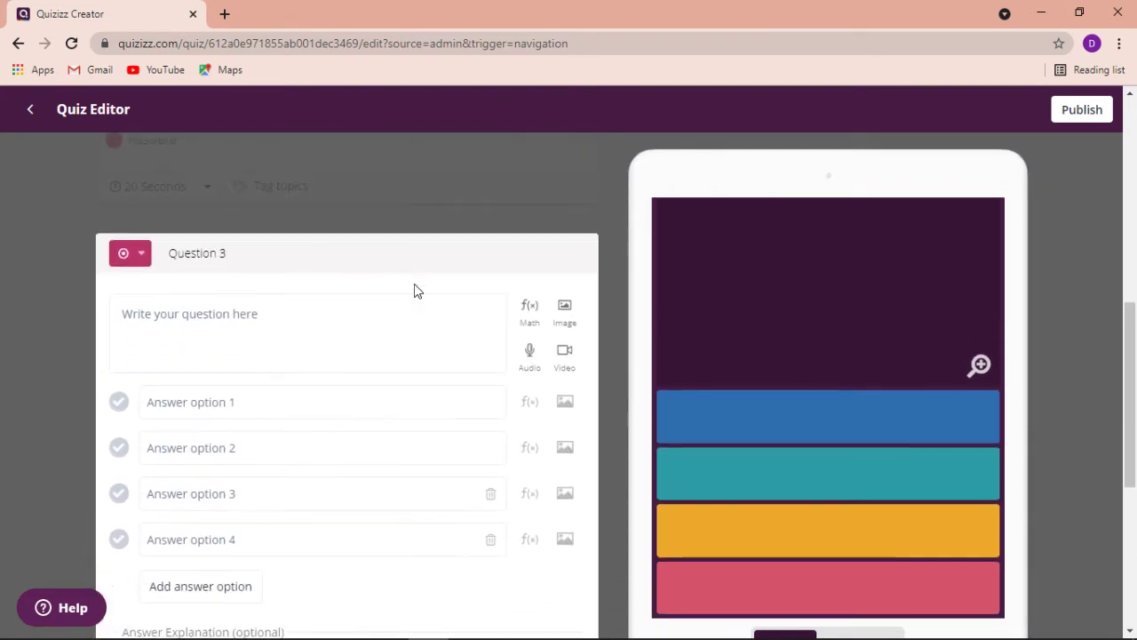
left_click(531, 311)
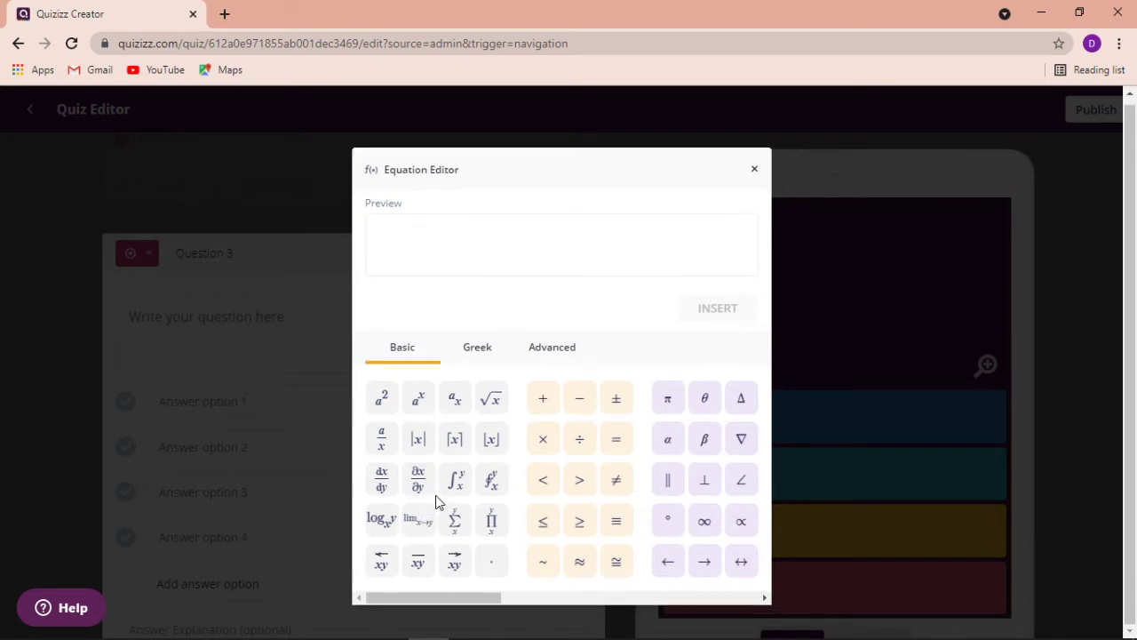
left_click_drag(478, 600, 422, 591)
left_click(384, 440)
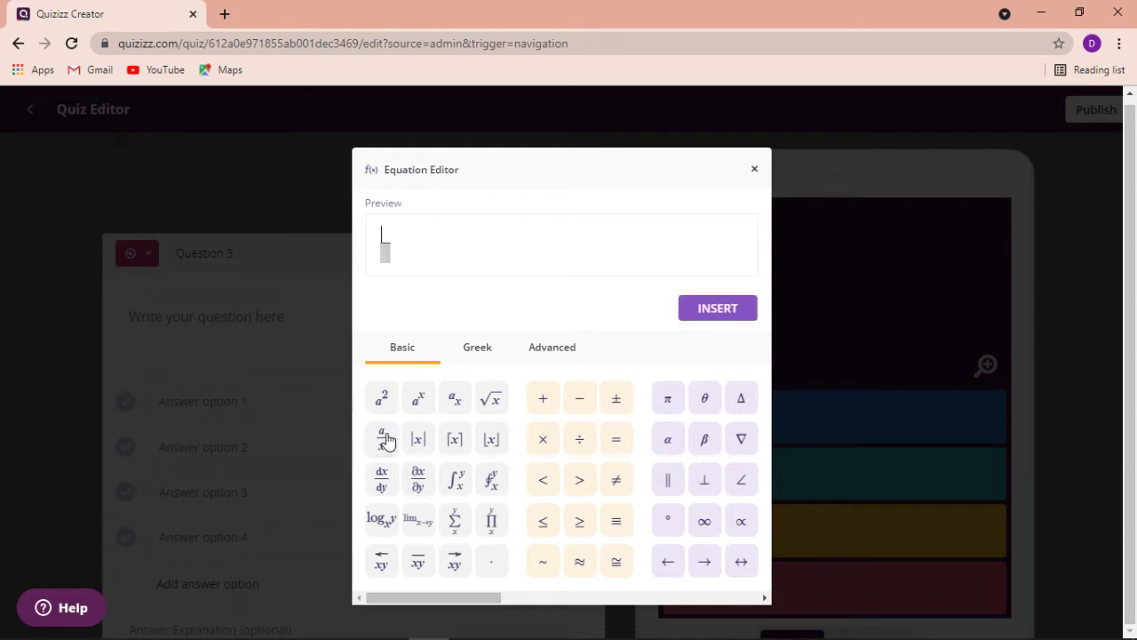
type("4/")
left_click(389, 255)
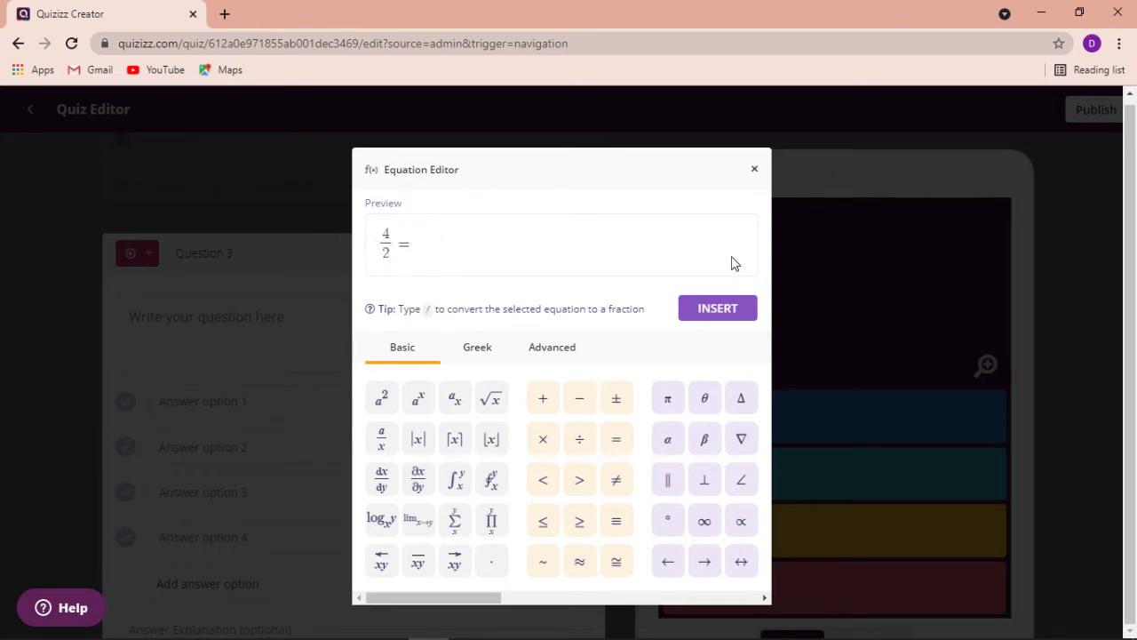
left_click(721, 313)
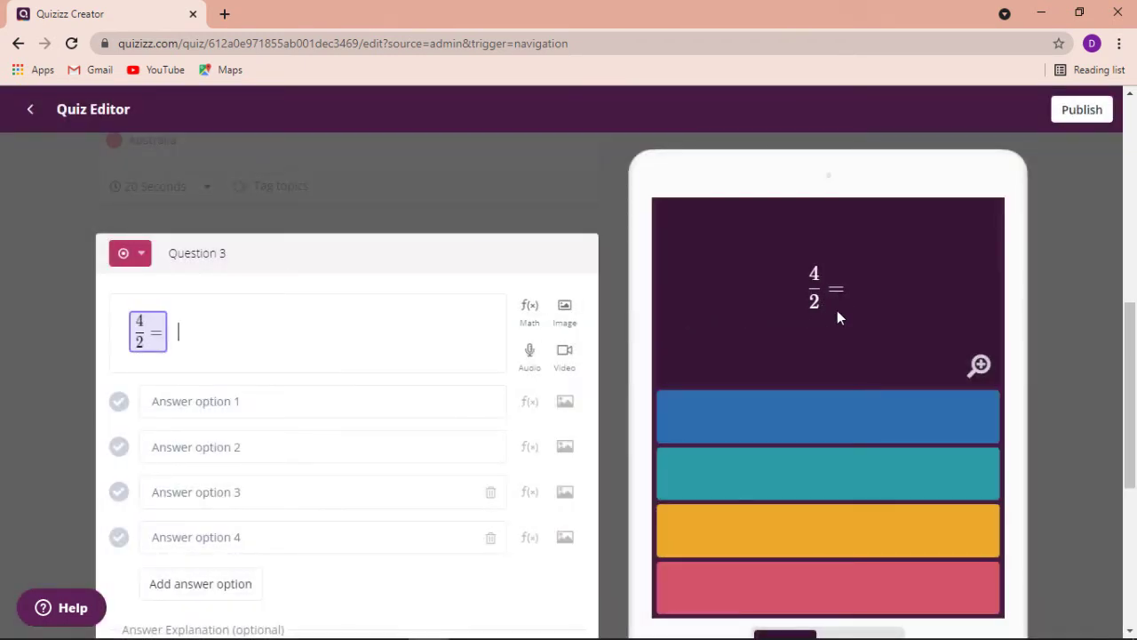
left_click(213, 351)
type("....")
Step: Fill the fraction question's four answer options with 1, 2, 3 and 4, and add a fifth option 5
left_click(290, 401)
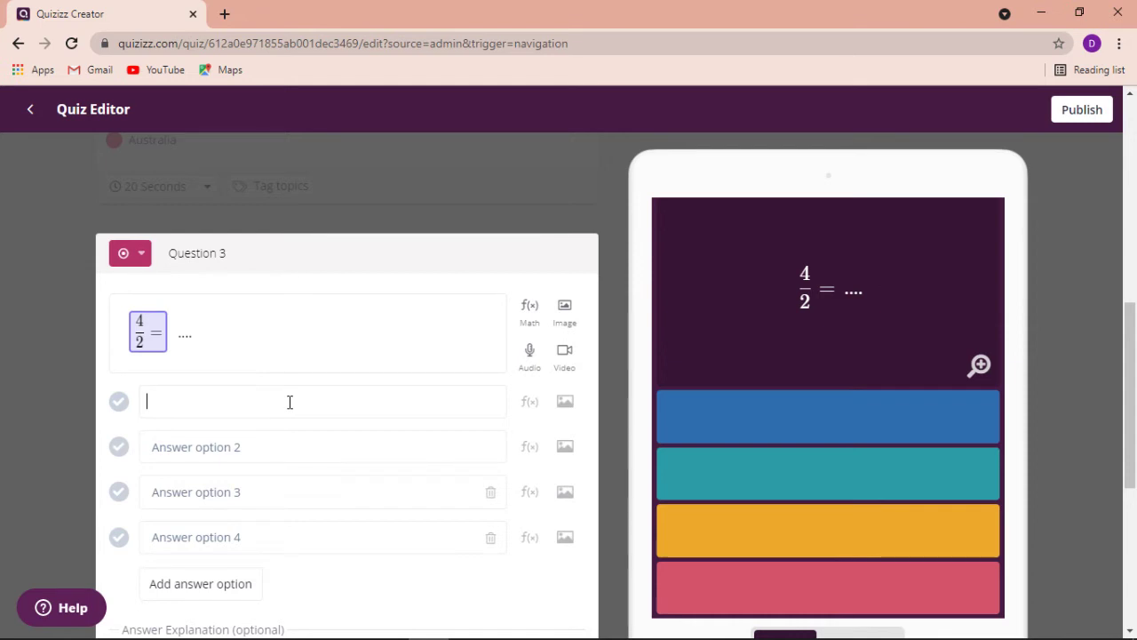
type("1")
left_click(208, 444)
type("2")
left_click(204, 485)
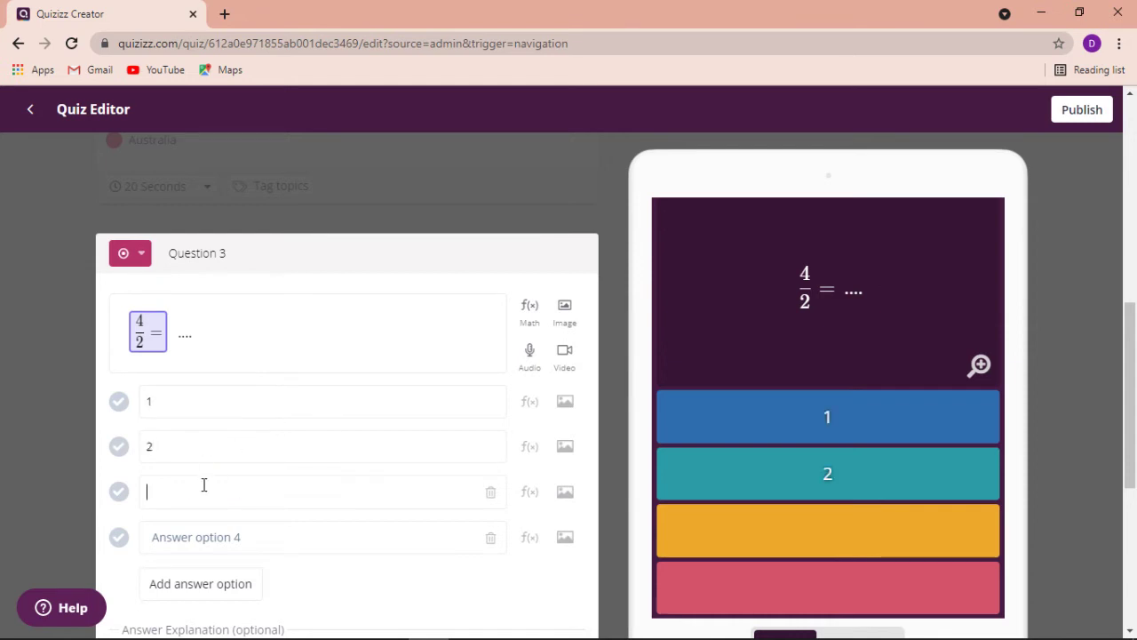
type("3")
left_click(201, 536)
type("4")
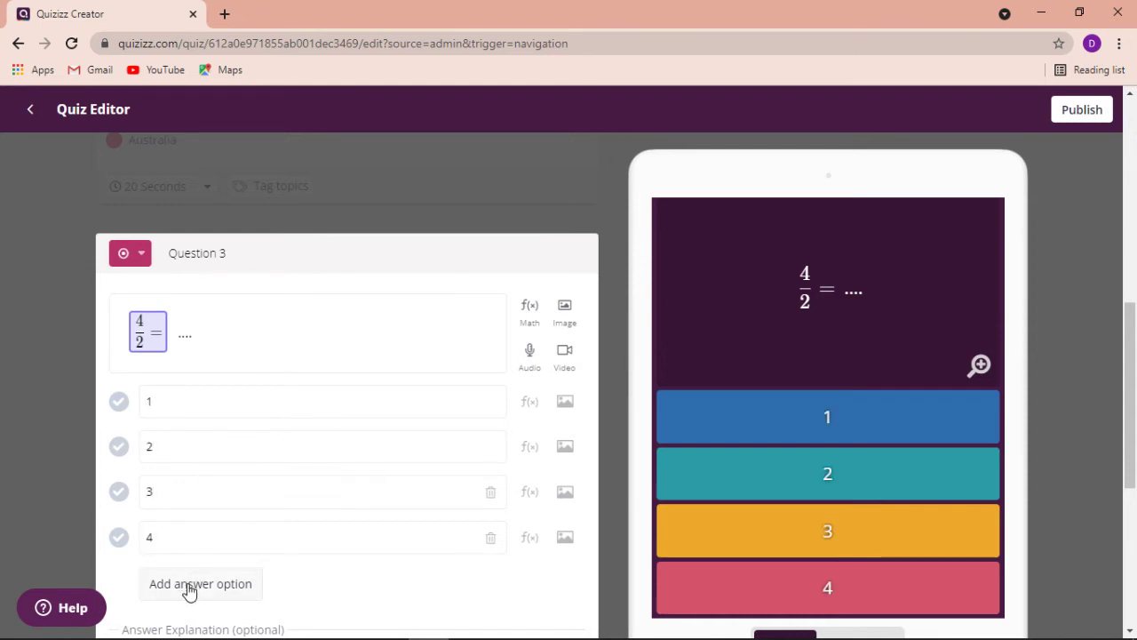
left_click(187, 586)
left_click(172, 588)
type("5")
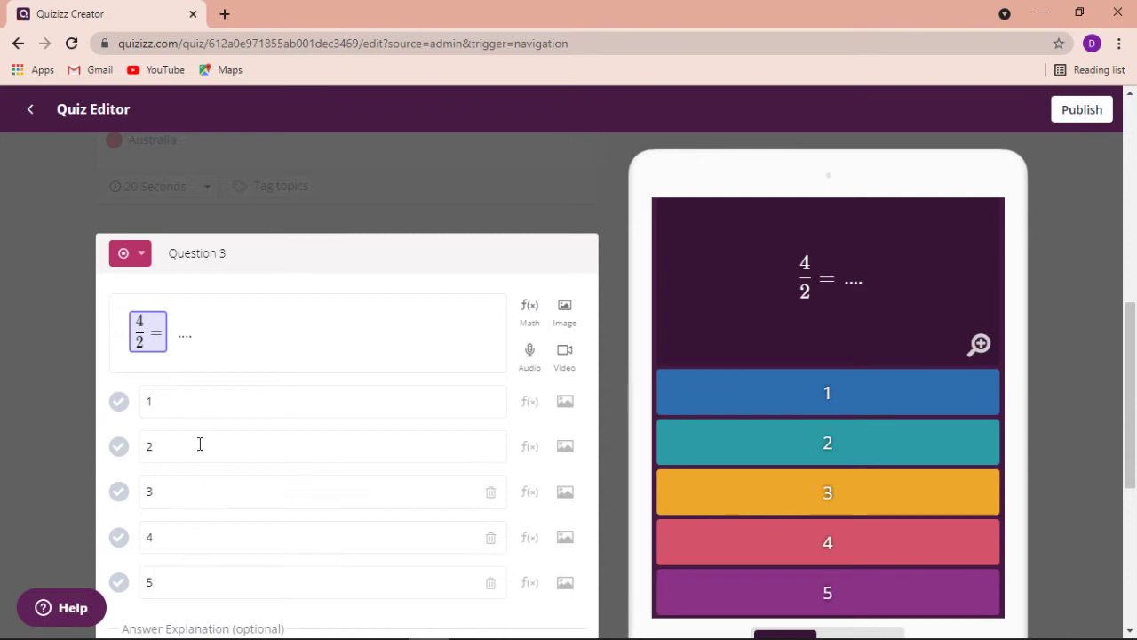
Step: Mark 2 as the fraction question's correct answer and save the question with a 20-second time limit
left_click(118, 446)
scroll(314, 483, "down", 3)
left_click(194, 509)
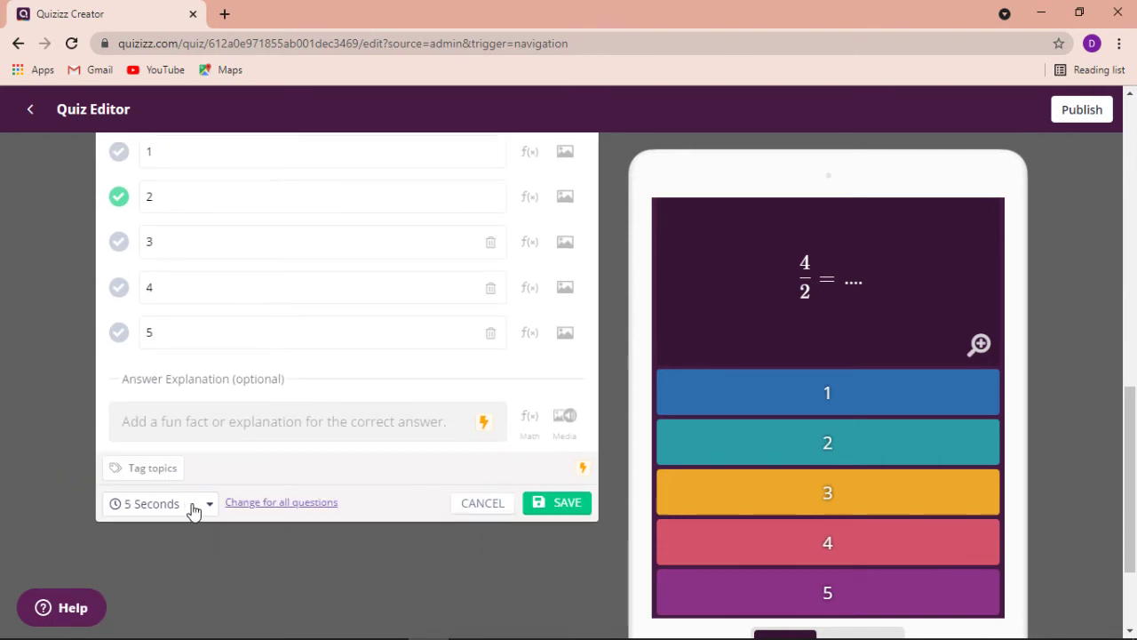
left_click(212, 508)
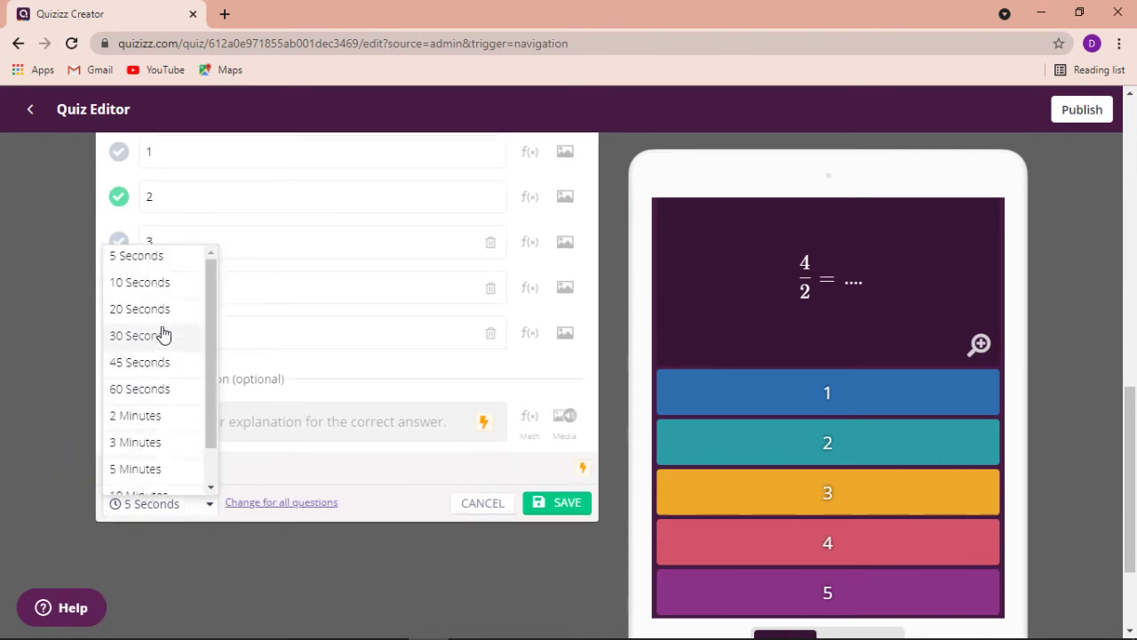
left_click(158, 310)
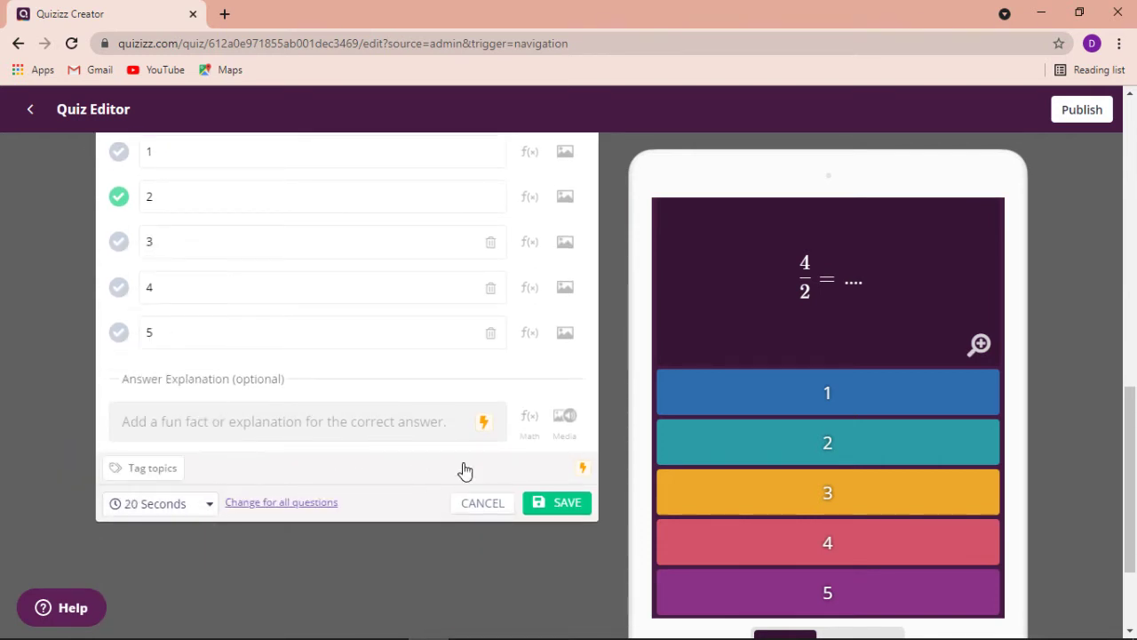
left_click(556, 503)
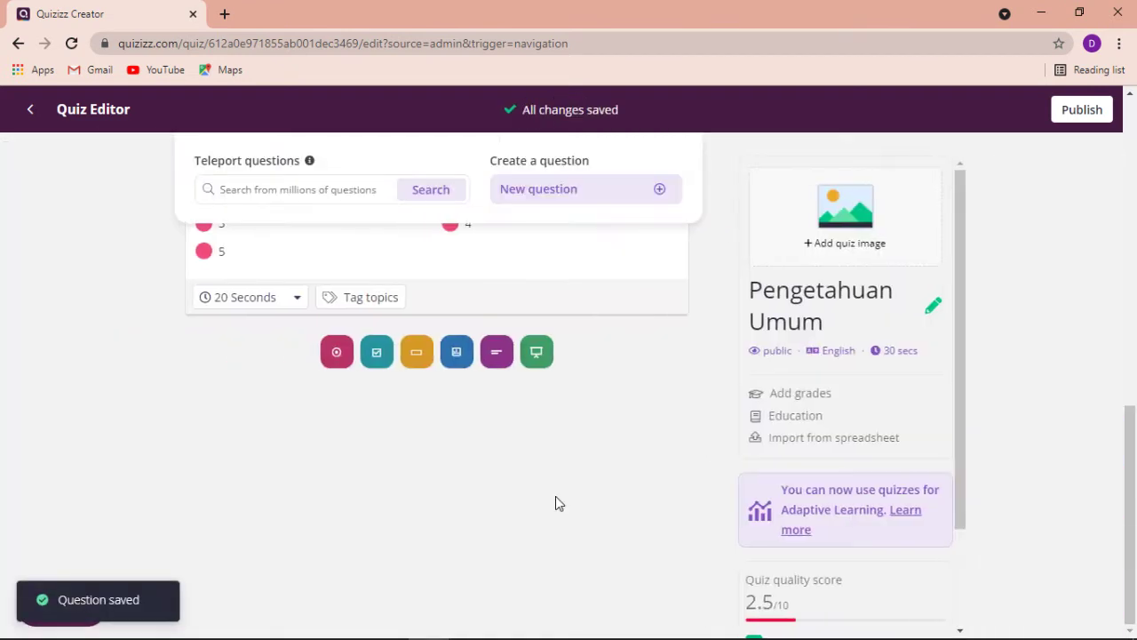
Step: Add another multiple-choice question as the quiz's fourth question
scroll(528, 490, "up", 5)
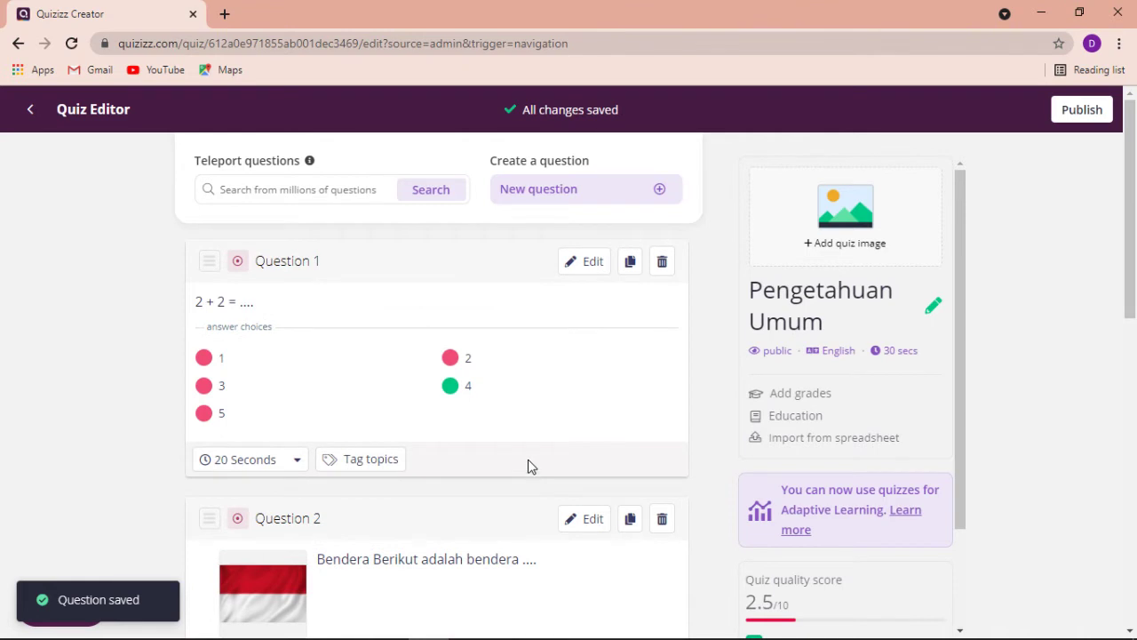
scroll(528, 467, "down", 5)
scroll(527, 467, "down", 2)
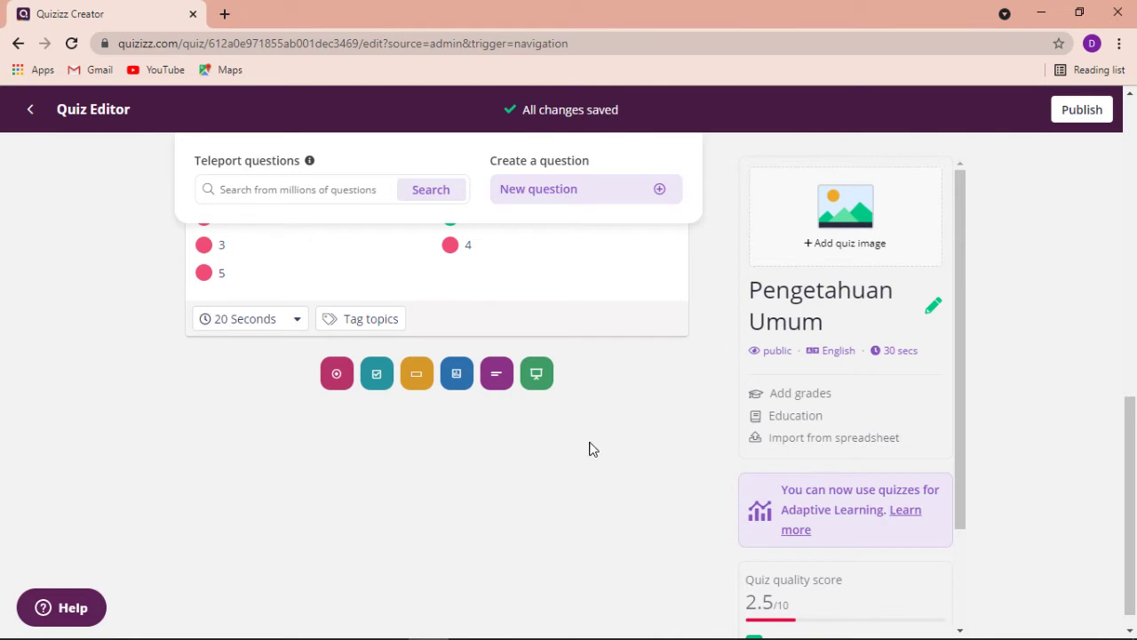
left_click(659, 192)
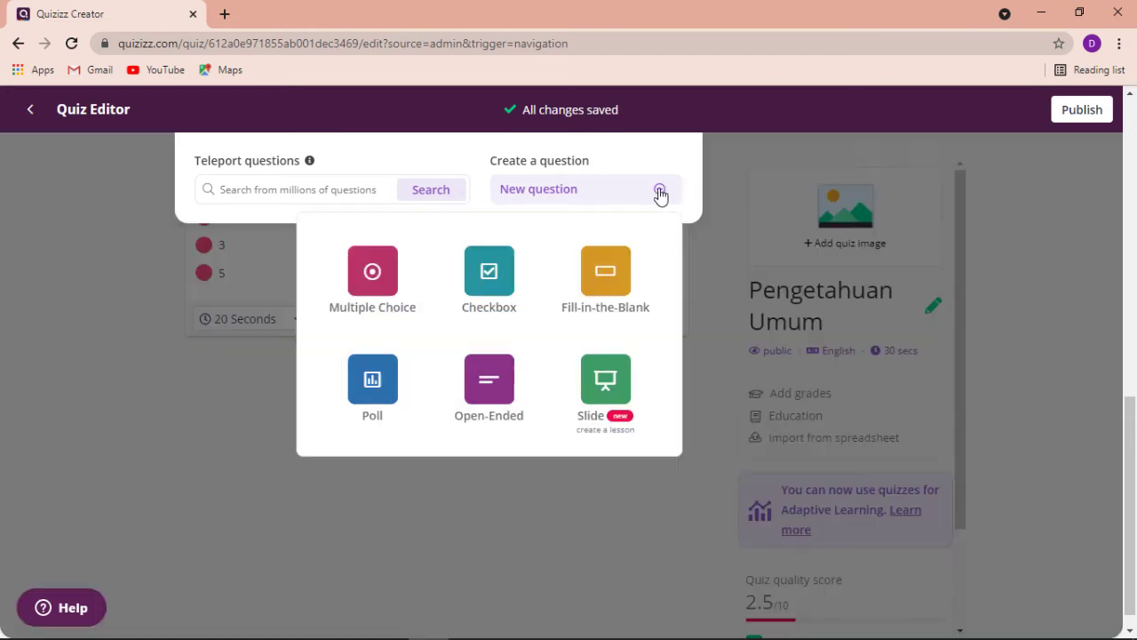
left_click(372, 275)
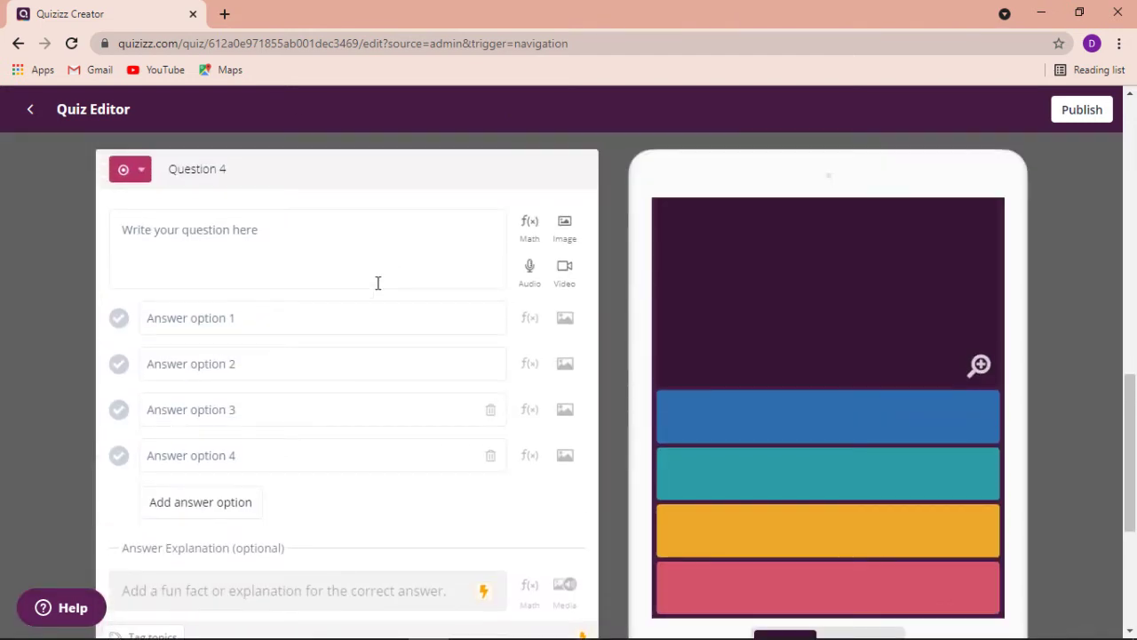
Step: Write the fourth question as "Logo Sekolah SMA Ayodhya Pura adalah ...." and dismiss the Internet Download Manager message
left_click(225, 243)
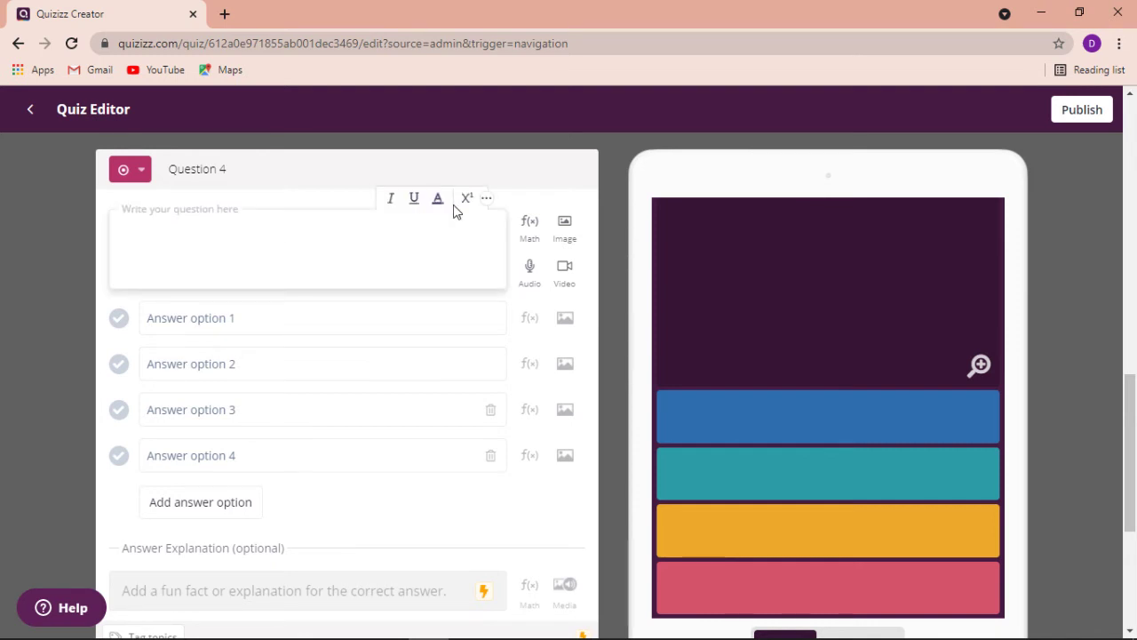
type("Logo Sk")
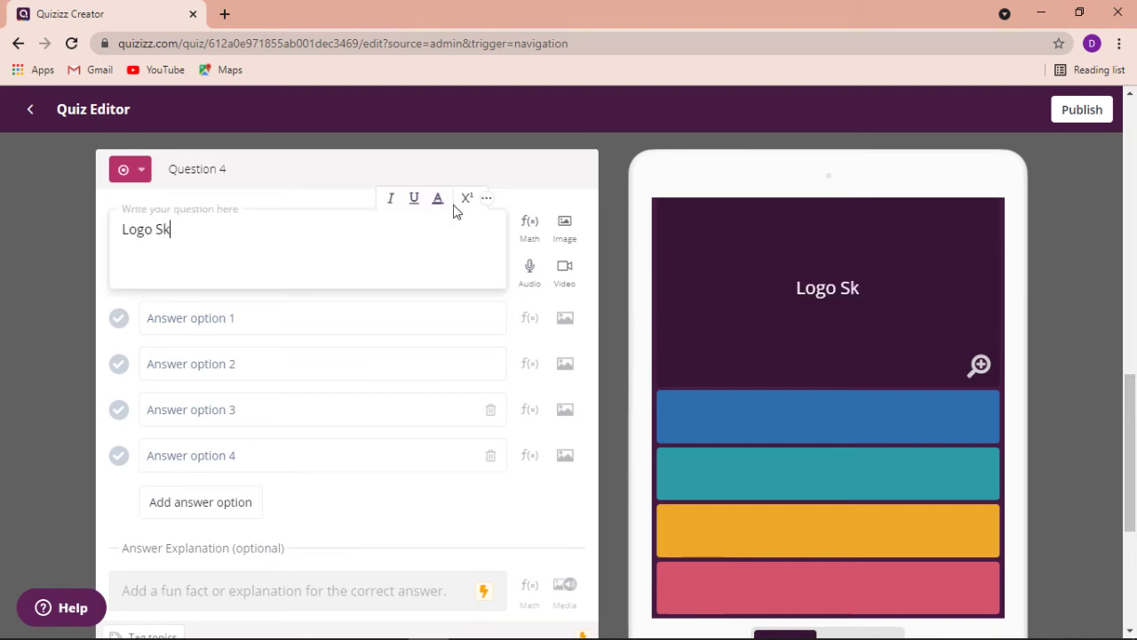
key("BackSpace")
type("ekolah a")
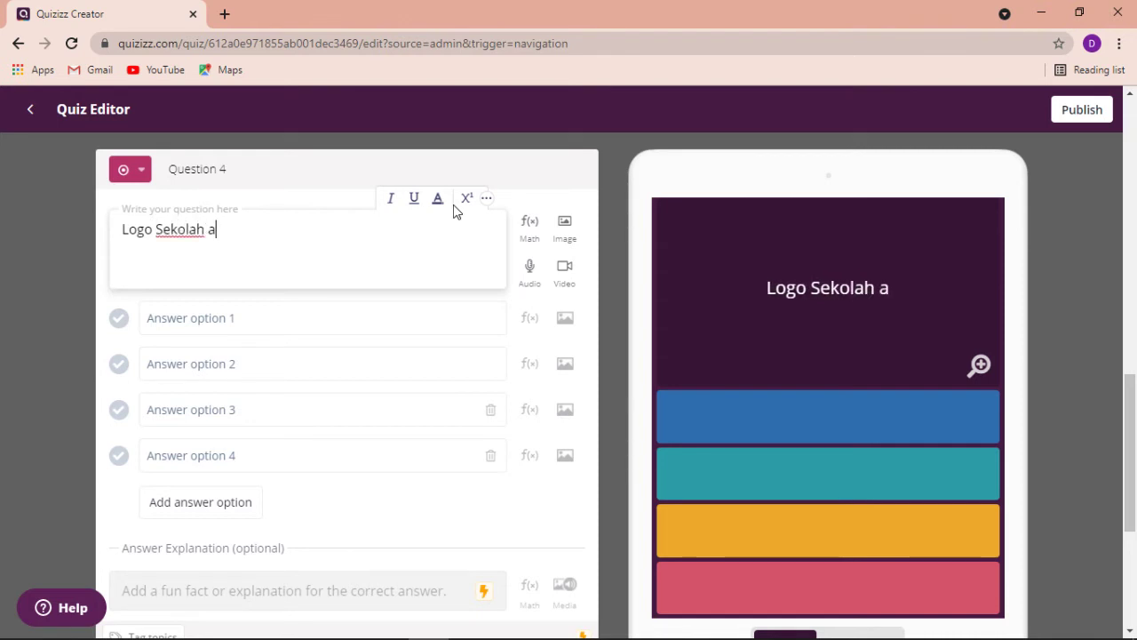
type("yodhya pur")
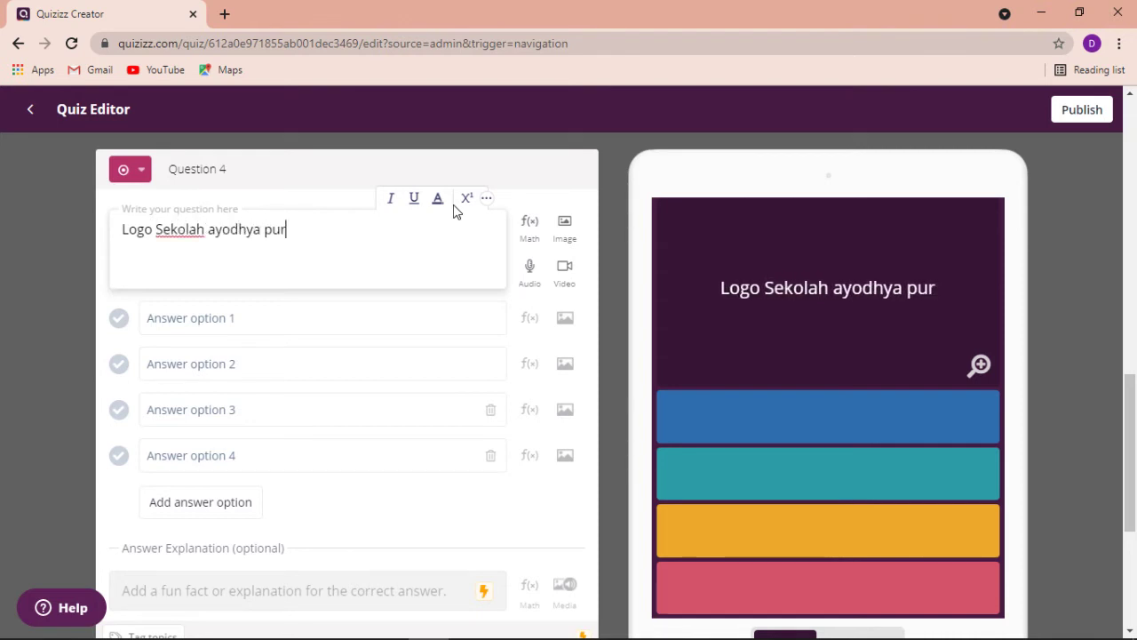
key("BackSpace")
key("BackSpace")
key("BackSpace")
key("BackSpace")
key("BackSpace")
key("BackSpace")
key("BackSpace")
key("BackSpace")
key("BackSpace")
key("BackSpace")
key("BackSpace")
type("S")
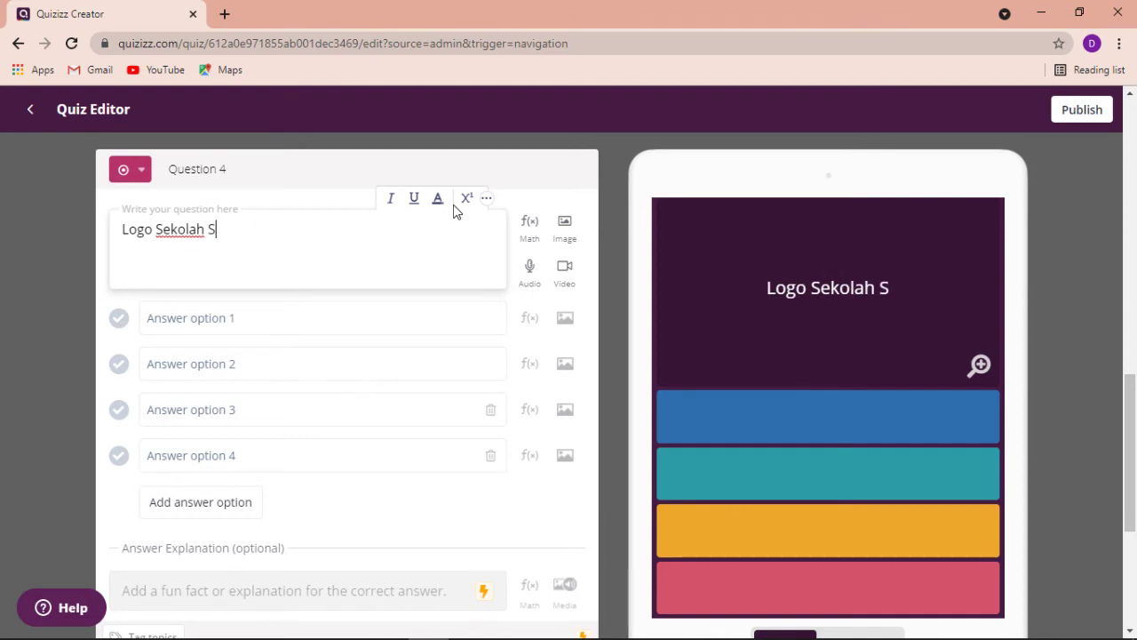
type("AM")
key("BackSpace")
key("BackSpace")
key("BackSpace")
type("MA")
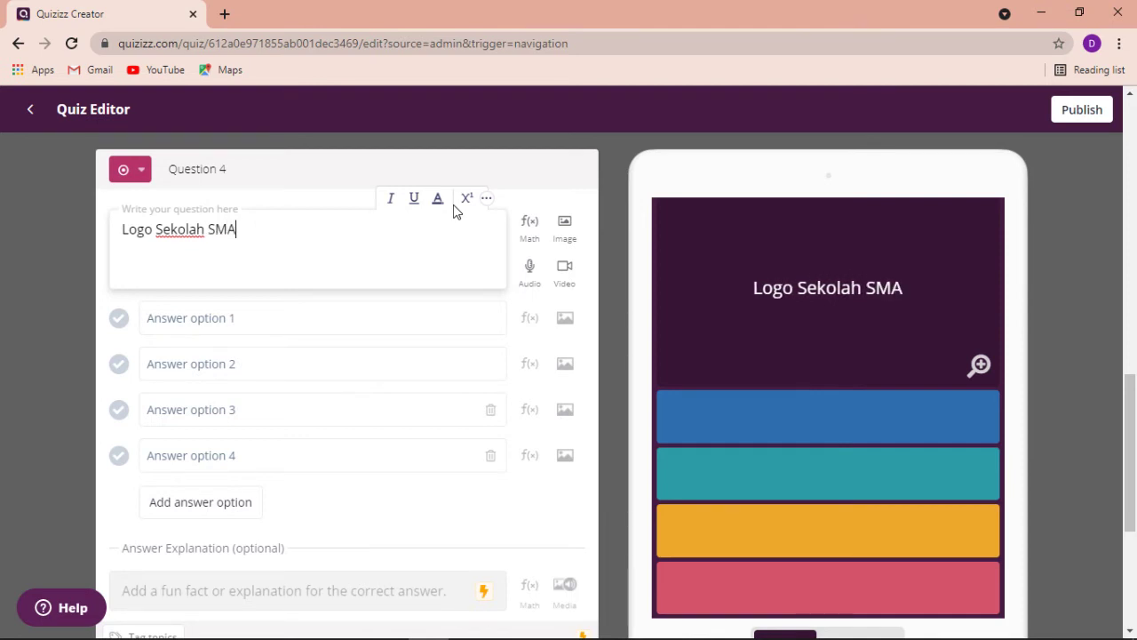
type(" Ayodhya P")
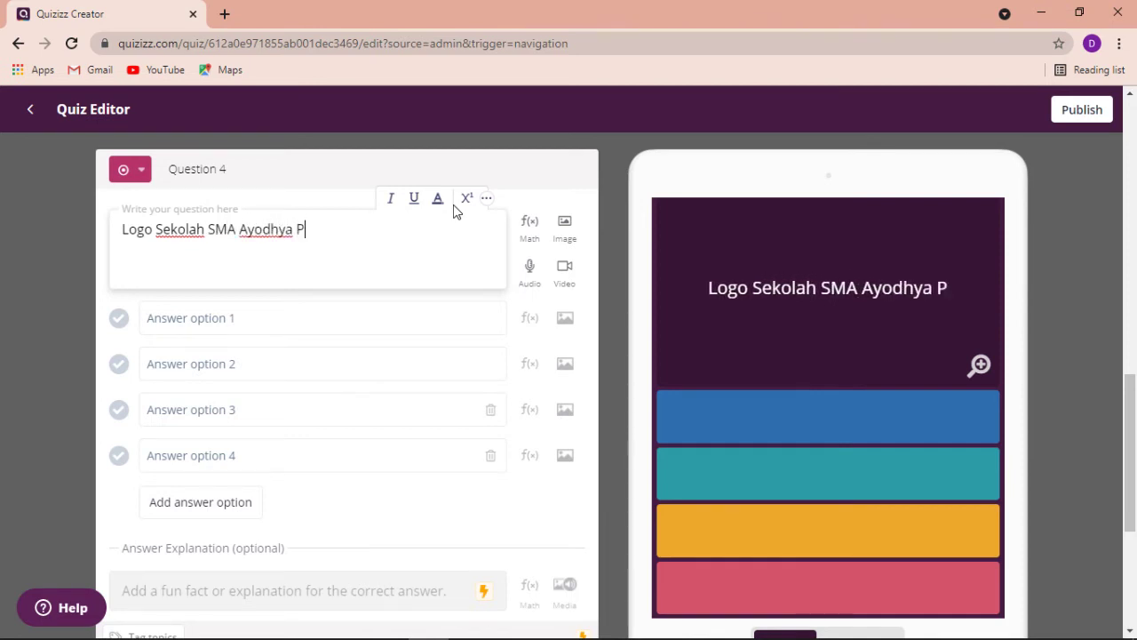
type("ura adalah ....")
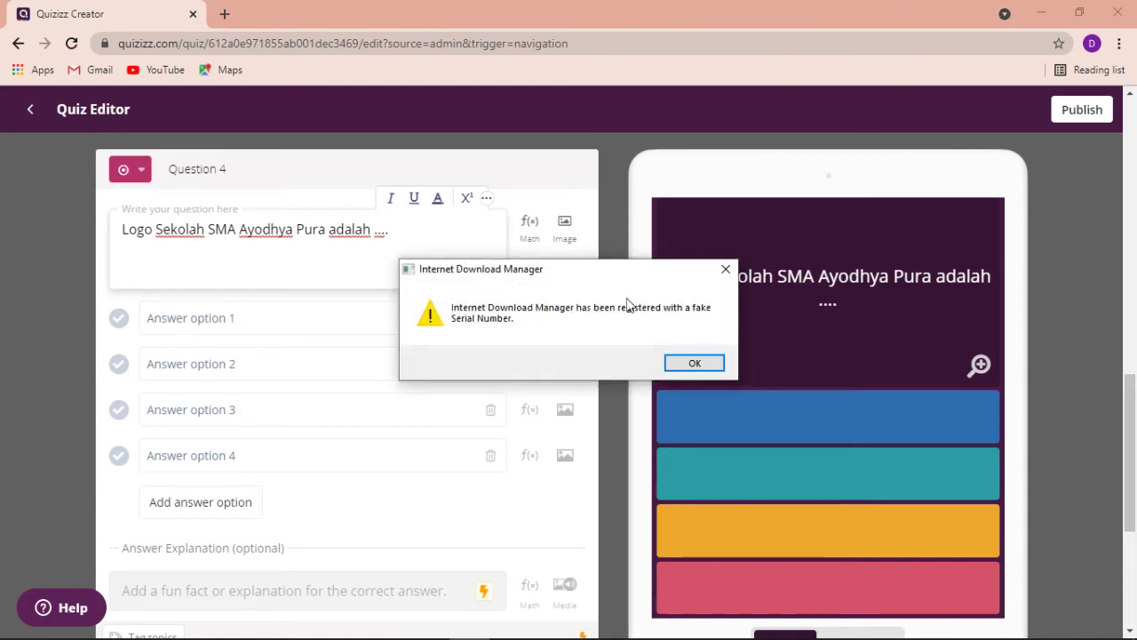
left_click(724, 269)
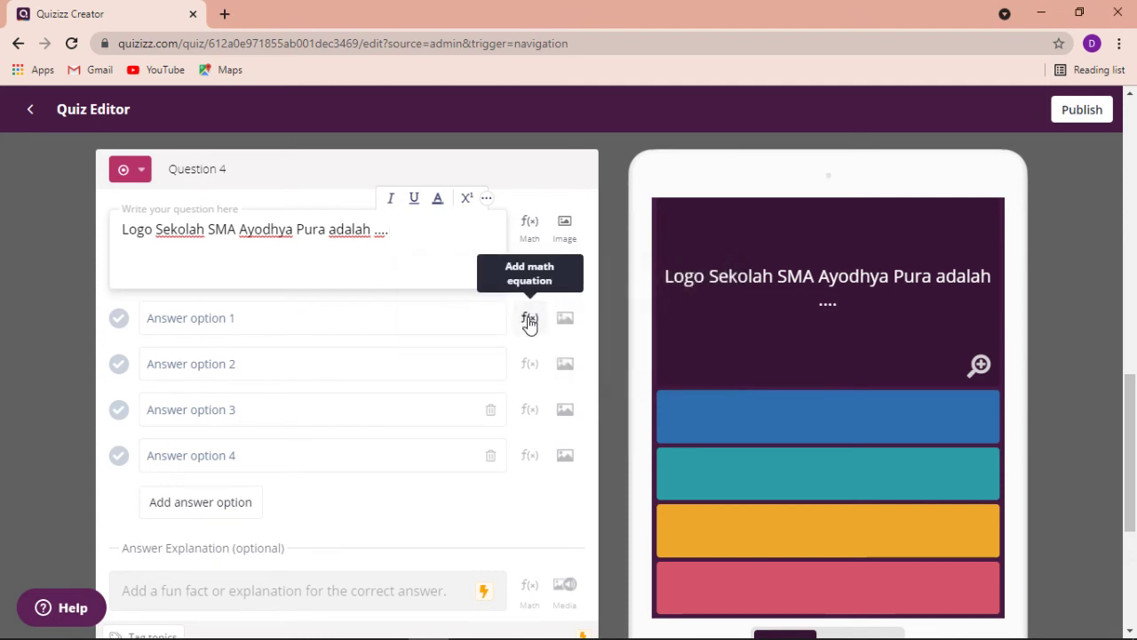
left_click(530, 320)
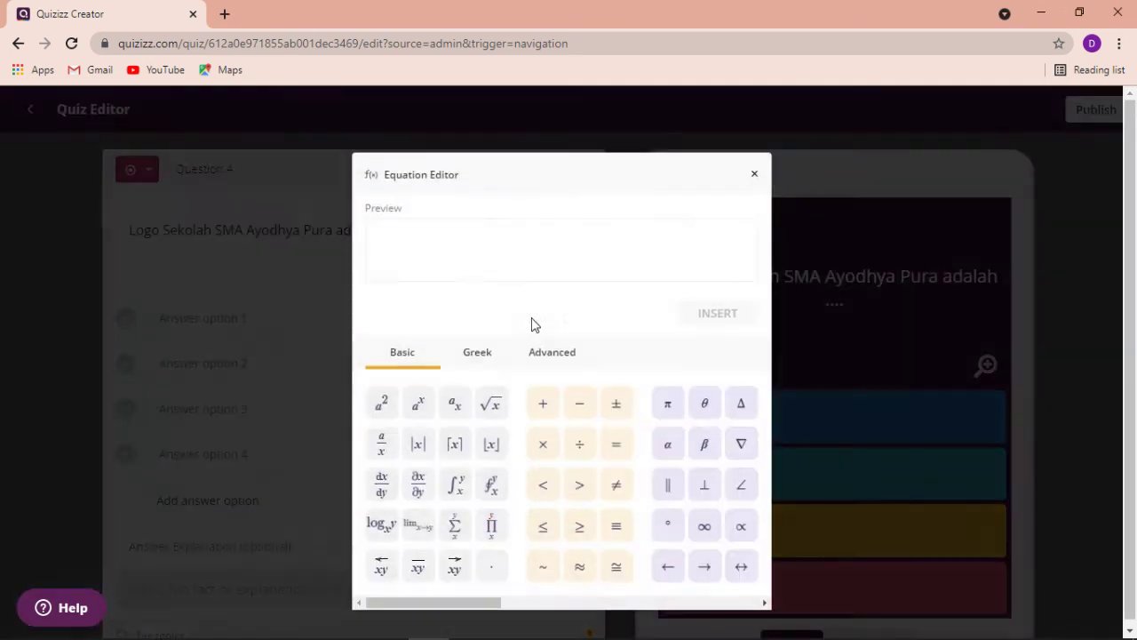
left_click(754, 178)
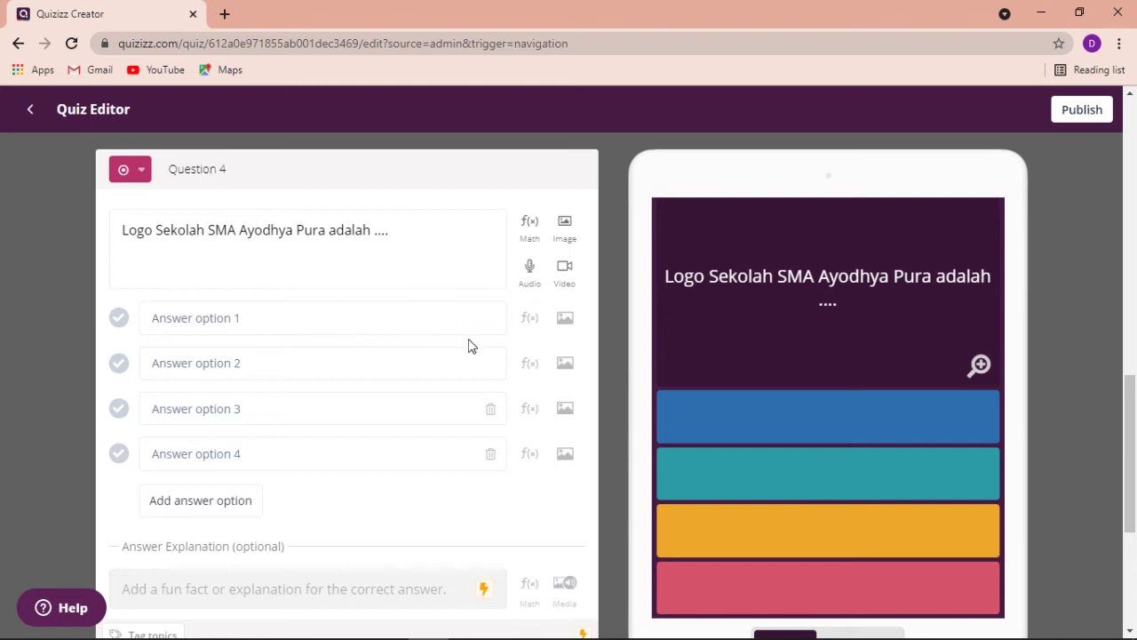
left_click(525, 322)
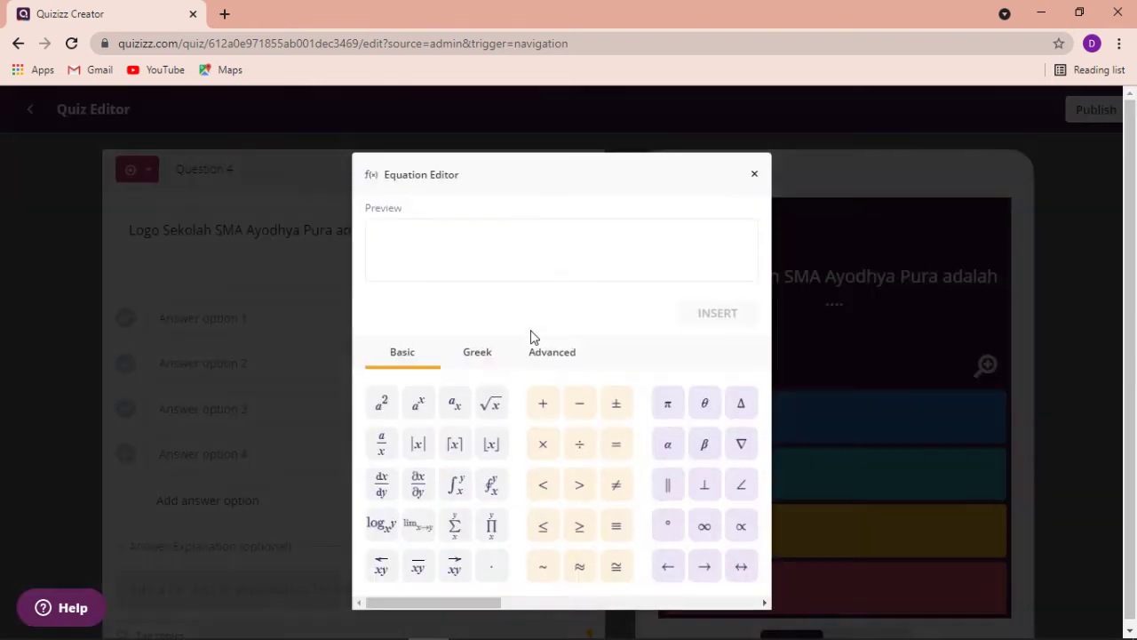
left_click(754, 177)
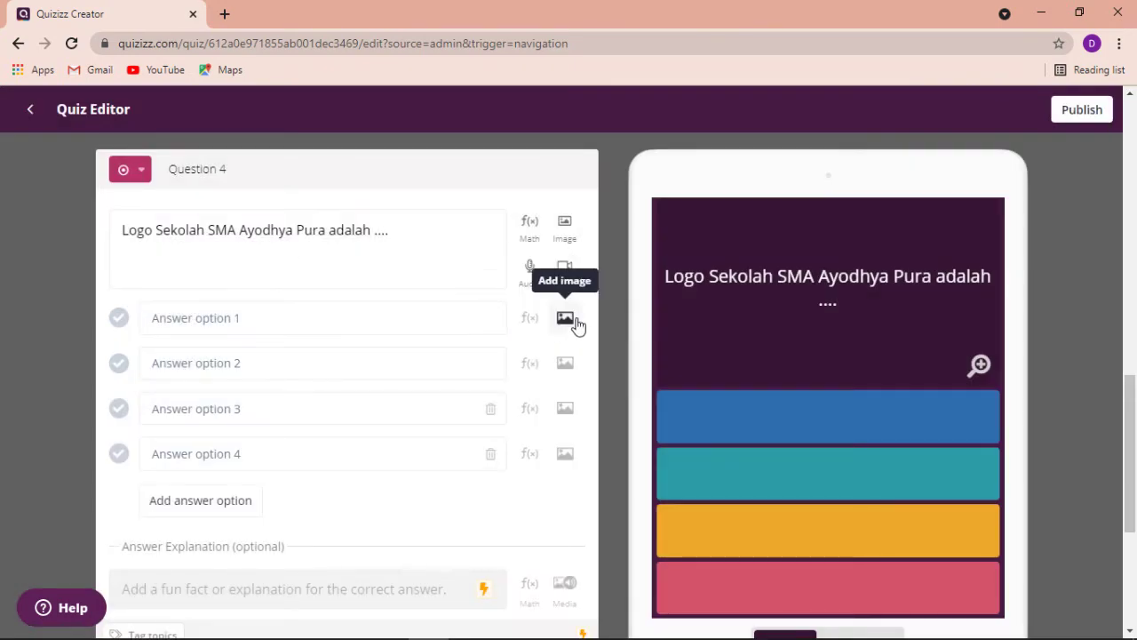
Step: Upload the picture logopemprovbali from the Pictures folder as the logo question's first answer option
left_click(565, 321)
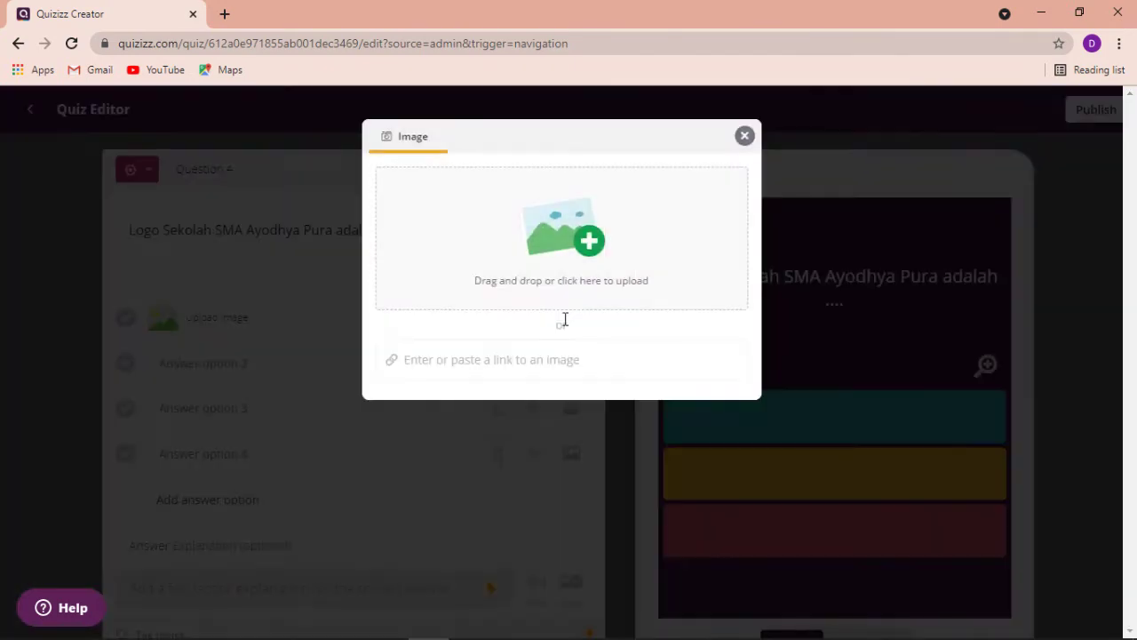
left_click(594, 252)
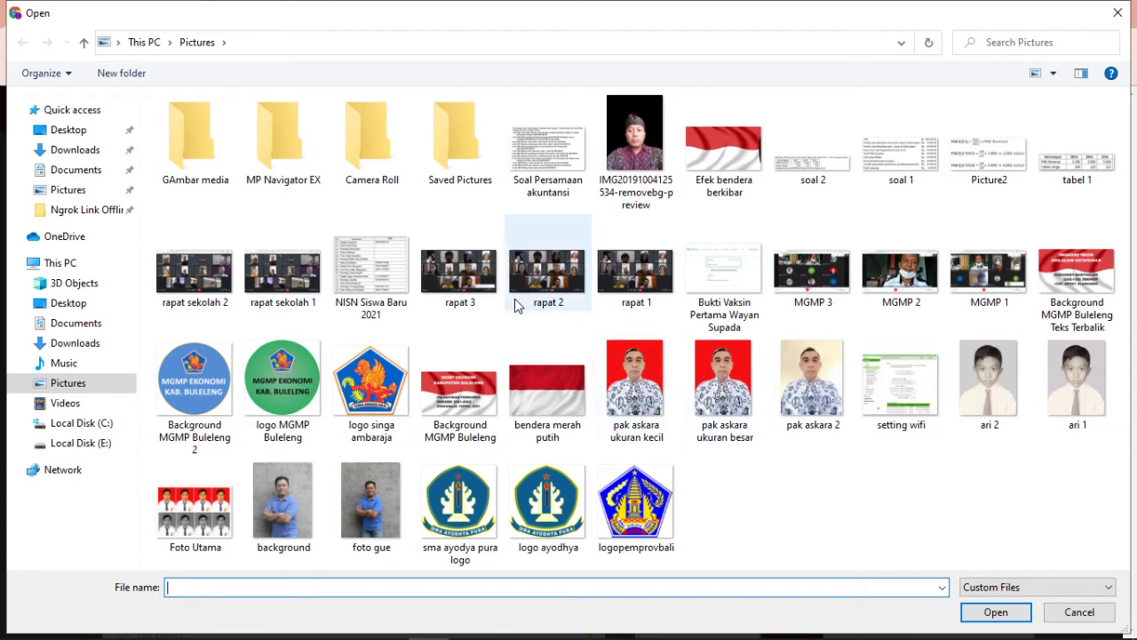
left_click(652, 514)
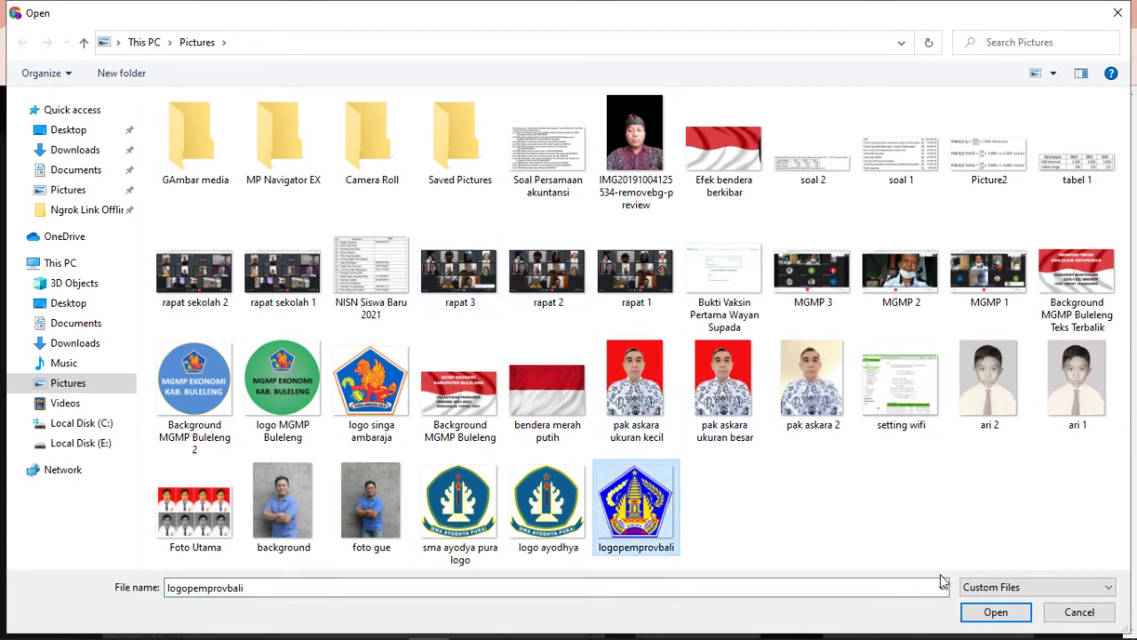
left_click(995, 612)
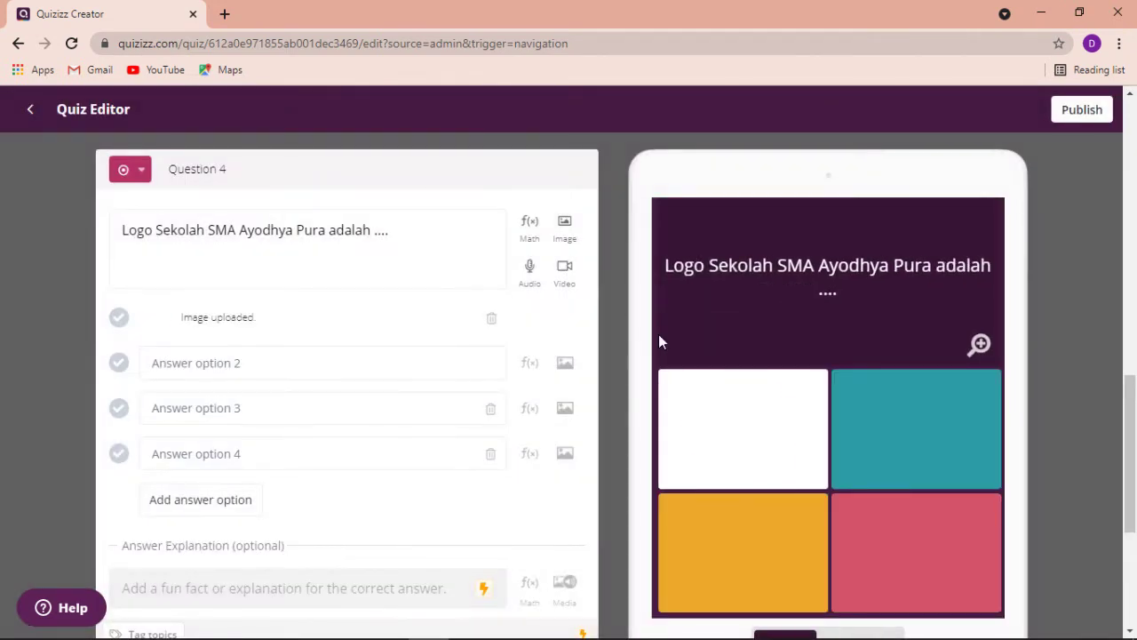
Step: Upload the picture "logo singa ambaraja" as the logo question's second answer option
left_click(565, 364)
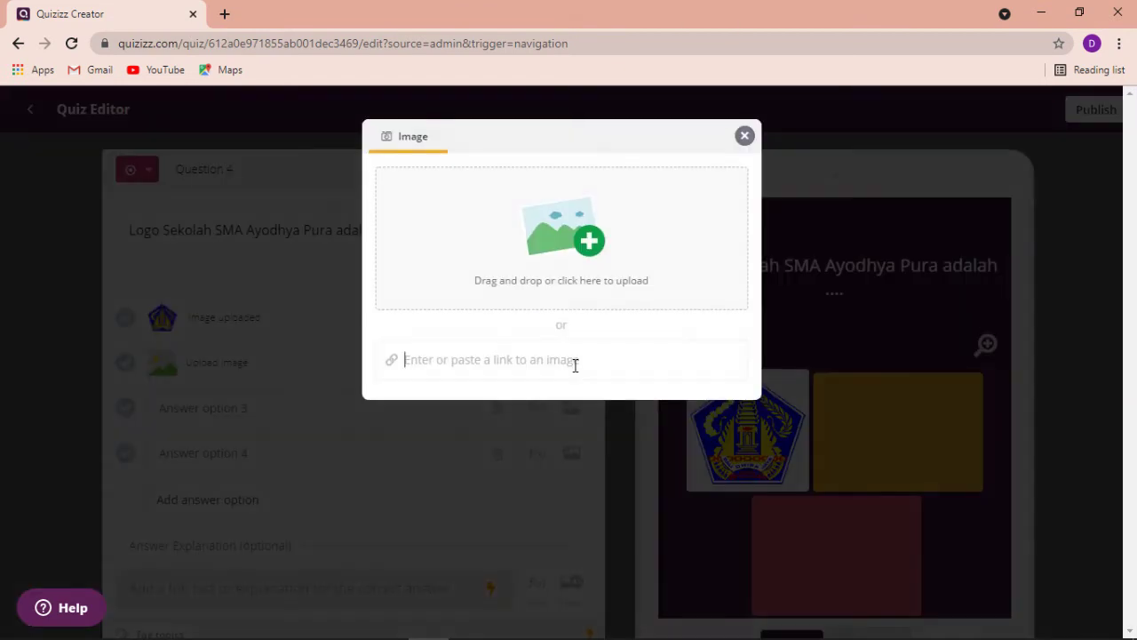
left_click(595, 246)
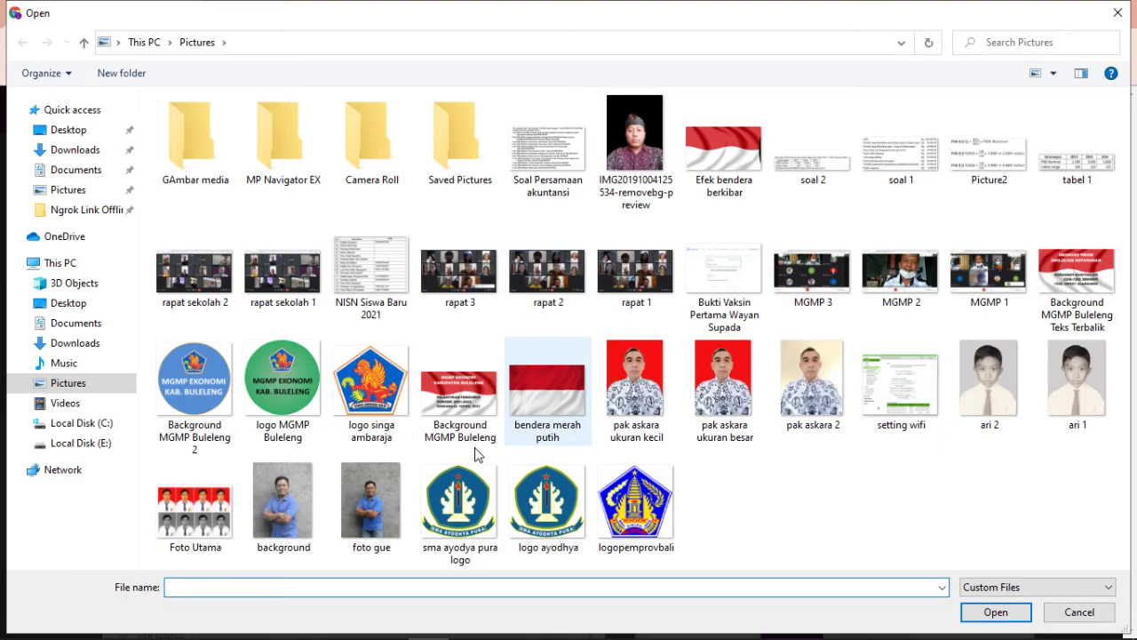
left_click(384, 400)
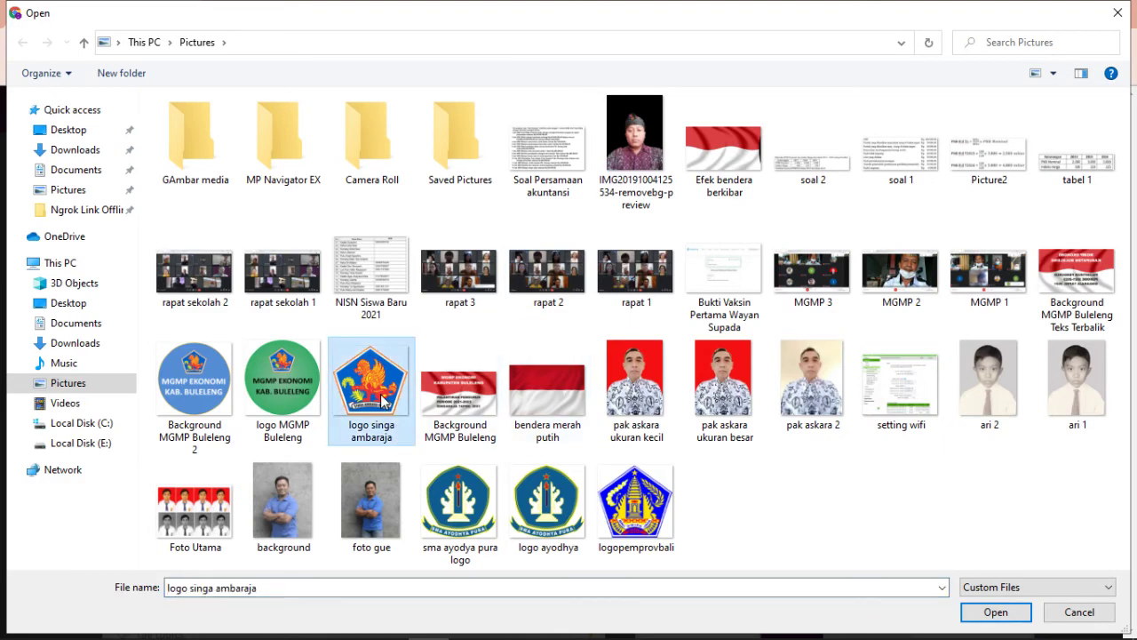
left_click(996, 612)
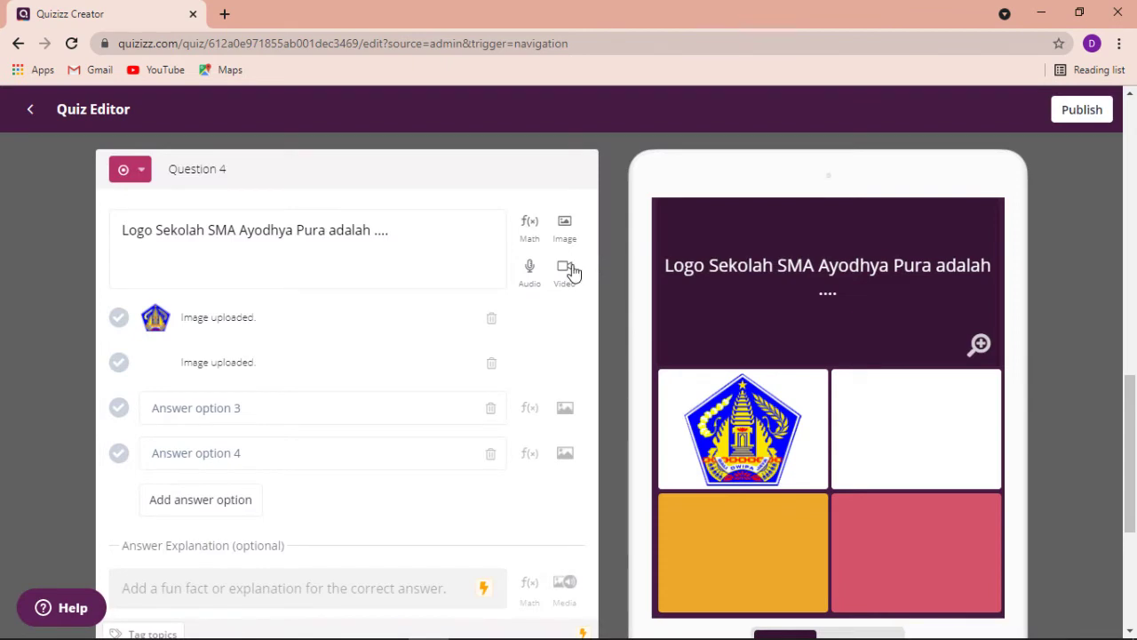
Step: Upload the picture "logo ayodhya" as the logo question's third answer option
scroll(460, 408, "down", 2)
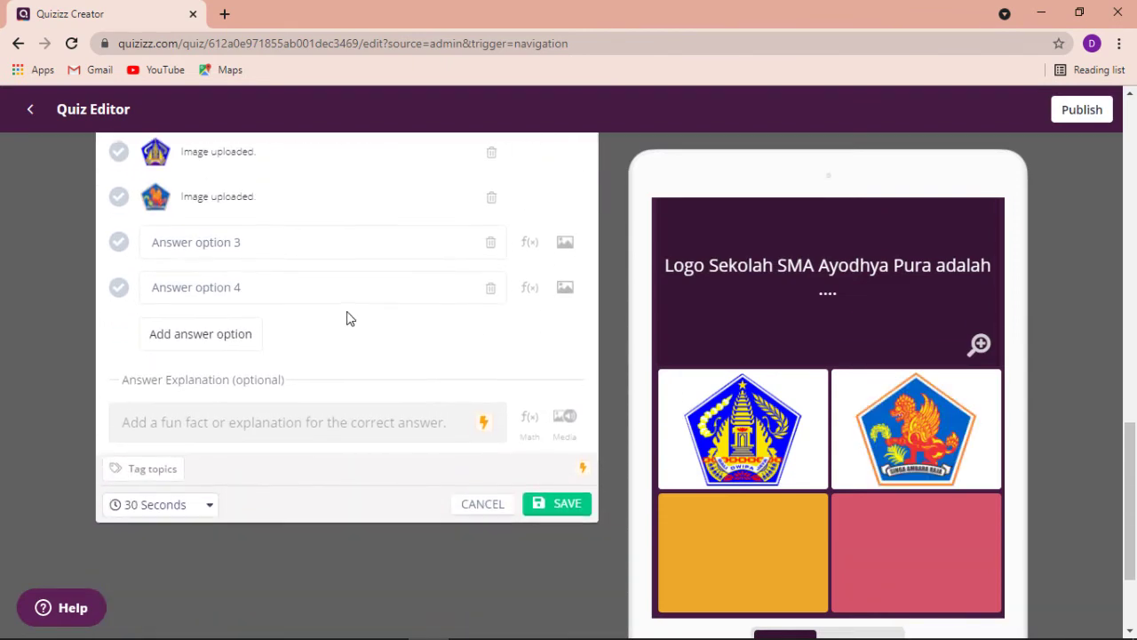
scroll(355, 321, "up", 1)
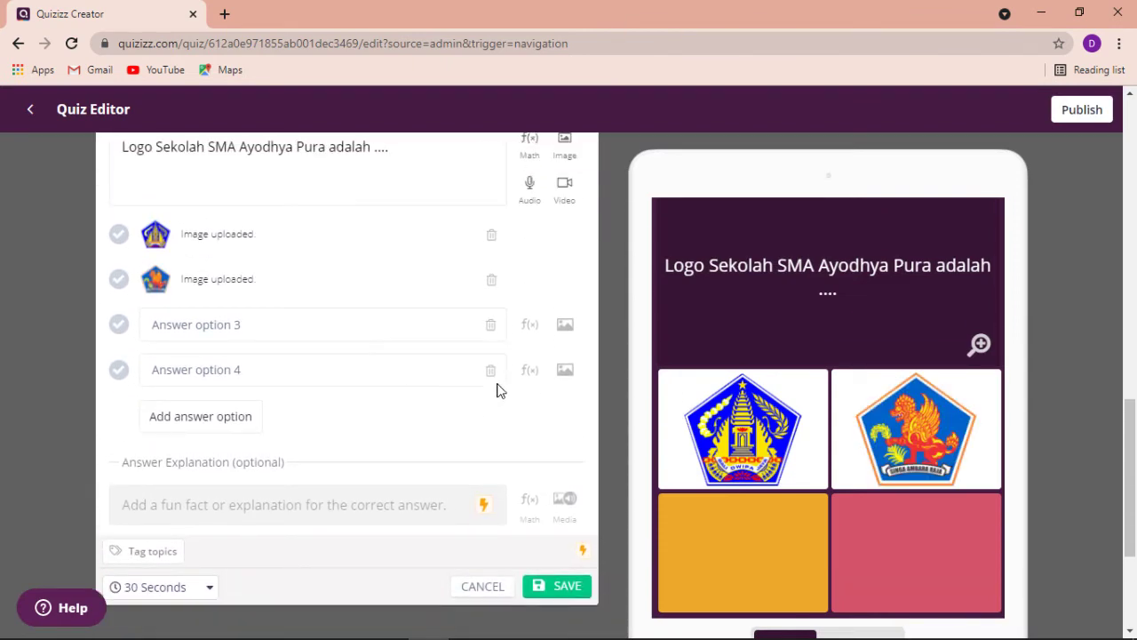
left_click(565, 325)
left_click(593, 249)
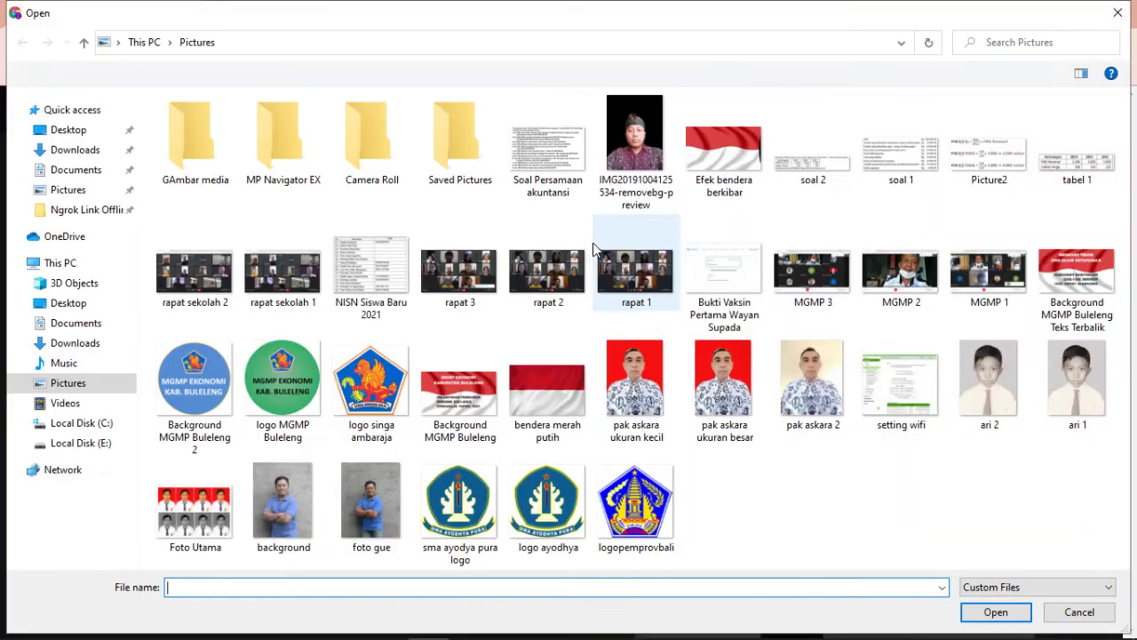
left_click(548, 505)
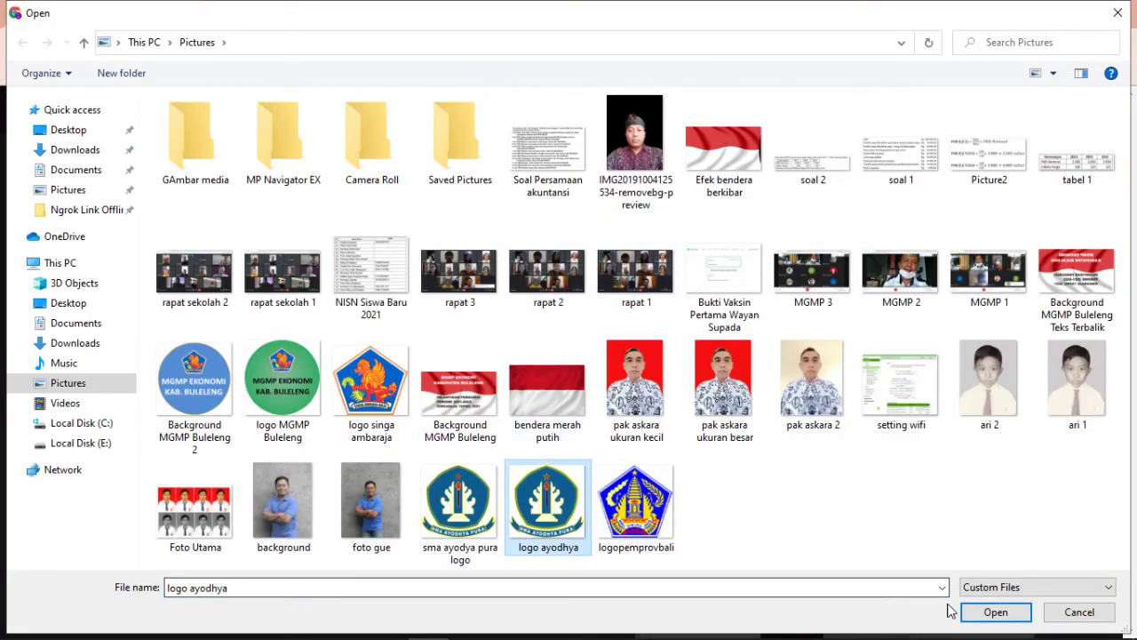
left_click(990, 613)
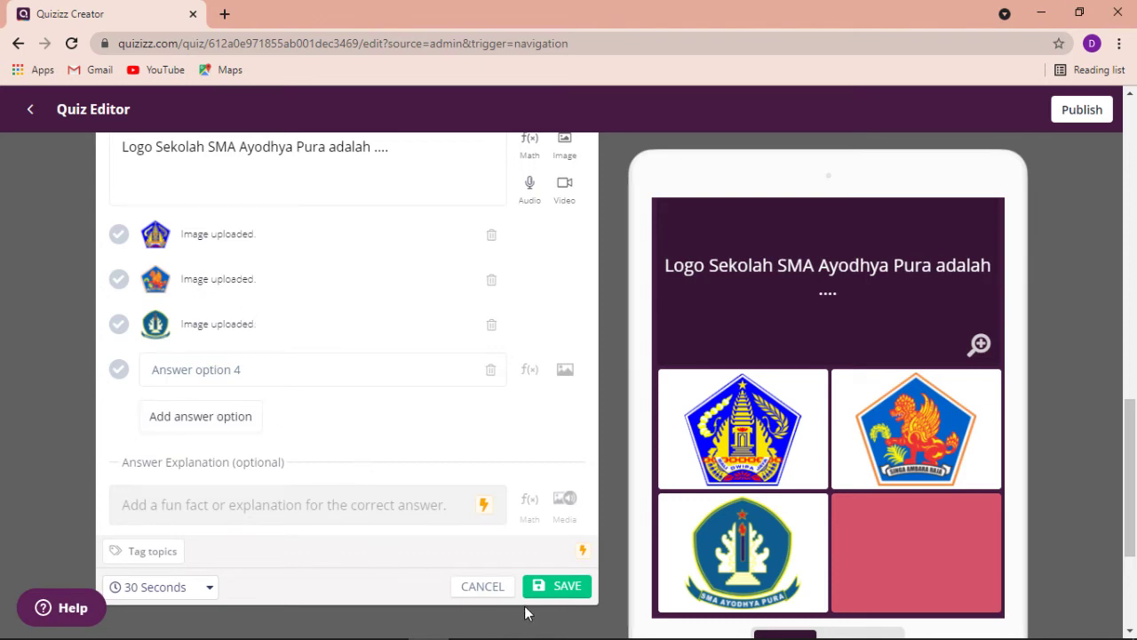
Step: Upload the picture "Background MGMP Buleleng 2" as the logo question's fourth answer option
left_click(565, 371)
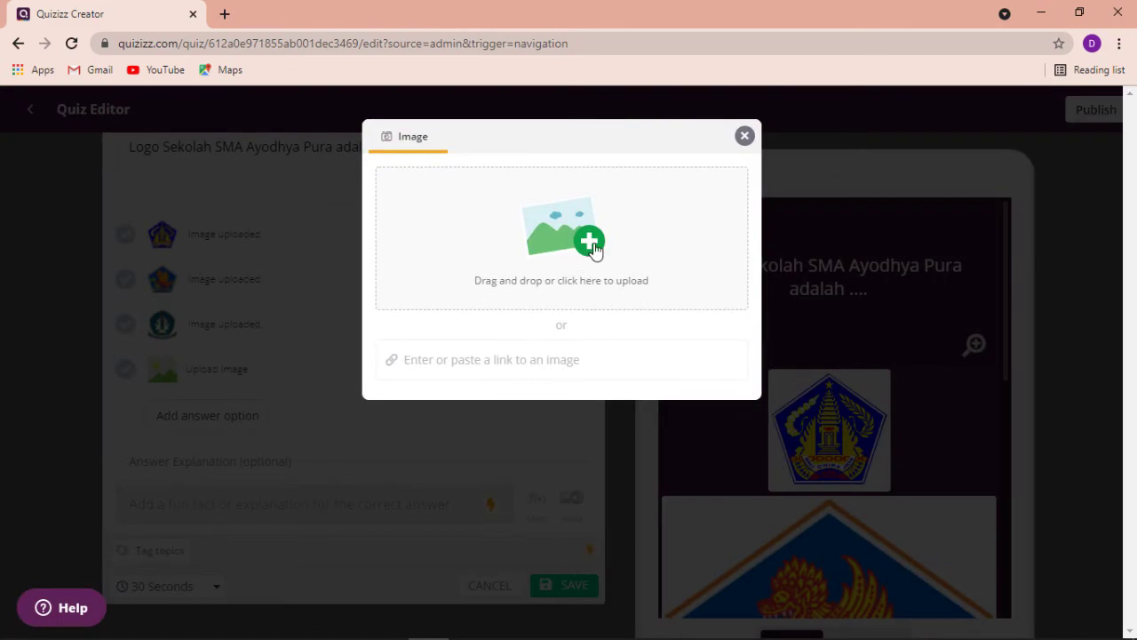
left_click(592, 248)
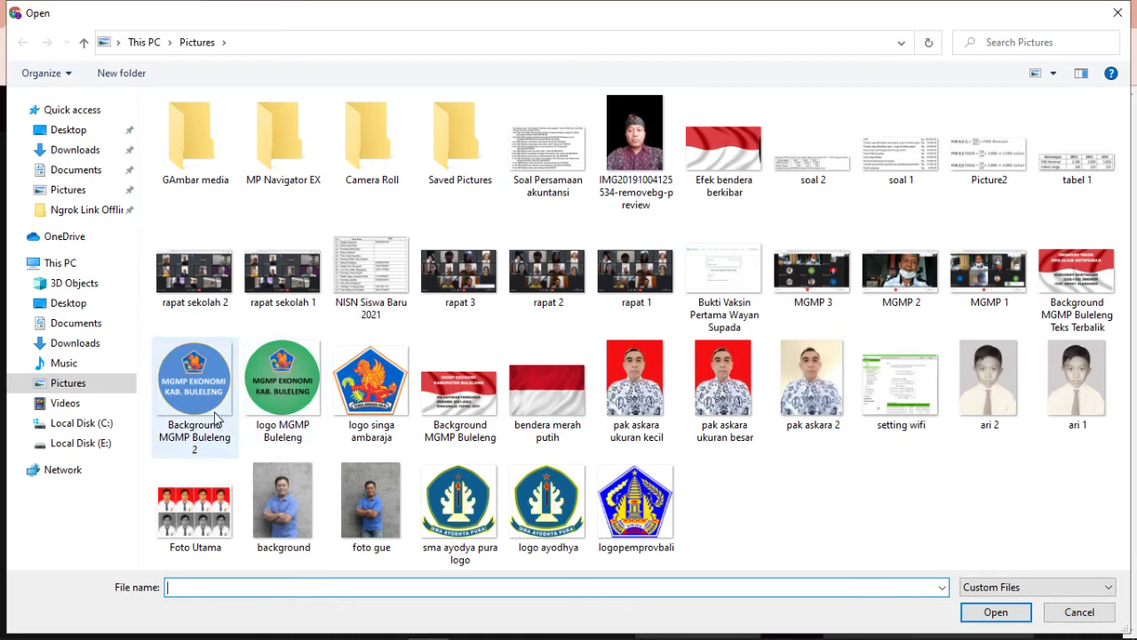
left_click(202, 379)
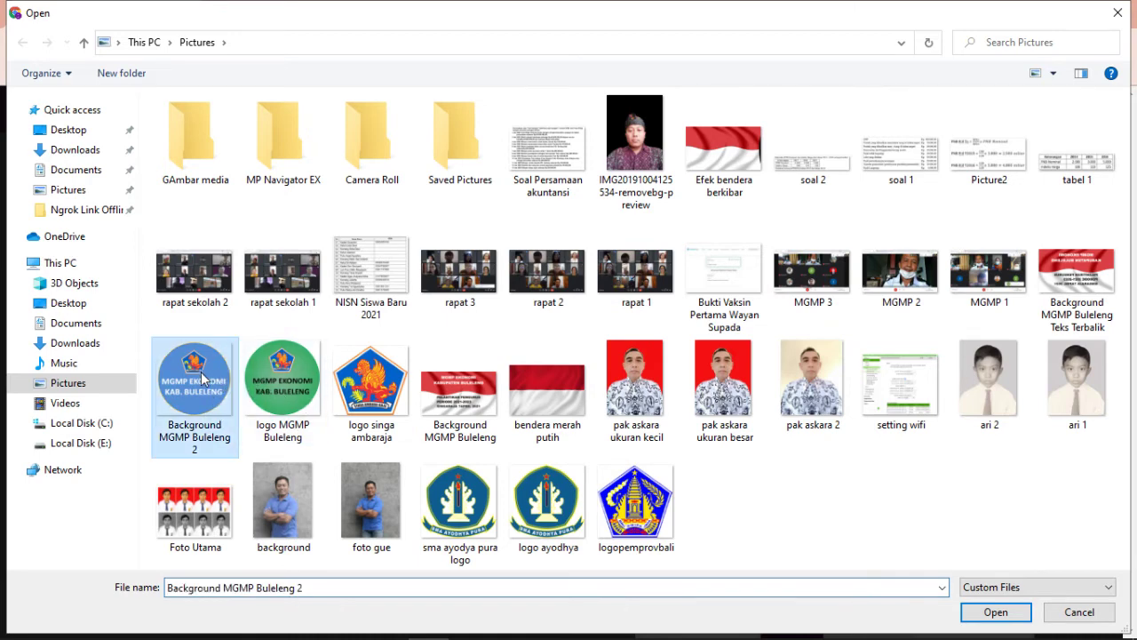
left_click(995, 612)
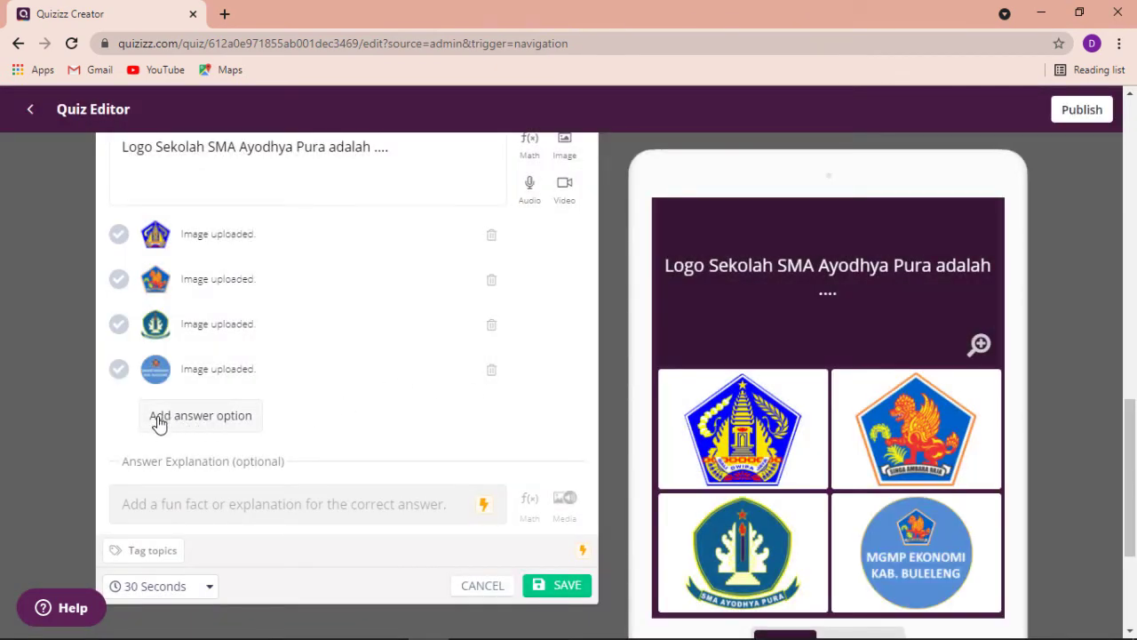
Step: Add a fifth answer option to the logo question and upload the picture "logo MGMP Buleleng" for it
left_click(197, 422)
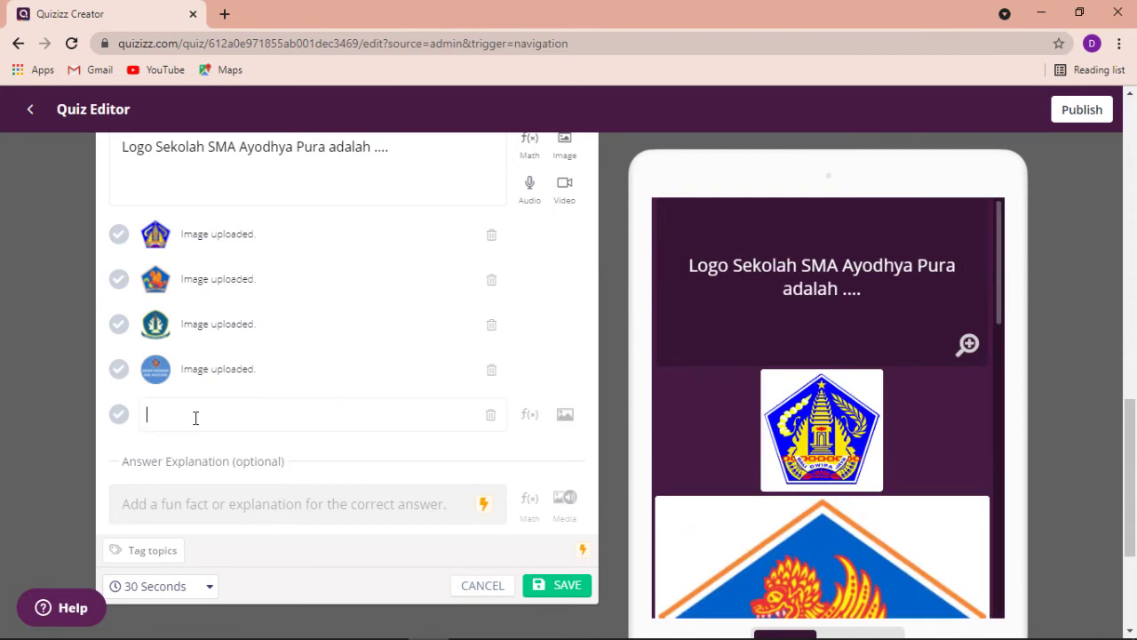
left_click(553, 415)
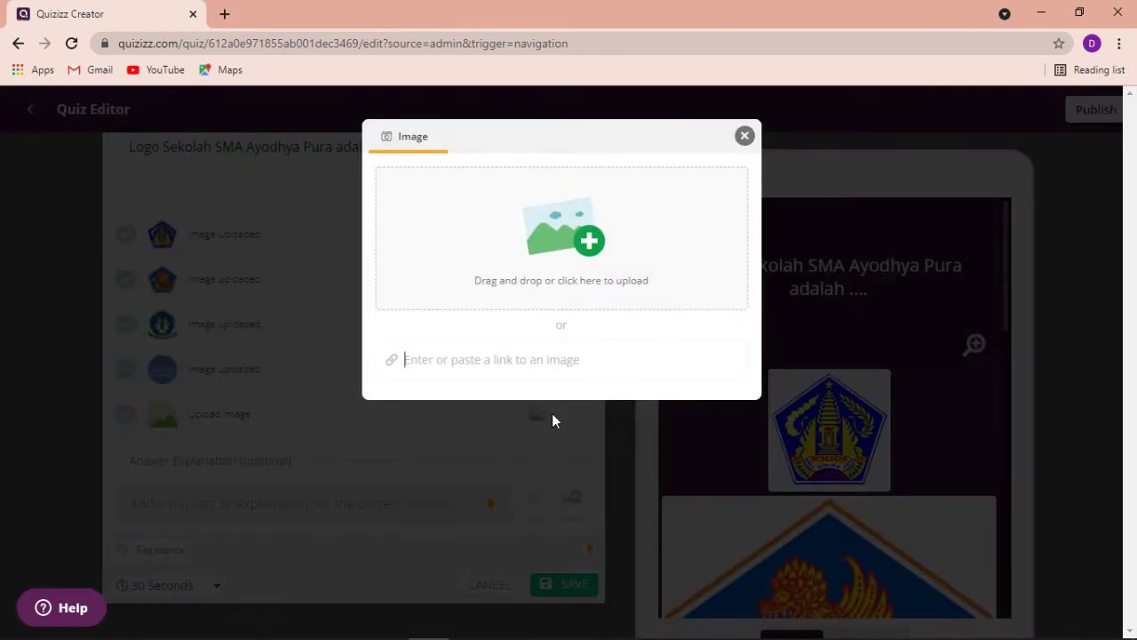
left_click(601, 253)
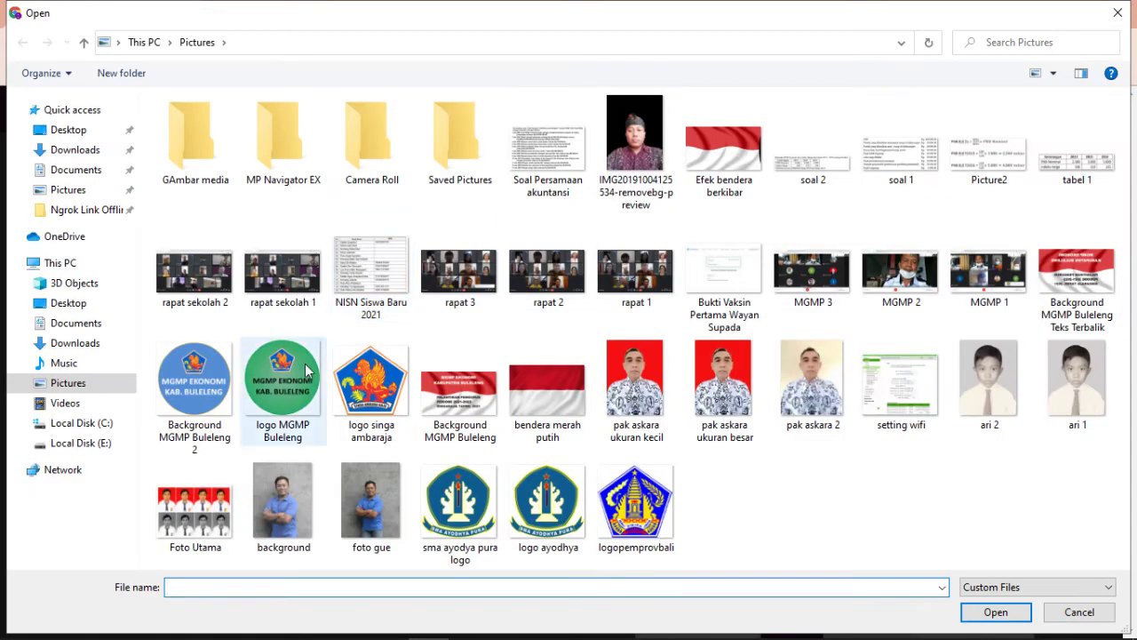
left_click(305, 369)
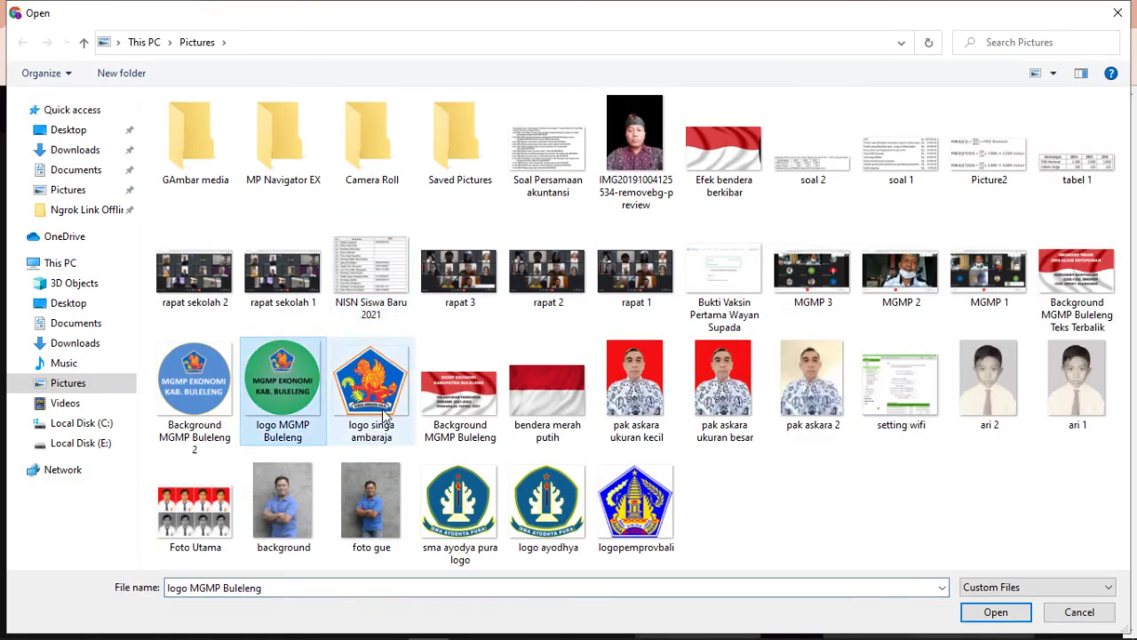
left_click(977, 611)
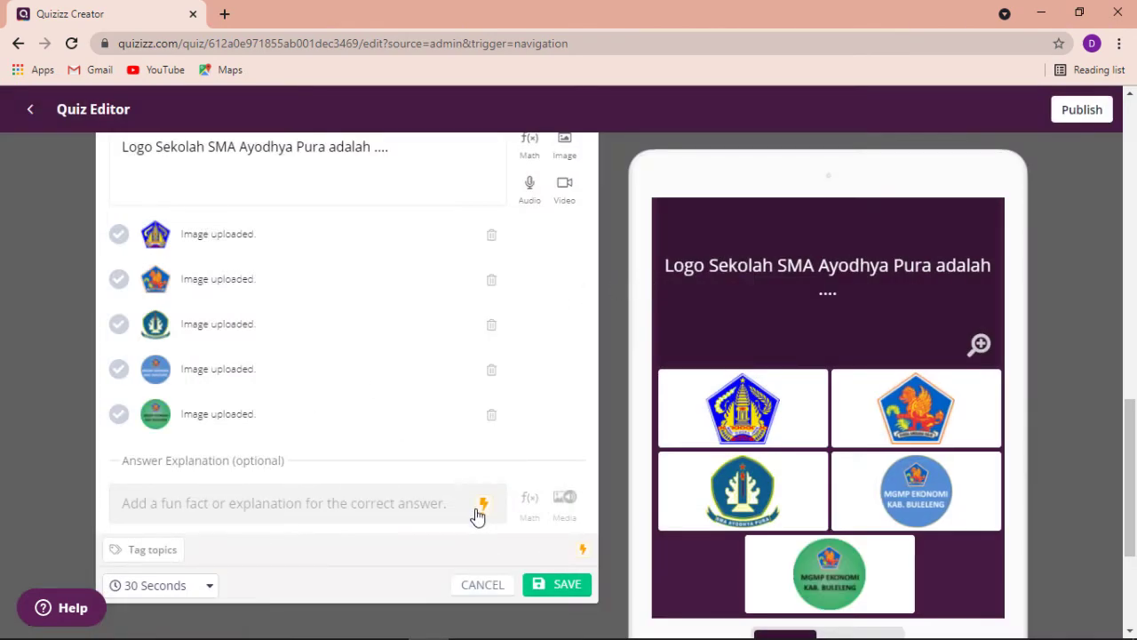
Step: Mark the SMA Ayodhya Pura logo, the third option, as the logo question's correct answer and save the question
left_click(547, 588)
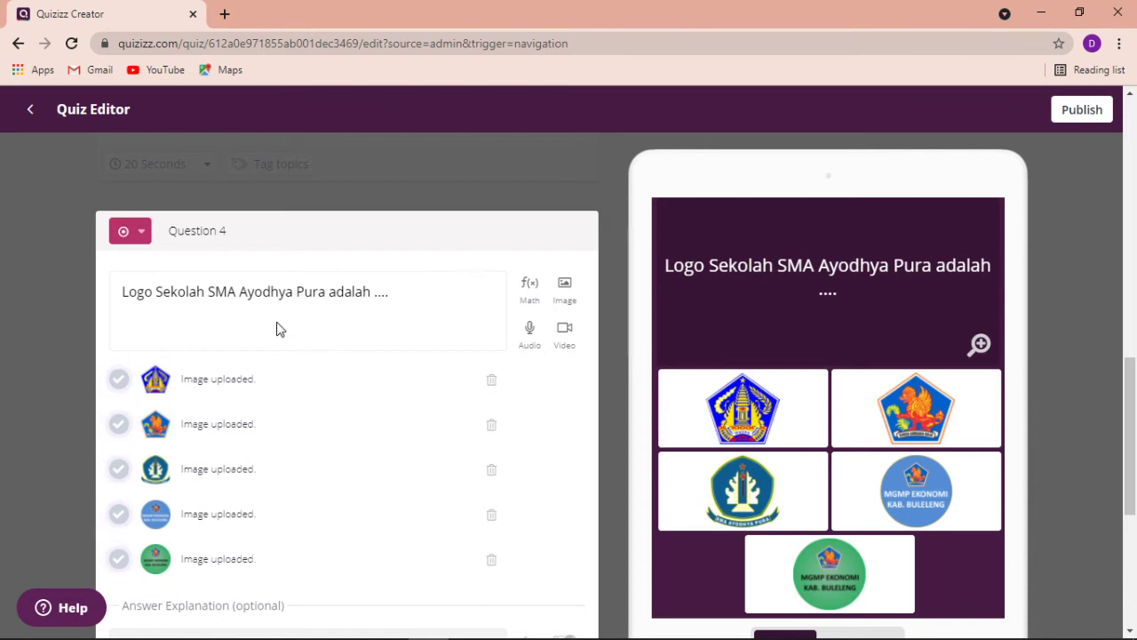
left_click(119, 469)
scroll(261, 468, "down", 2)
left_click(568, 564)
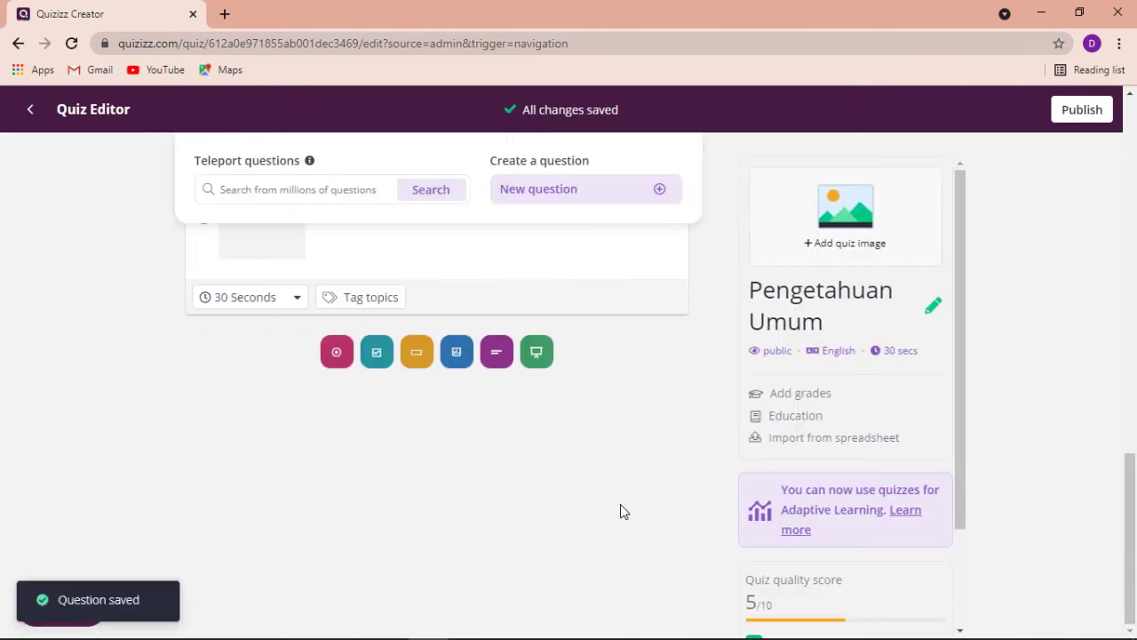
Step: Add a new multiple-choice question to the quiz as question 5
scroll(620, 511, "up", 1)
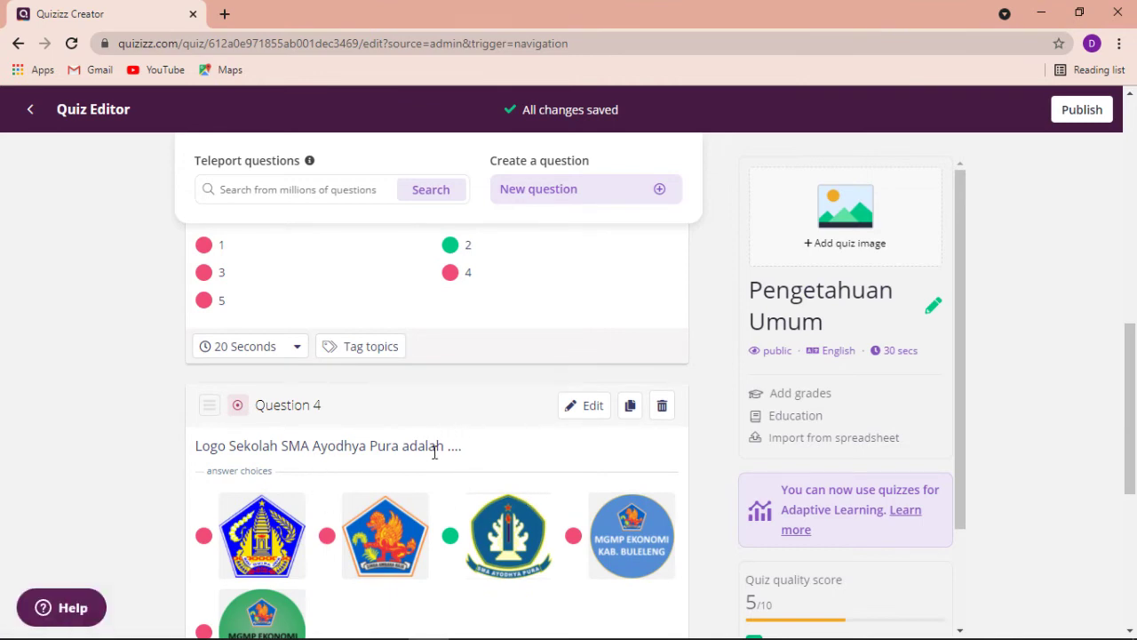
scroll(468, 439, "up", 5)
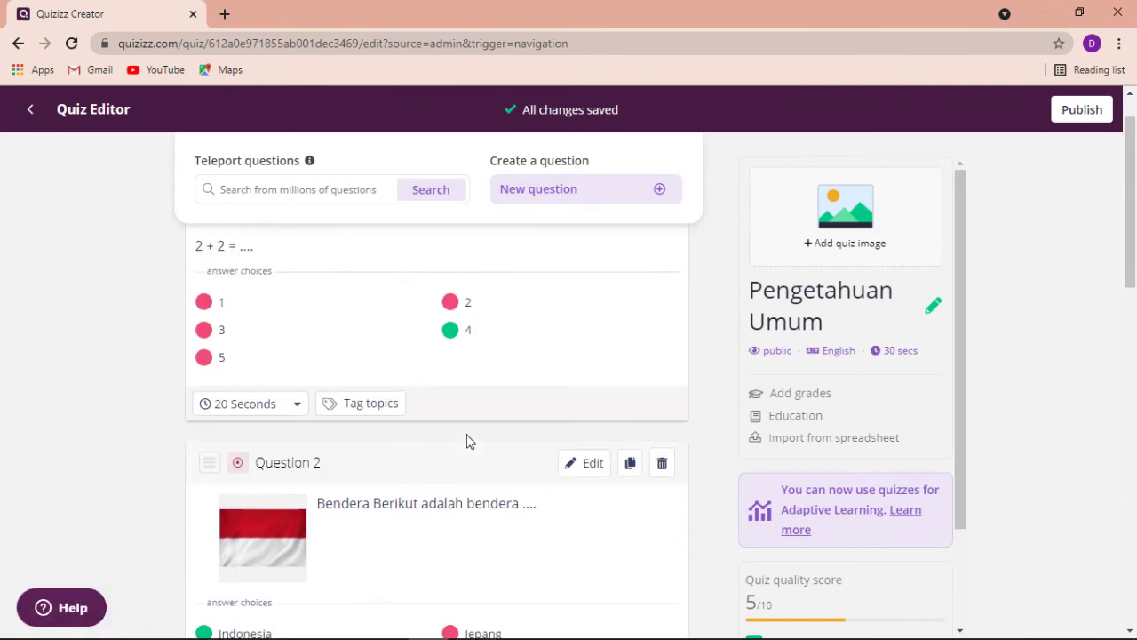
scroll(469, 441, "down", 10)
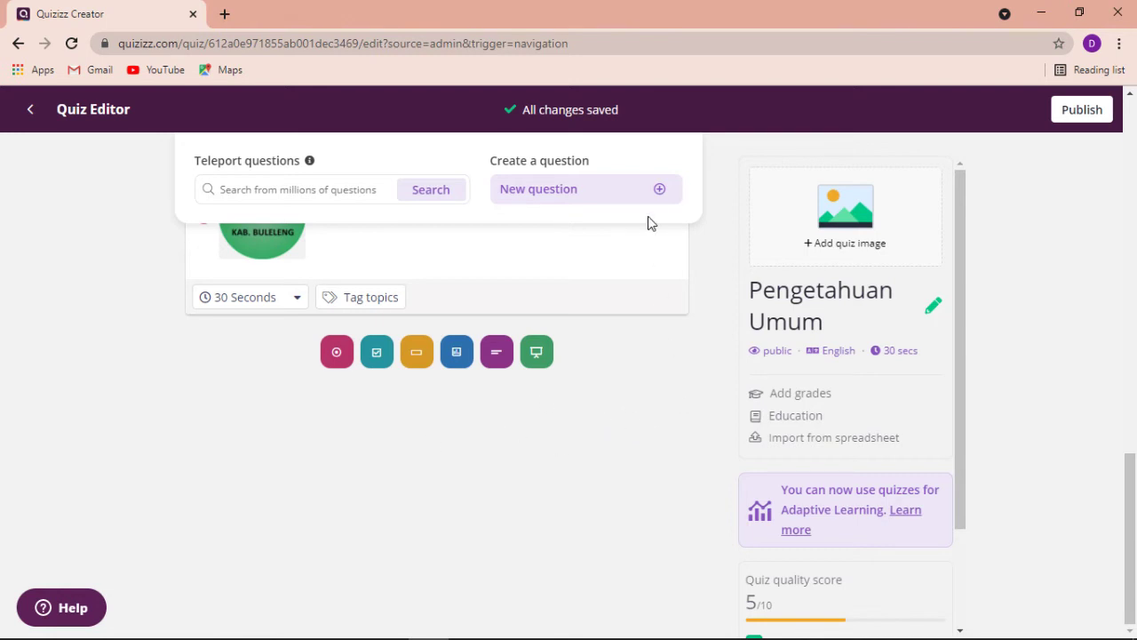
left_click(660, 189)
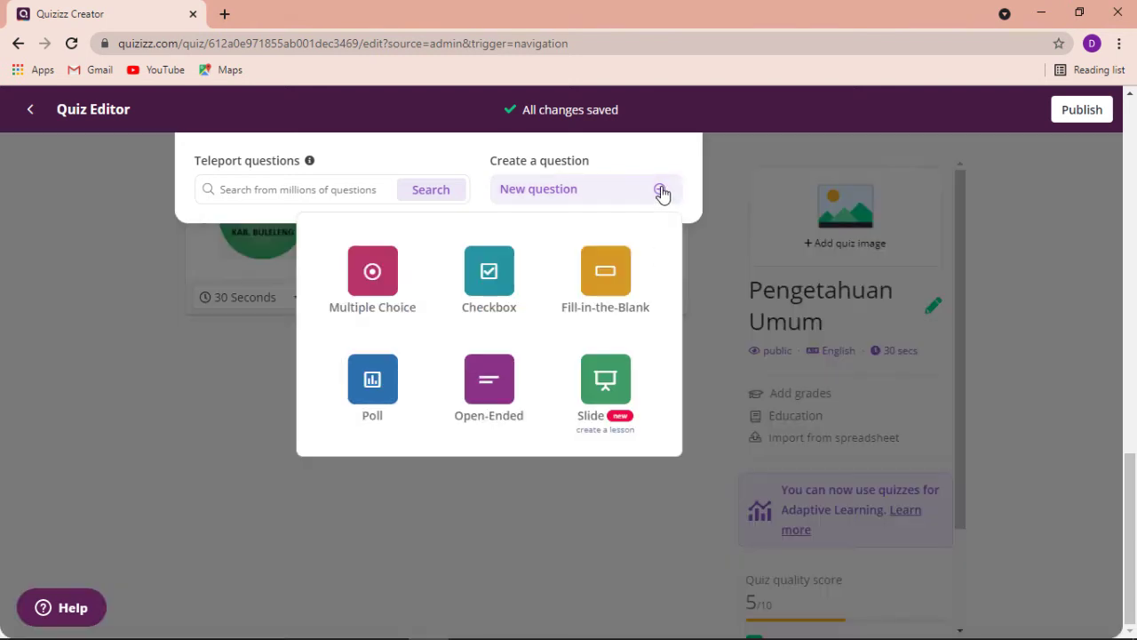
left_click(373, 275)
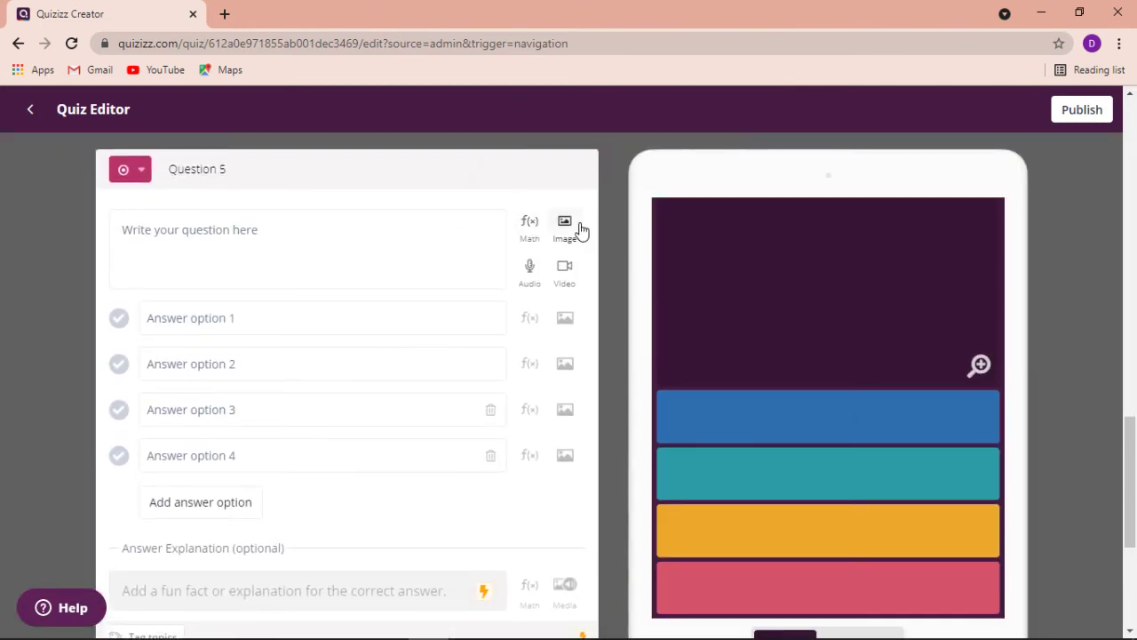
Step: Examine the audio and video embedding options for question 5 and the Super upgrade pricing page, closing each one
left_click(529, 270)
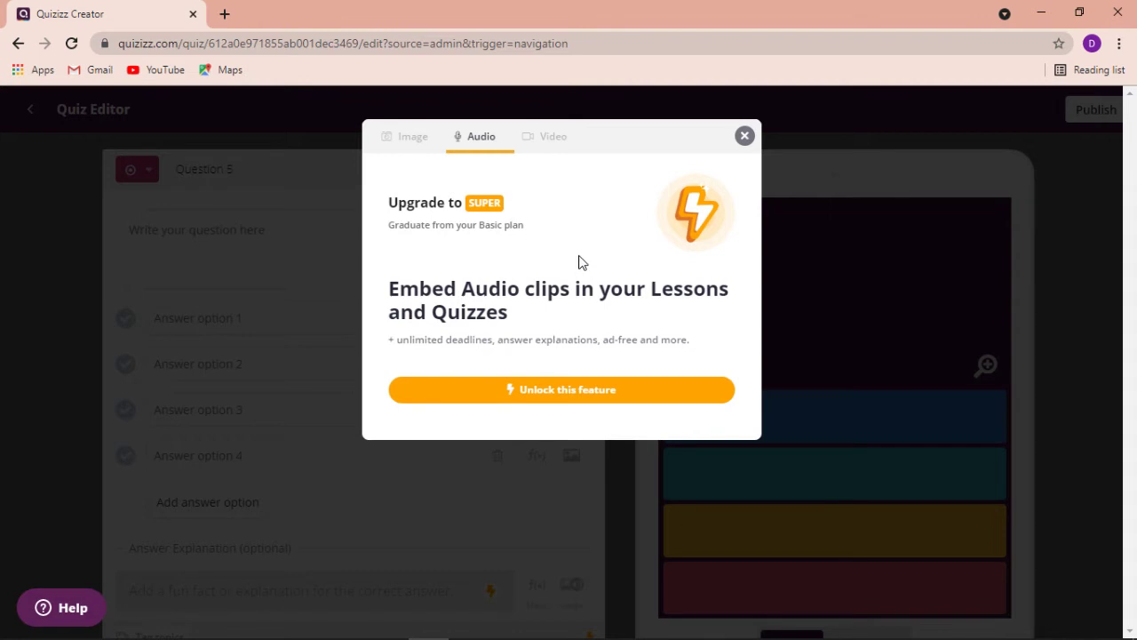
left_click(618, 400)
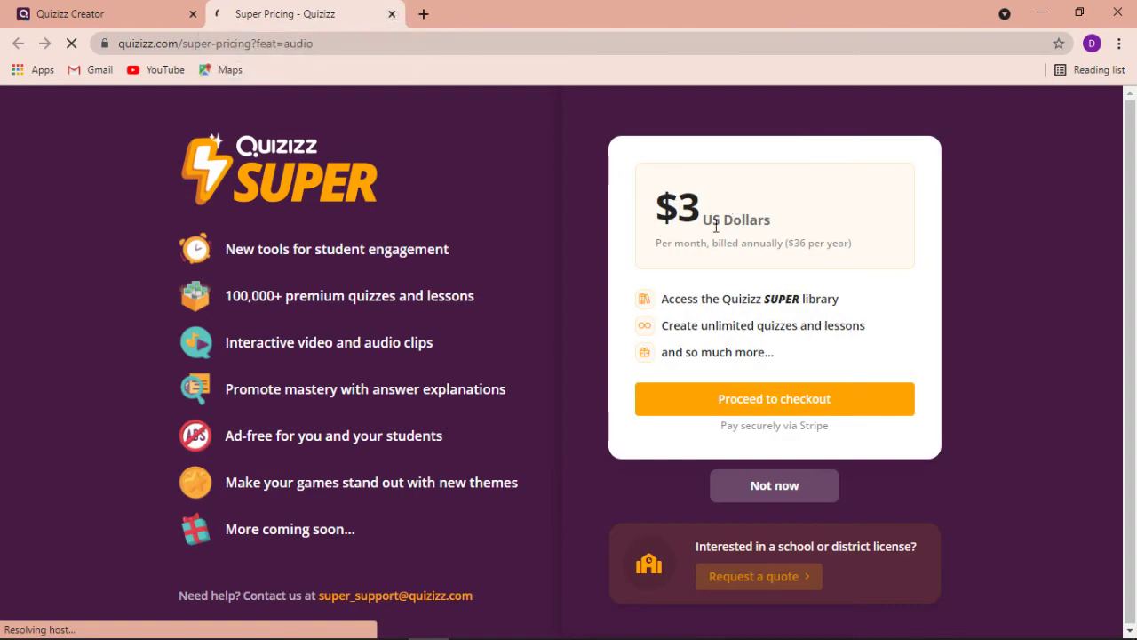
left_click(392, 13)
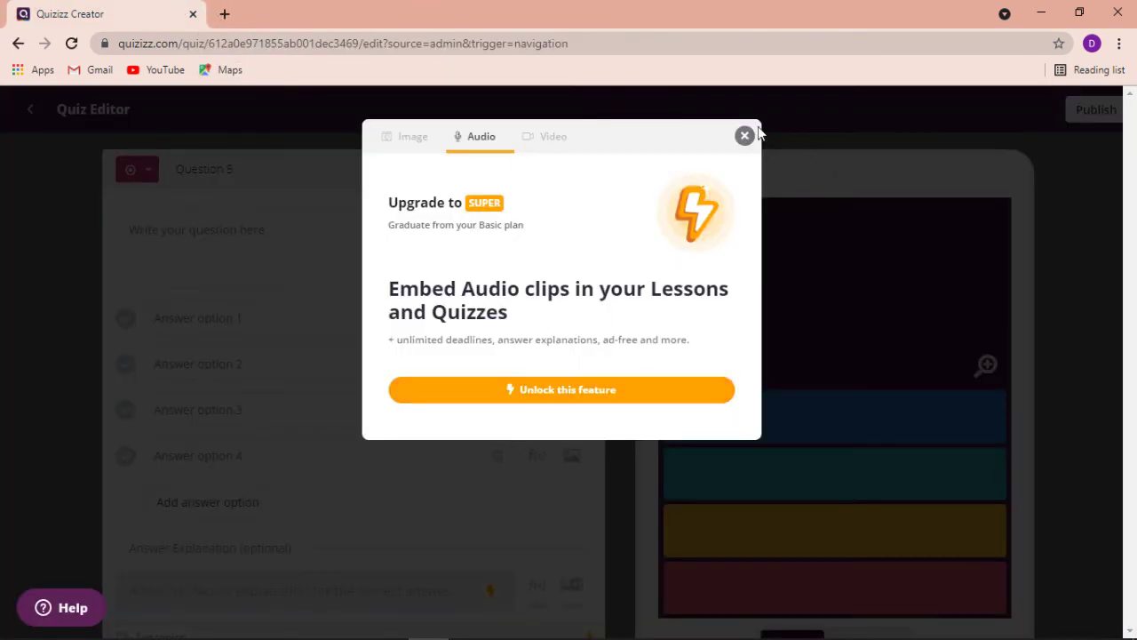
left_click(745, 136)
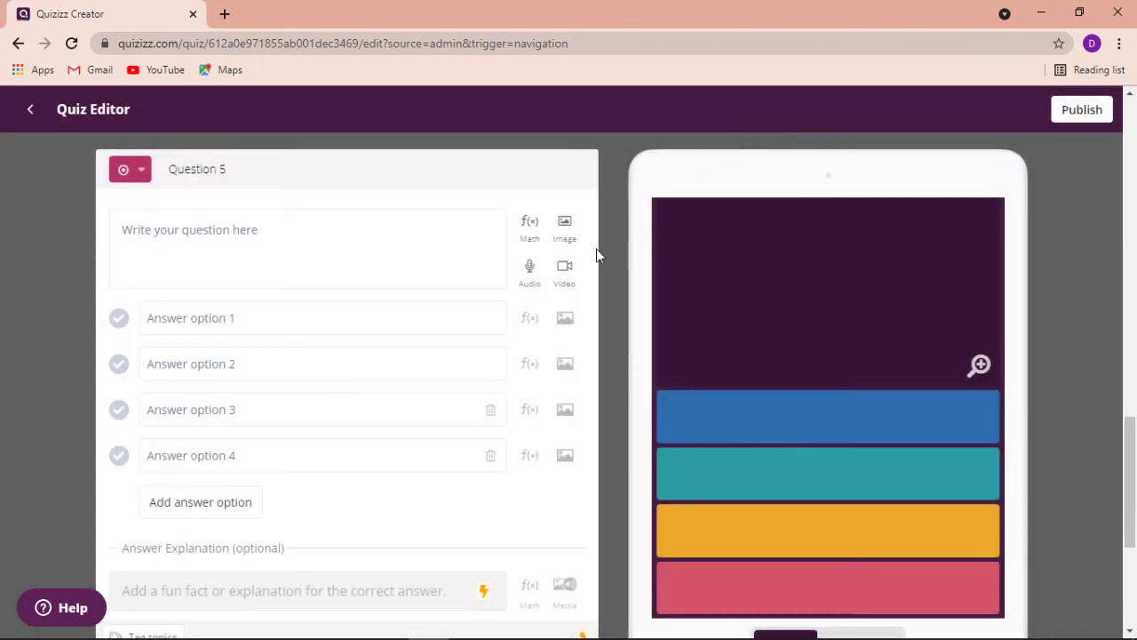
left_click(567, 271)
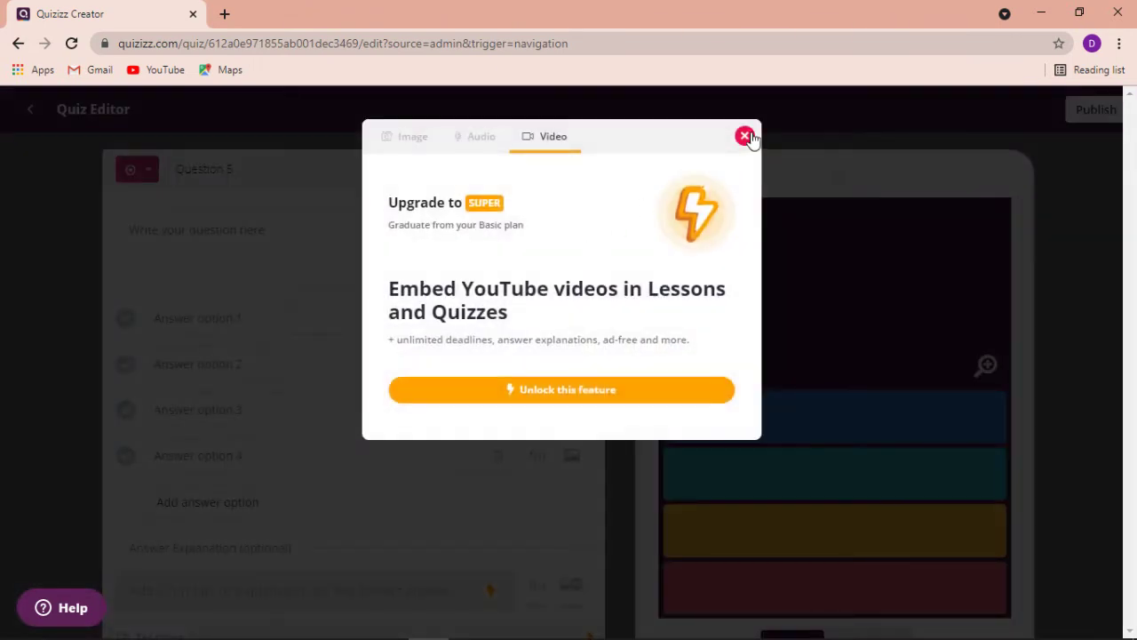
left_click(744, 135)
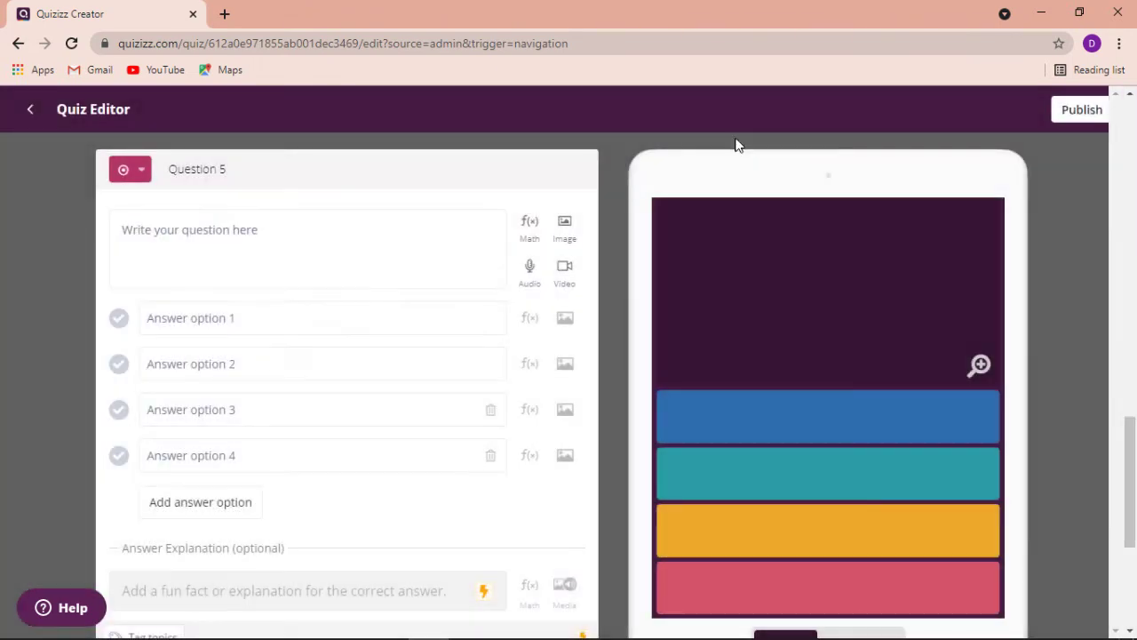
Step: Write "8 - 6 = ...." as question 5 and enter 1, 2, 3, 4 and 5 as its five answer options
left_click(309, 246)
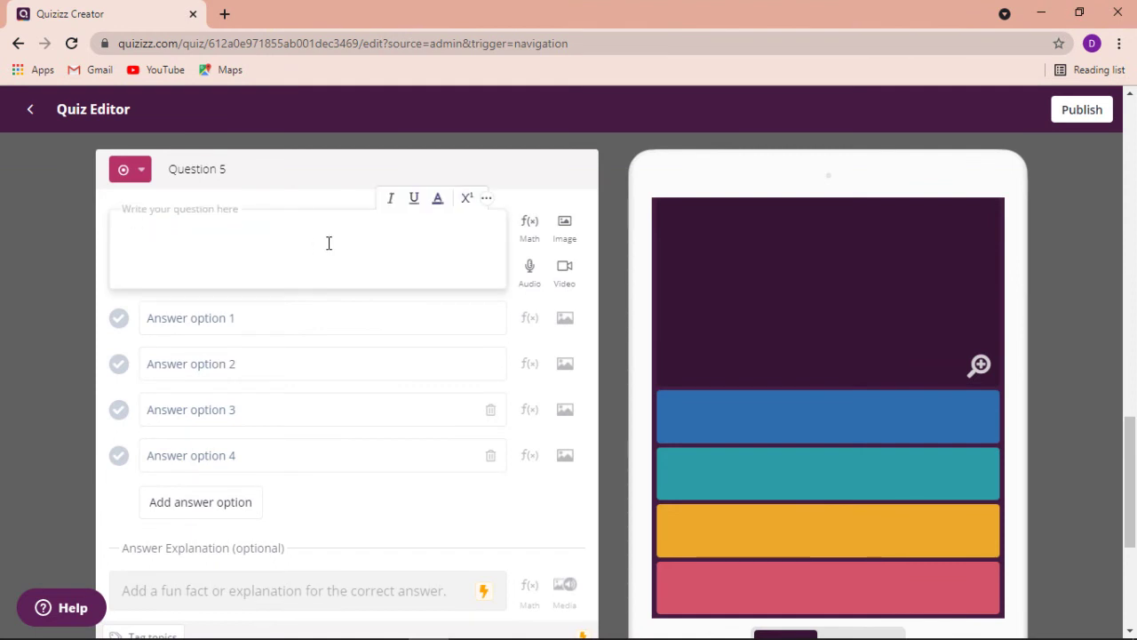
type("8 - 6 = ....")
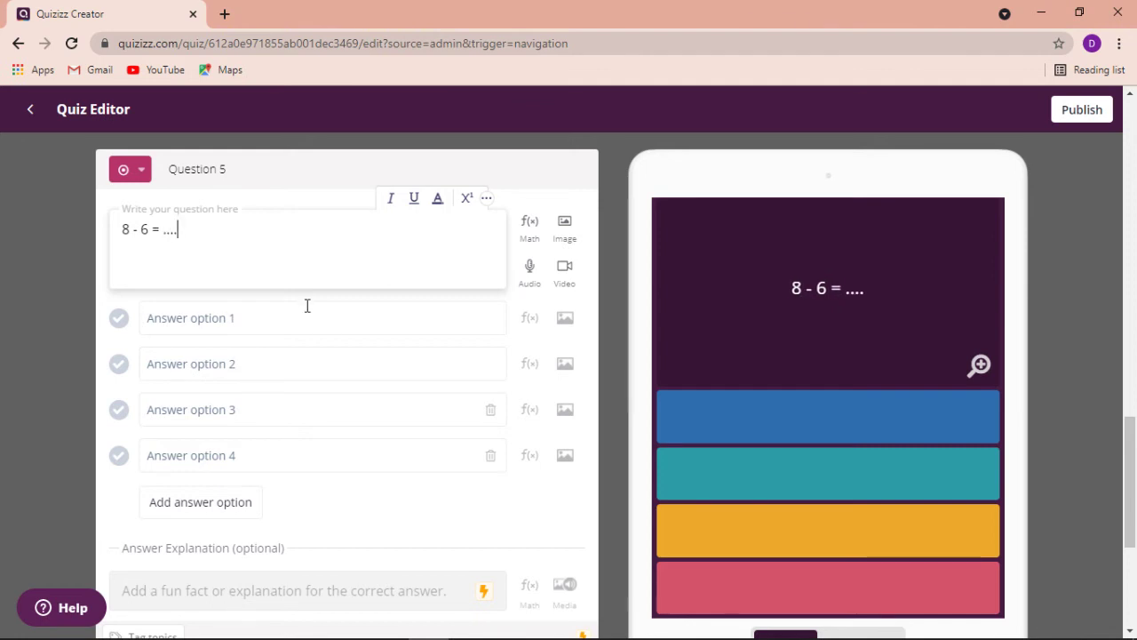
left_click(287, 331)
type("1")
left_click(255, 373)
type("2")
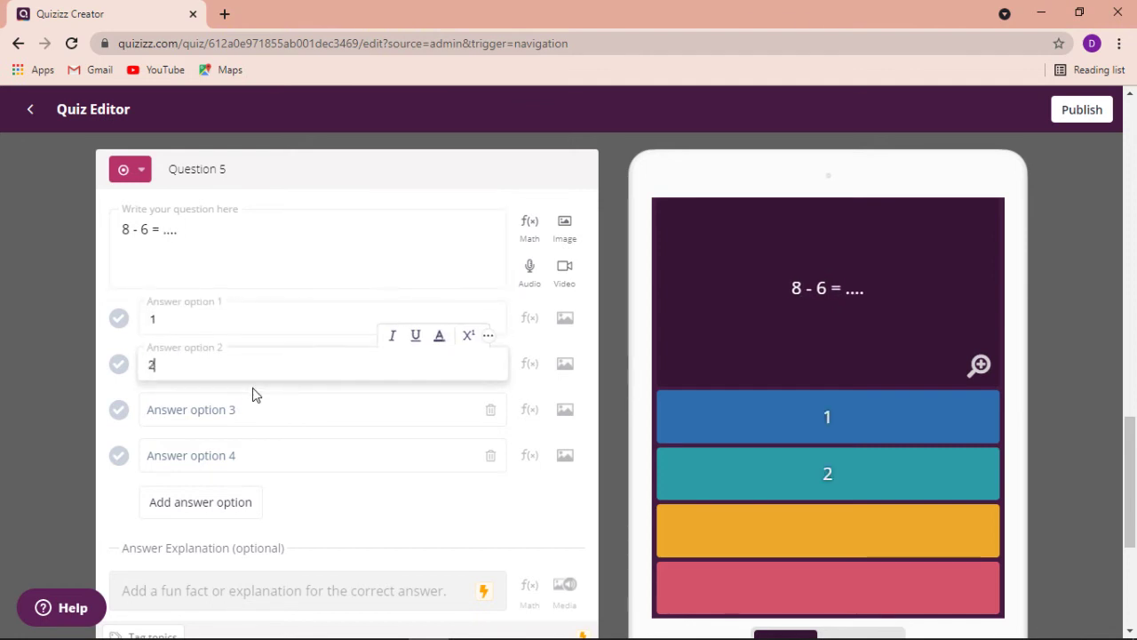
left_click(253, 406)
type("3")
left_click(249, 453)
type("4")
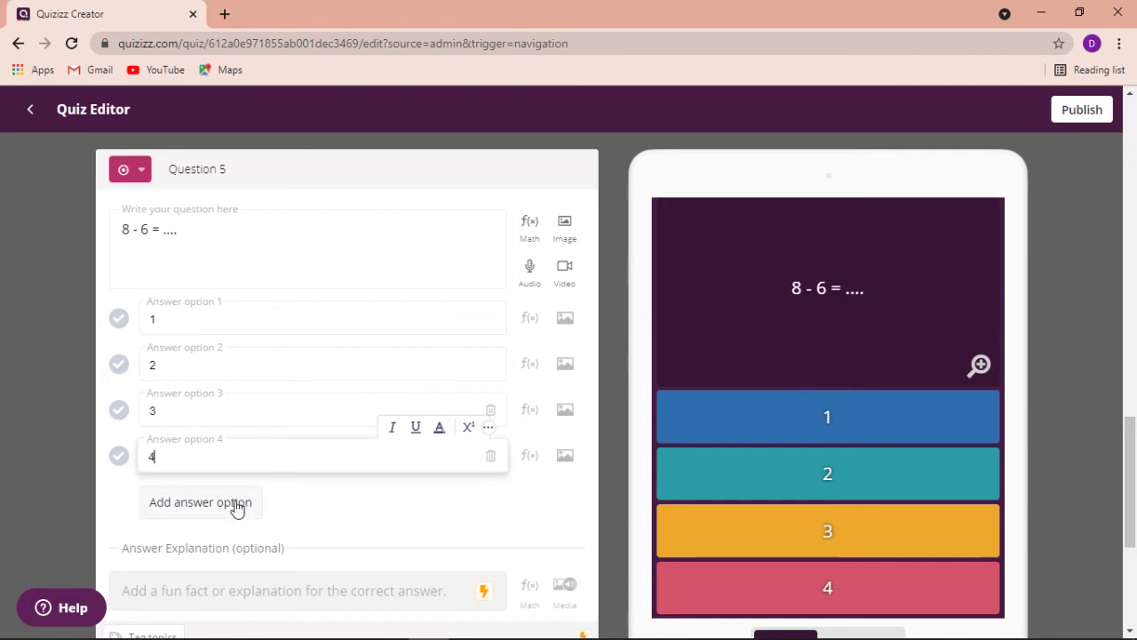
left_click(233, 503)
left_click(201, 501)
type("5")
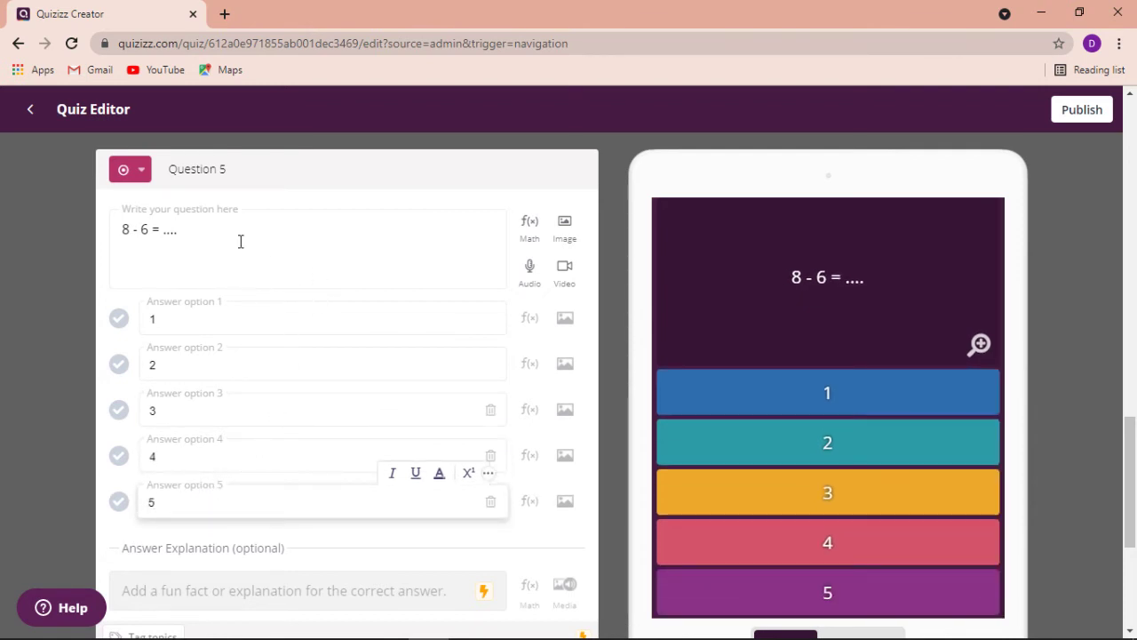
Step: Mark answer option 2 as correct for the "8 - 6 = ...." question and save the question
scroll(258, 276, "down", 1)
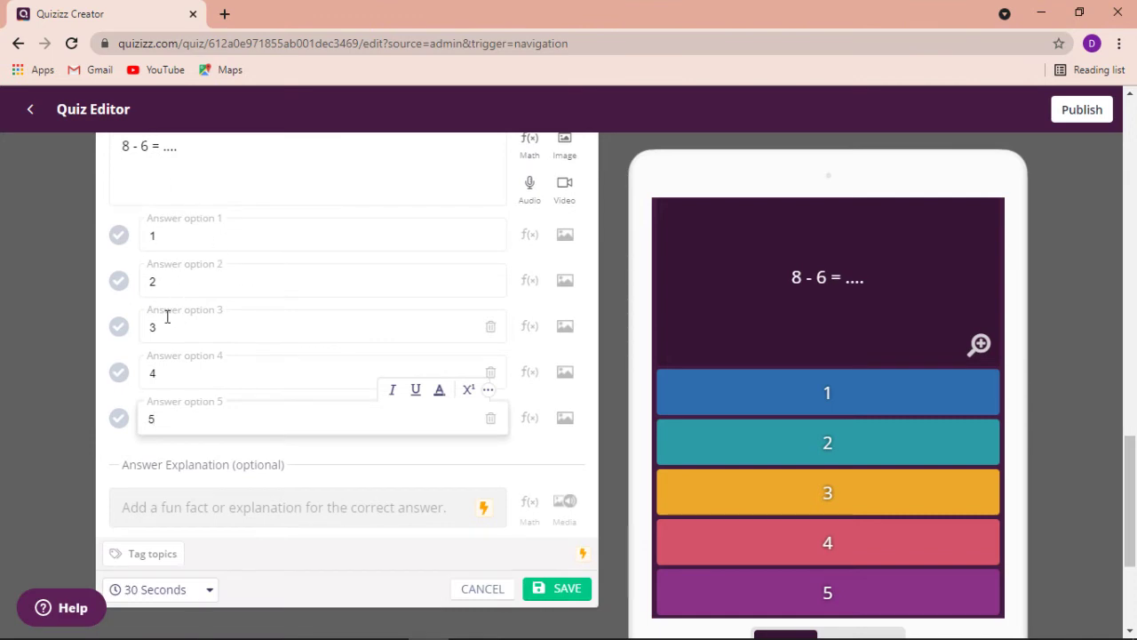
left_click(121, 283)
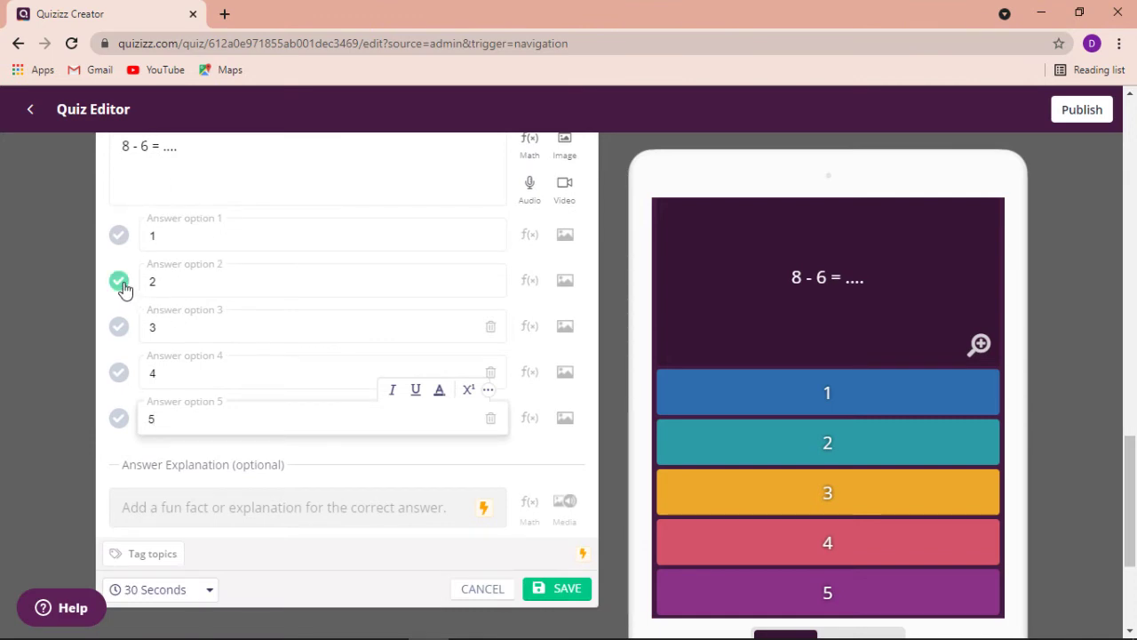
left_click(551, 597)
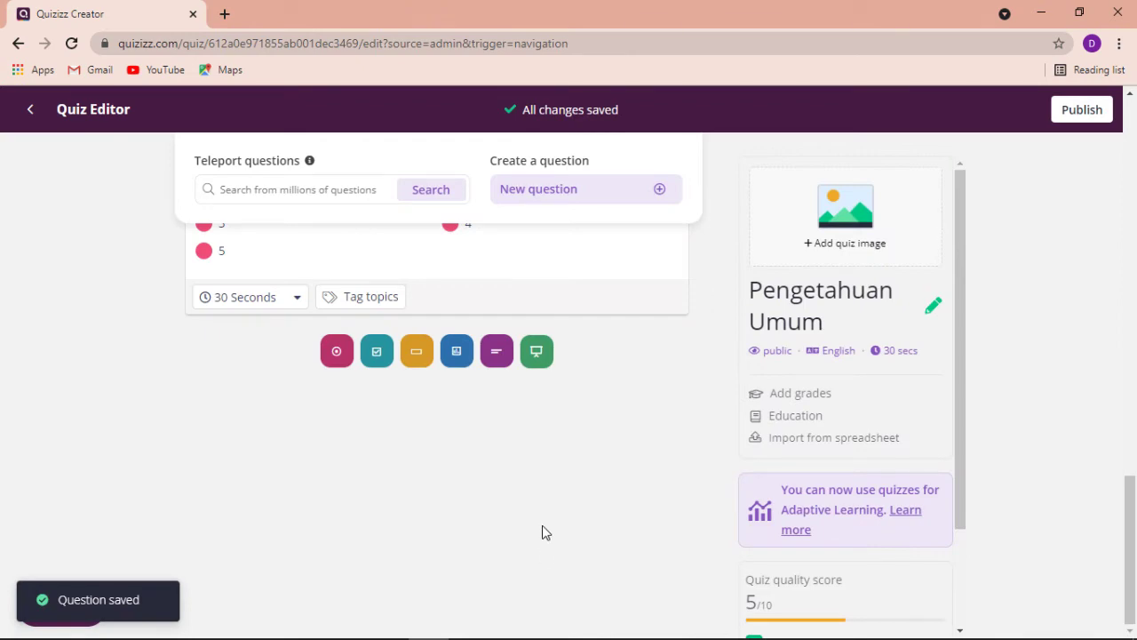
Step: Set the time limit of question 4, the school logo question, to 20 seconds
scroll(536, 526, "up", 12)
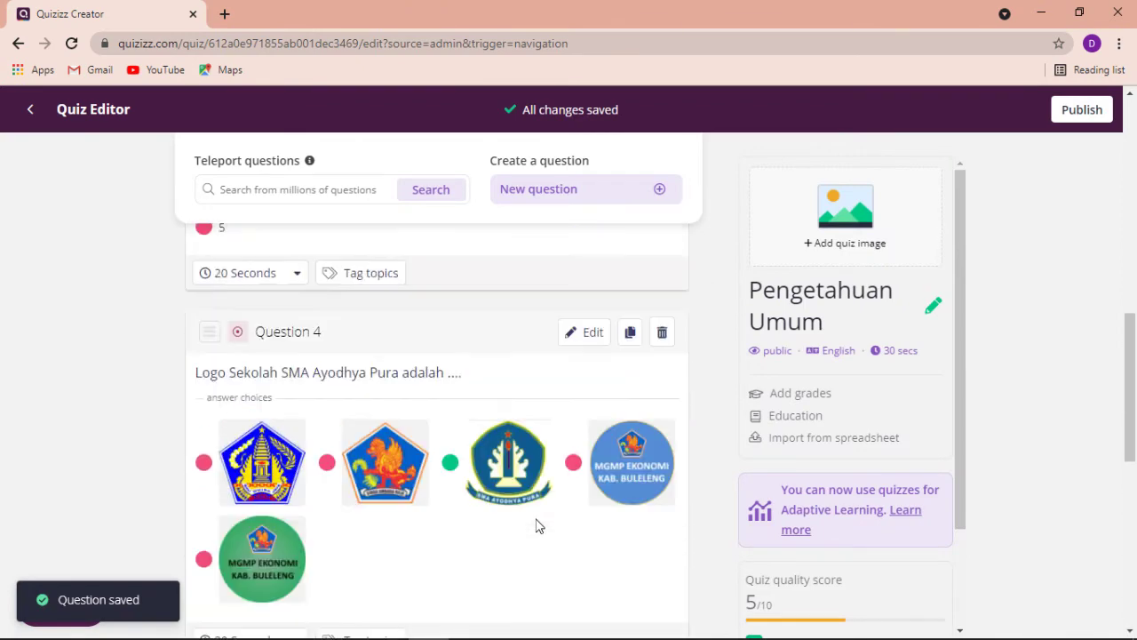
scroll(477, 361, "down", 1)
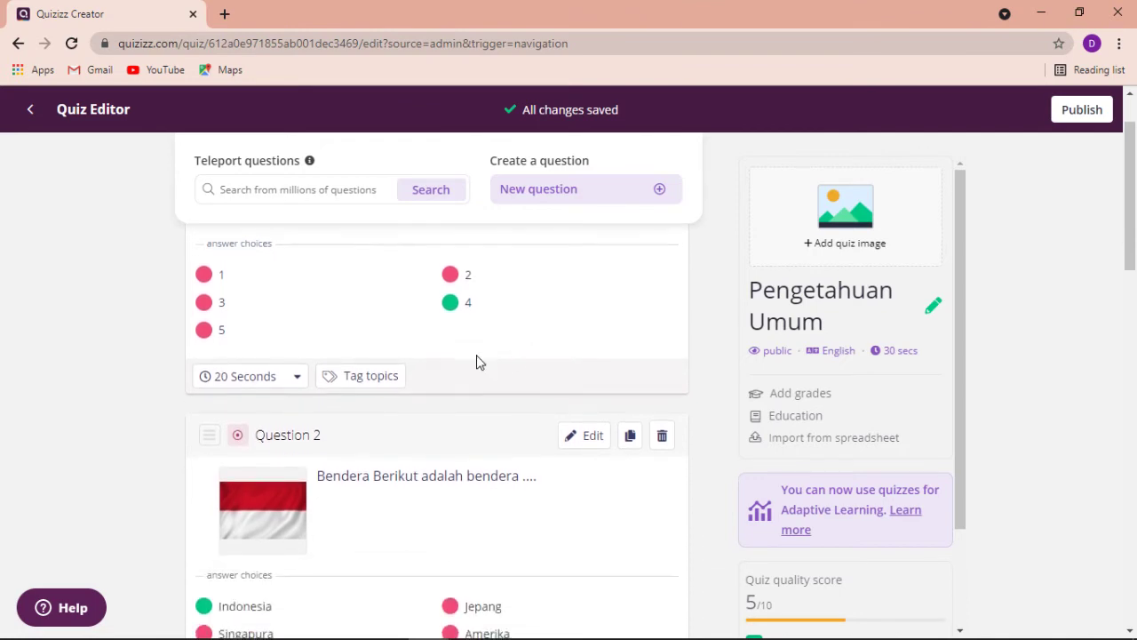
scroll(477, 361, "up", 1)
scroll(477, 361, "down", 12)
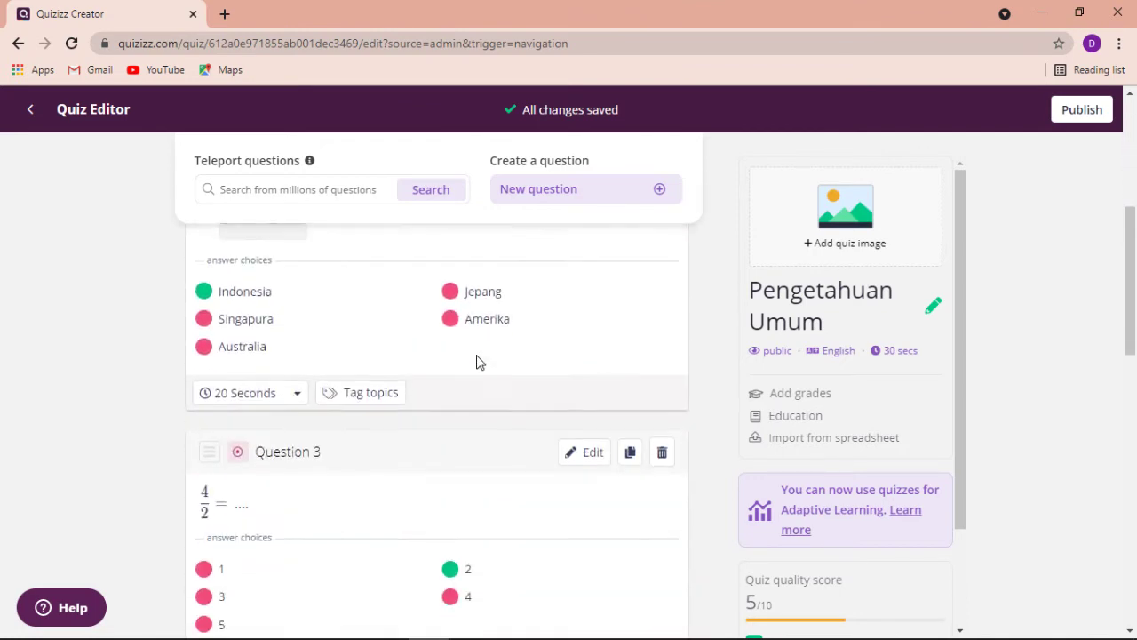
scroll(477, 361, "down", 1)
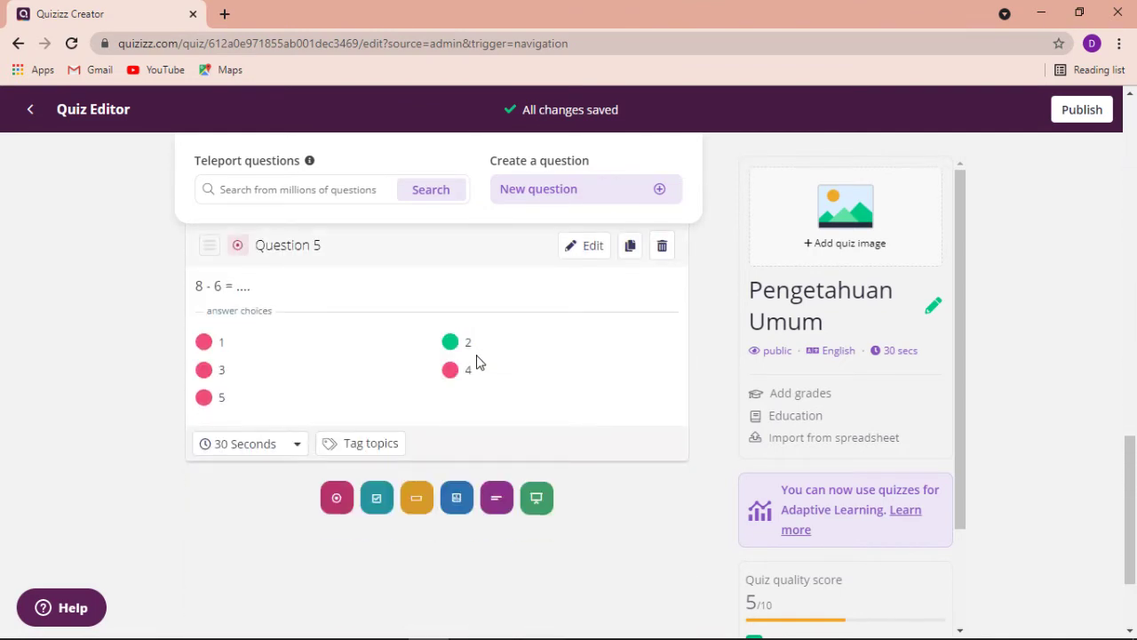
scroll(477, 360, "up", 2)
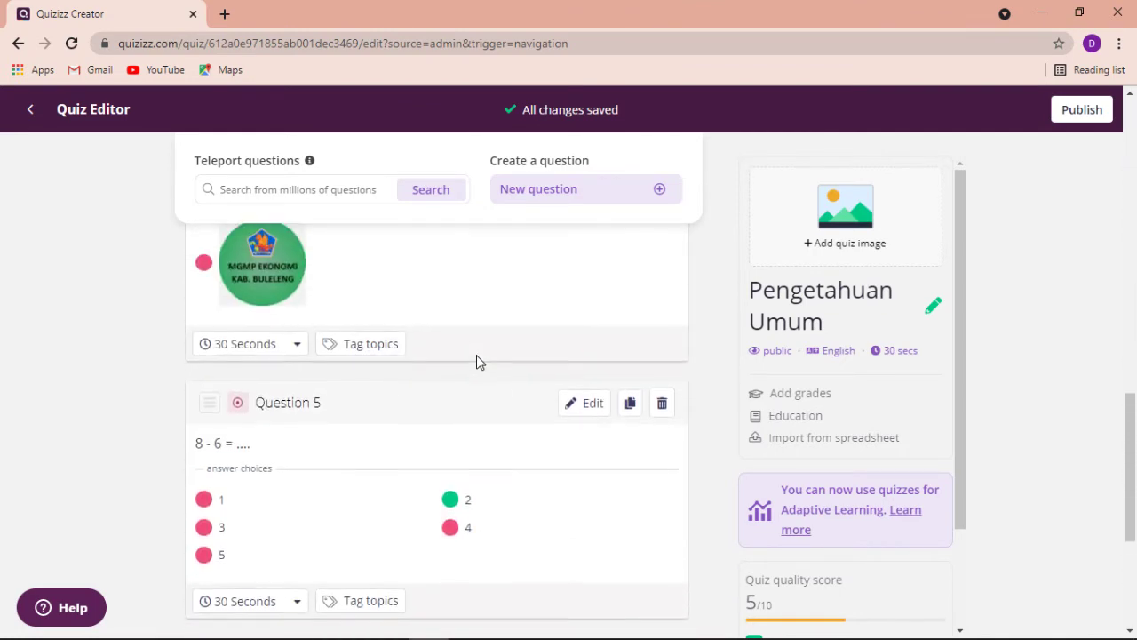
left_click(297, 358)
left_click(236, 243)
Step: Set the time limit of question 5, "8 - 6 = ....", to 20 seconds
scroll(297, 495, "down", 1)
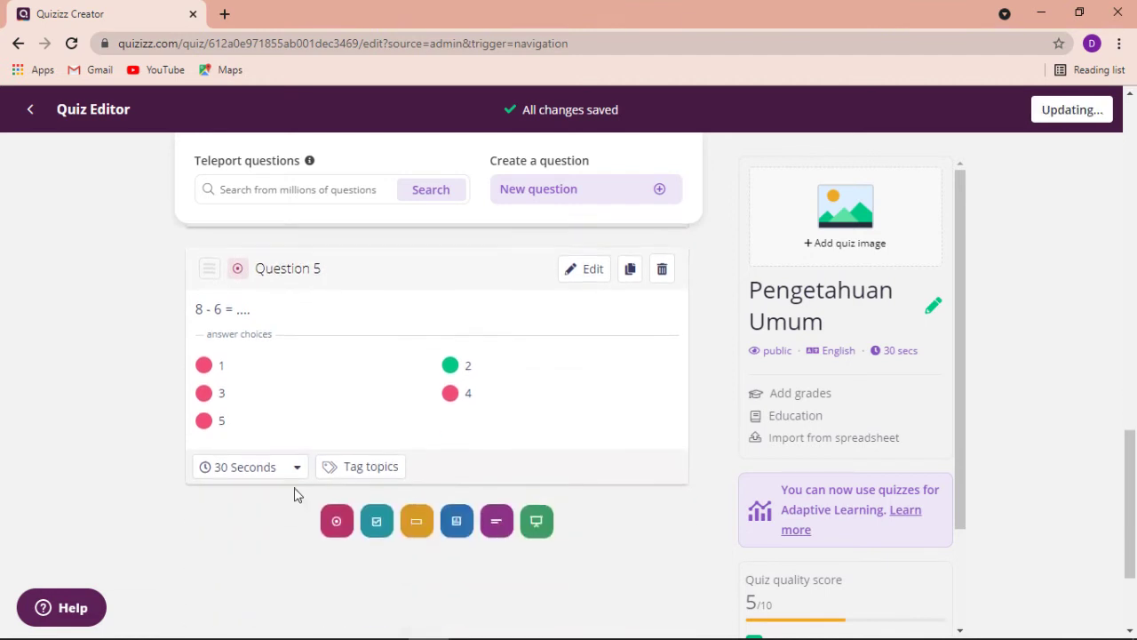
scroll(297, 495, "down", 1)
left_click(293, 363)
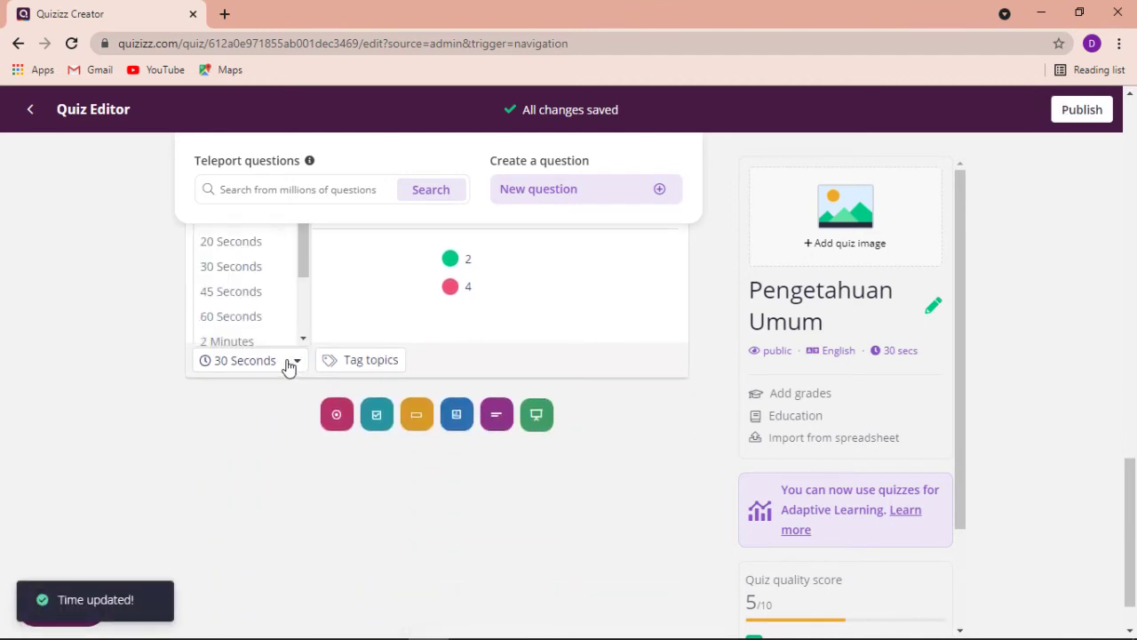
left_click(236, 243)
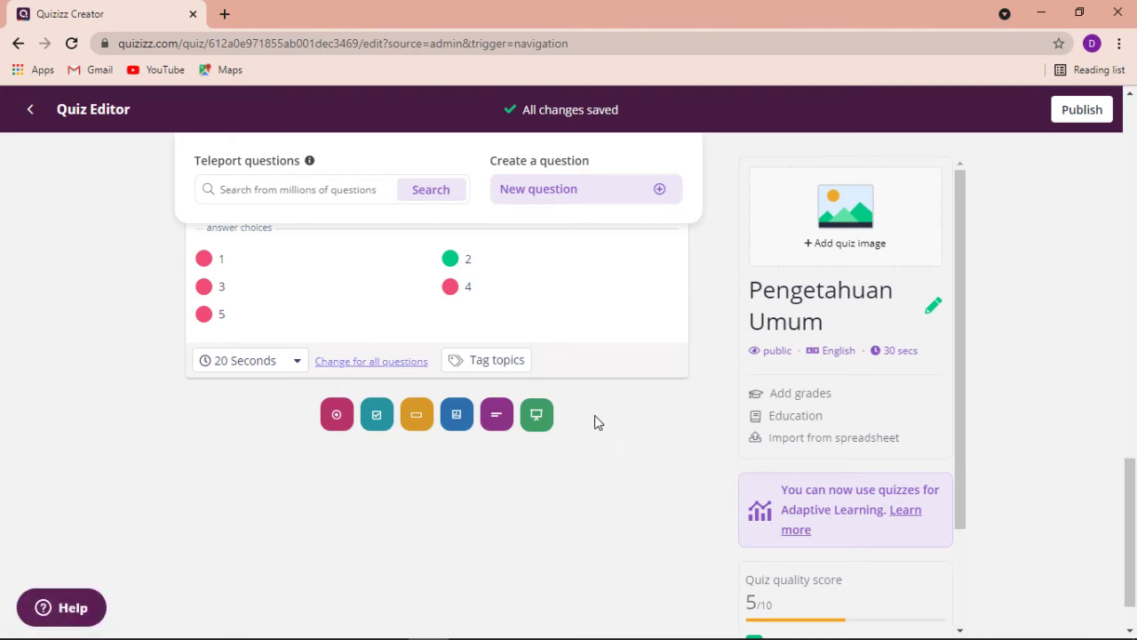
Step: Review the quiz's five questions with their answer choices and time limits
scroll(737, 386, "up", 8)
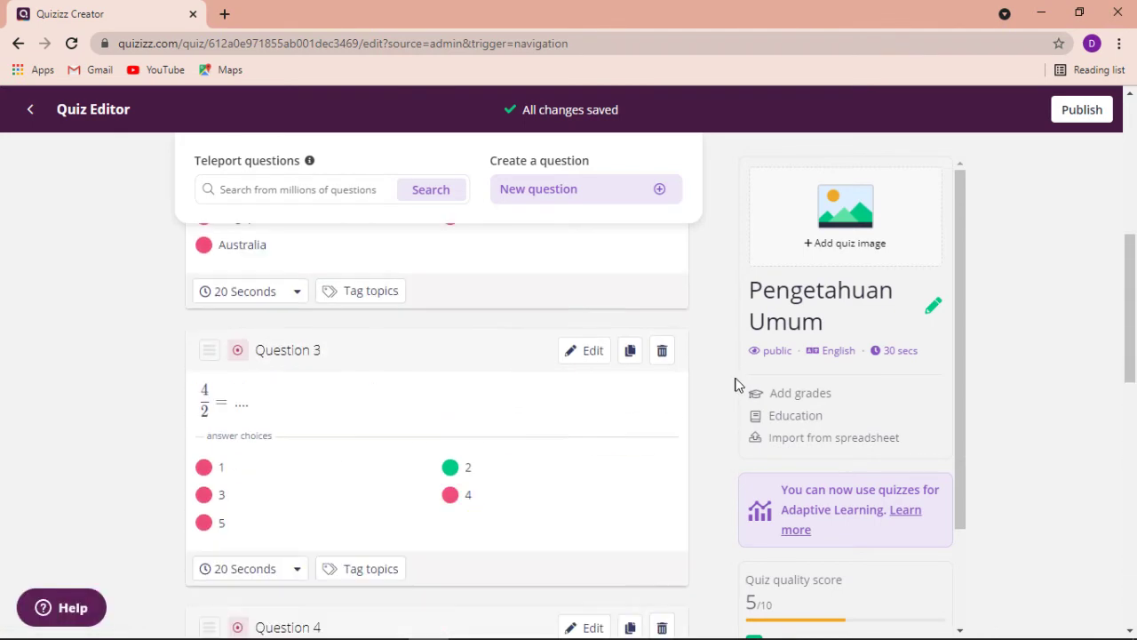
scroll(726, 381, "down", 6)
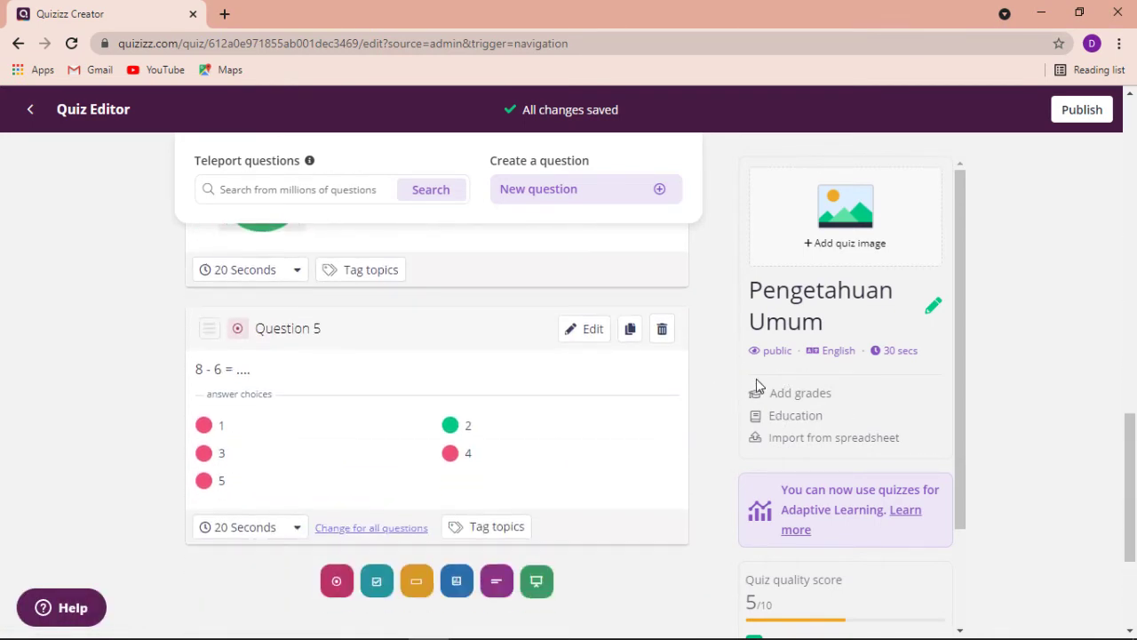
scroll(538, 386, "up", 4)
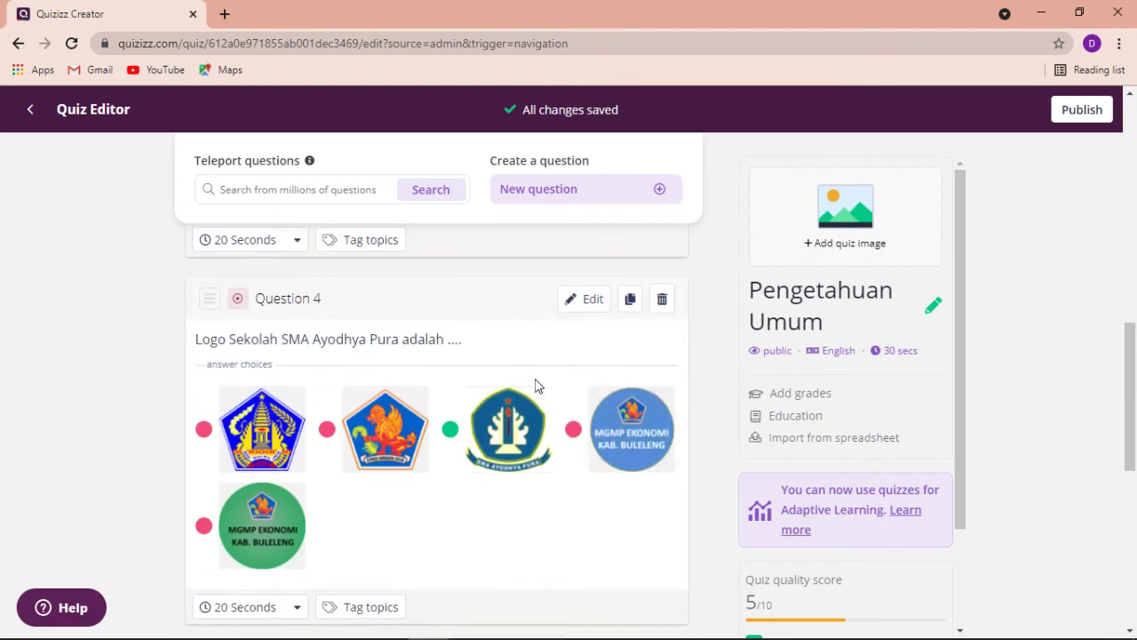
scroll(533, 383, "up", 10)
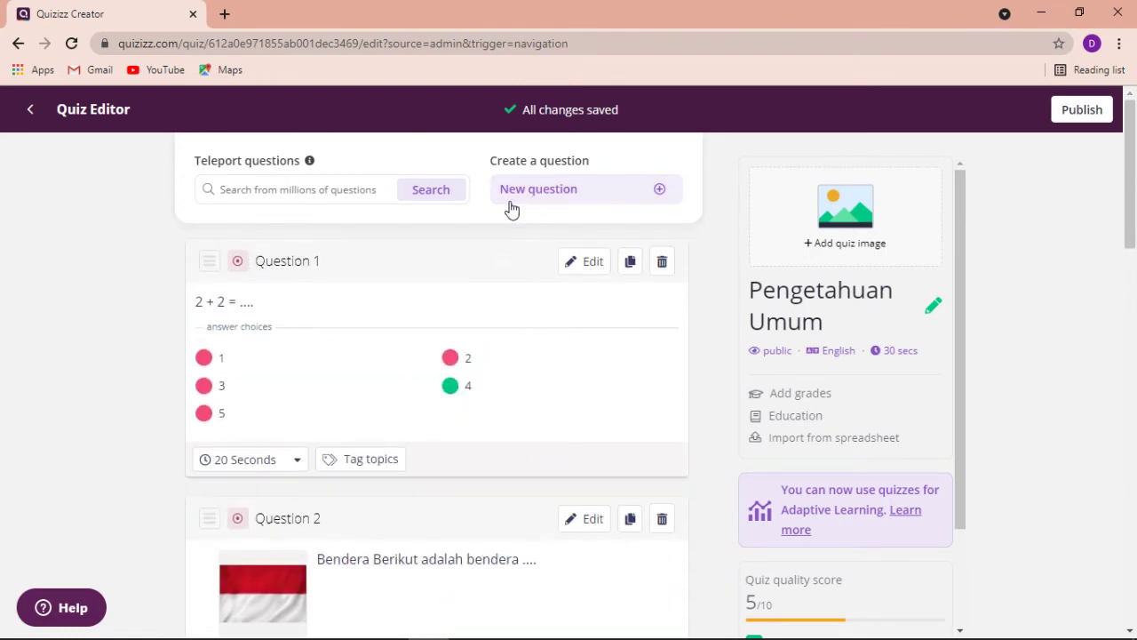
scroll(435, 306, "down", 15)
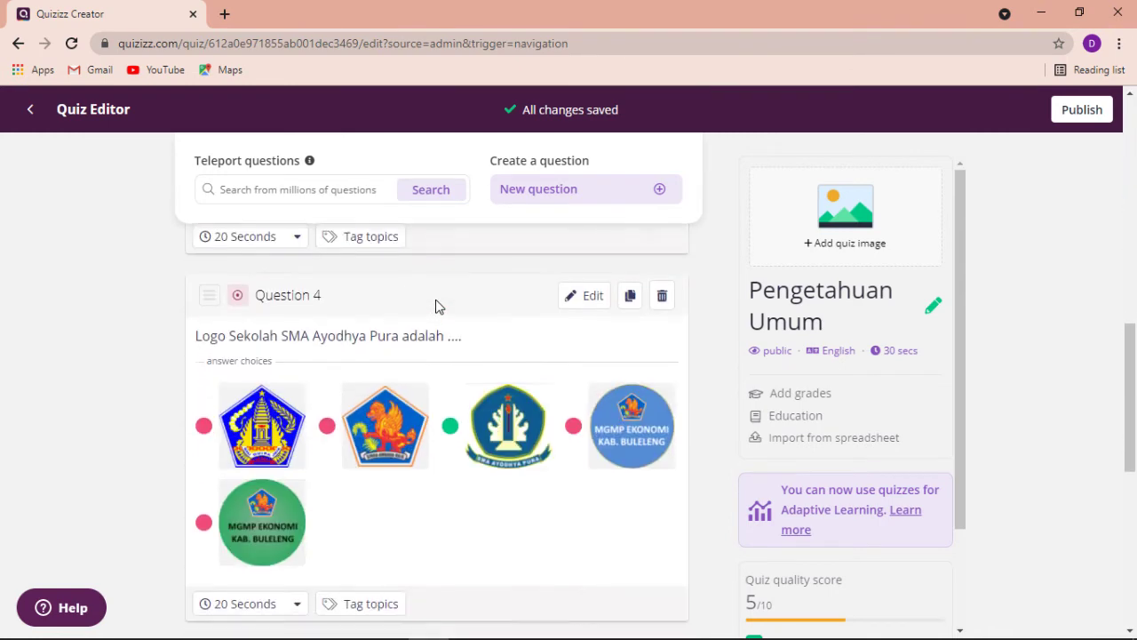
scroll(435, 304, "up", 4)
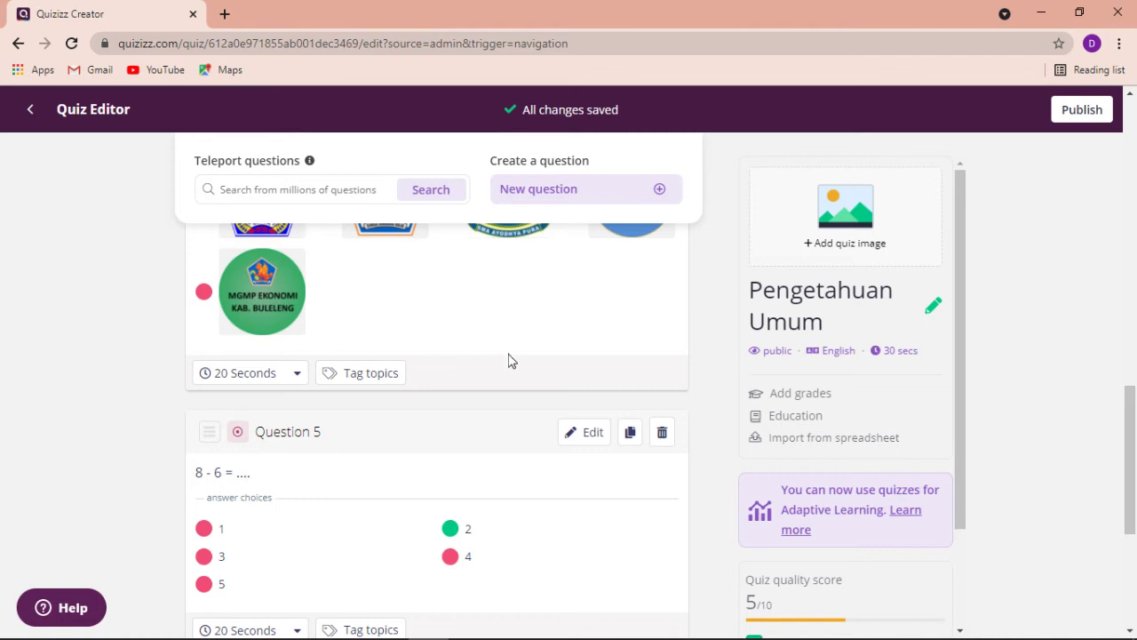
Step: Open the quiz details and set the quiz language to Indonesian
scroll(501, 333, "down", 1)
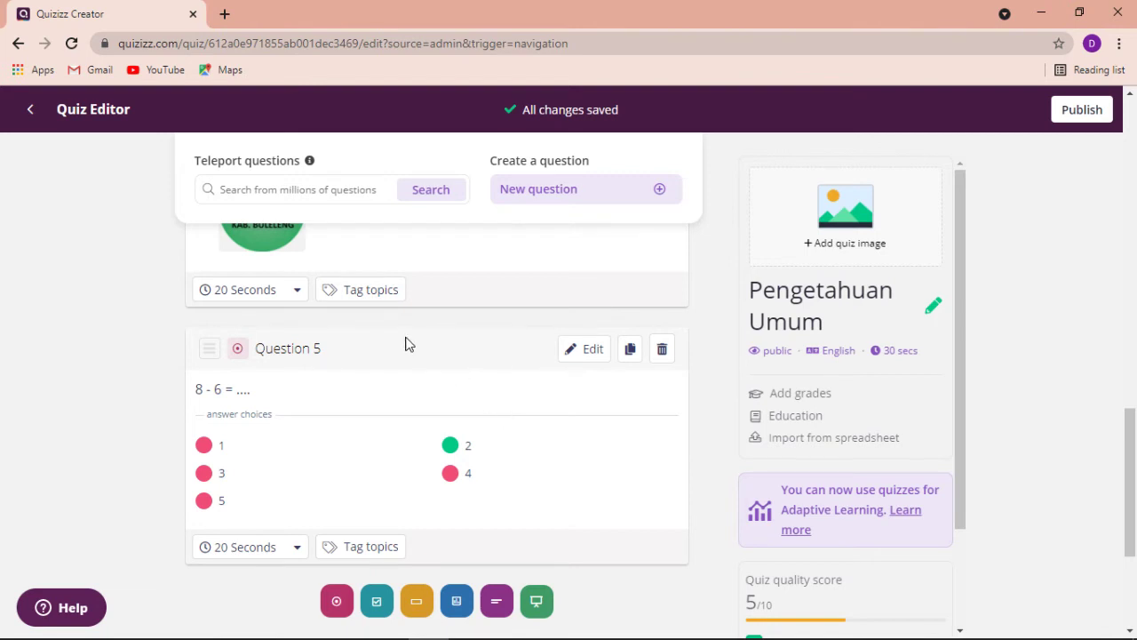
left_click(817, 395)
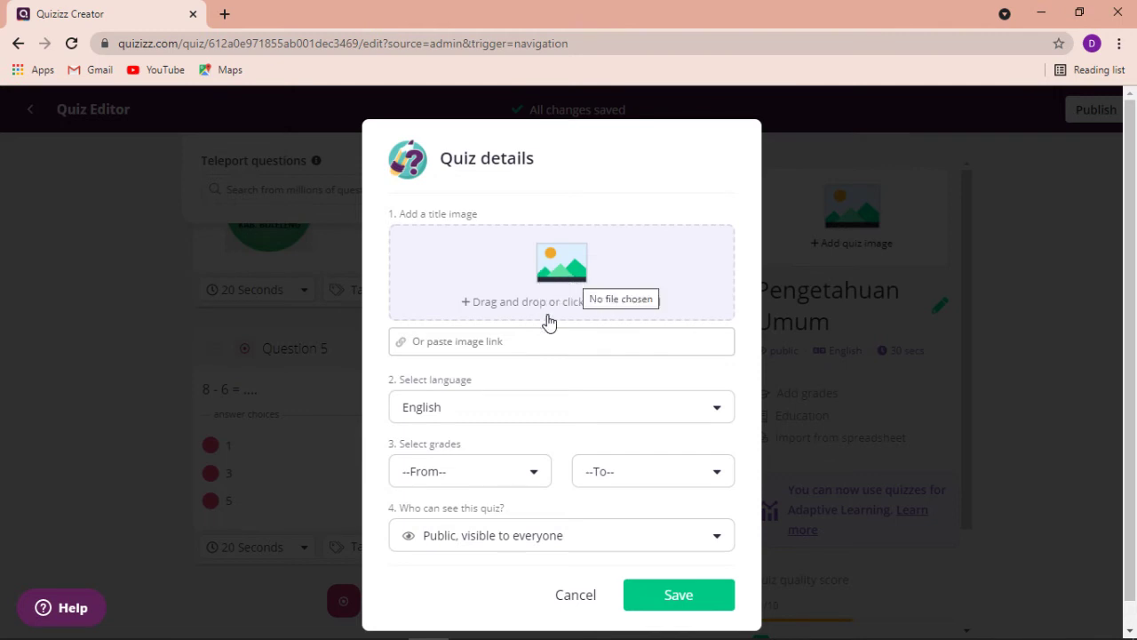
left_click(715, 411)
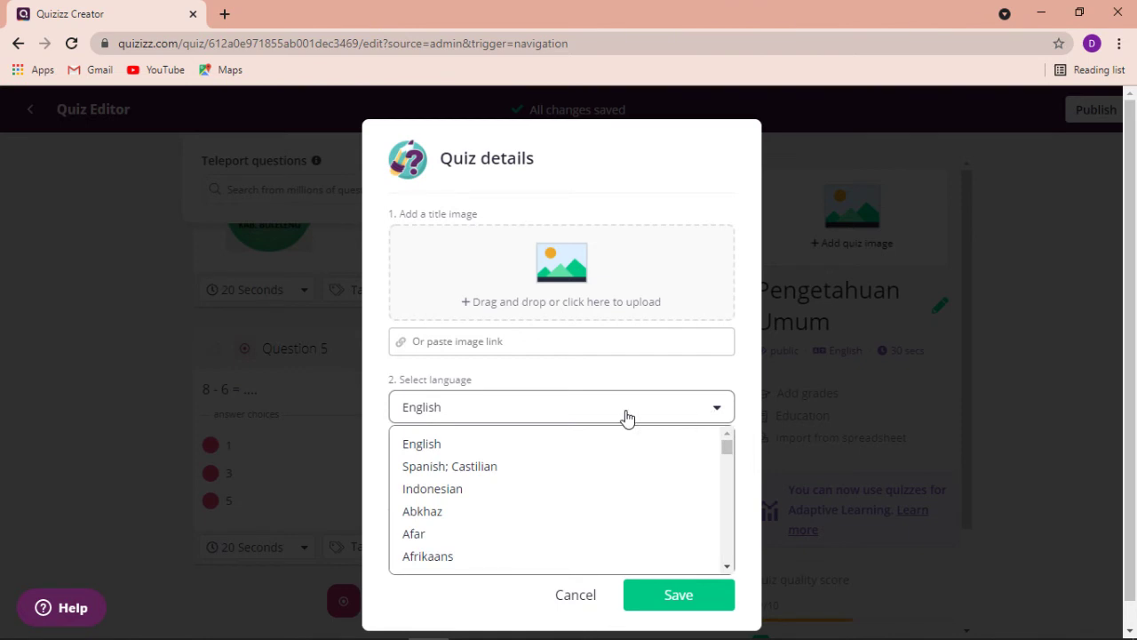
left_click(433, 490)
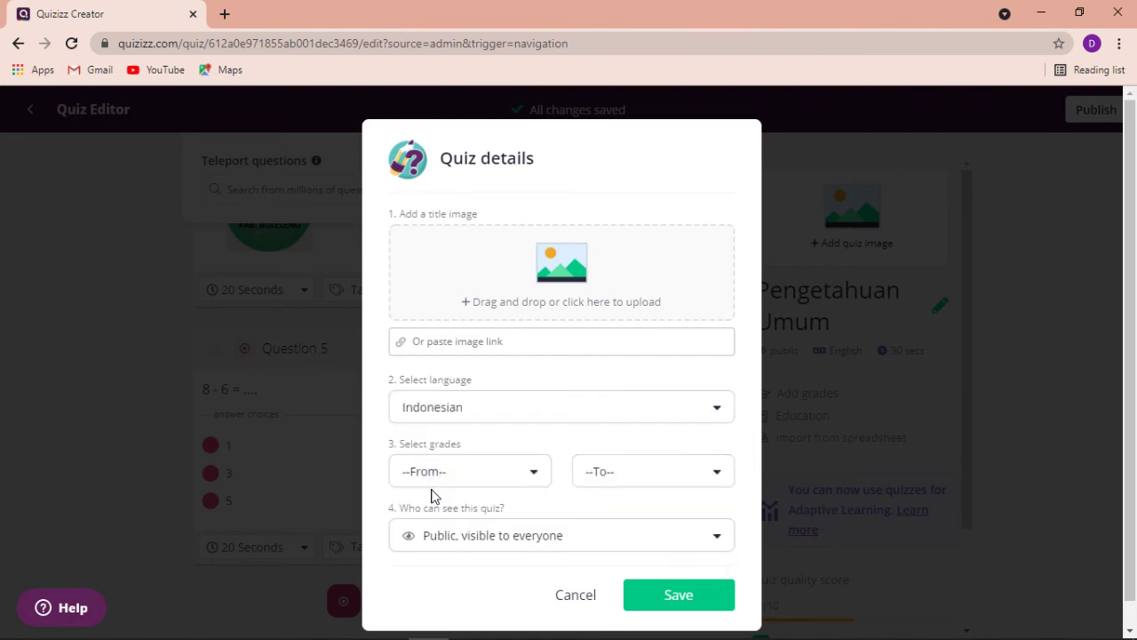
Step: Set the quiz's grade range from 10th to 12th
left_click(533, 451)
scroll(535, 479, "down", 3)
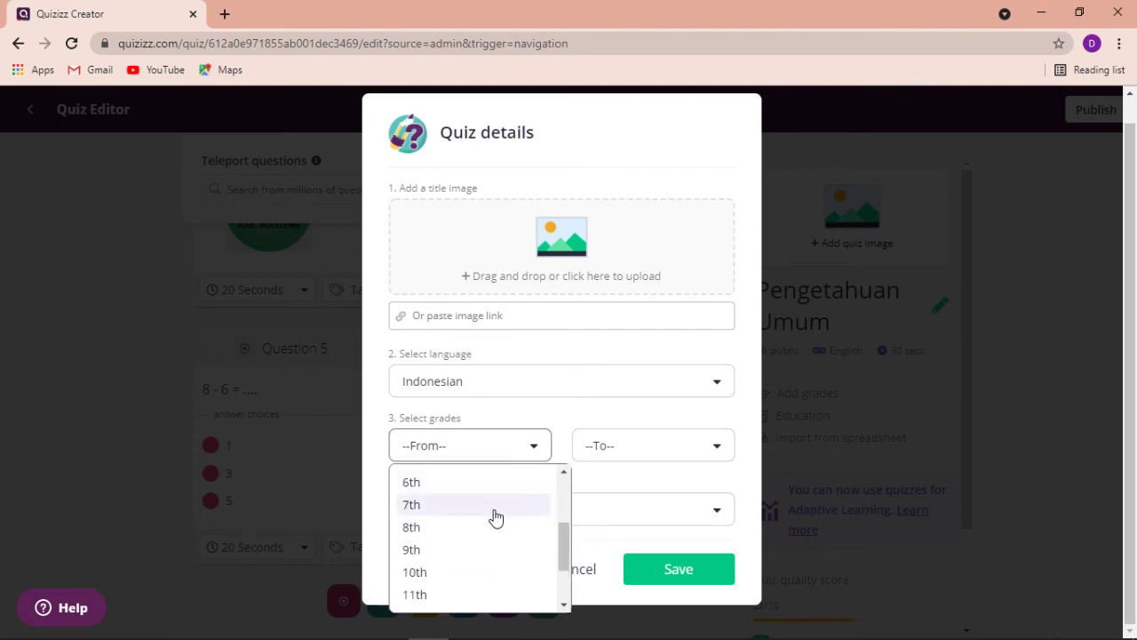
scroll(472, 558, "down", 2)
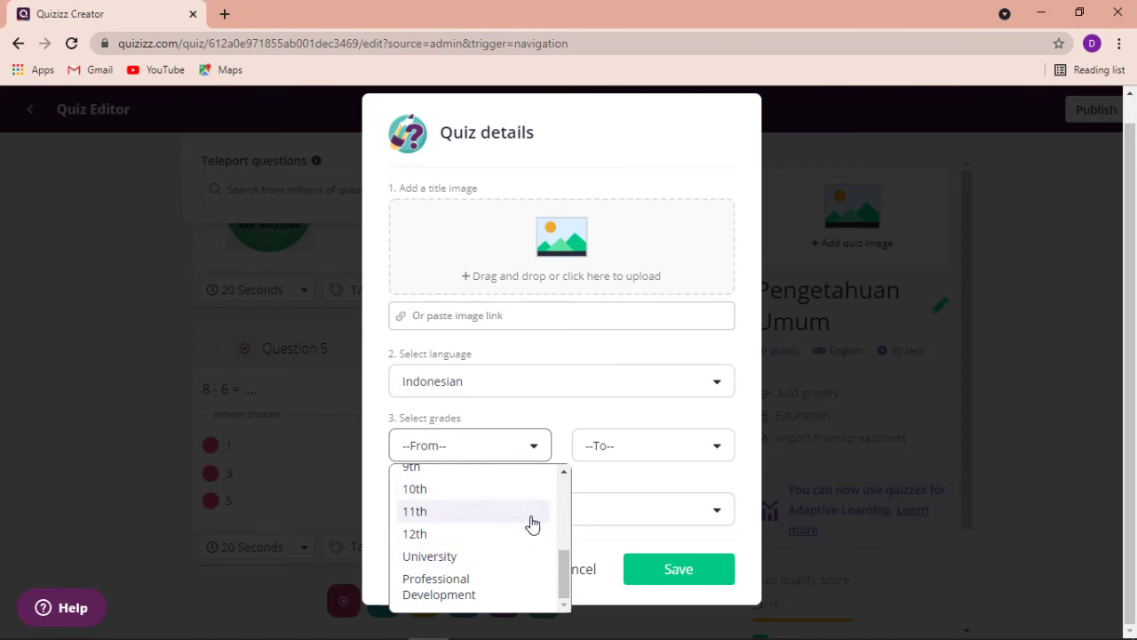
left_click(415, 488)
left_click(619, 455)
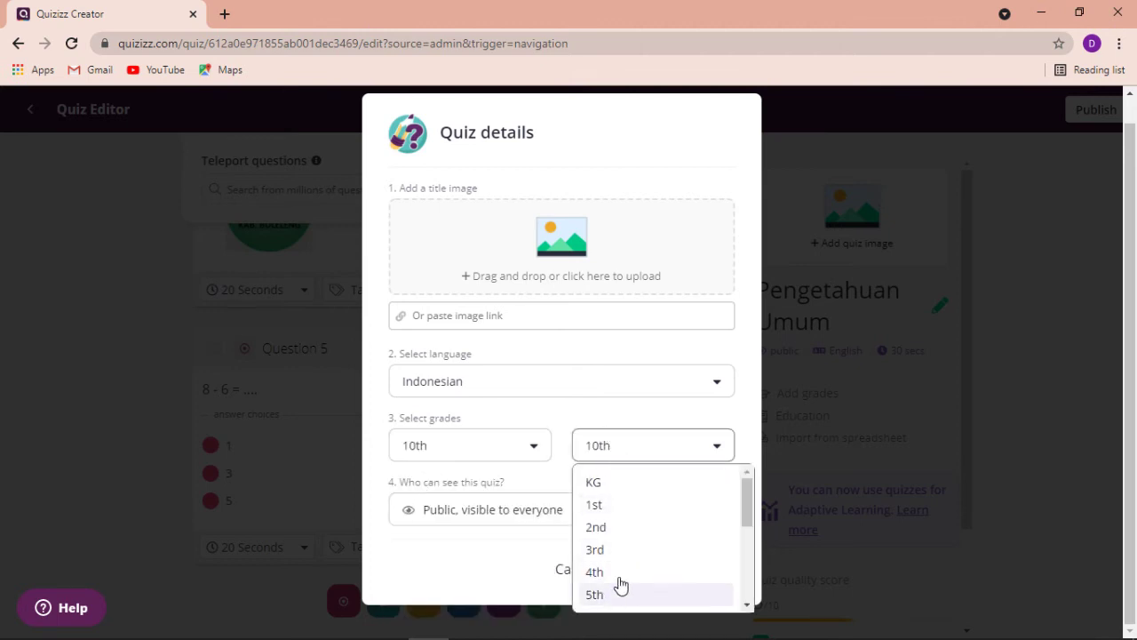
scroll(620, 585, "down", 5)
left_click(594, 536)
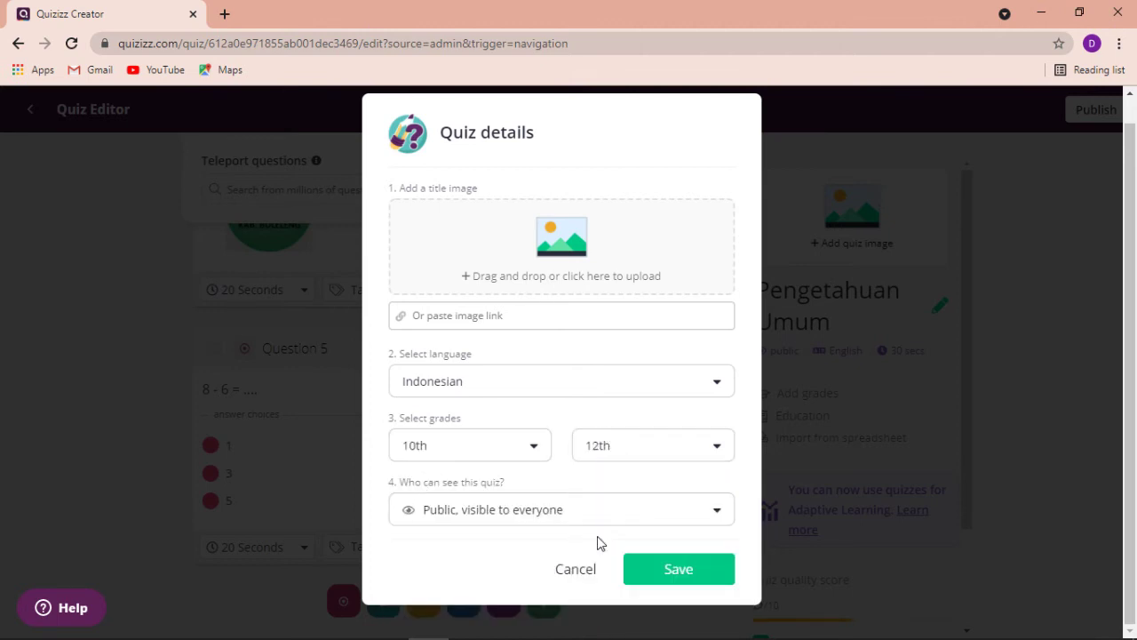
Step: Try single-grade ranges for the quiz: 10th only, 11th only and 12th only
left_click(529, 445)
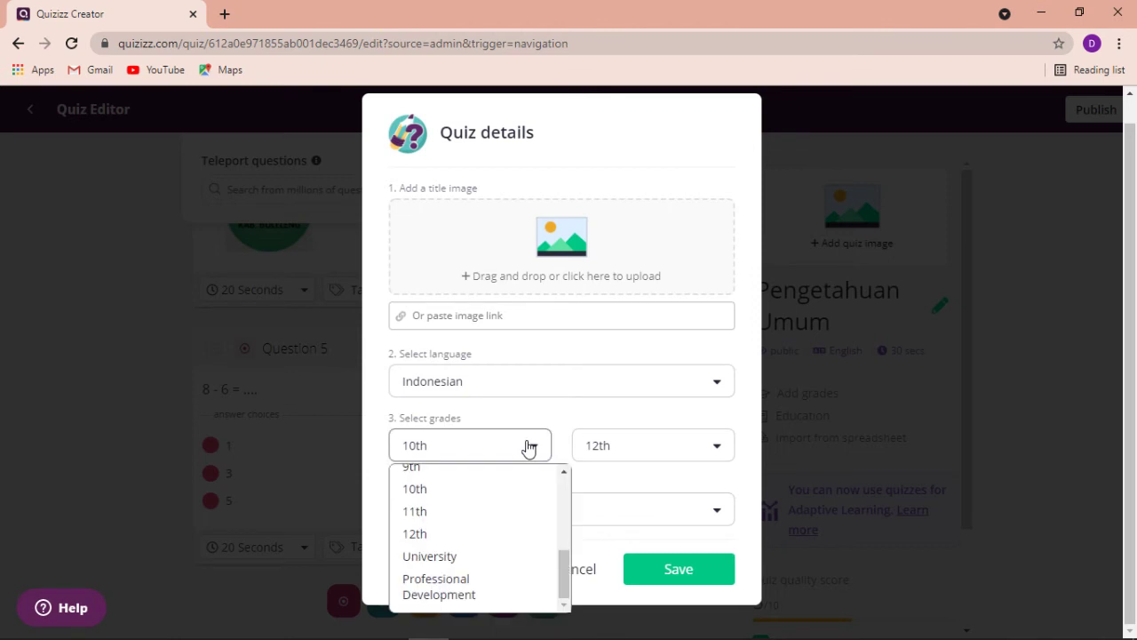
left_click(488, 488)
left_click(619, 455)
left_click(619, 494)
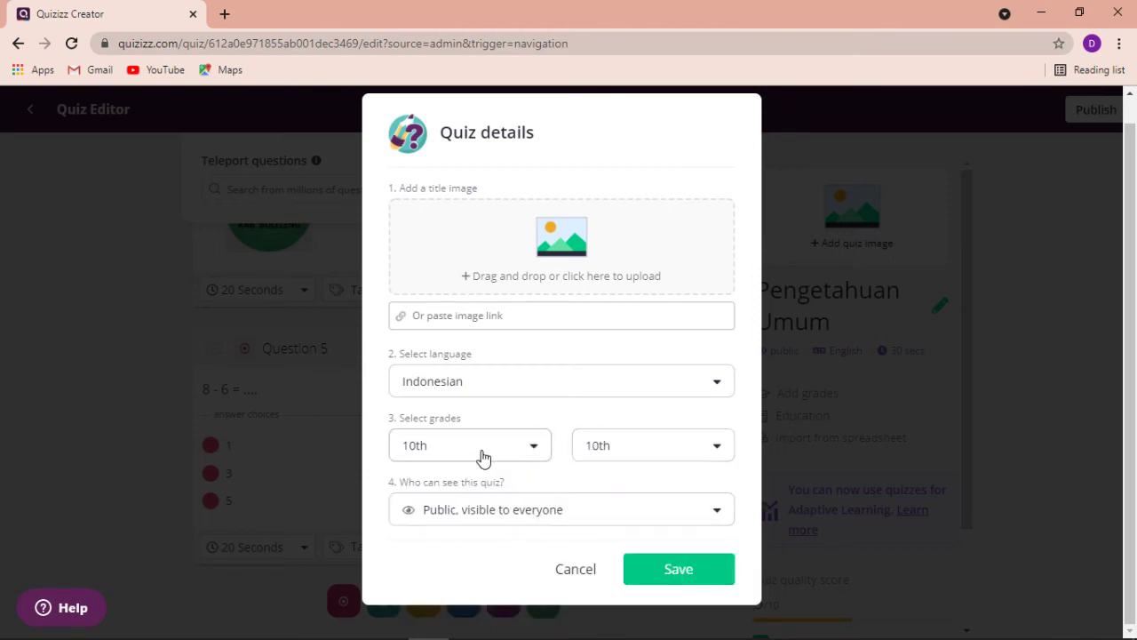
left_click(538, 451)
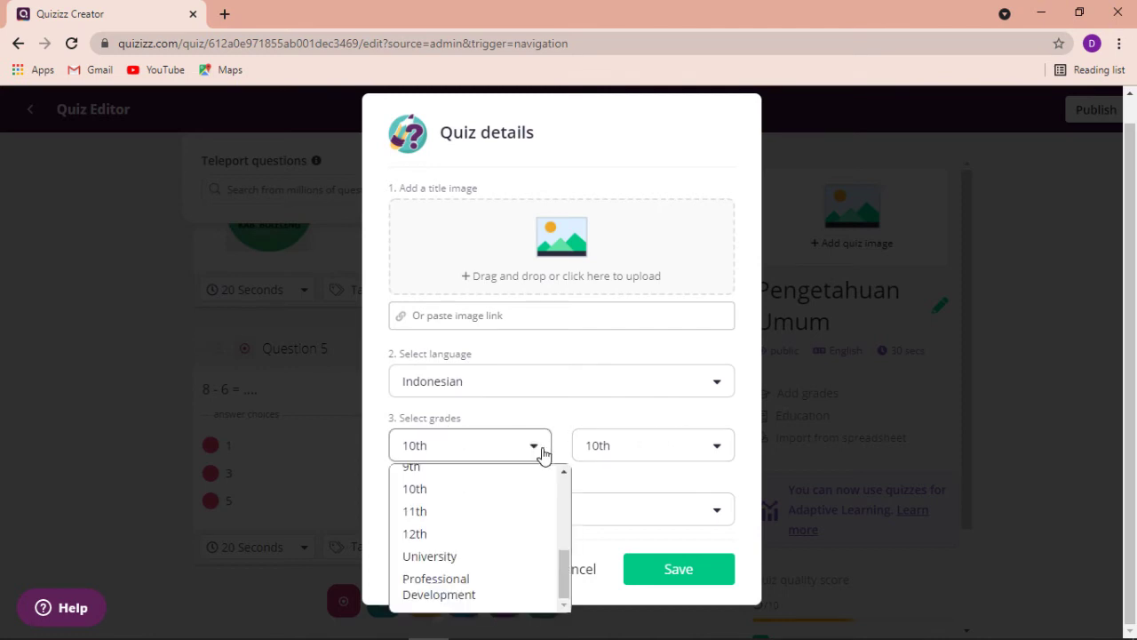
left_click(466, 511)
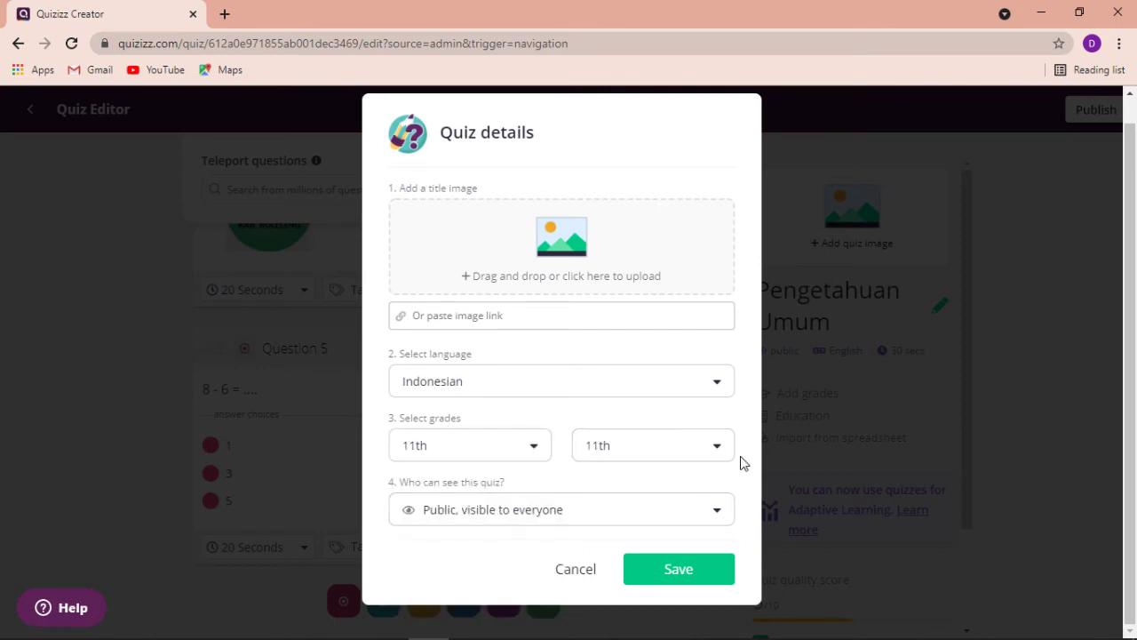
left_click(539, 455)
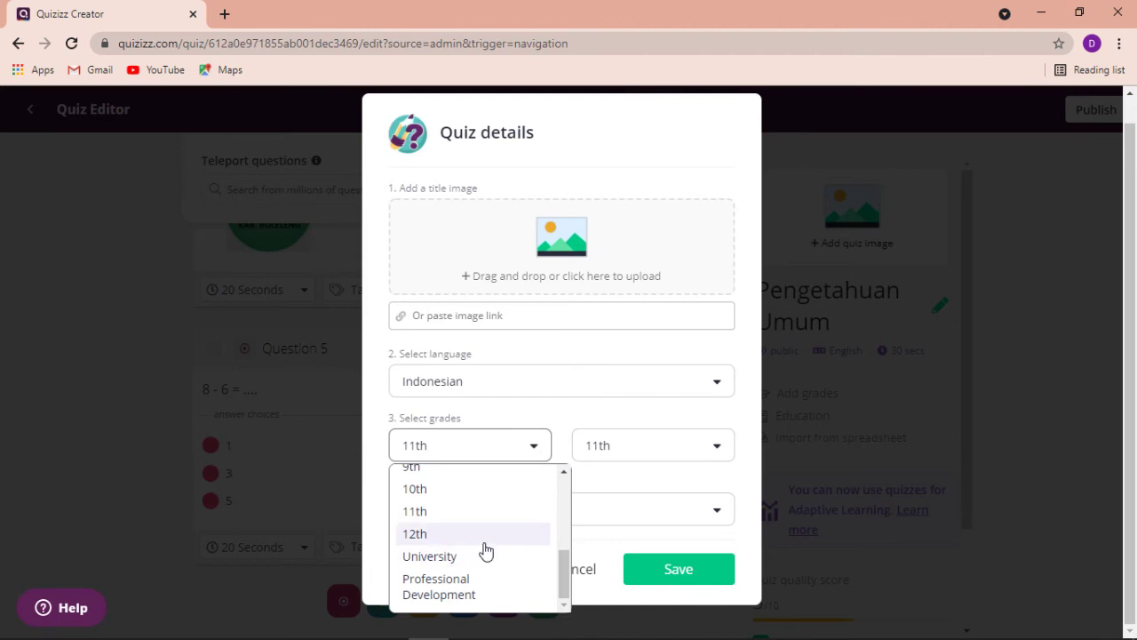
left_click(484, 536)
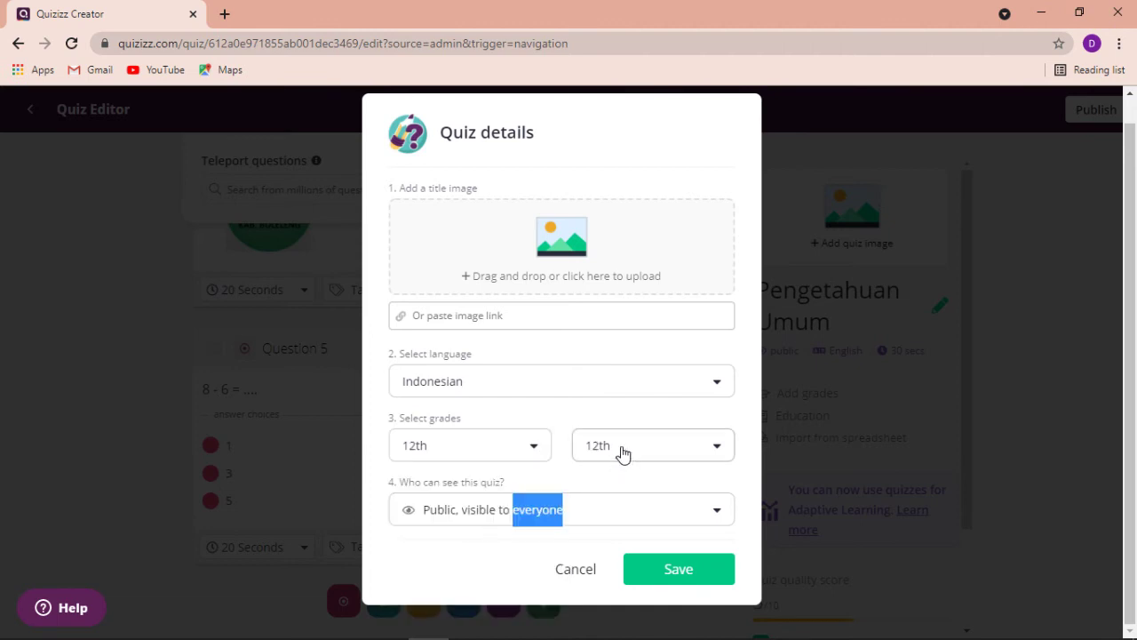
Step: Set the grade range back to 10th through 12th and choose "Public, visible to everyone" as the quiz's visibility
left_click(534, 452)
left_click(503, 491)
left_click(639, 449)
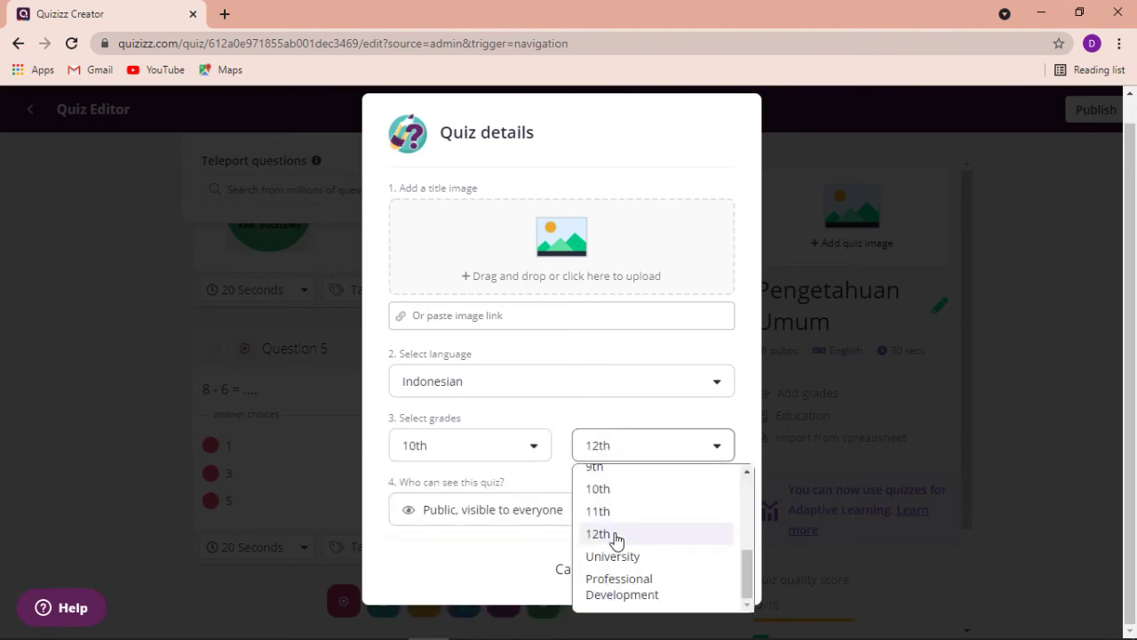
left_click(616, 536)
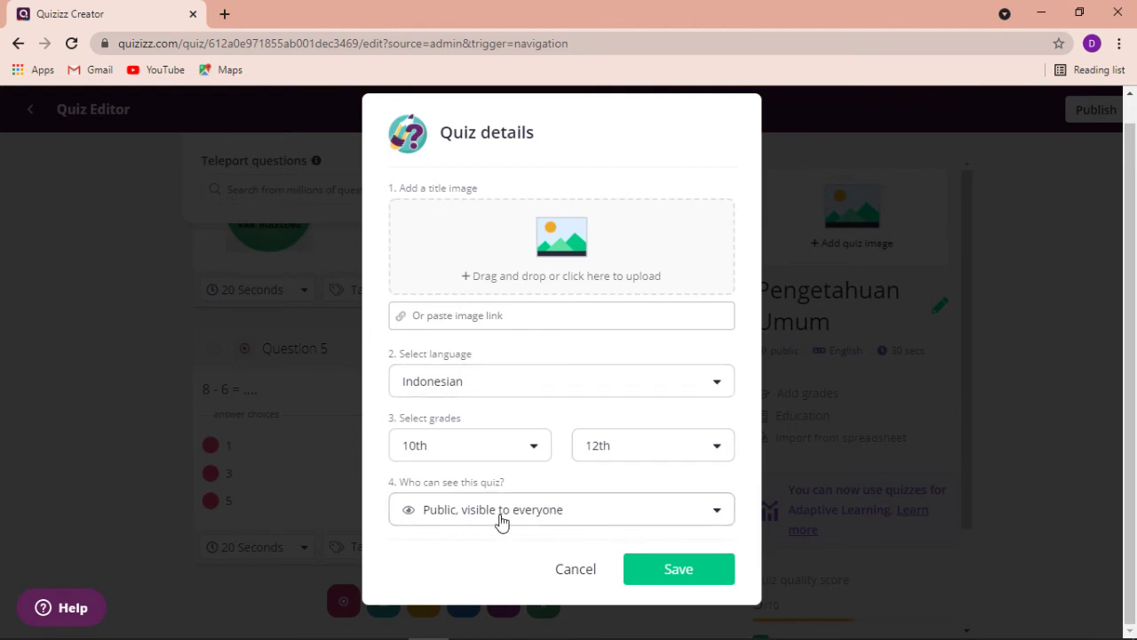
left_click(719, 513)
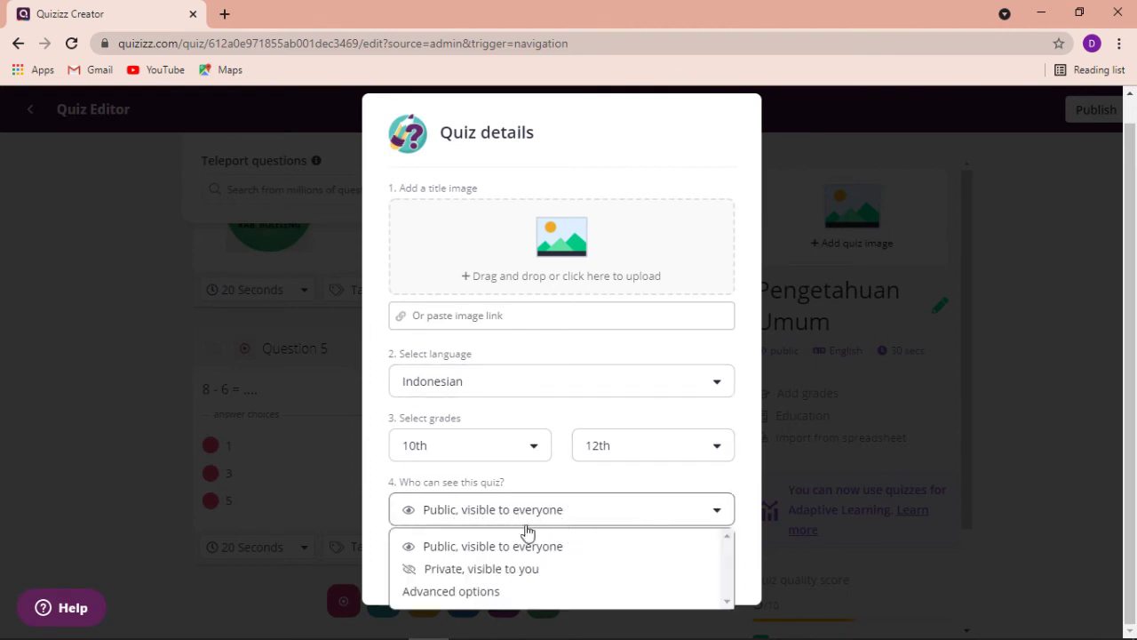
left_click(489, 554)
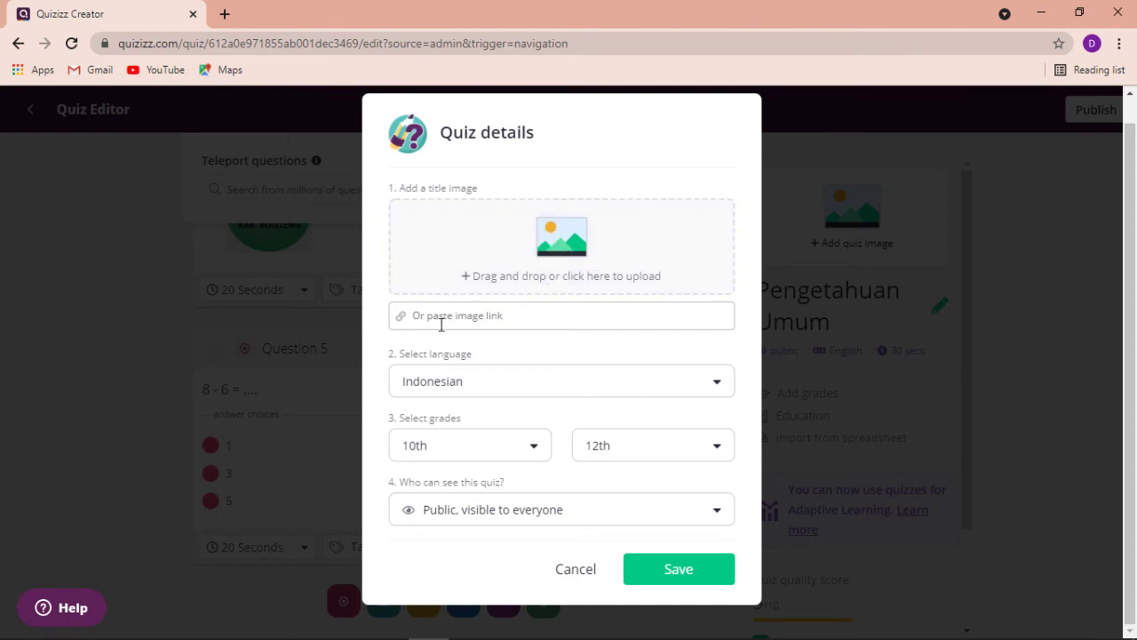
left_click(573, 278)
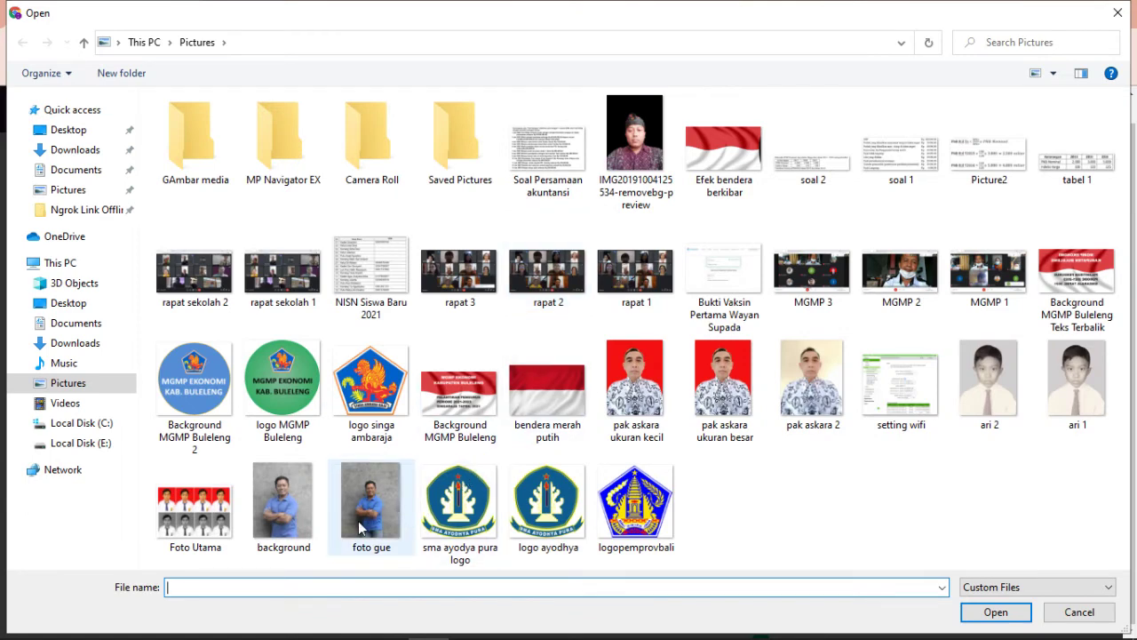
left_click(631, 128)
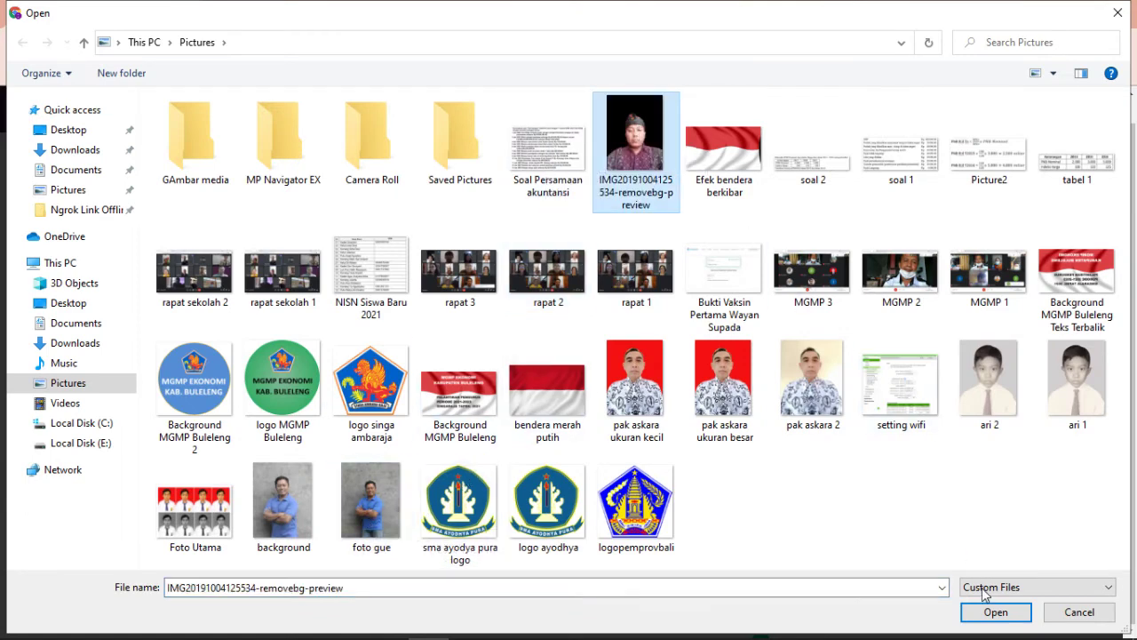
left_click(995, 612)
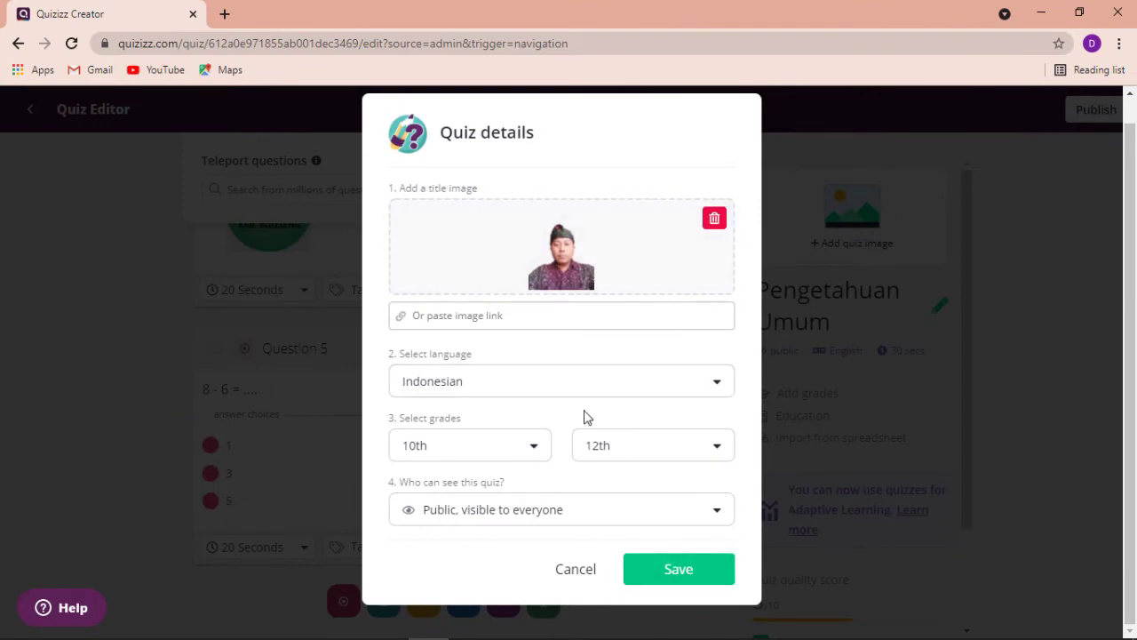
left_click(665, 569)
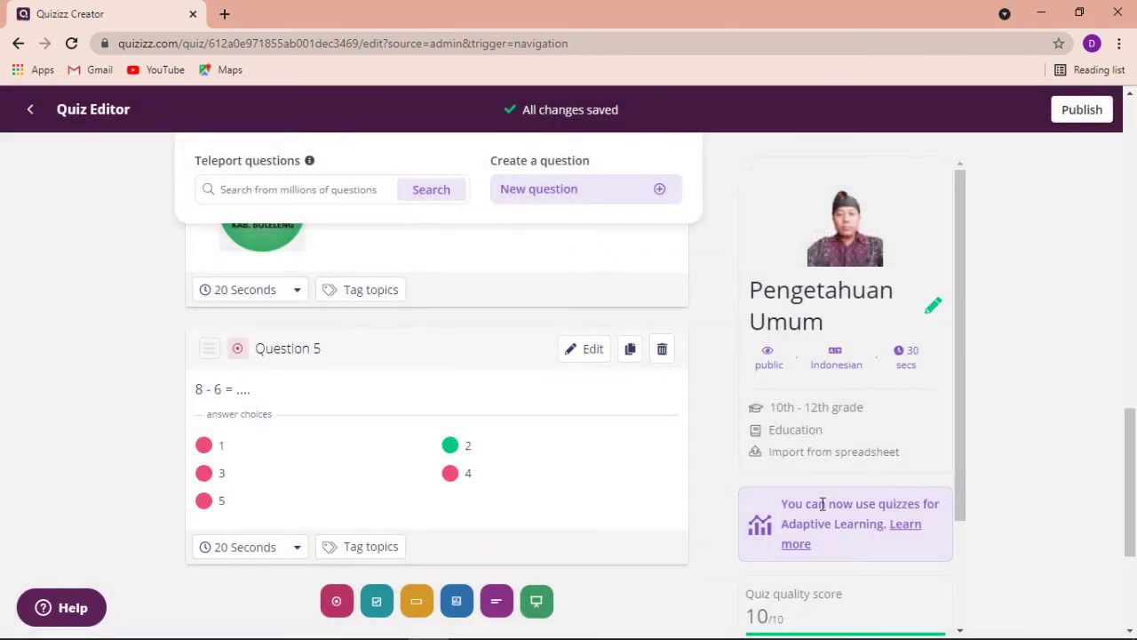
Step: Review the quiz's questions, its updated details and the quiz quality score checklist
scroll(680, 483, "down", 3)
scroll(661, 456, "up", 9)
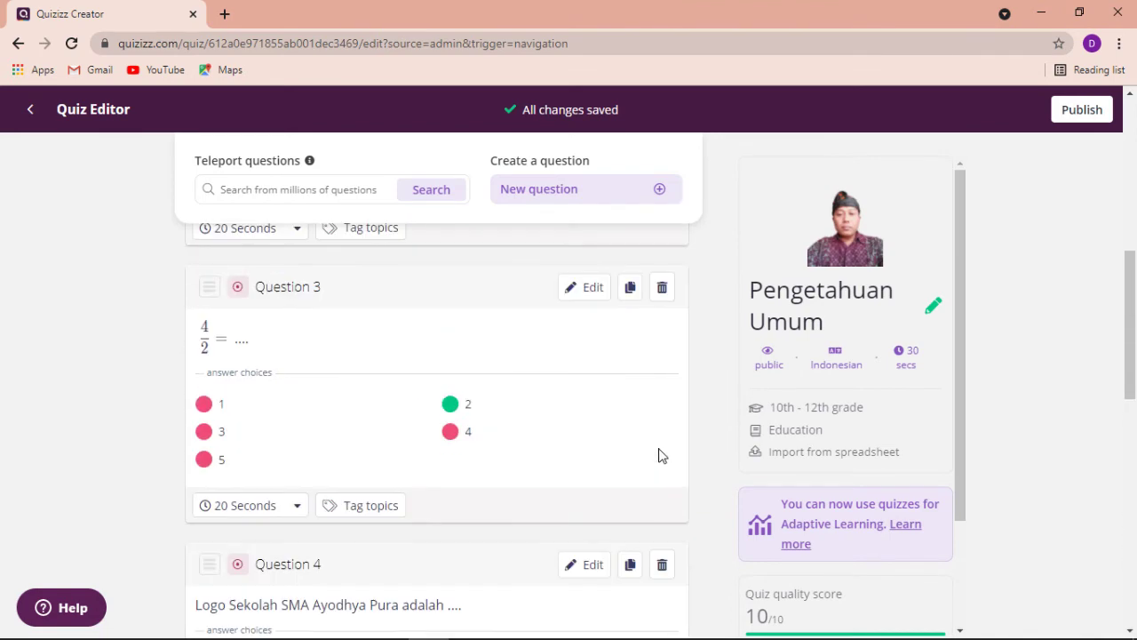
scroll(661, 456, "down", 2)
scroll(659, 456, "up", 2)
scroll(659, 455, "up", 6)
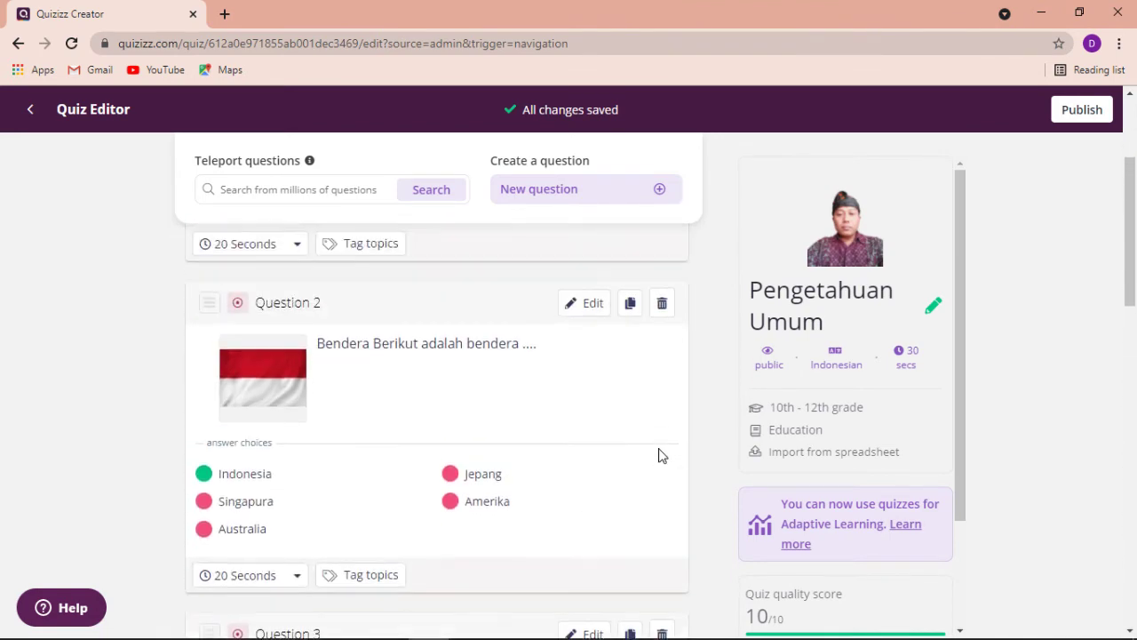
scroll(659, 455, "up", 1)
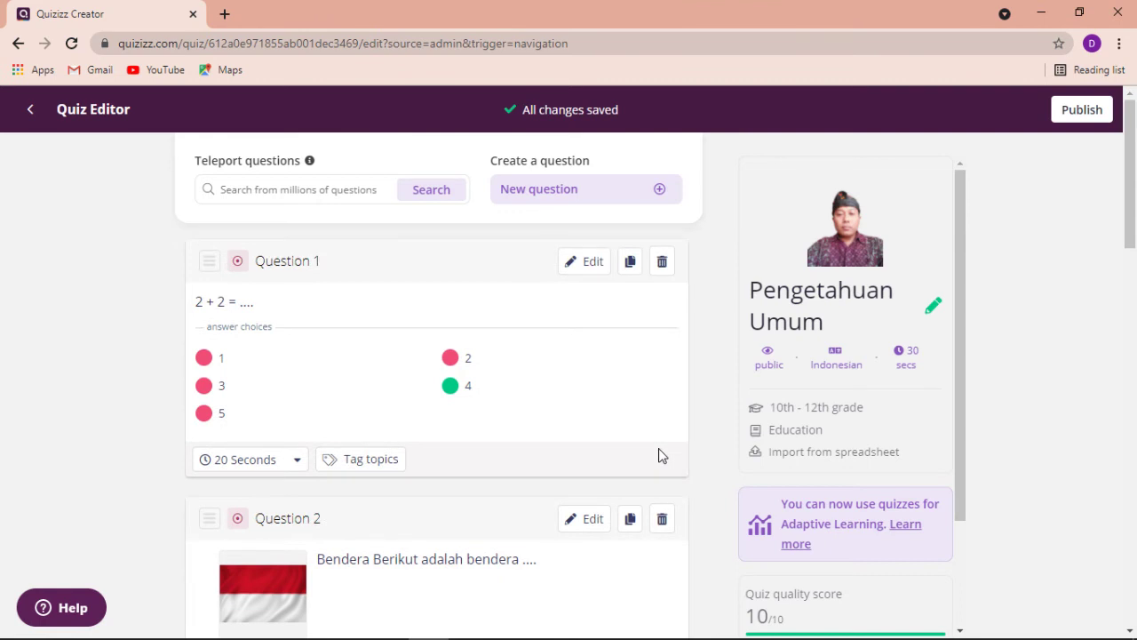
scroll(1025, 449, "down", 5)
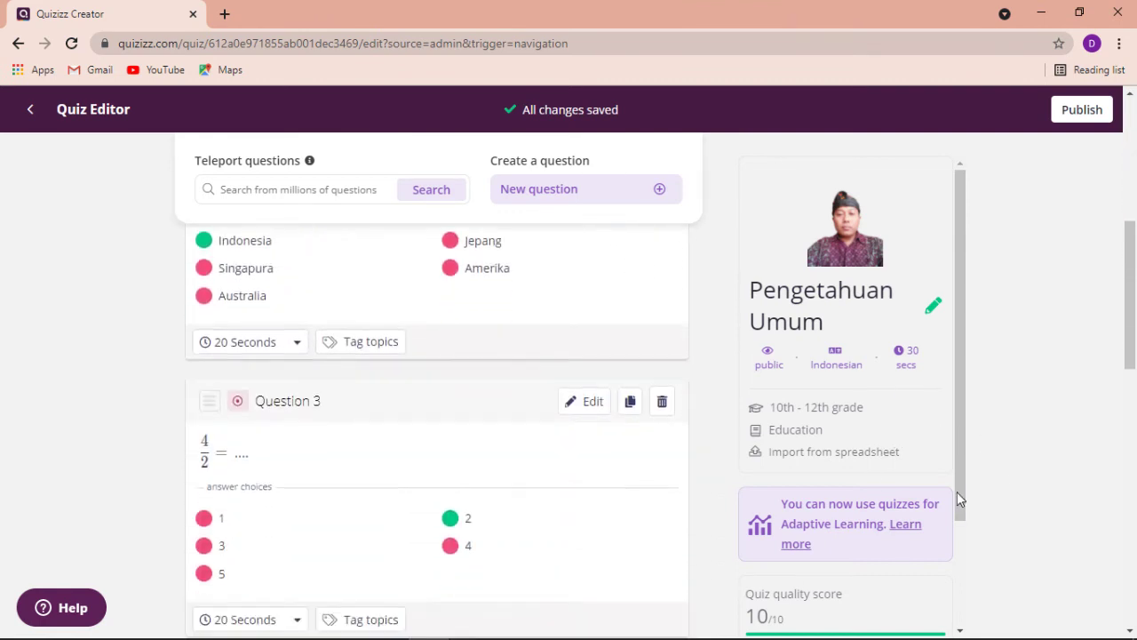
scroll(955, 488, "down", 2)
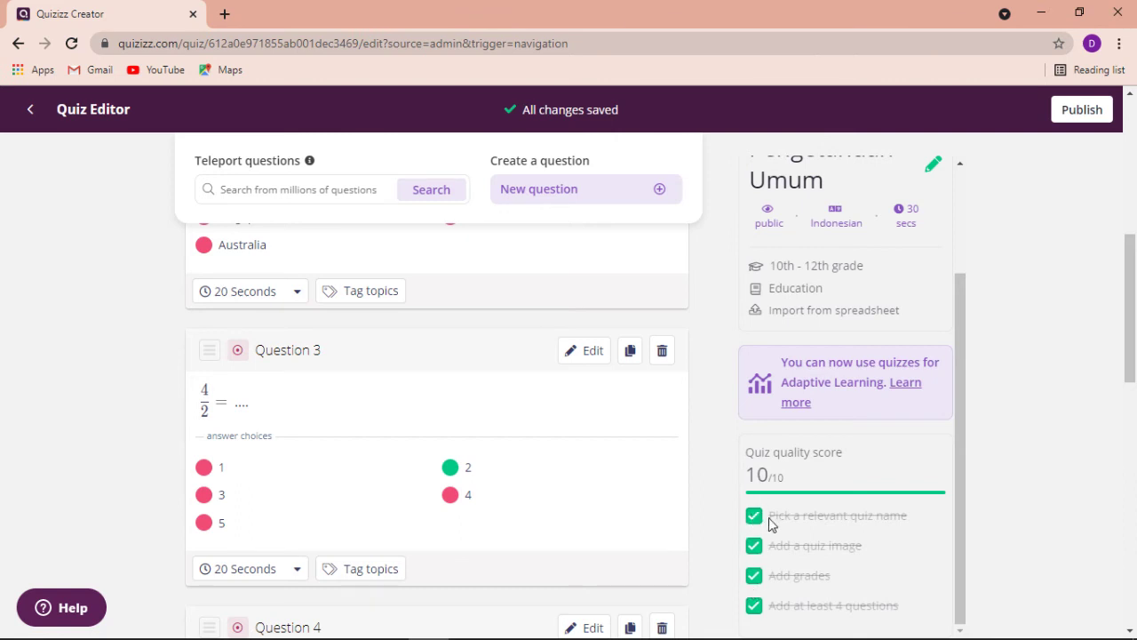
scroll(823, 438, "up", 1)
scroll(827, 399, "down", 3)
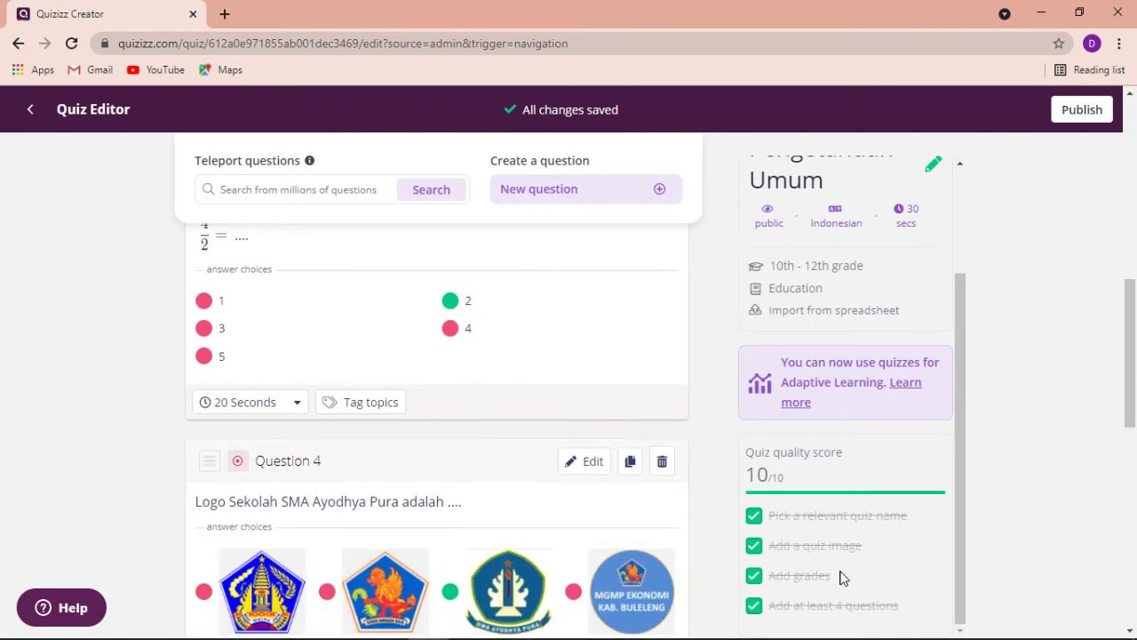
scroll(645, 465, "up", 6)
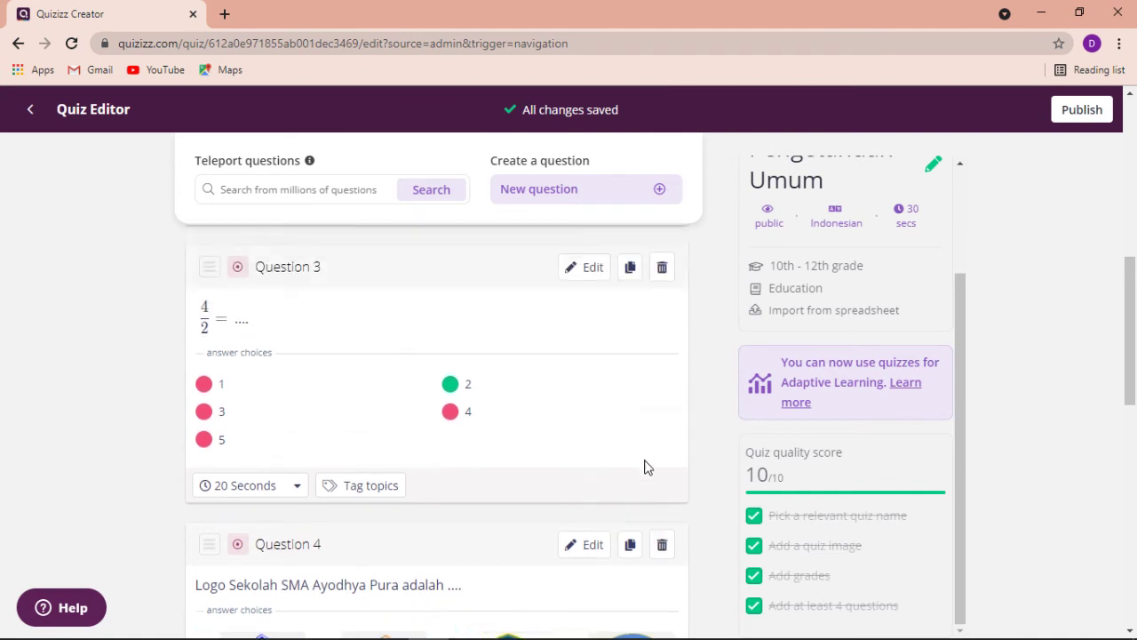
scroll(533, 329, "down", 4)
scroll(718, 373, "up", 1)
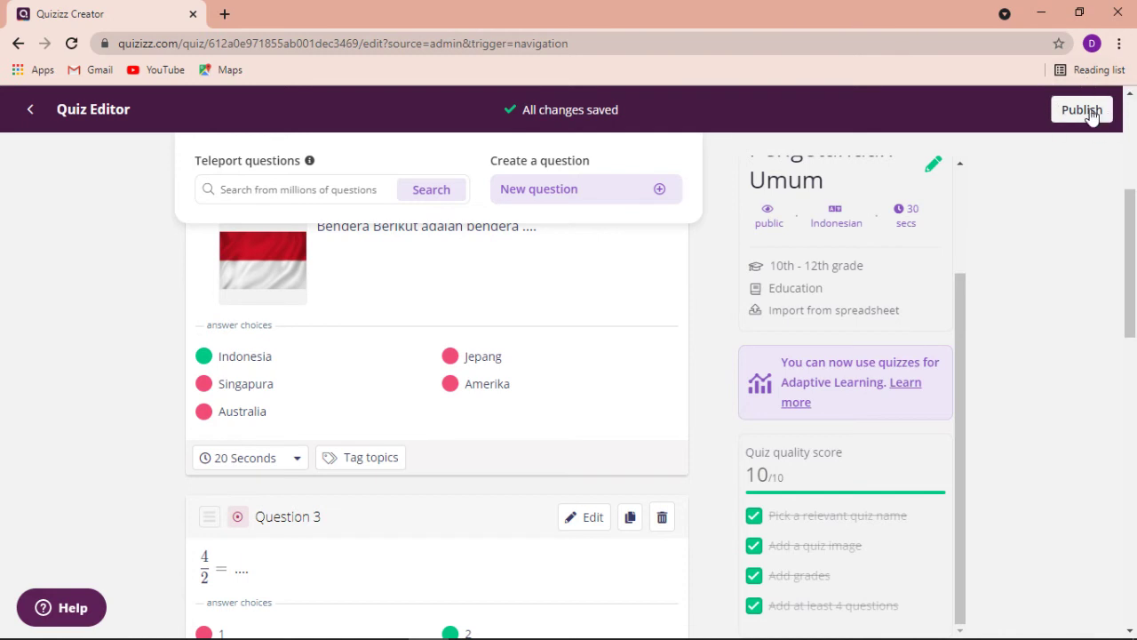
Step: Publish the quiz, copy its public shareable link and close the invite dialog
left_click(1089, 109)
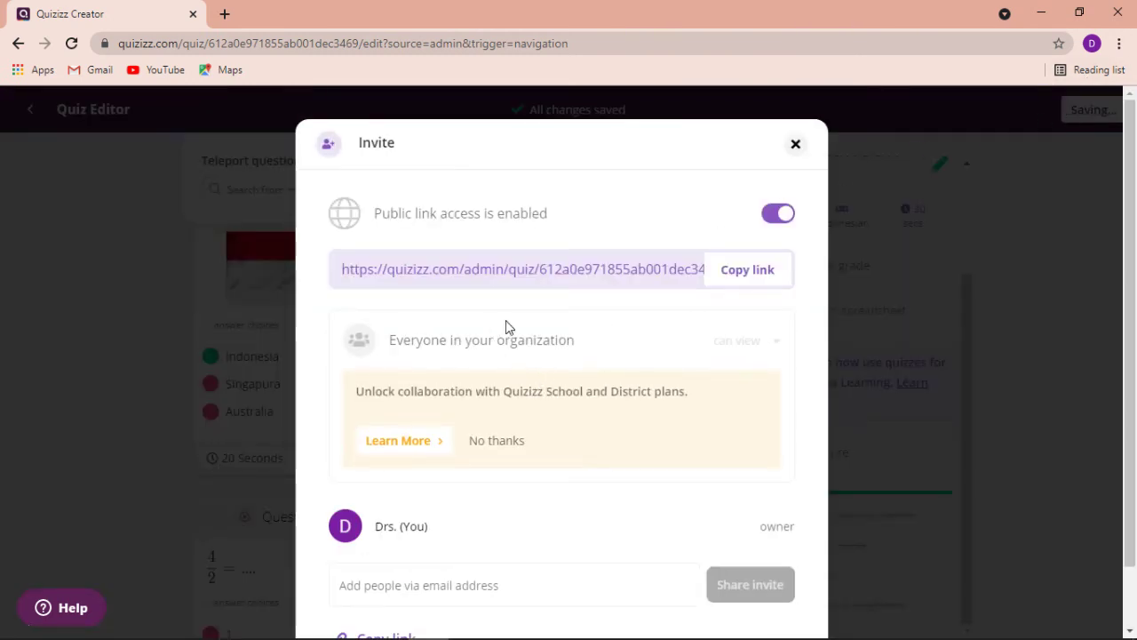
scroll(568, 419, "down", 2)
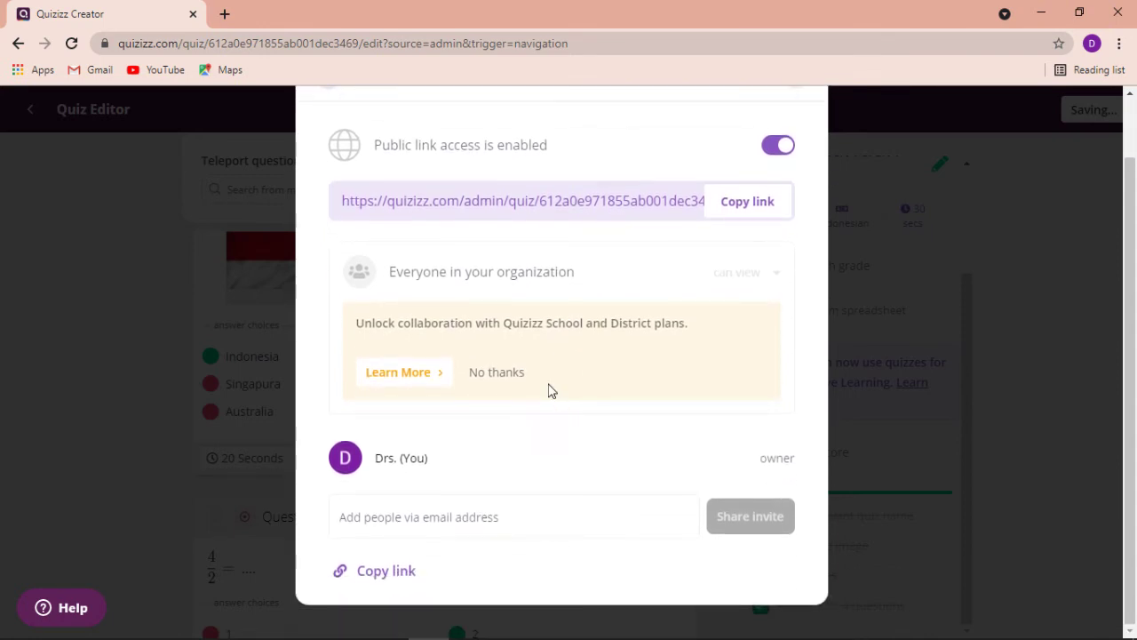
scroll(538, 363, "up", 2)
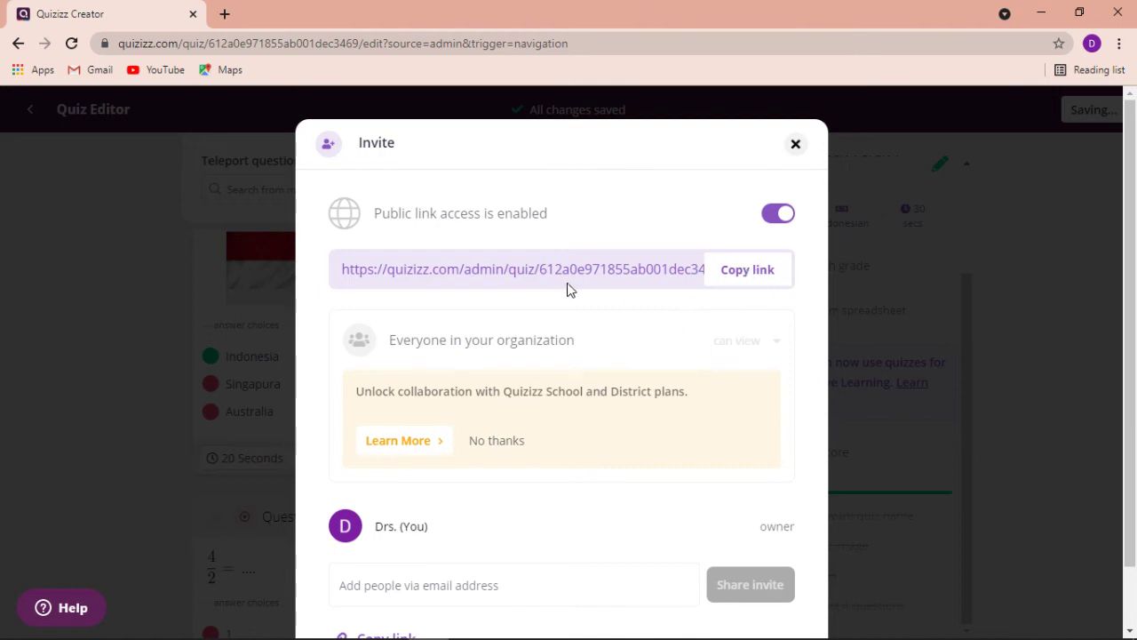
left_click(735, 279)
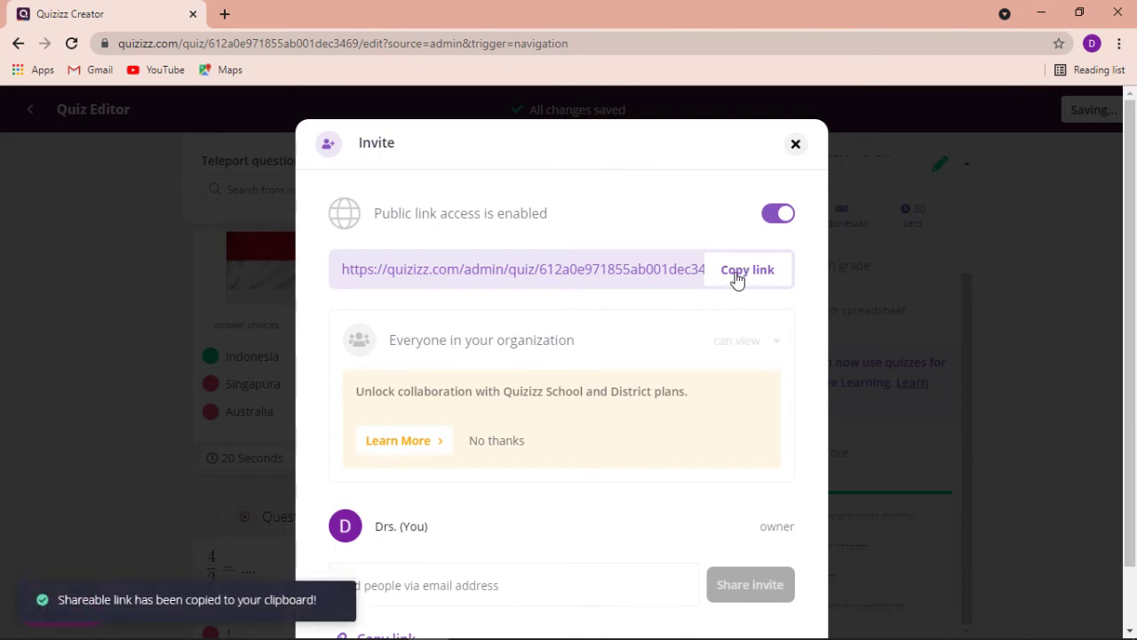
left_click(796, 146)
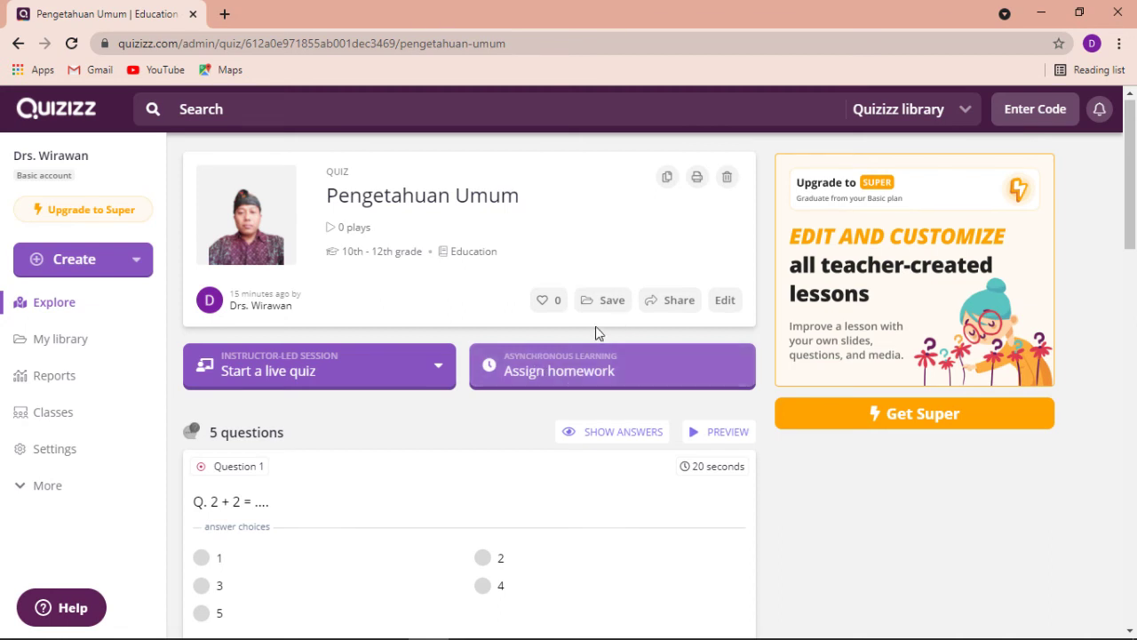
Step: Start assigning the Pengetahuan Umum quiz as homework and set its custom deadline date to Saturday, August 28
left_click(583, 375)
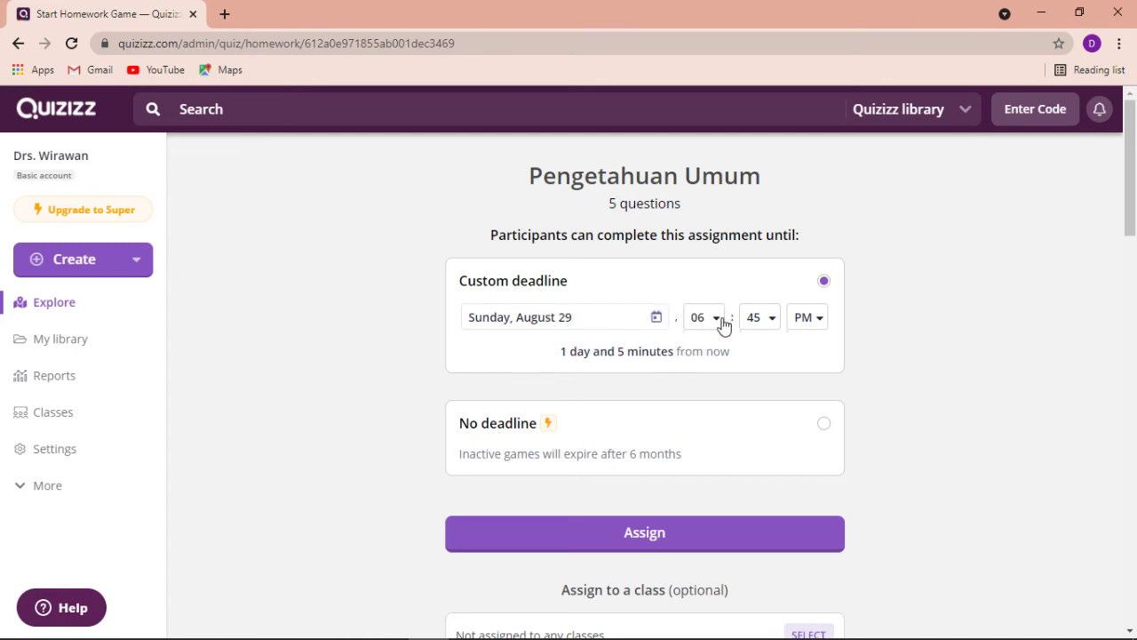
mouse_move(924, 636)
mouse_move(1034, 622)
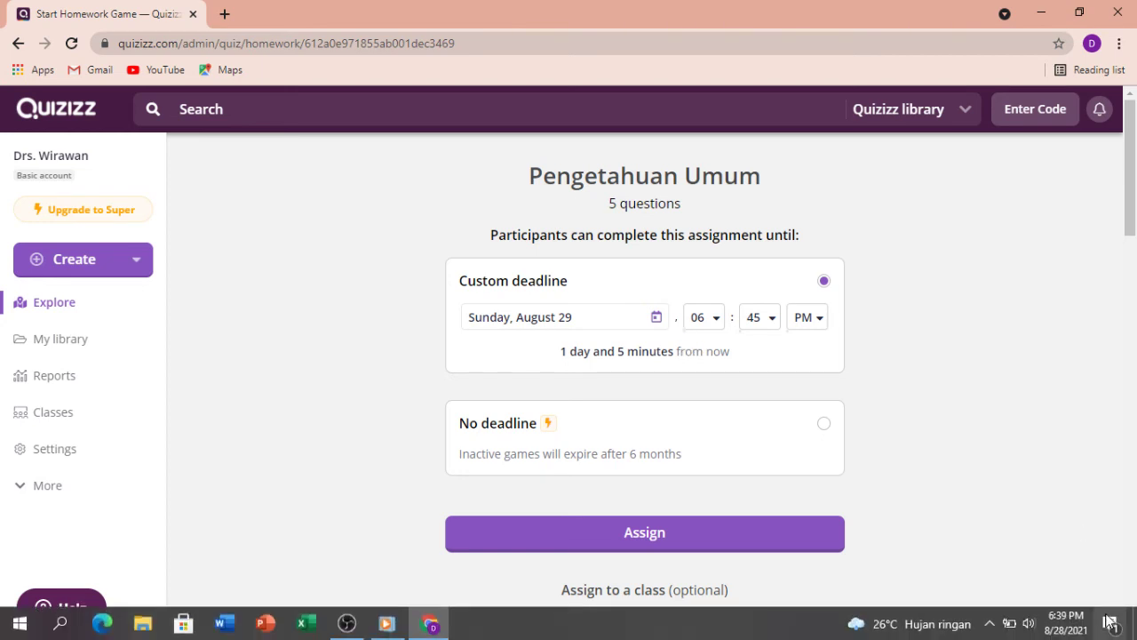
left_click(561, 324)
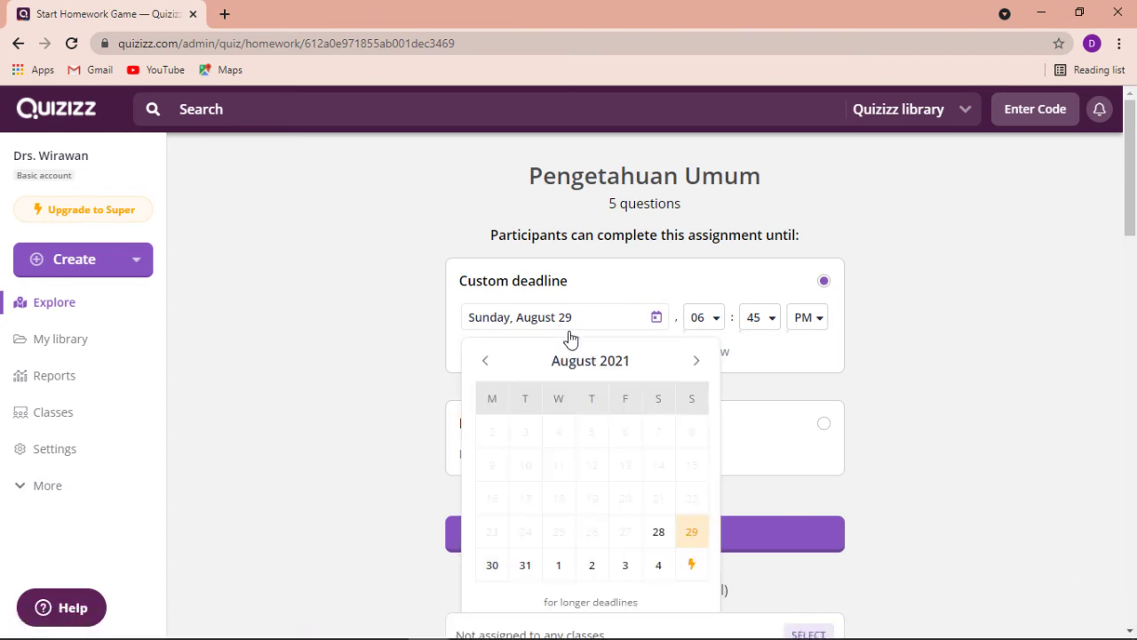
left_click(662, 534)
mouse_move(1104, 627)
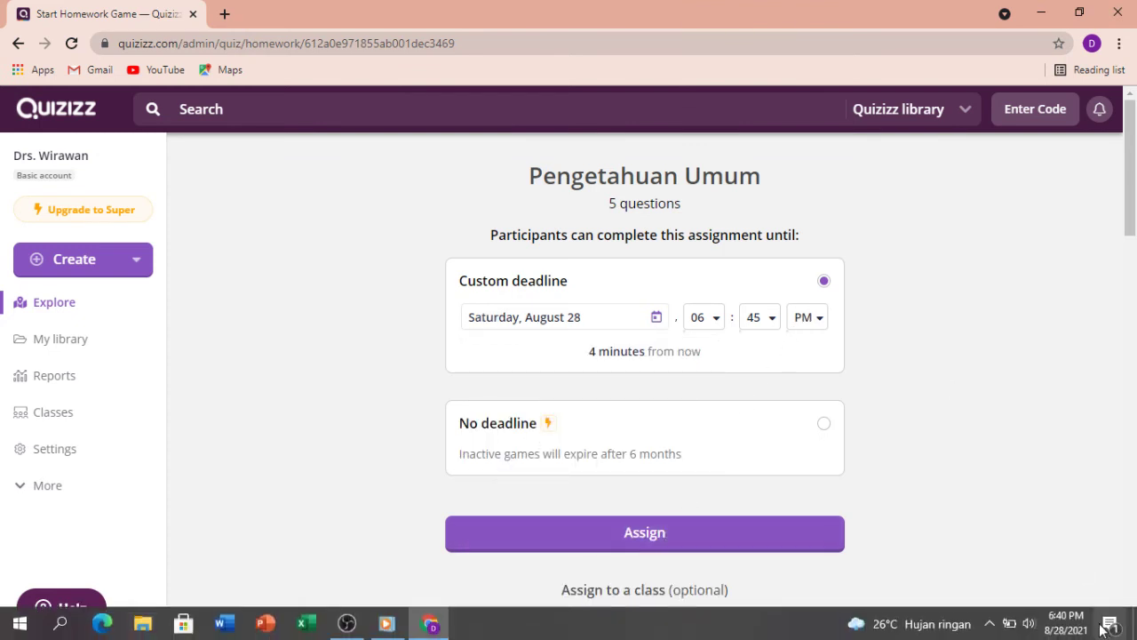
Step: Set the hour of the homework deadline to 08
left_click(716, 320)
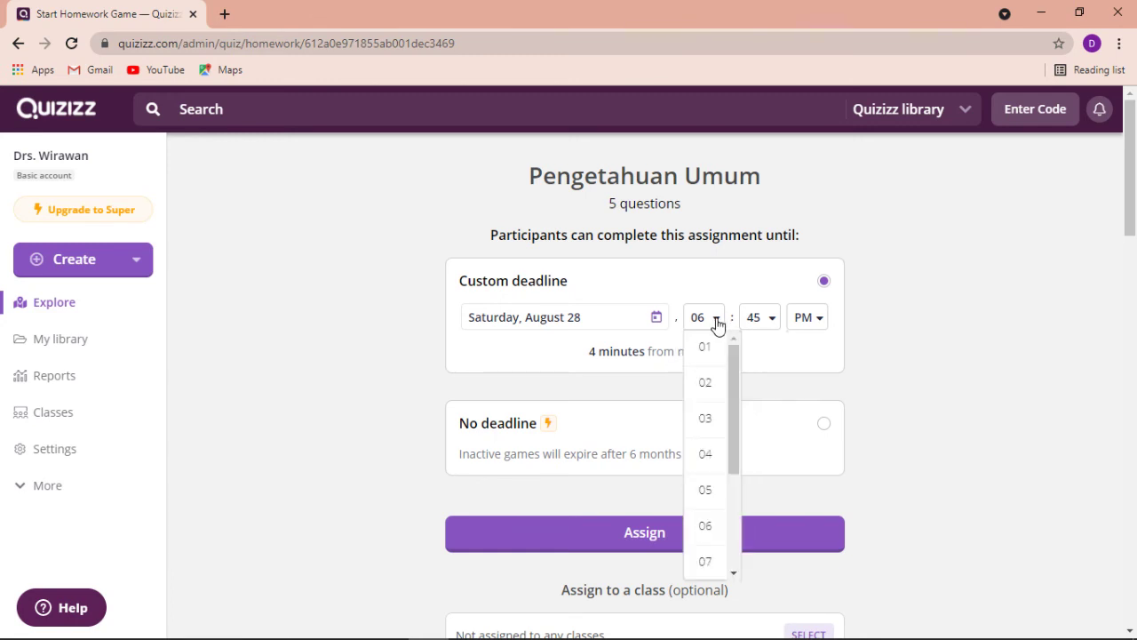
left_click(730, 501)
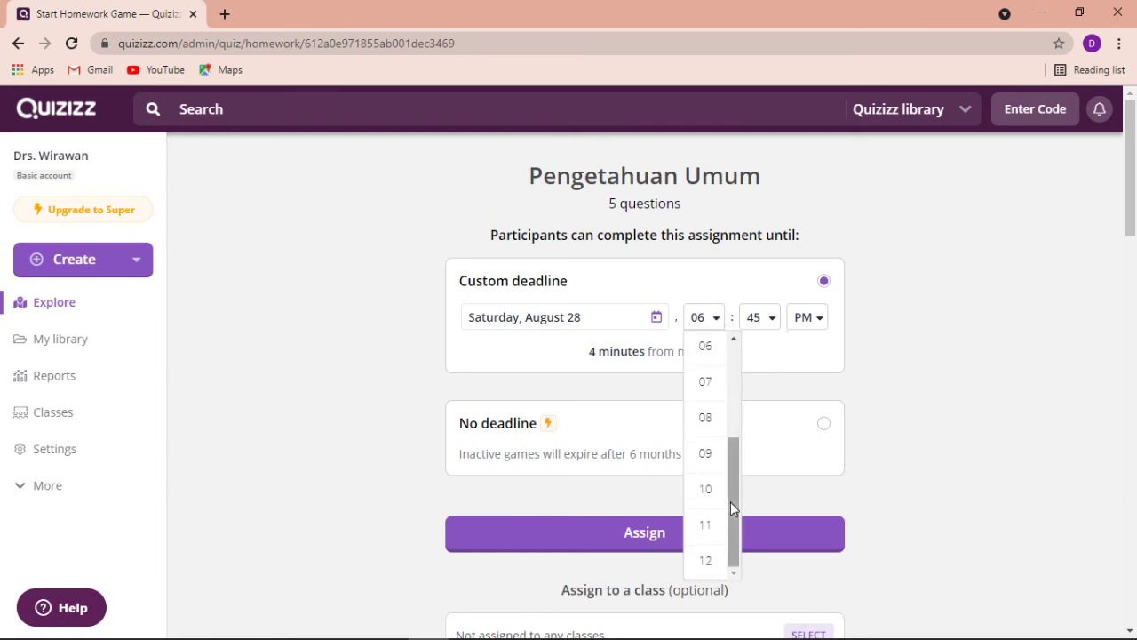
left_click(708, 419)
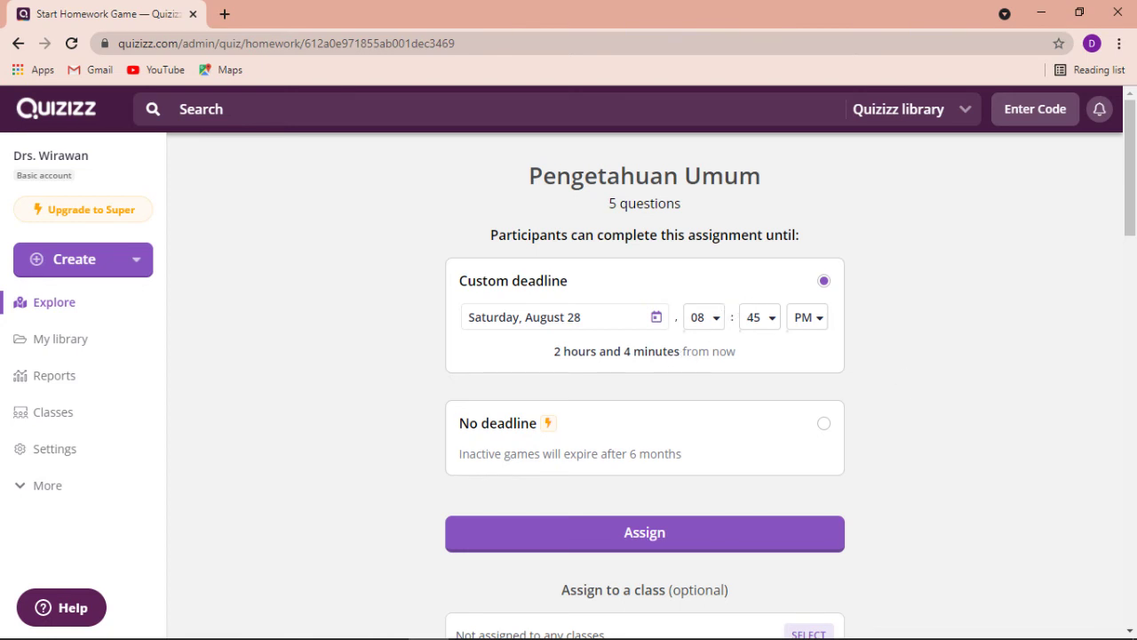
mouse_move(1069, 633)
Step: Look through the homework assignment's class option, adaptive learning and general settings
scroll(673, 366, "down", 1)
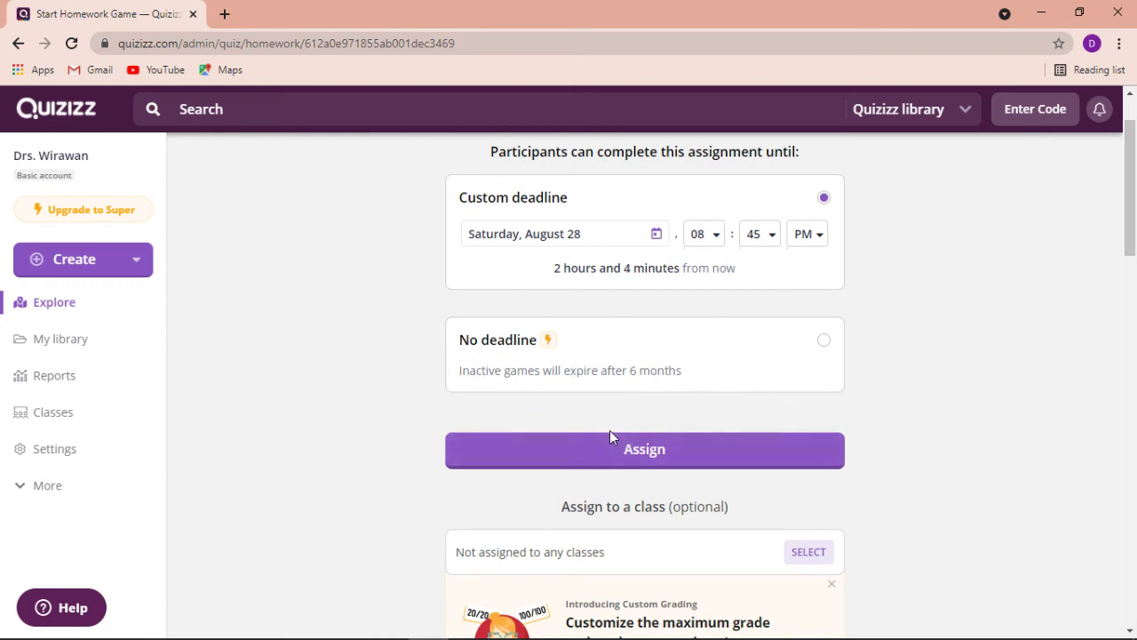
scroll(609, 436, "down", 3)
scroll(558, 418, "up", 2)
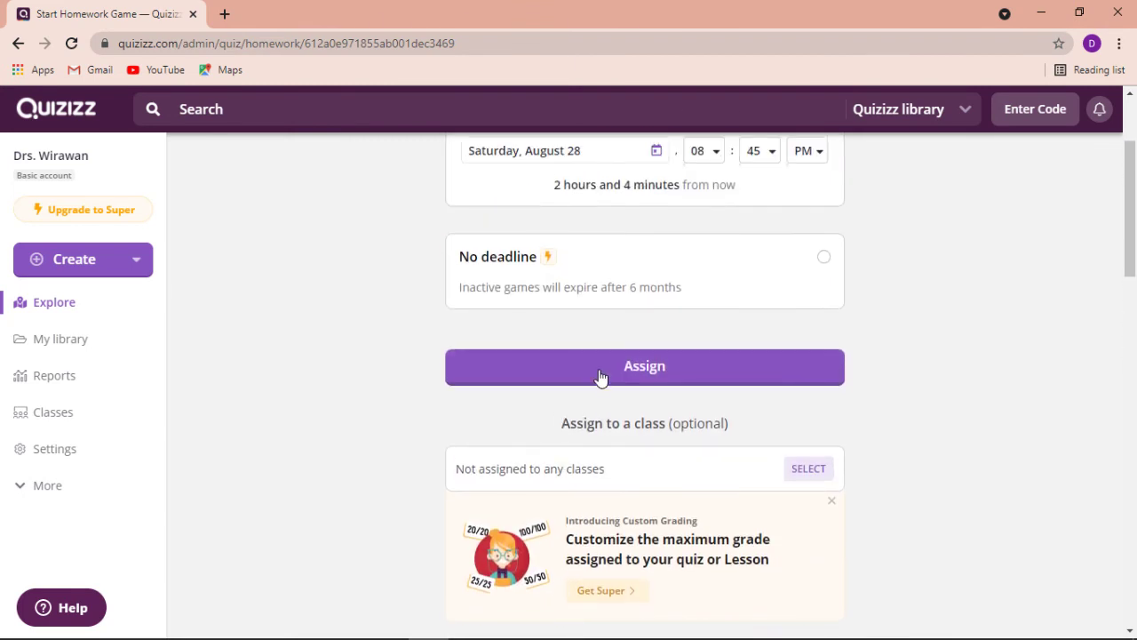
scroll(600, 377, "down", 3)
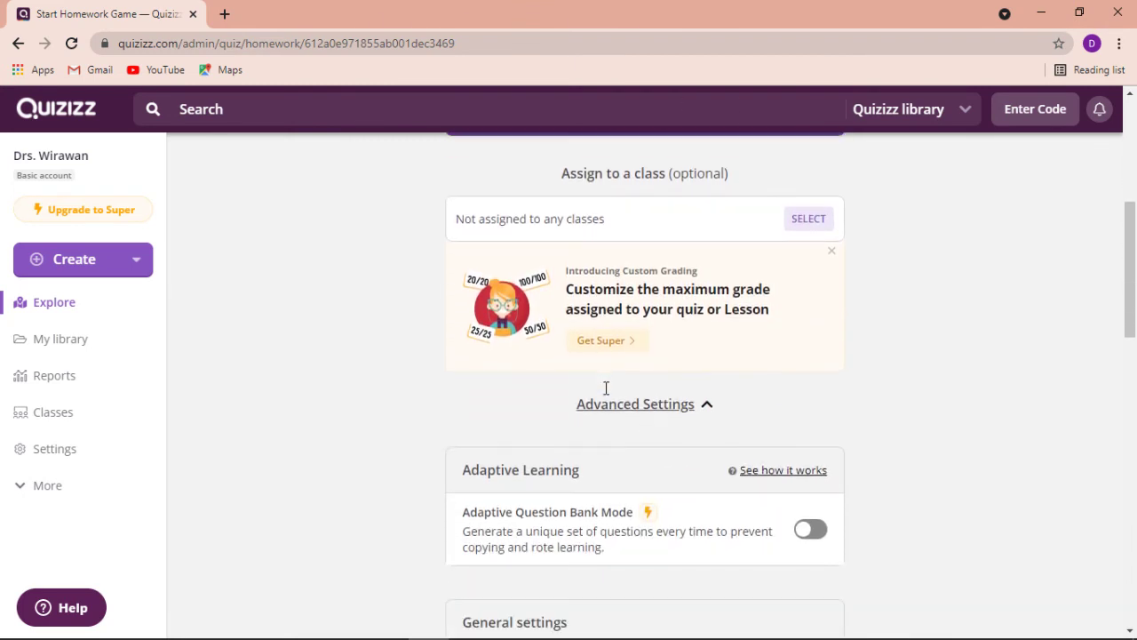
scroll(605, 389, "down", 2)
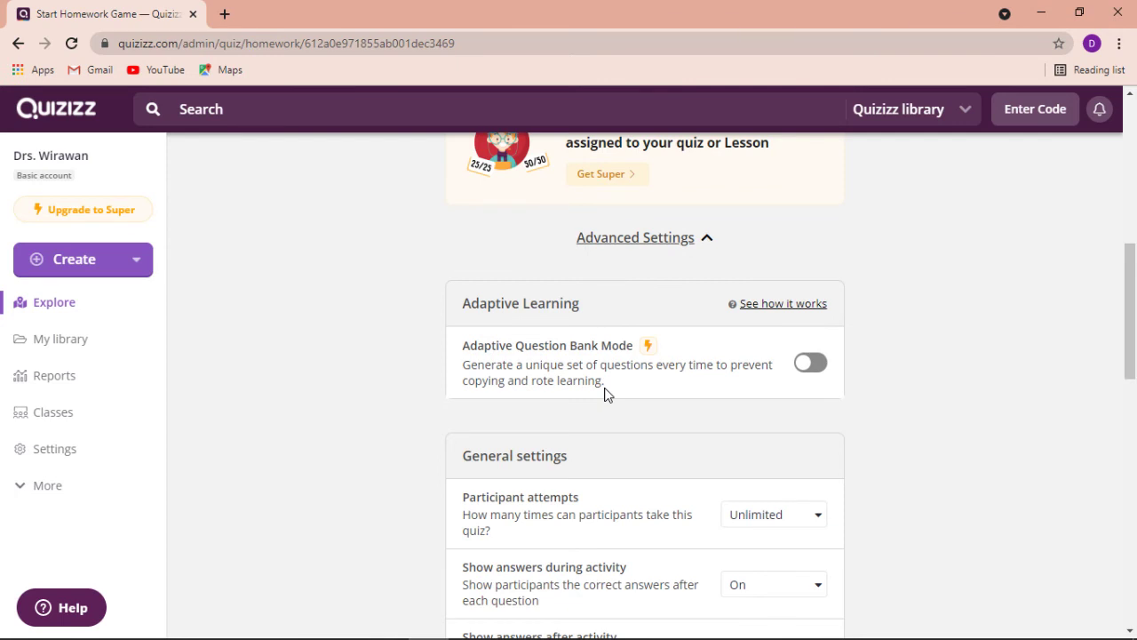
right_click(970, 208)
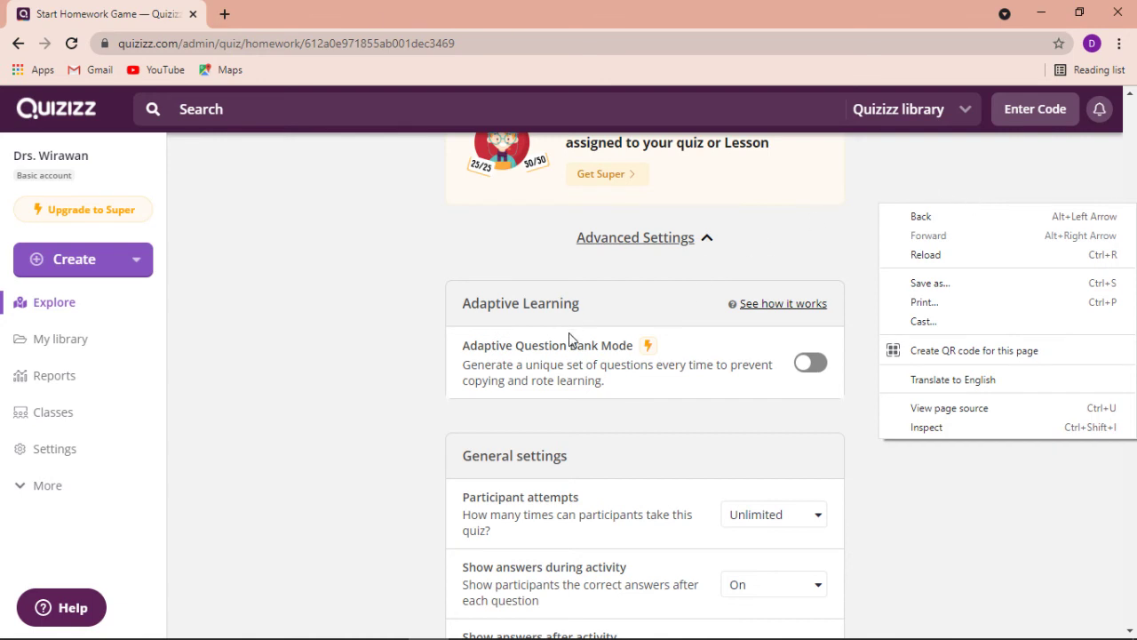
left_click(924, 177)
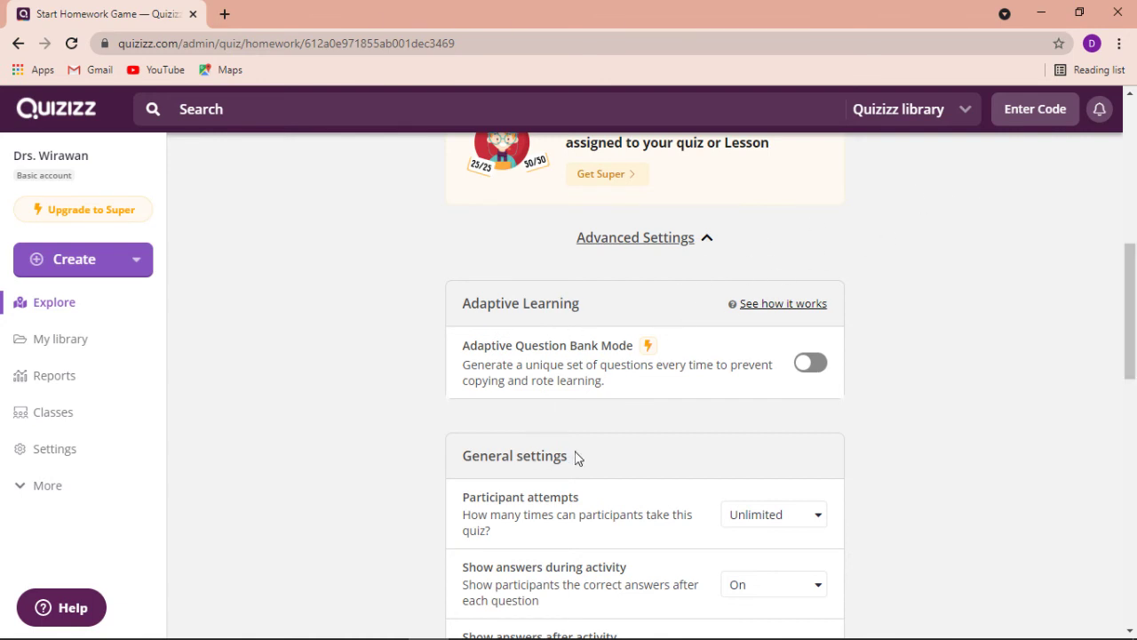
scroll(586, 462, "down", 1)
scroll(594, 469, "up", 2)
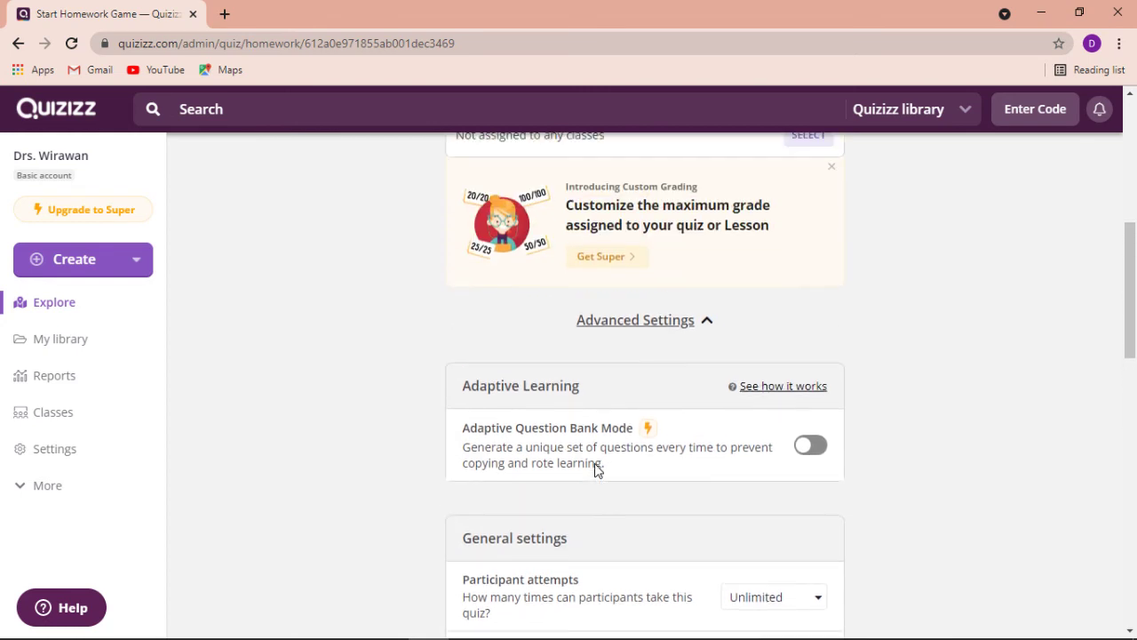
right_click(939, 202)
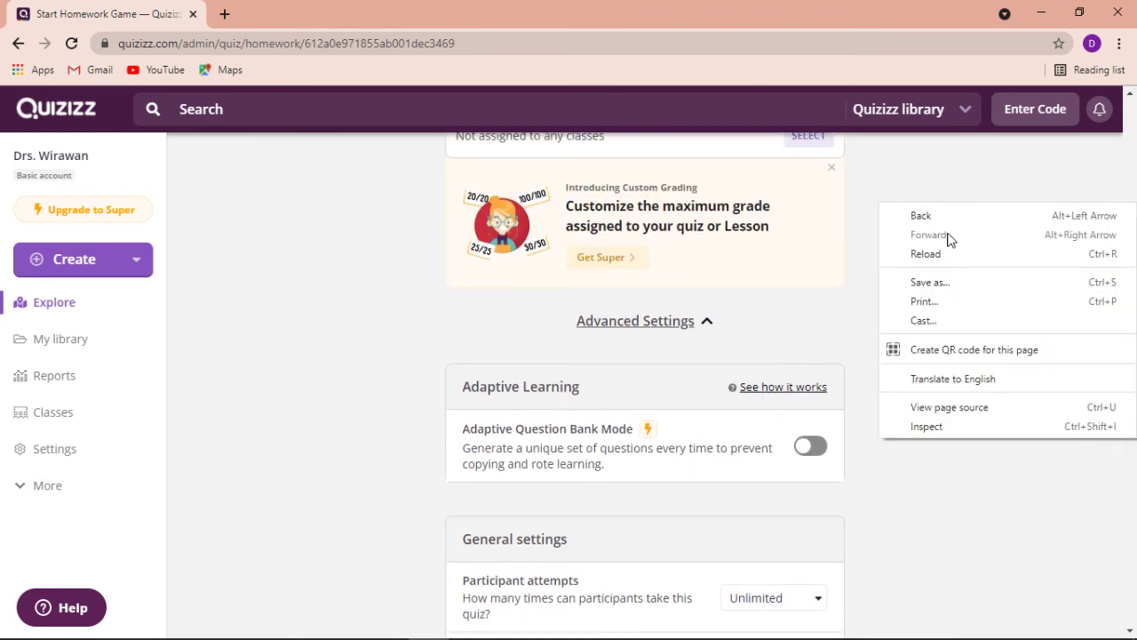
left_click(953, 379)
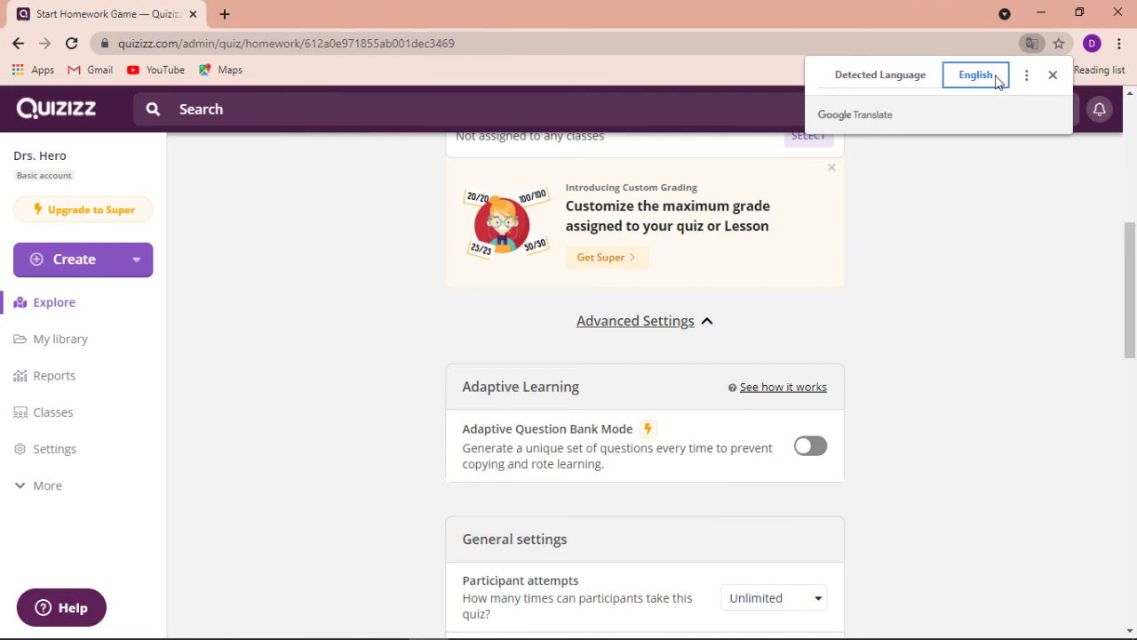
left_click(1026, 76)
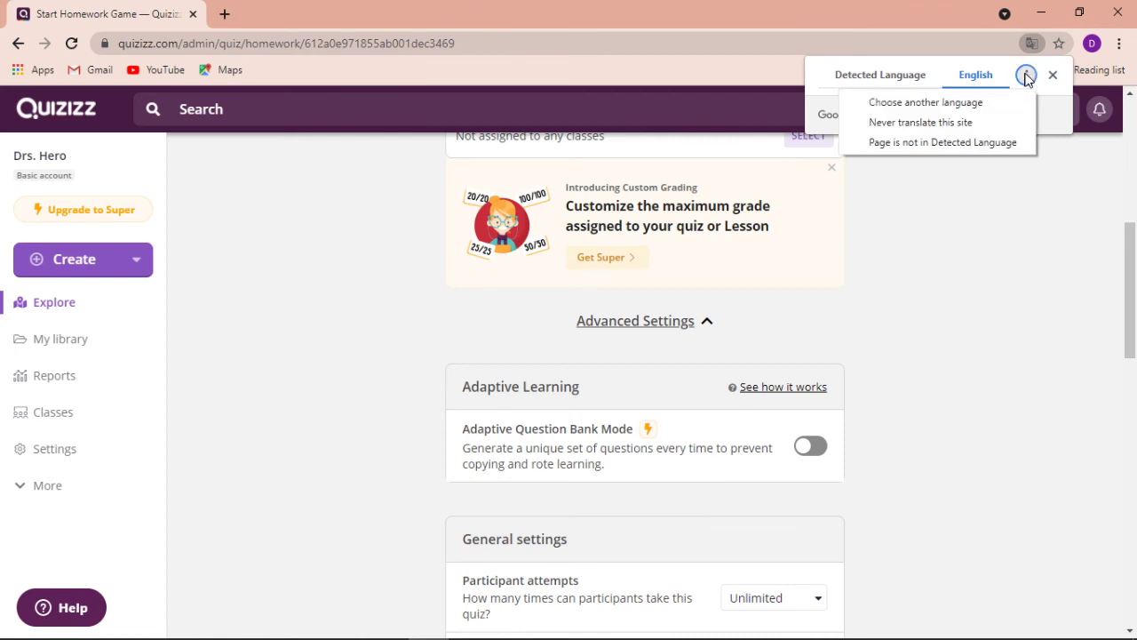
left_click(1026, 76)
left_click(901, 78)
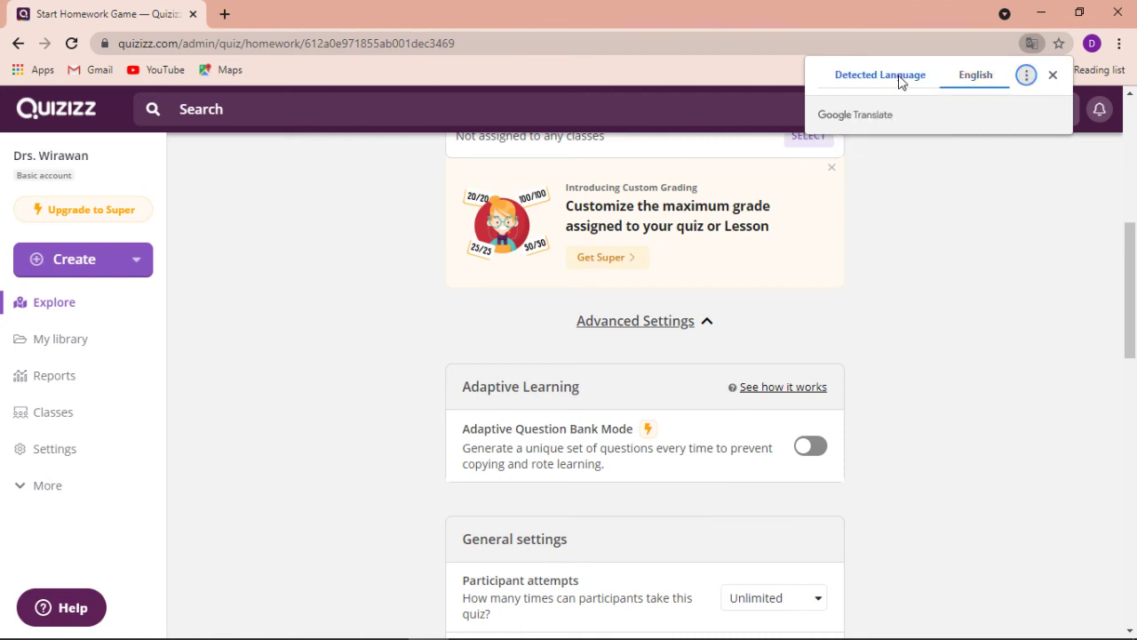
left_click(981, 78)
left_click(1026, 76)
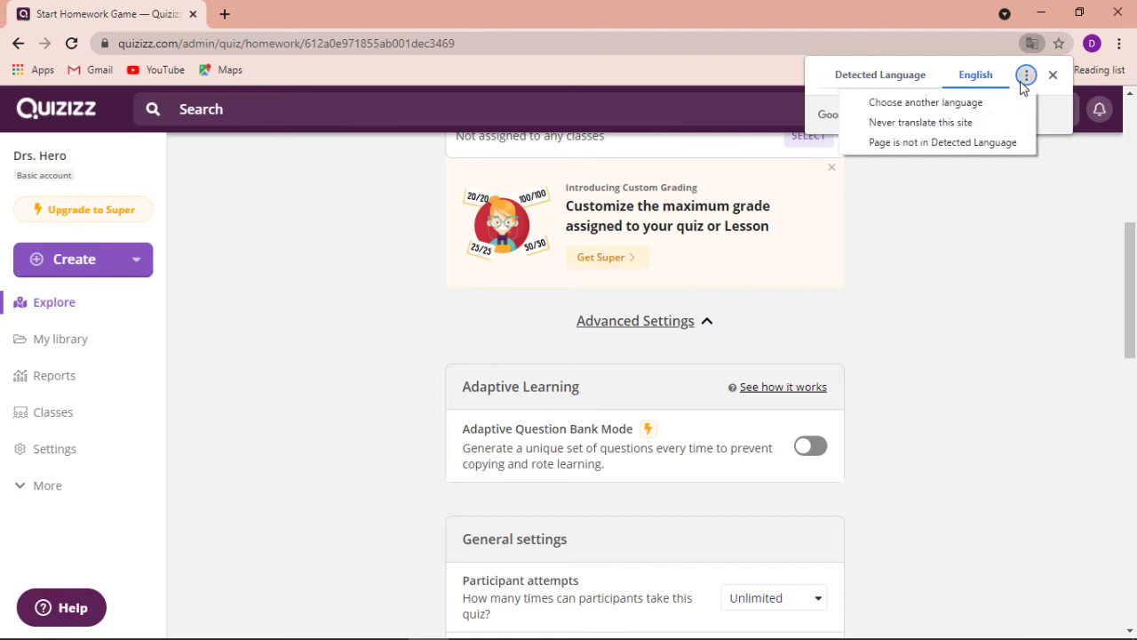
left_click(1007, 283)
Step: Translate the homework settings page into Indonesian with Google Translate and close the translation popup
right_click(992, 277)
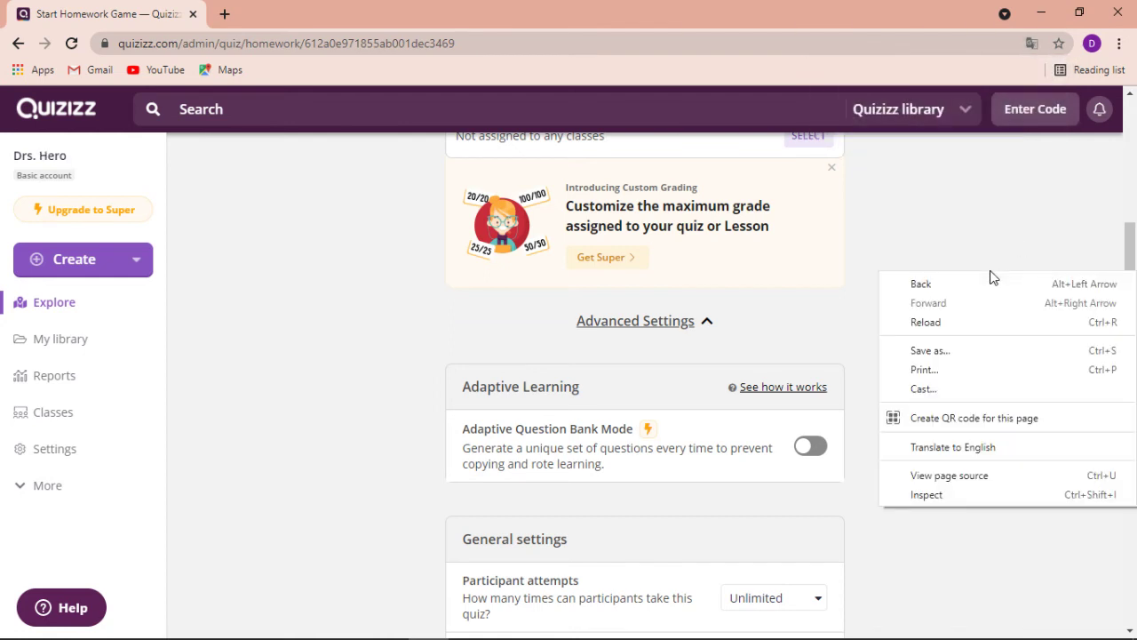
left_click(982, 453)
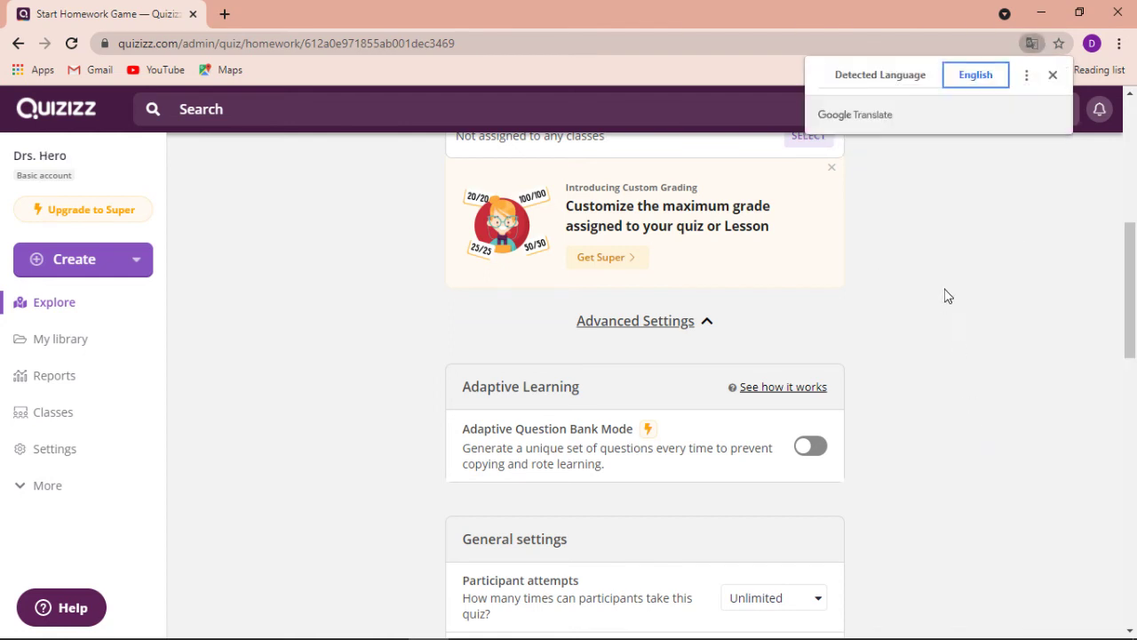
left_click(1026, 74)
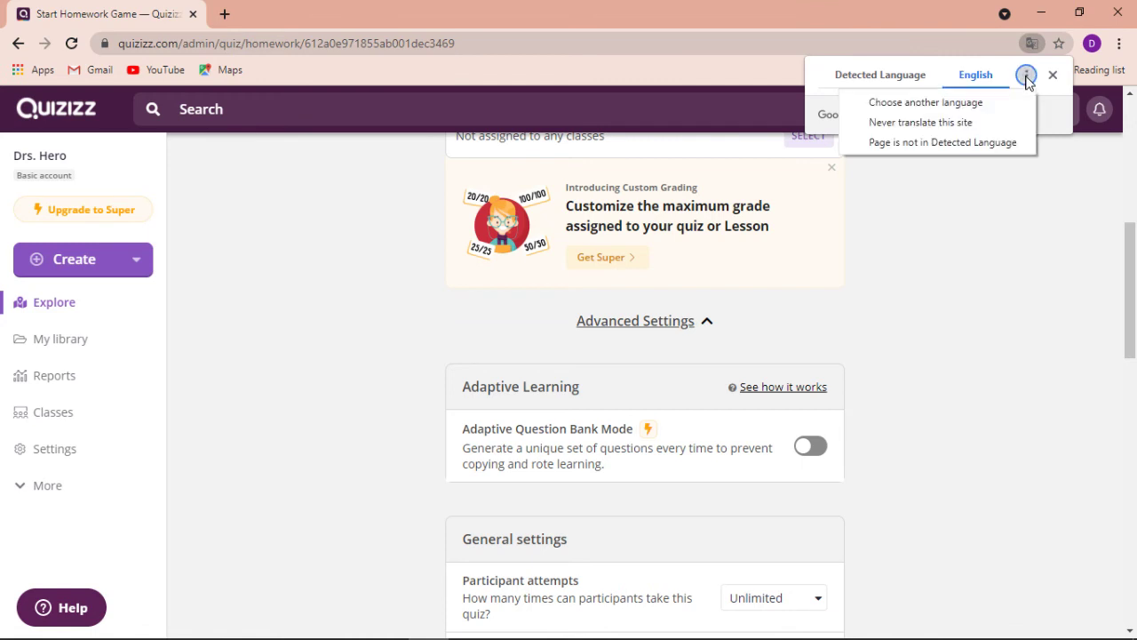
left_click(998, 108)
left_click(1000, 114)
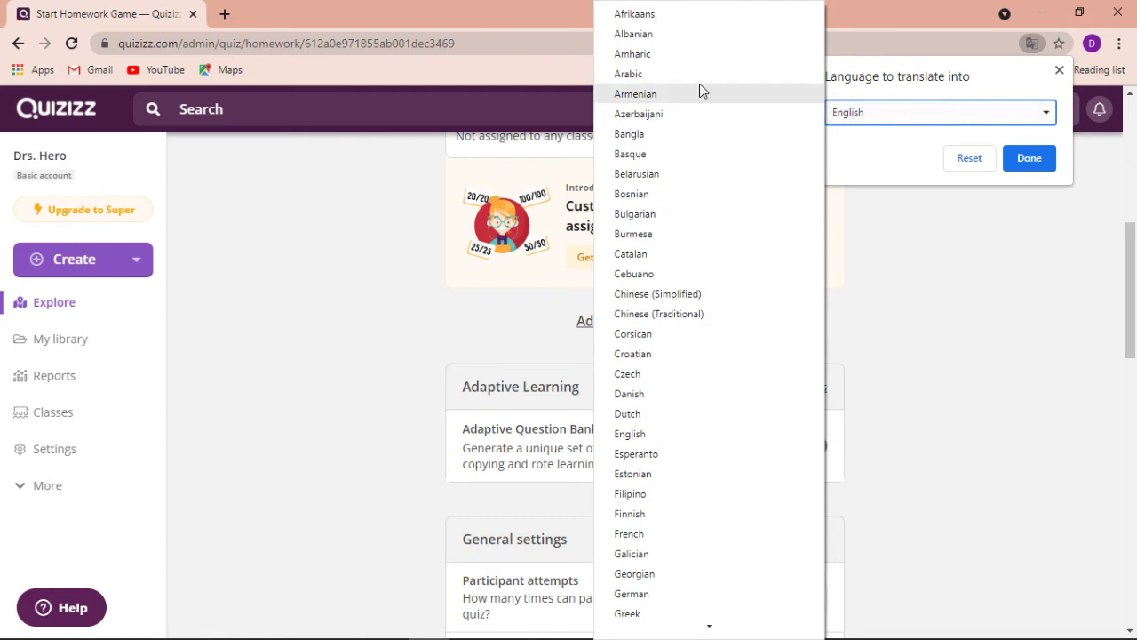
scroll(675, 395, "down", 1)
scroll(675, 395, "down", 5)
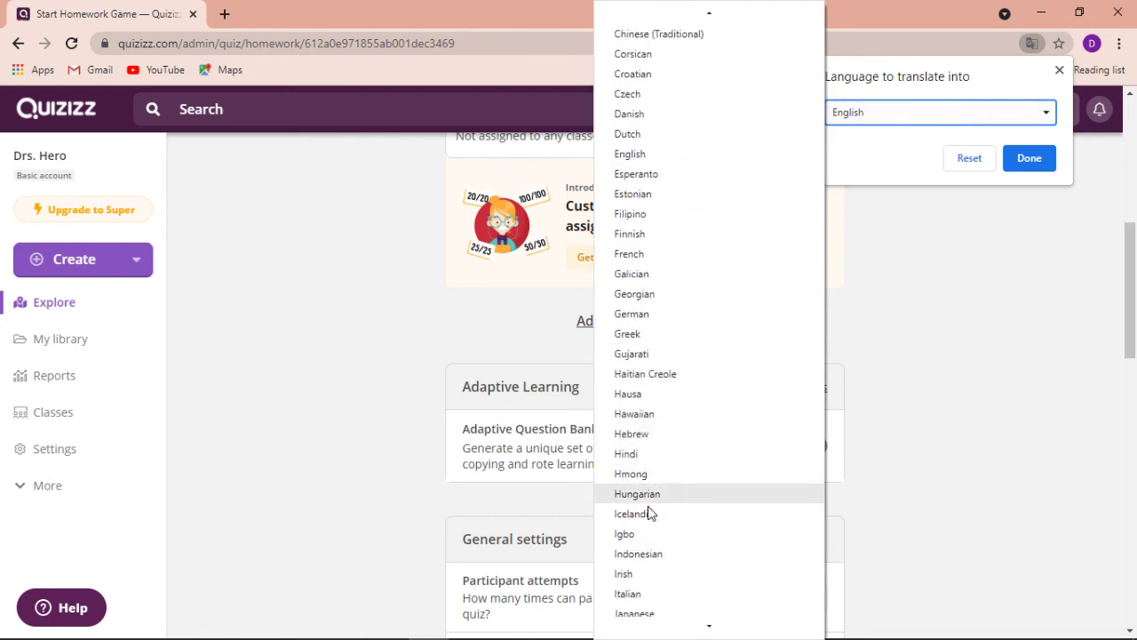
left_click(655, 556)
left_click(1004, 165)
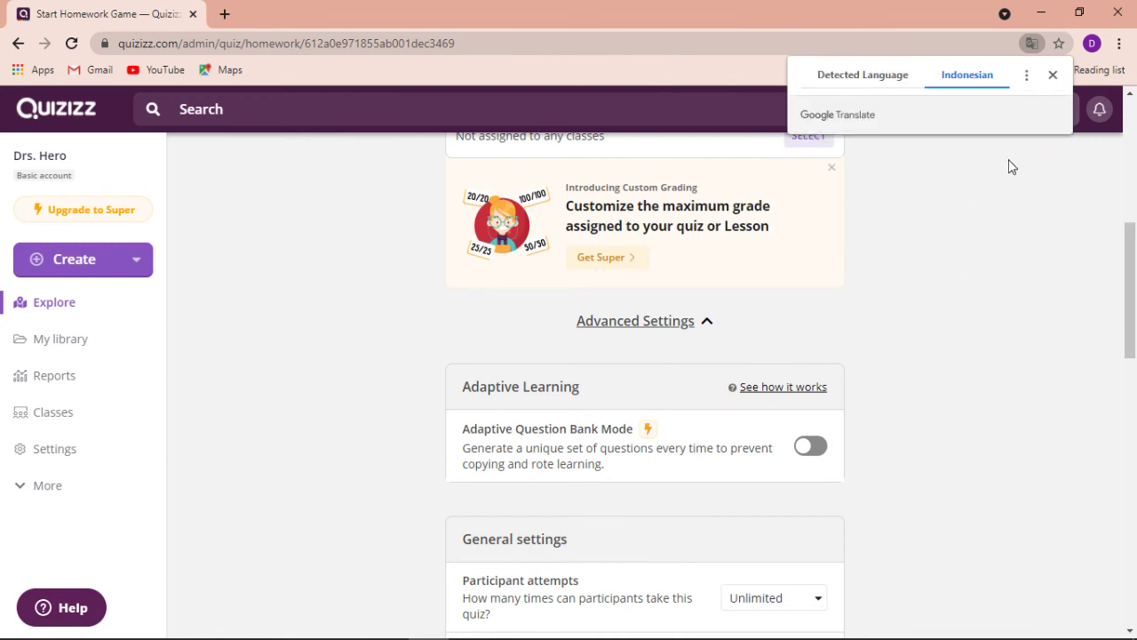
left_click(1013, 234)
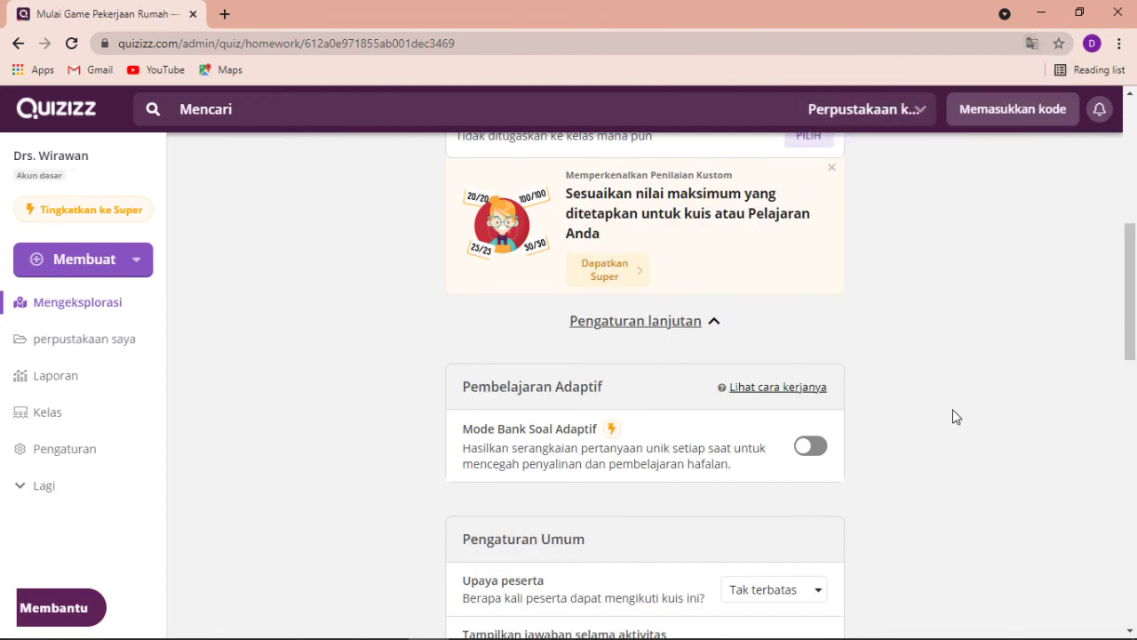
Step: Try to turn on the adaptive question bank mode (Mode Bank Soal Adaptif) and decline the Super upgrade offer
scroll(956, 391, "up", 1)
scroll(955, 392, "up", 3)
scroll(956, 392, "down", 1)
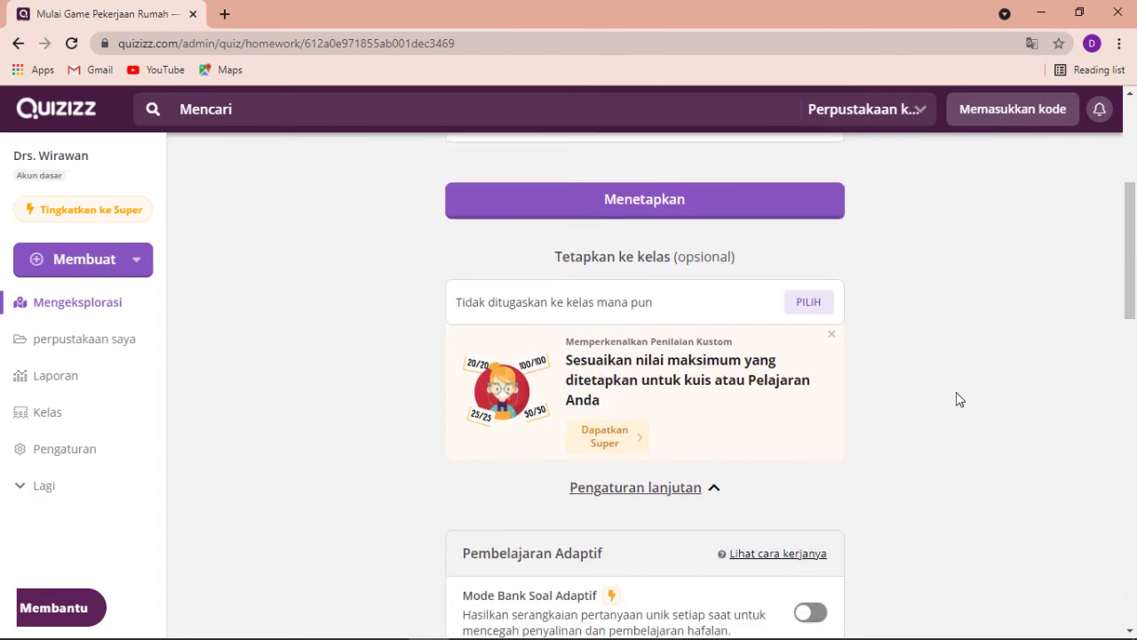
scroll(956, 392, "up", 4)
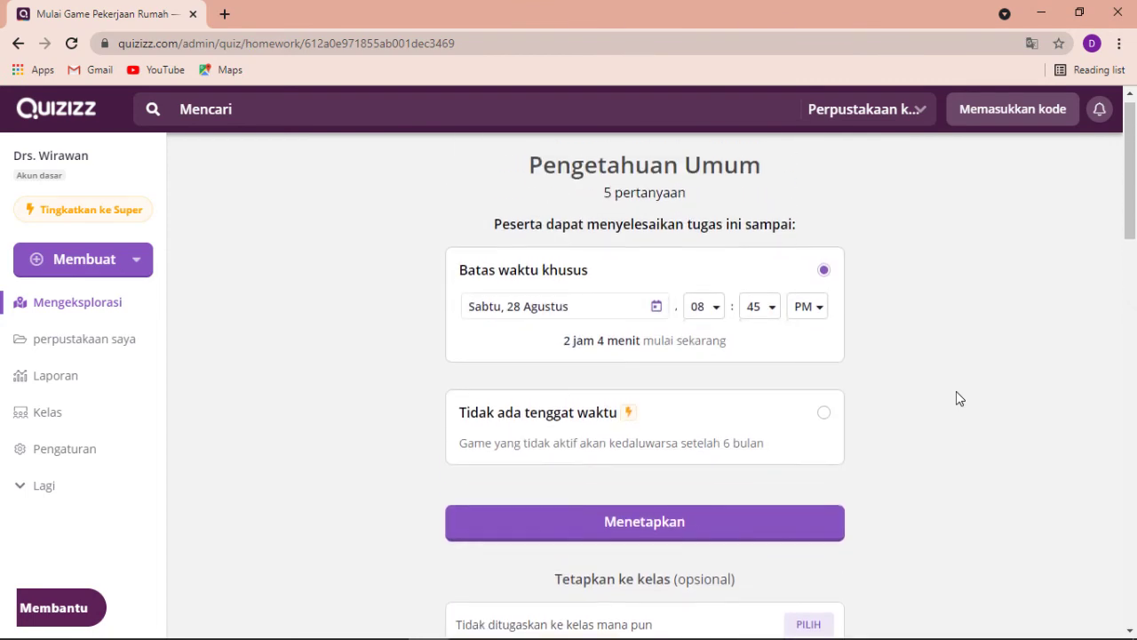
scroll(955, 391, "down", 7)
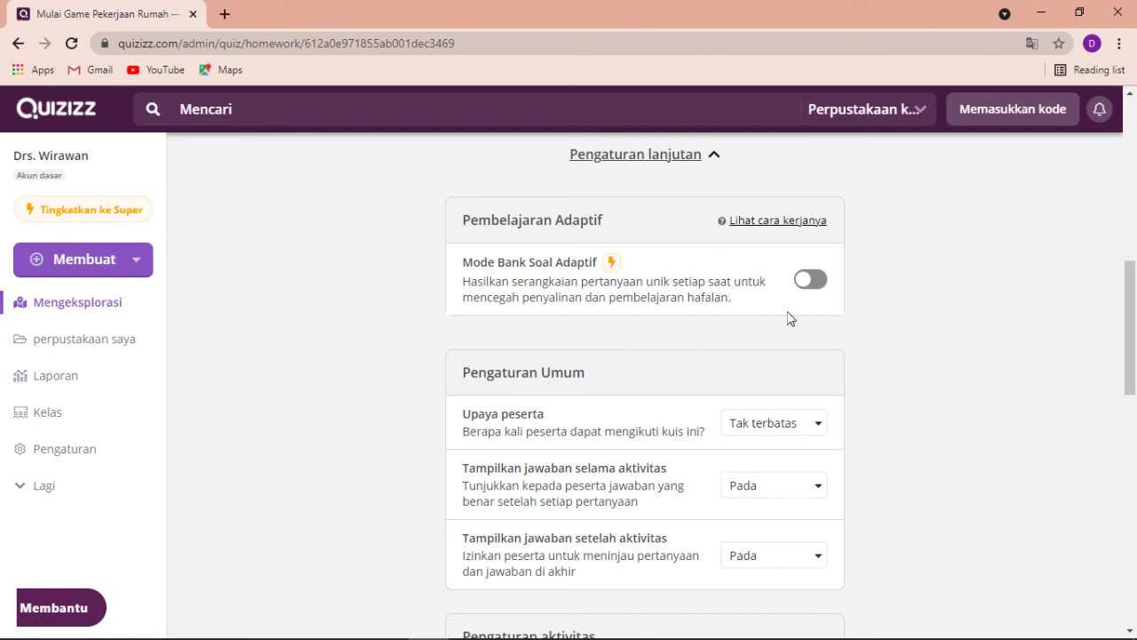
left_click(816, 281)
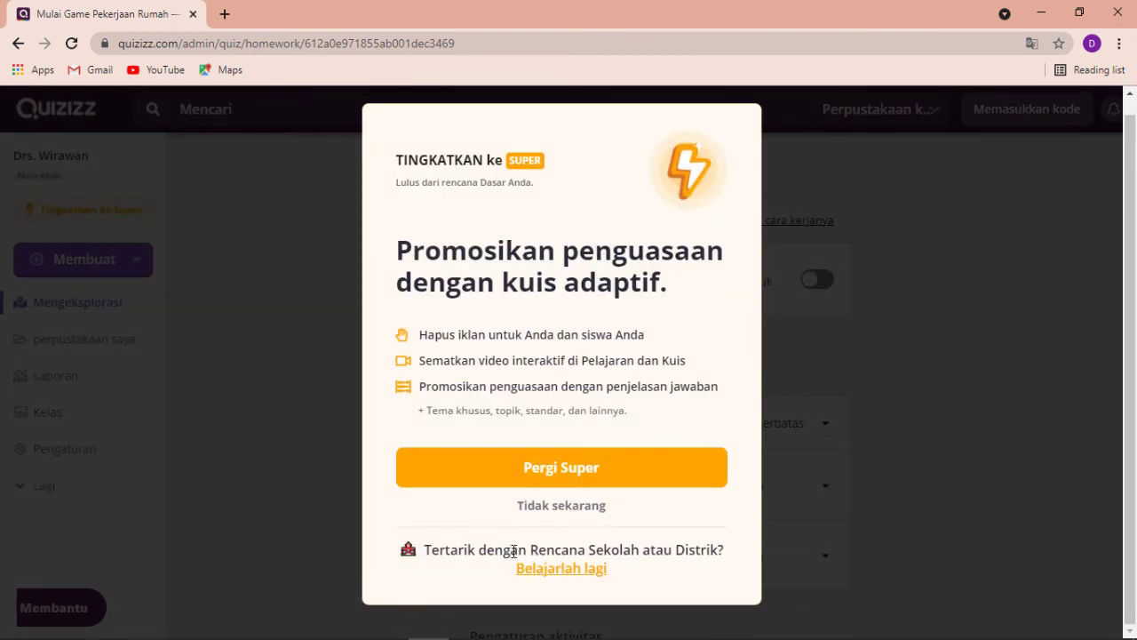
left_click(551, 506)
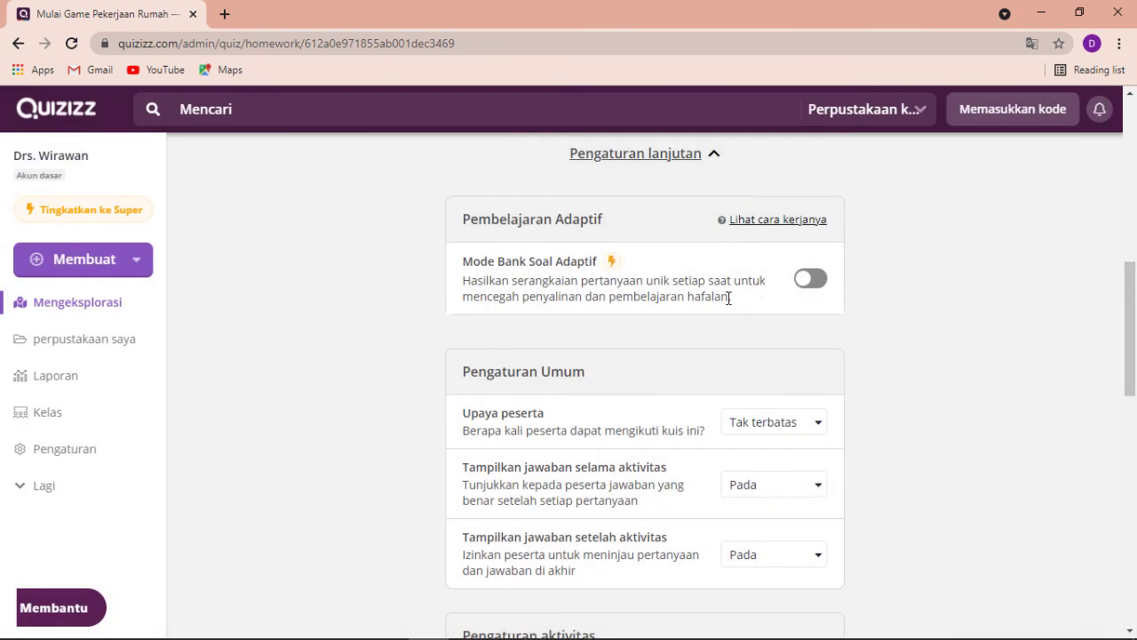
Step: Try limiting the participant attempts (Upaya peserta) to 1, 2 and 3 in the general settings
scroll(715, 297, "down", 4)
scroll(715, 298, "down", 5)
scroll(725, 287, "up", 4)
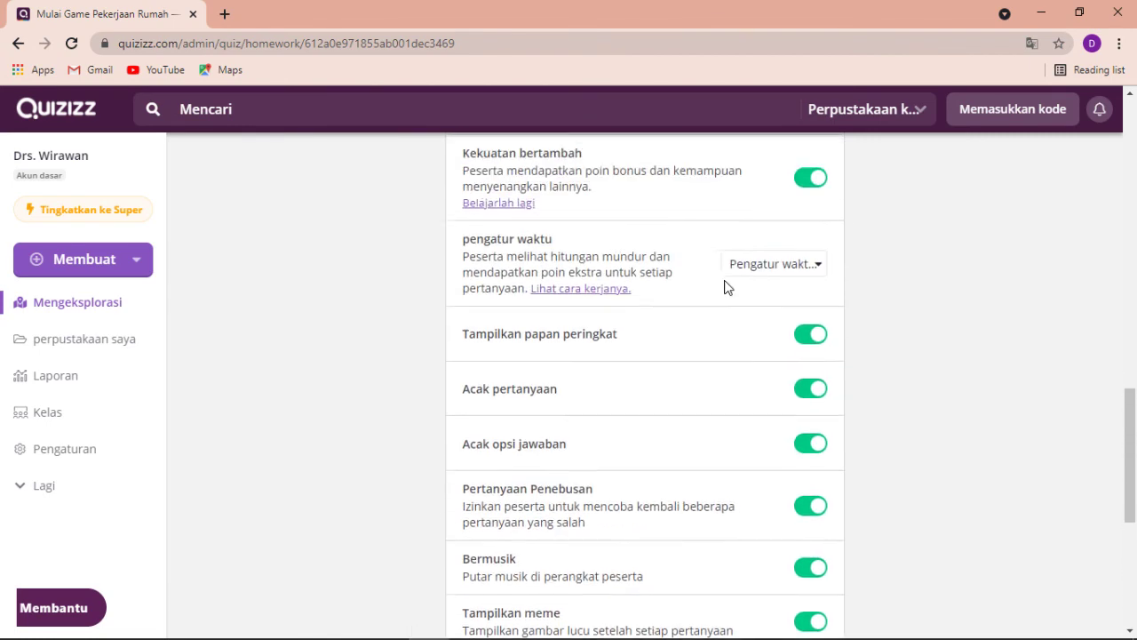
scroll(725, 285, "up", 3)
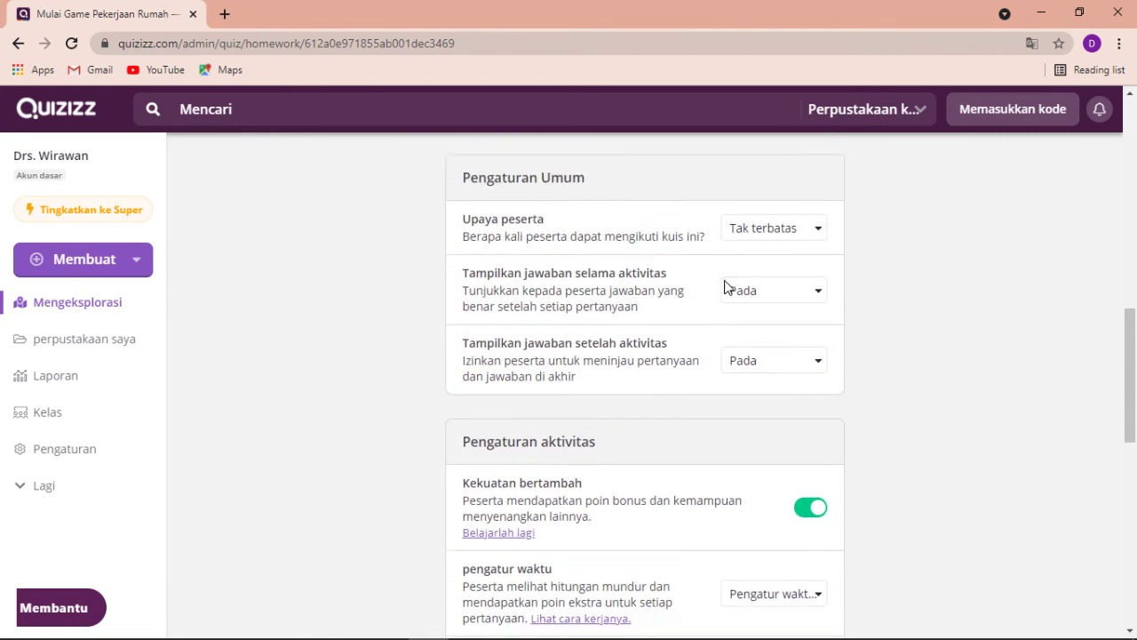
scroll(726, 287, "up", 1)
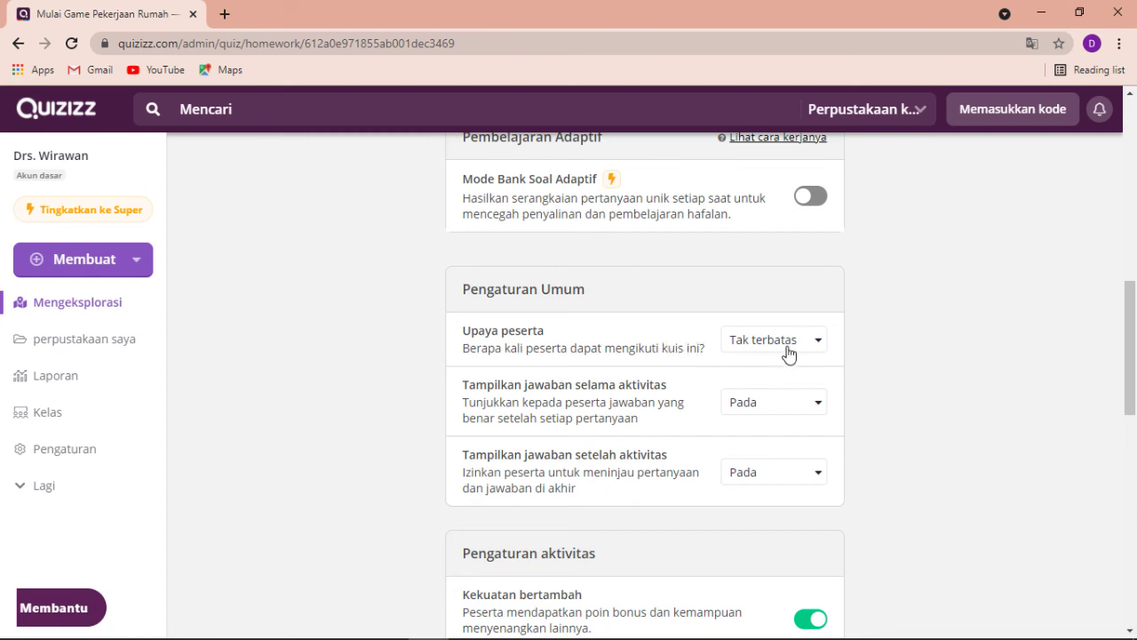
left_click(815, 344)
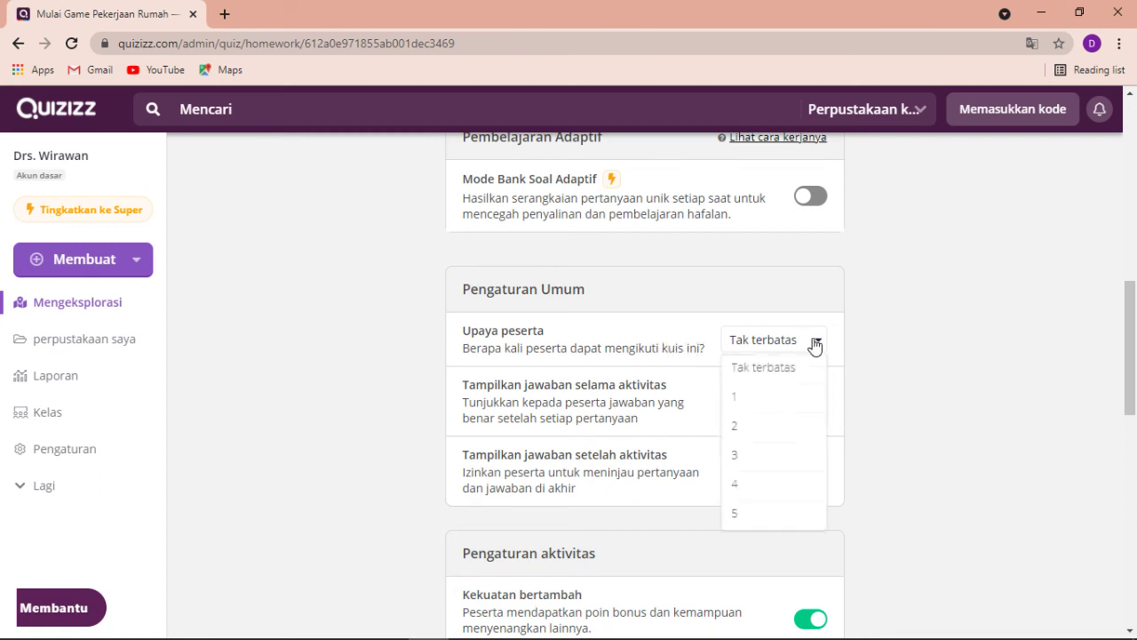
left_click(760, 397)
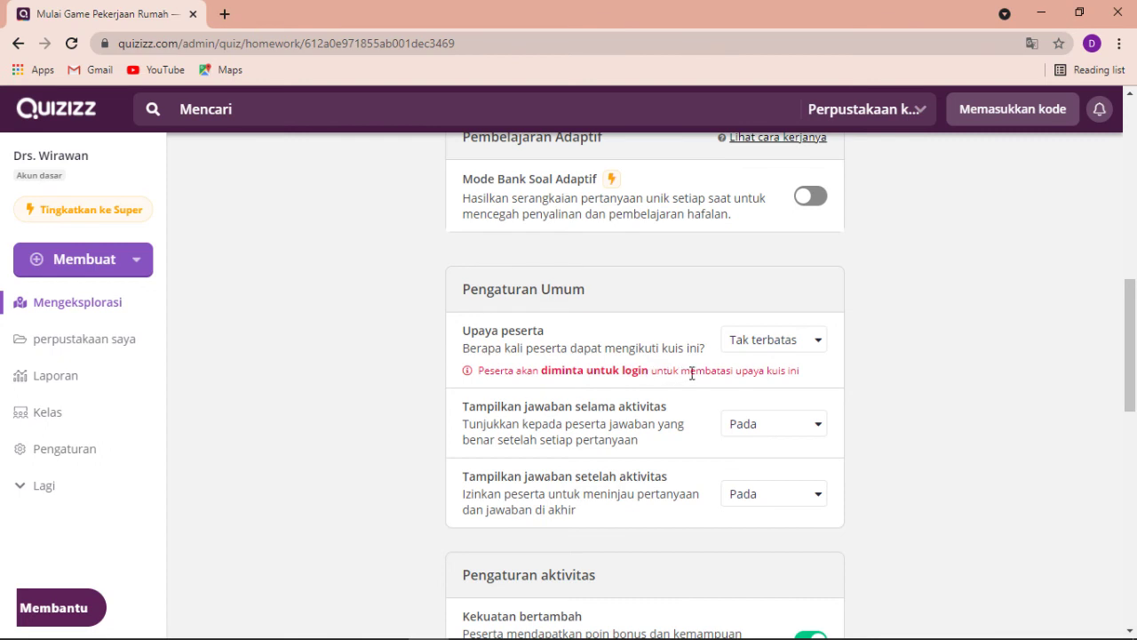
left_click(811, 345)
left_click(747, 411)
left_click(812, 339)
left_click(752, 434)
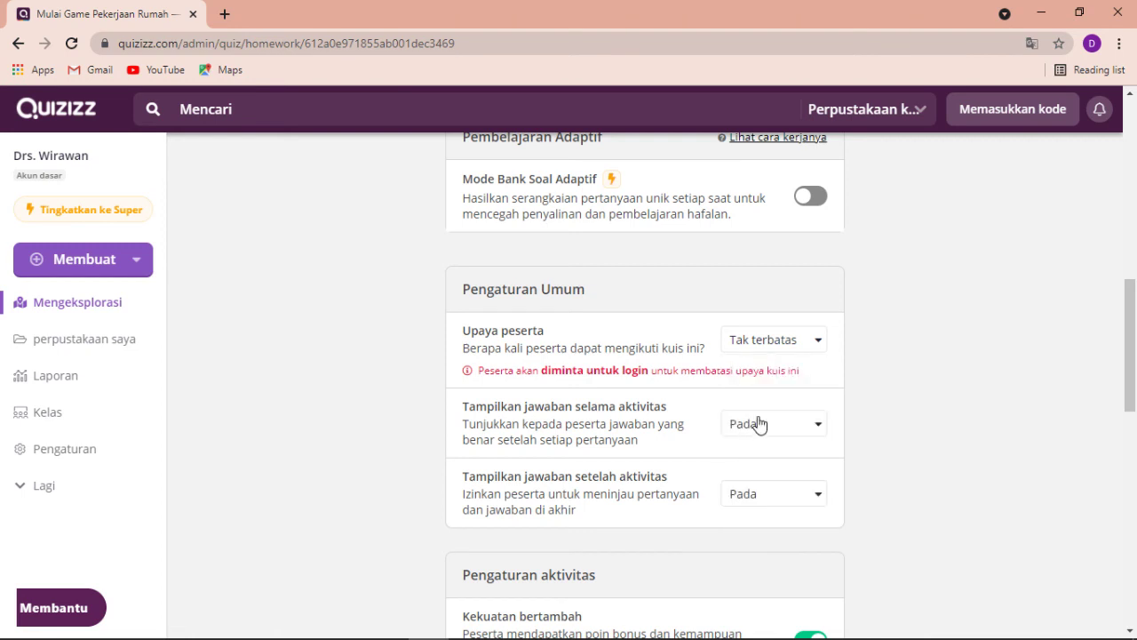
left_click(816, 341)
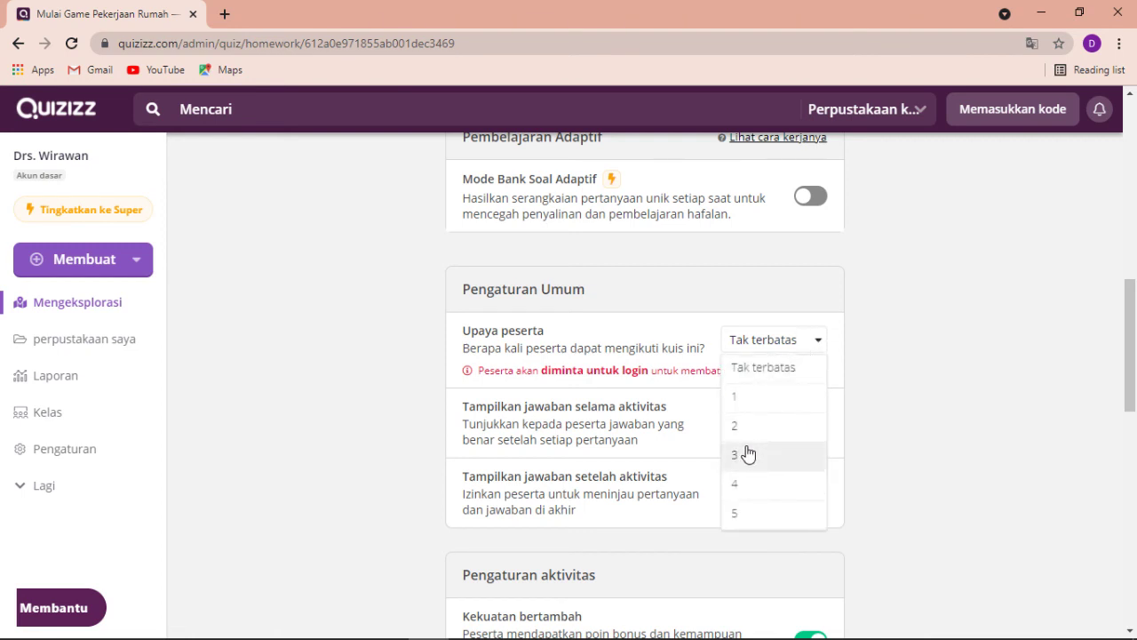
left_click(745, 453)
Step: Set the participant attempts (Upaya peserta) back to Tak terbatas
left_click(818, 345)
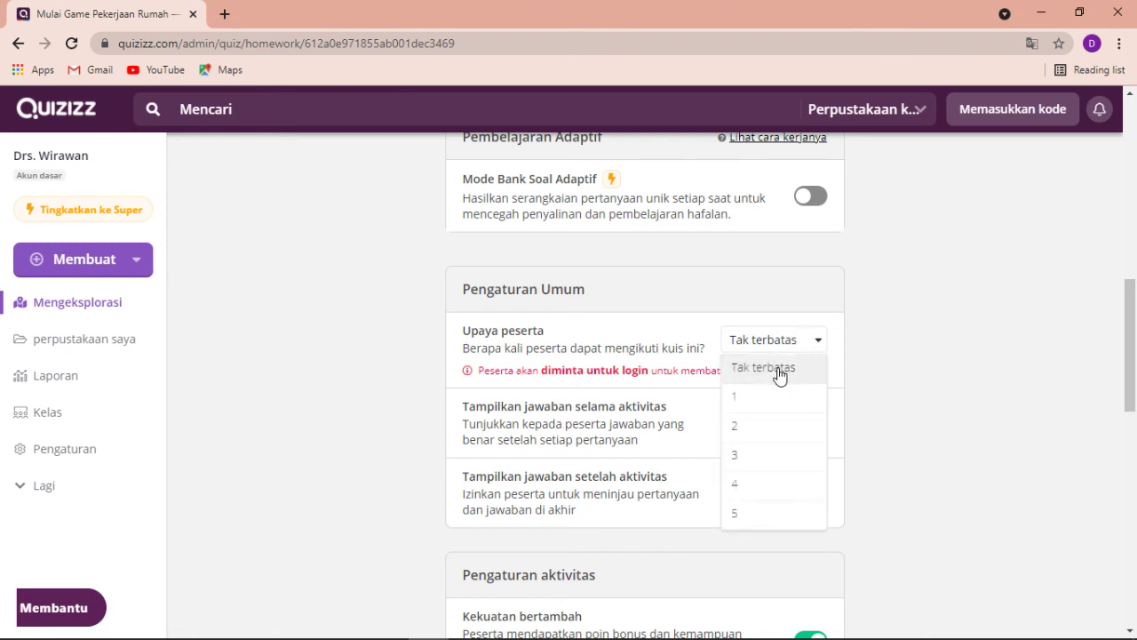
left_click(780, 371)
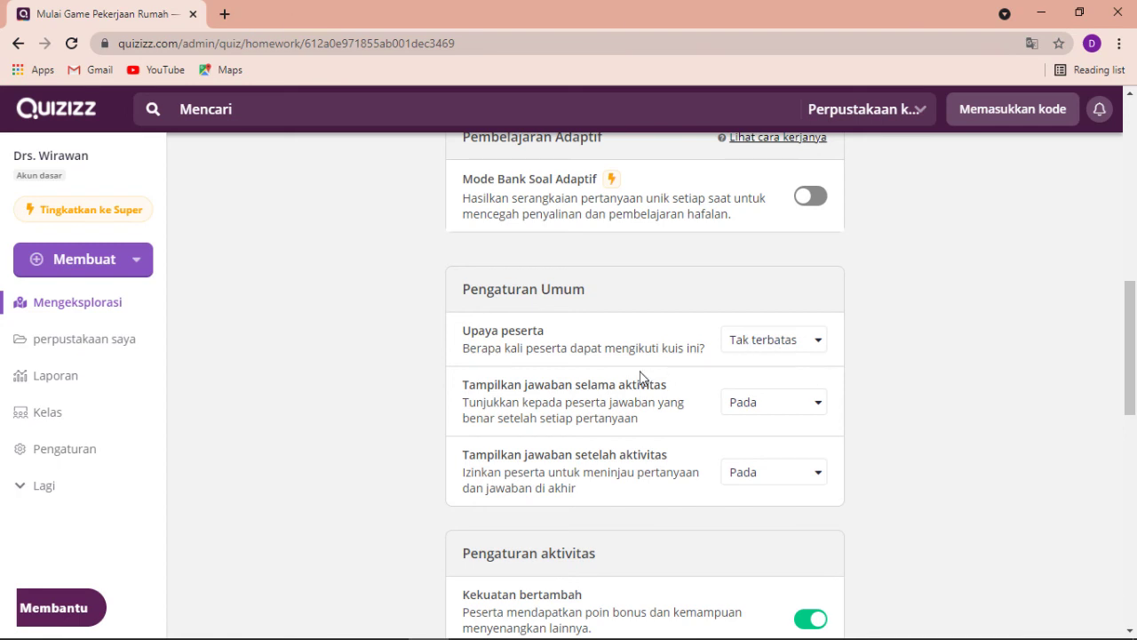
left_click(812, 346)
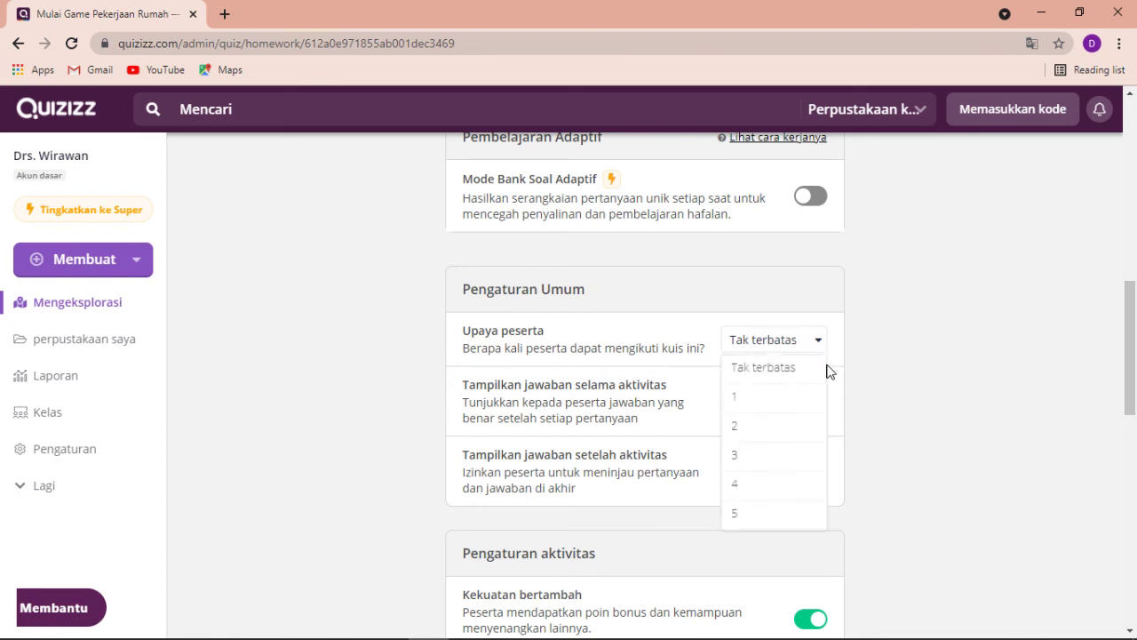
left_click(795, 380)
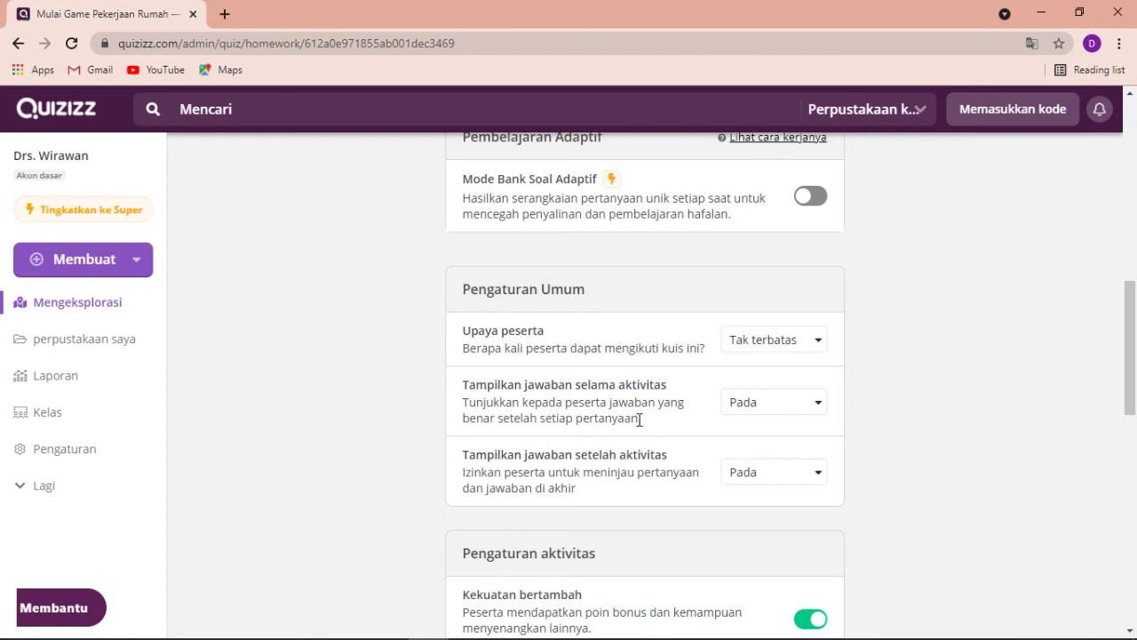
Step: Set the display of answers during the activity (Tampilkan jawaban selama aktivitas) to Validasi saja
left_click(817, 405)
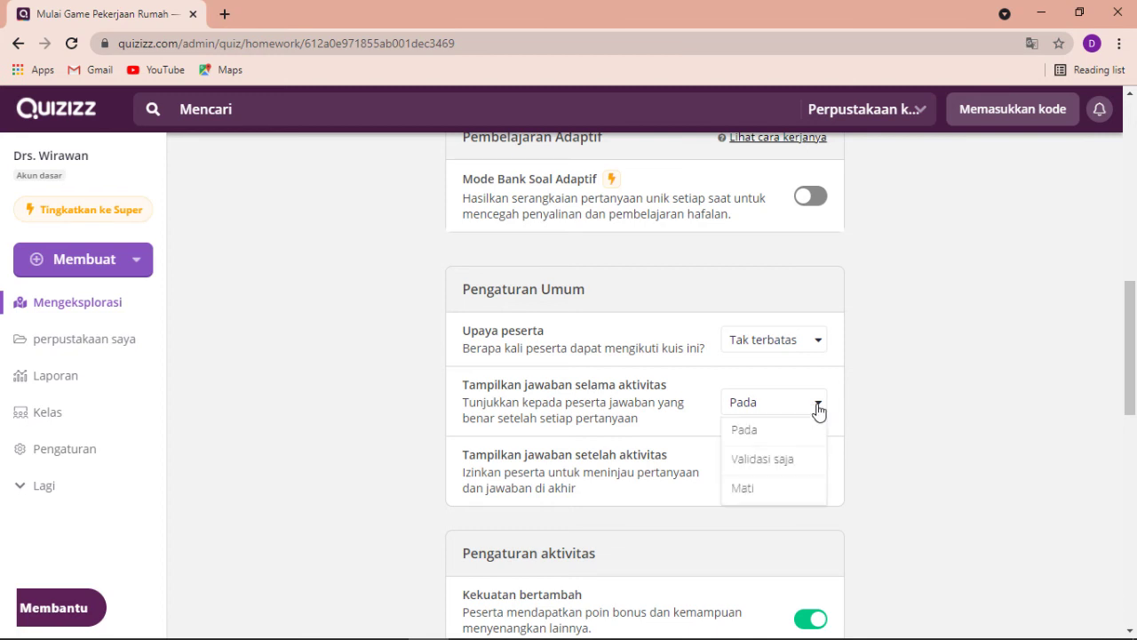
left_click(789, 462)
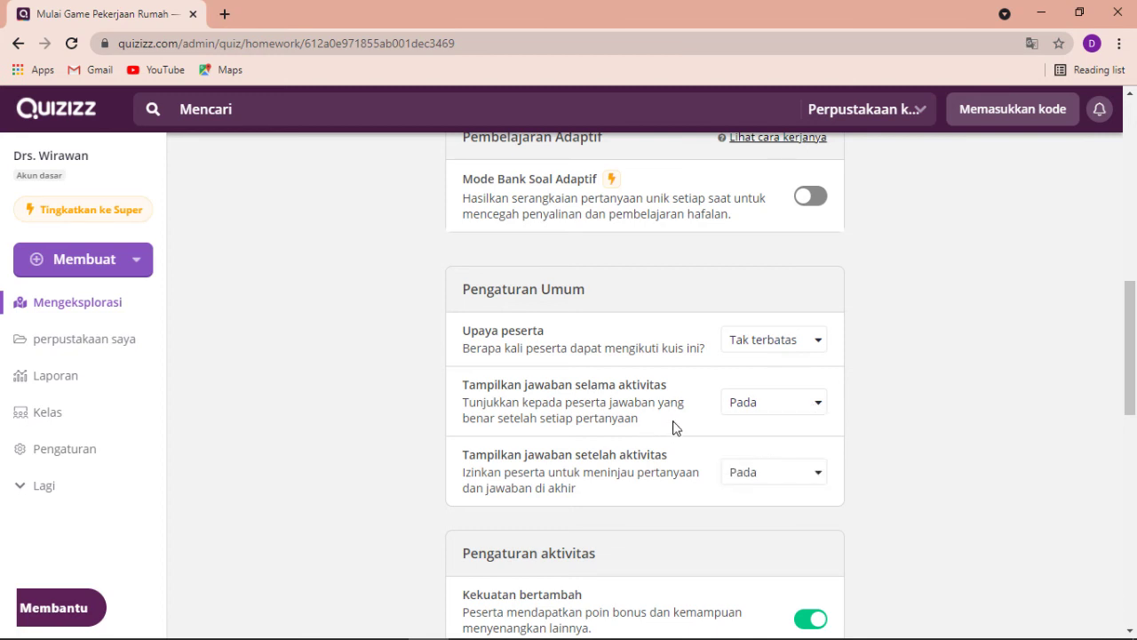
left_click(813, 408)
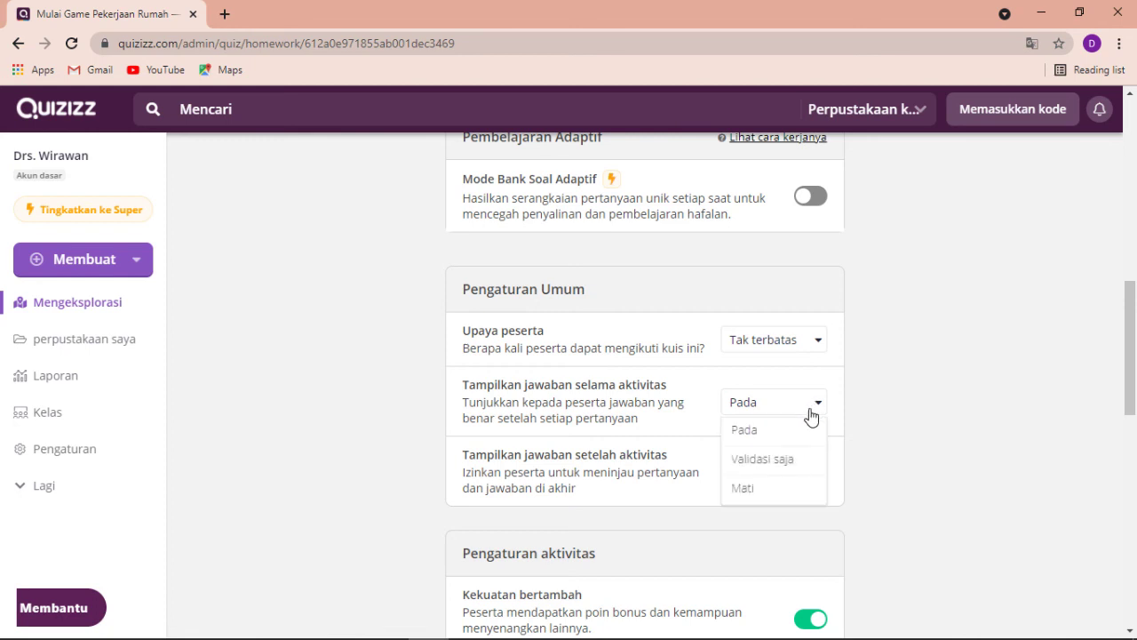
left_click(774, 468)
scroll(913, 397, "down", 2)
scroll(913, 396, "up", 1)
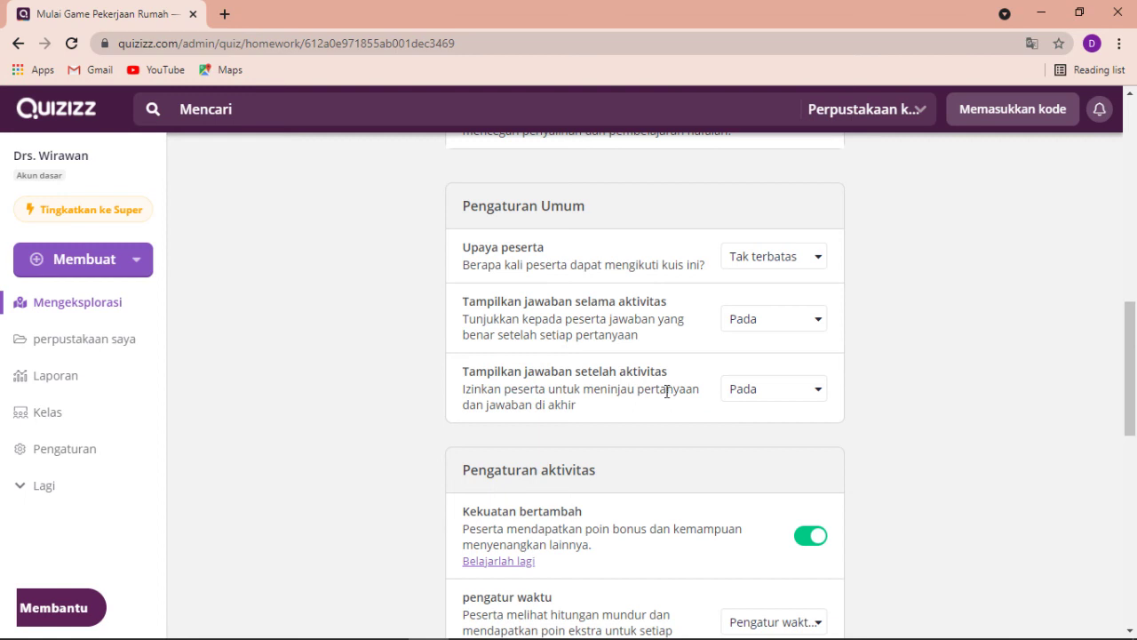
Step: Check the available options for showing answers after the activity (Tampilkan jawaban setelah aktivitas) without changing the setting
left_click(802, 391)
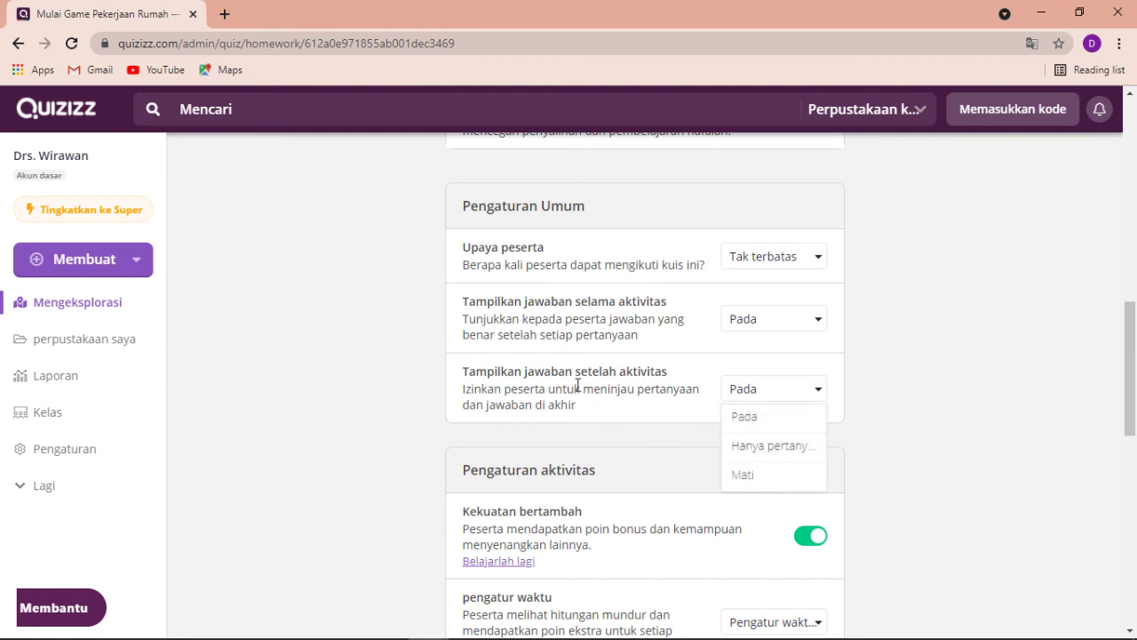
left_click(753, 397)
scroll(866, 404, "down", 2)
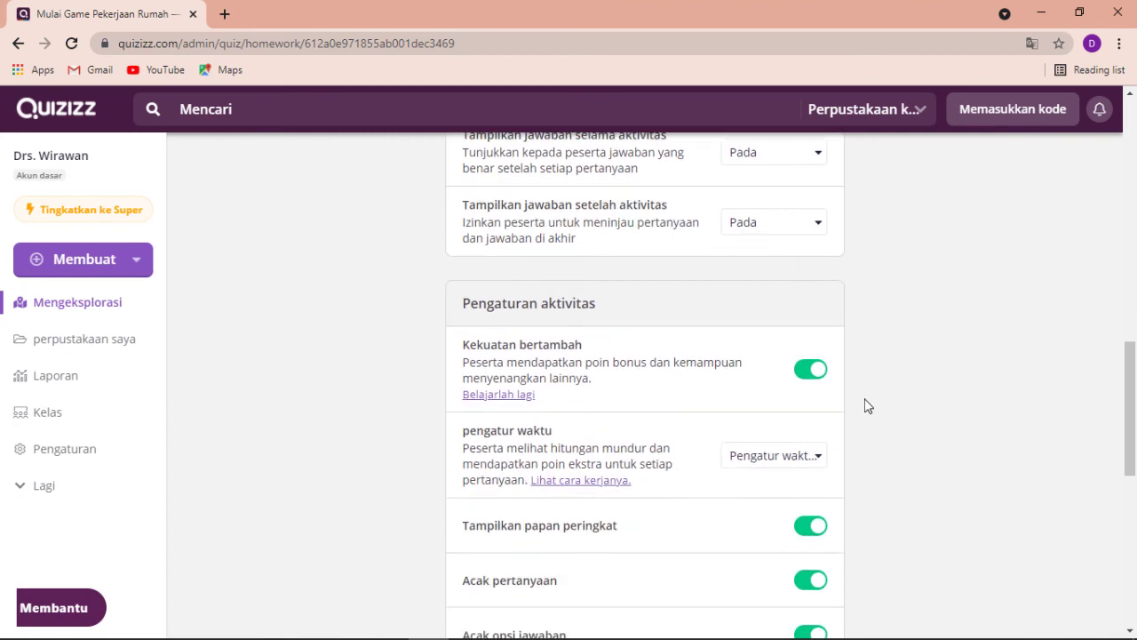
scroll(857, 400, "up", 3)
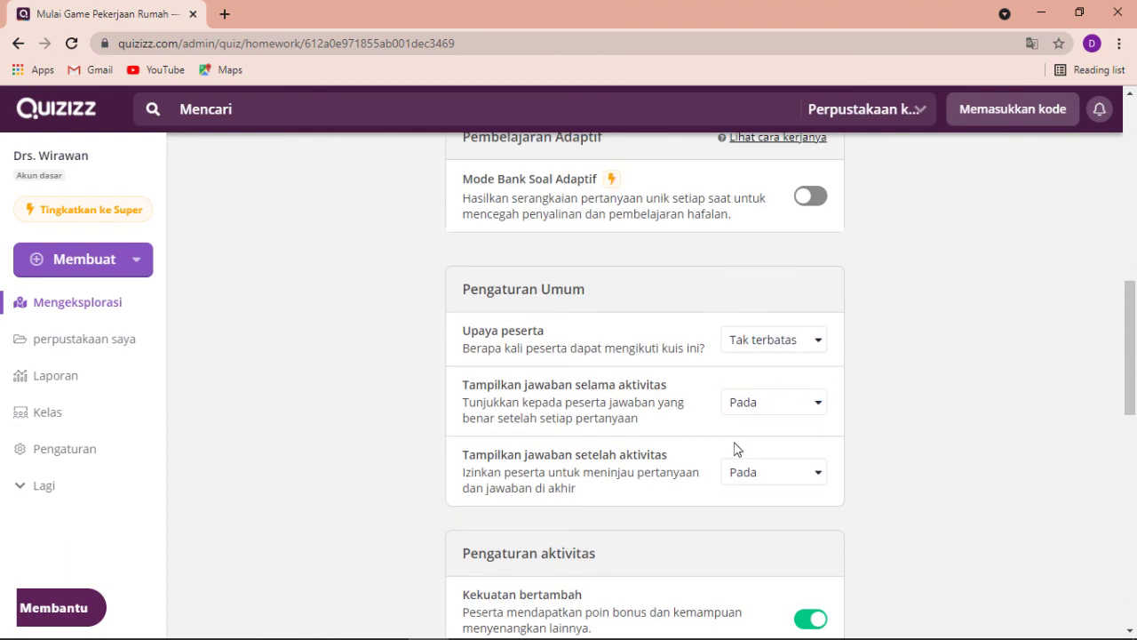
Step: Turn off redemption questions (Pertanyaan Penebusan) in the activity settings
scroll(736, 450, "down", 4)
scroll(733, 414, "down", 2)
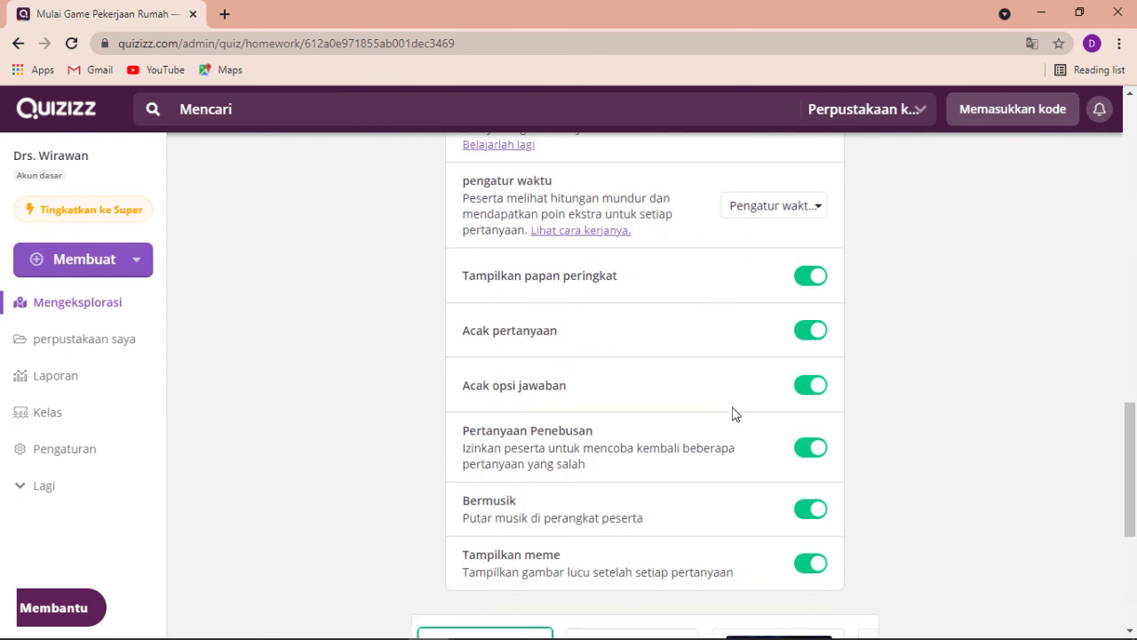
scroll(734, 414, "up", 2)
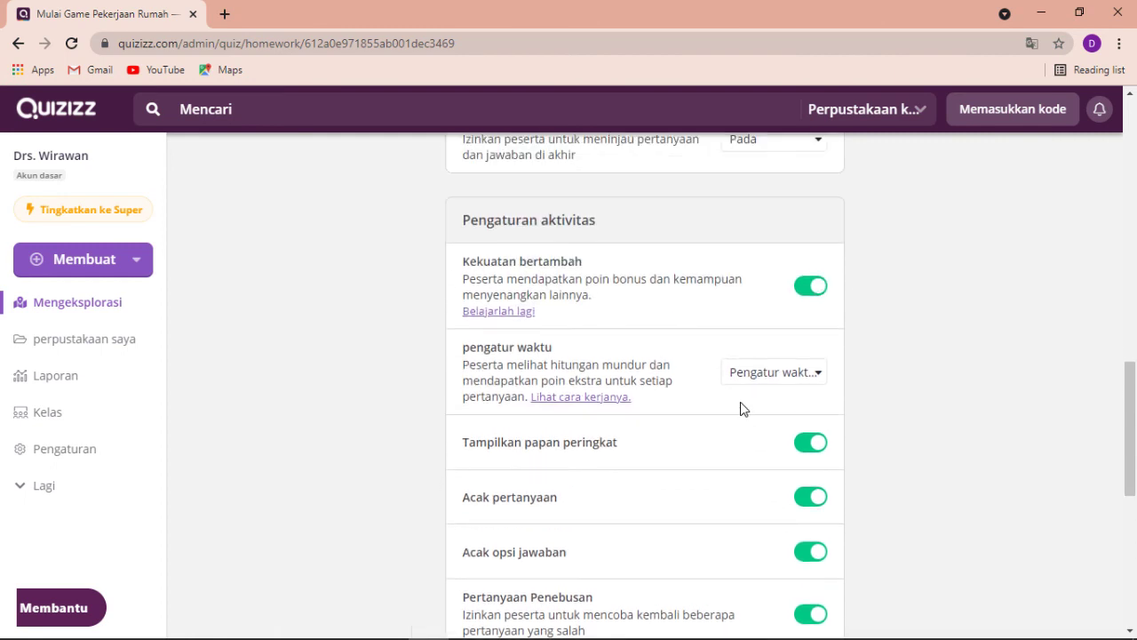
scroll(744, 409, "down", 3)
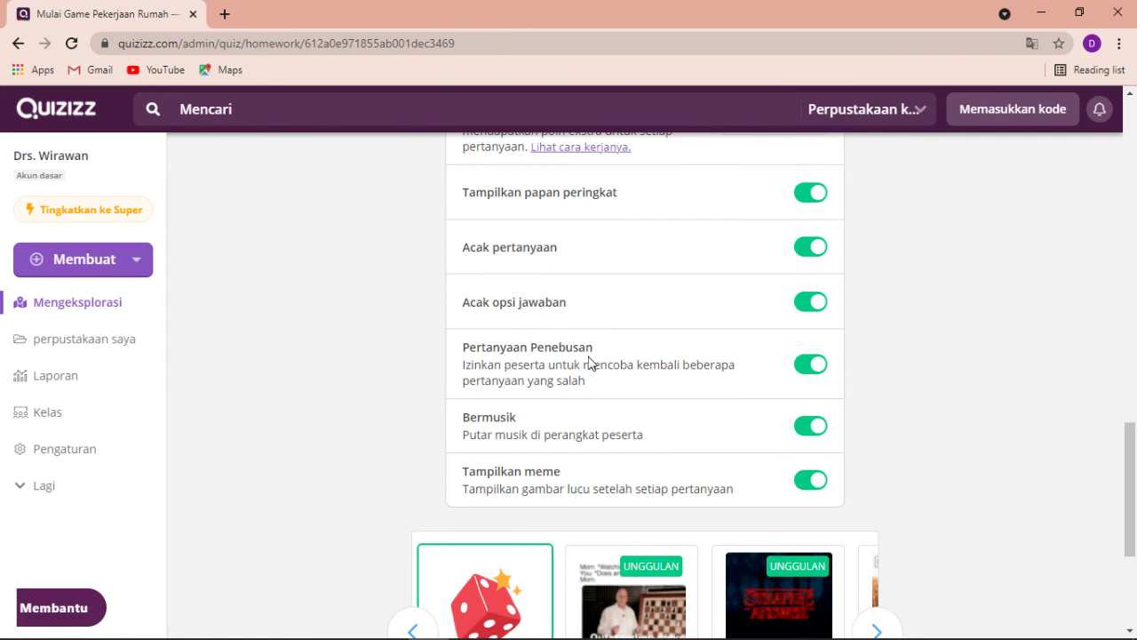
left_click(806, 366)
scroll(553, 395, "down", 3)
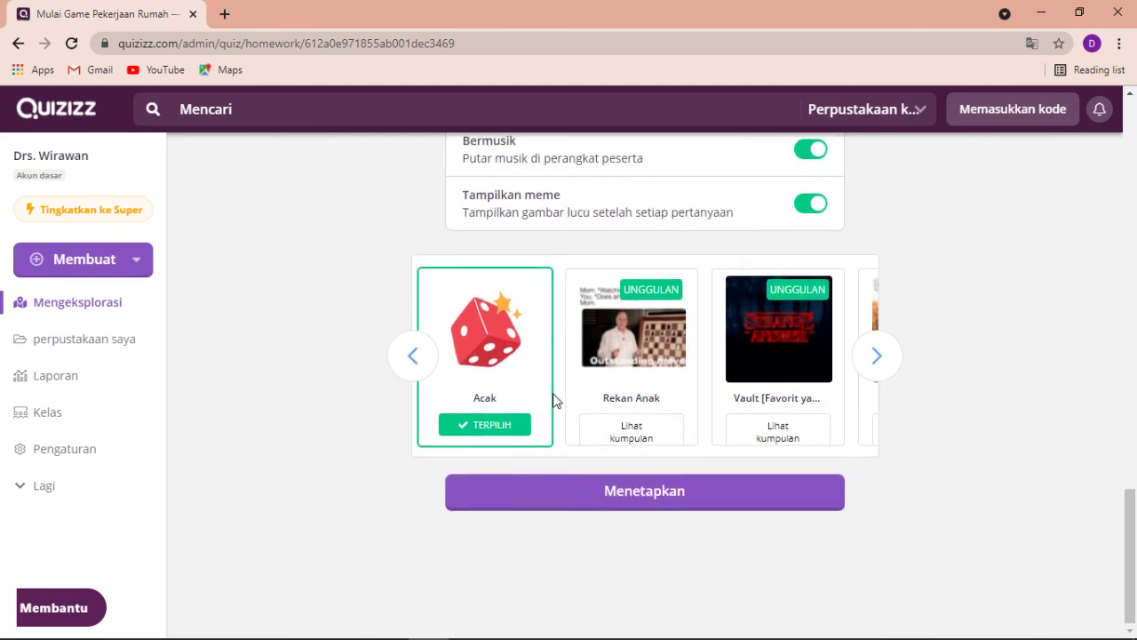
Step: Review the homework's adaptive learning, general and activity settings, including the timer, leaderboard, shuffling, music and meme options
scroll(554, 396, "up", 9)
scroll(553, 395, "up", 8)
scroll(553, 398, "down", 9)
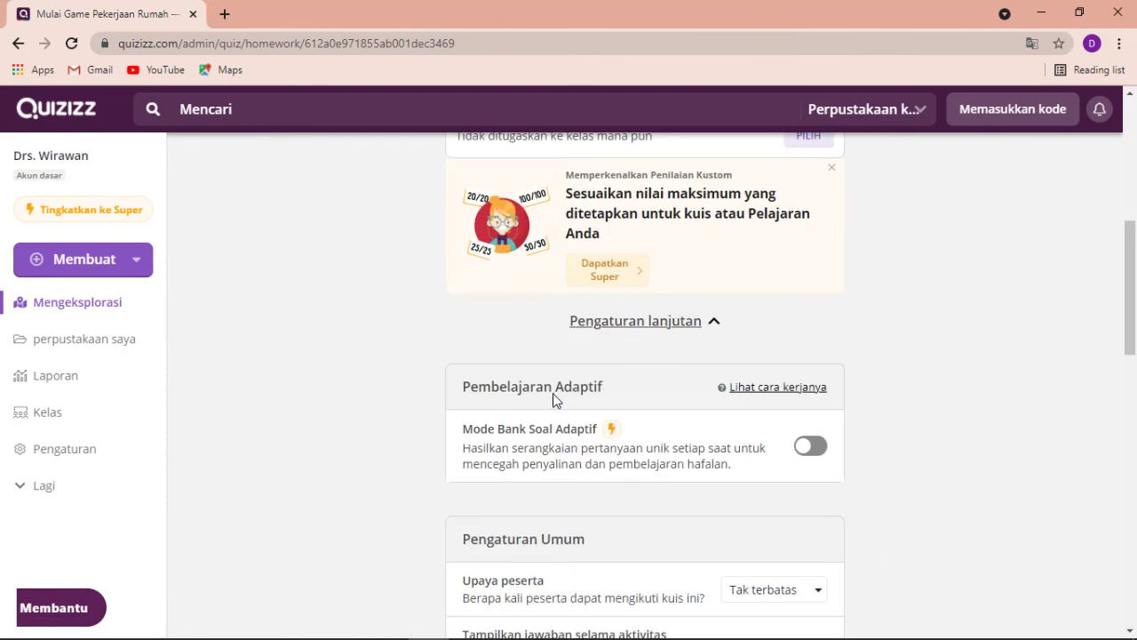
scroll(553, 397, "down", 4)
scroll(702, 355, "up", 3)
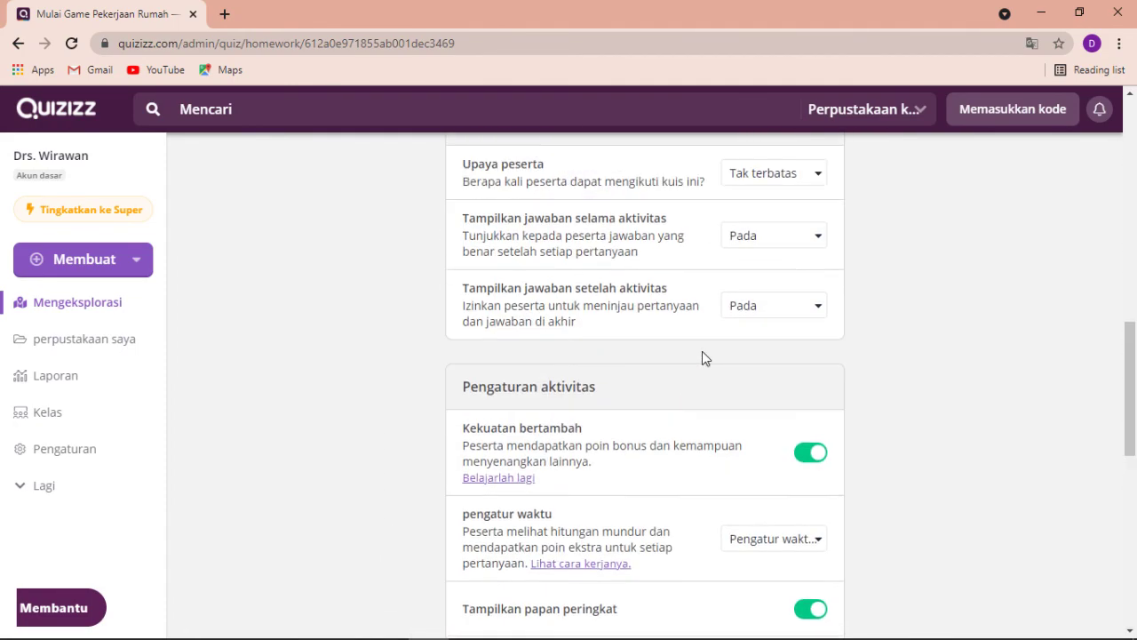
scroll(702, 356, "down", 2)
scroll(702, 358, "up", 5)
scroll(703, 357, "down", 6)
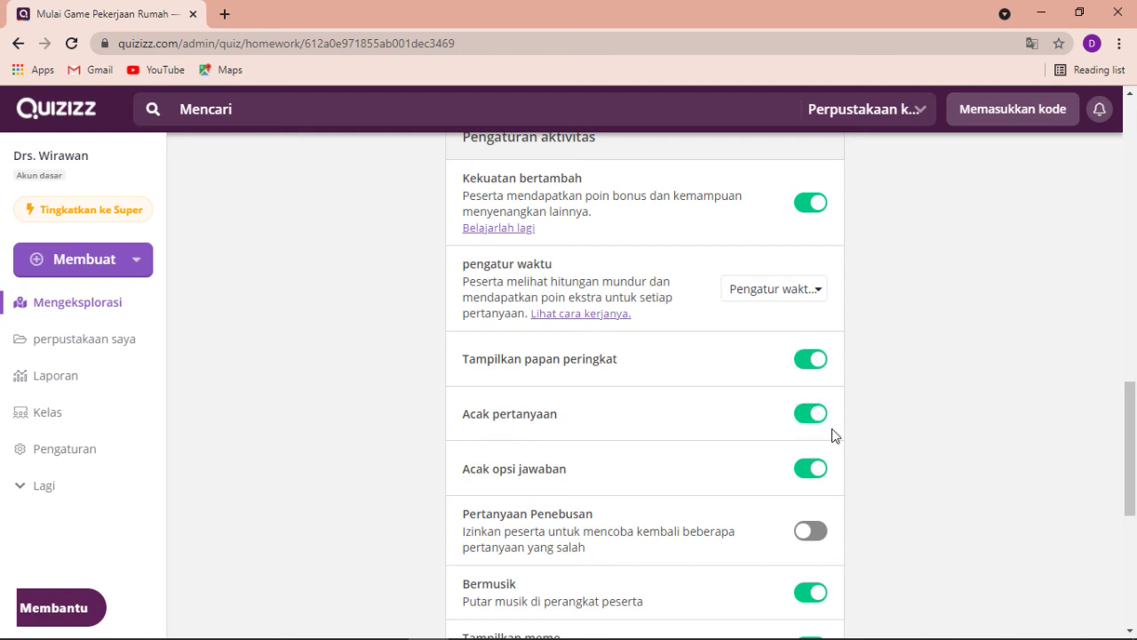
scroll(842, 486, "down", 2)
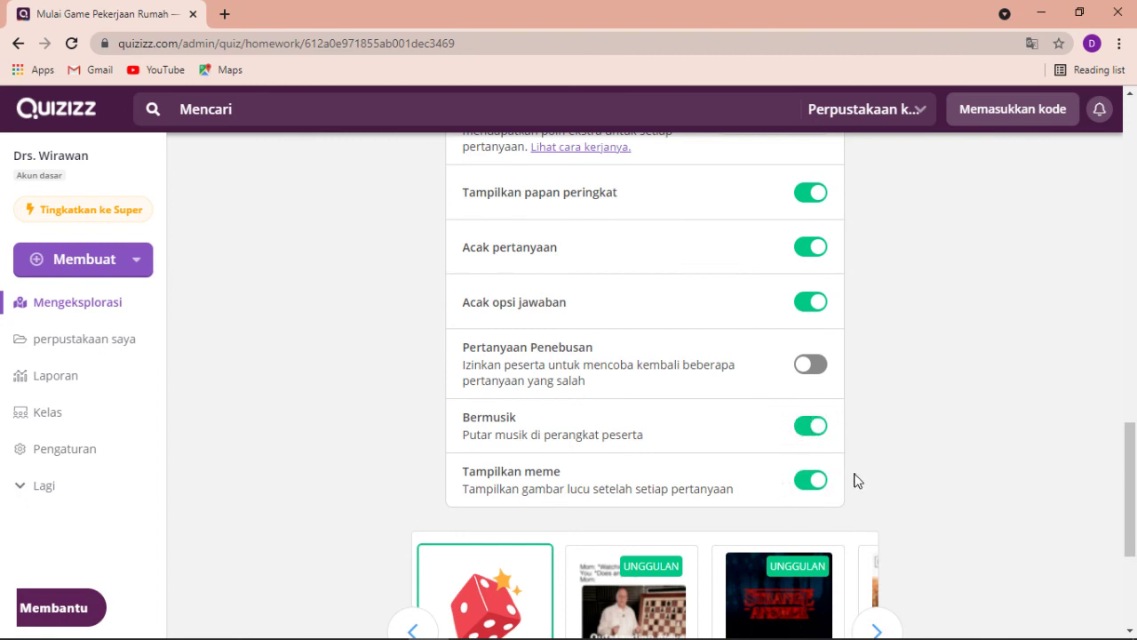
scroll(835, 488, "down", 1)
scroll(684, 471, "up", 2)
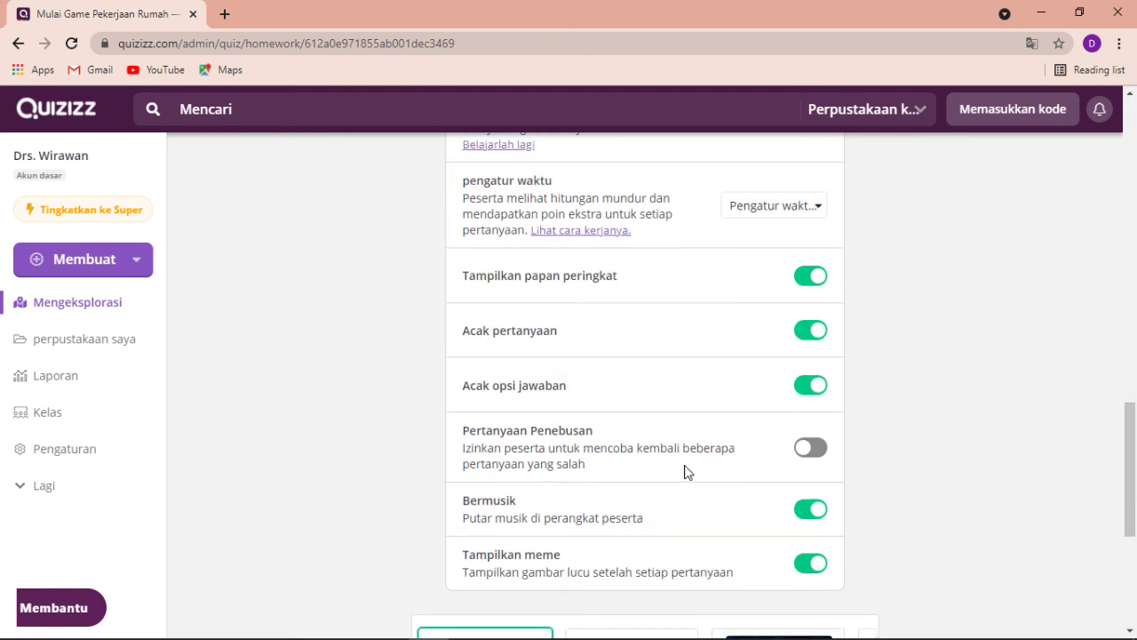
Step: Browse the meme sets offered for display after each question
scroll(685, 475, "down", 4)
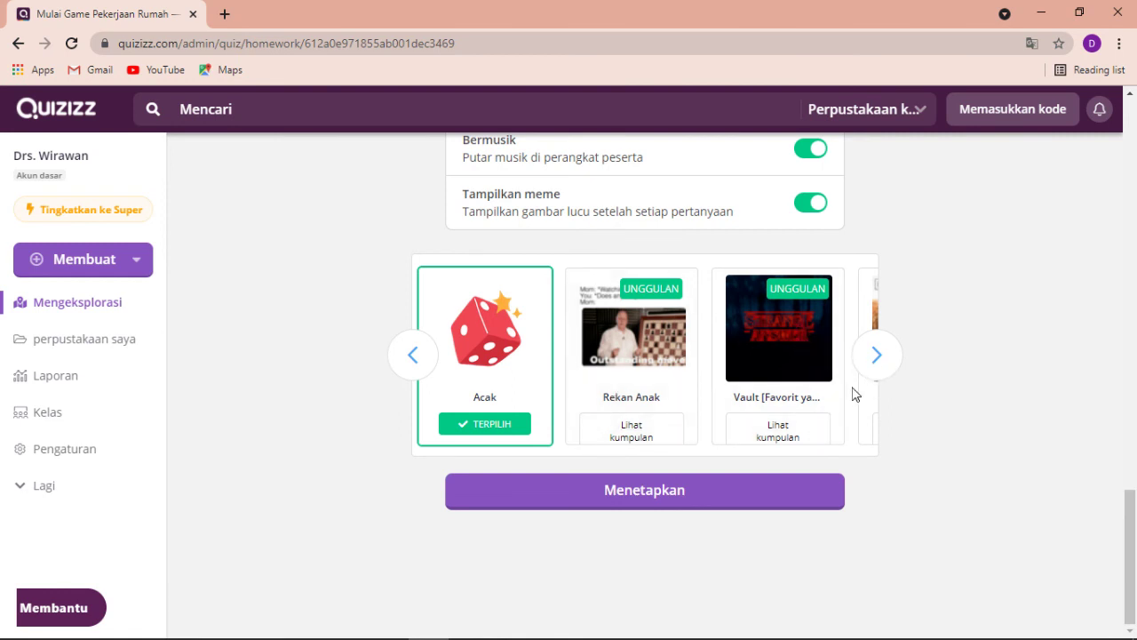
left_click(876, 360)
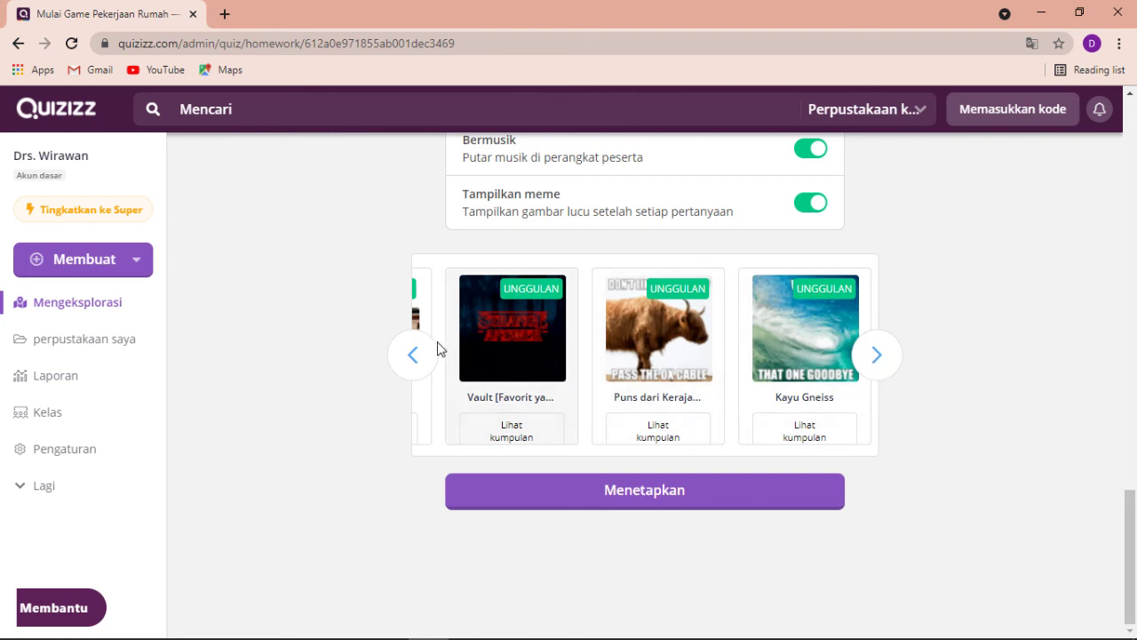
left_click(413, 358)
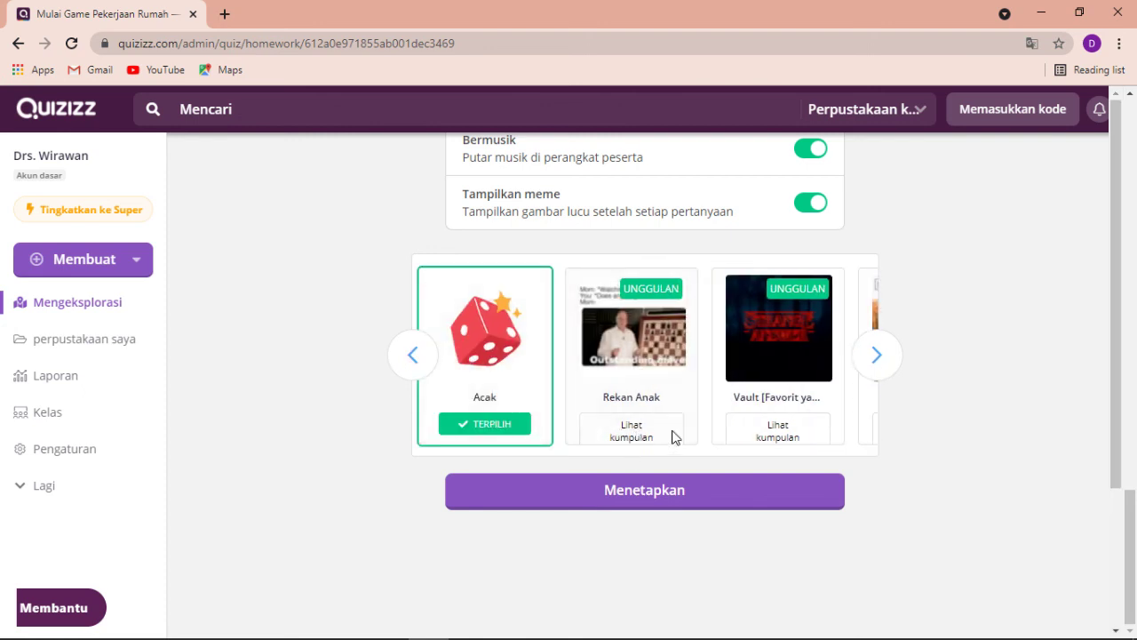
Step: Preview the Rekan Anak meme set and select it, and switch the selection back to Acak
left_click(675, 436)
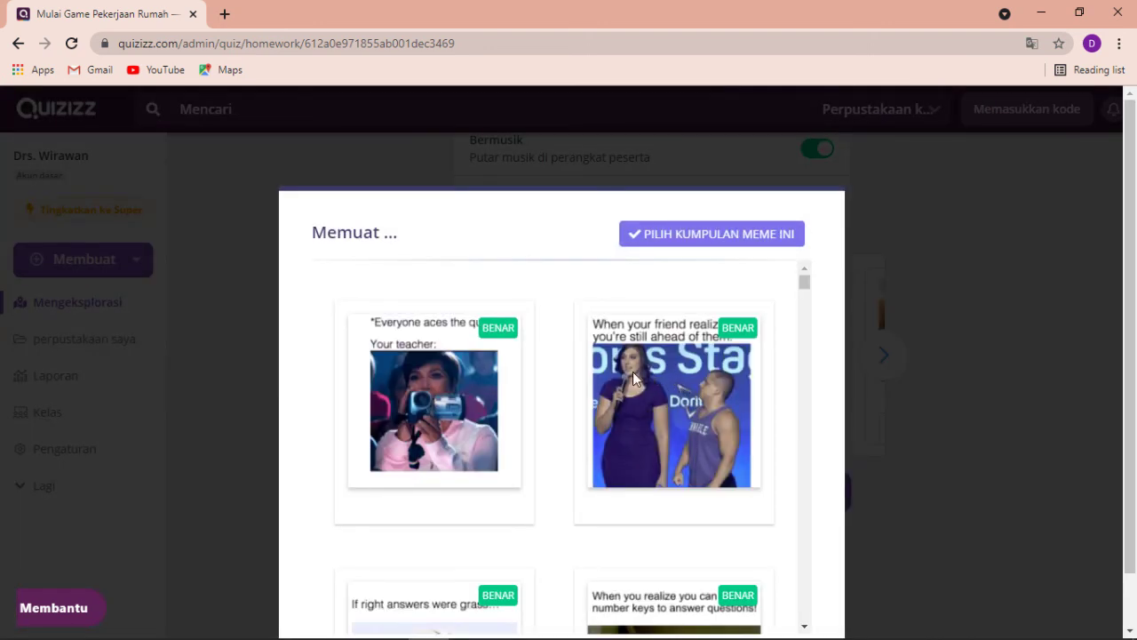
scroll(632, 372, "down", 5)
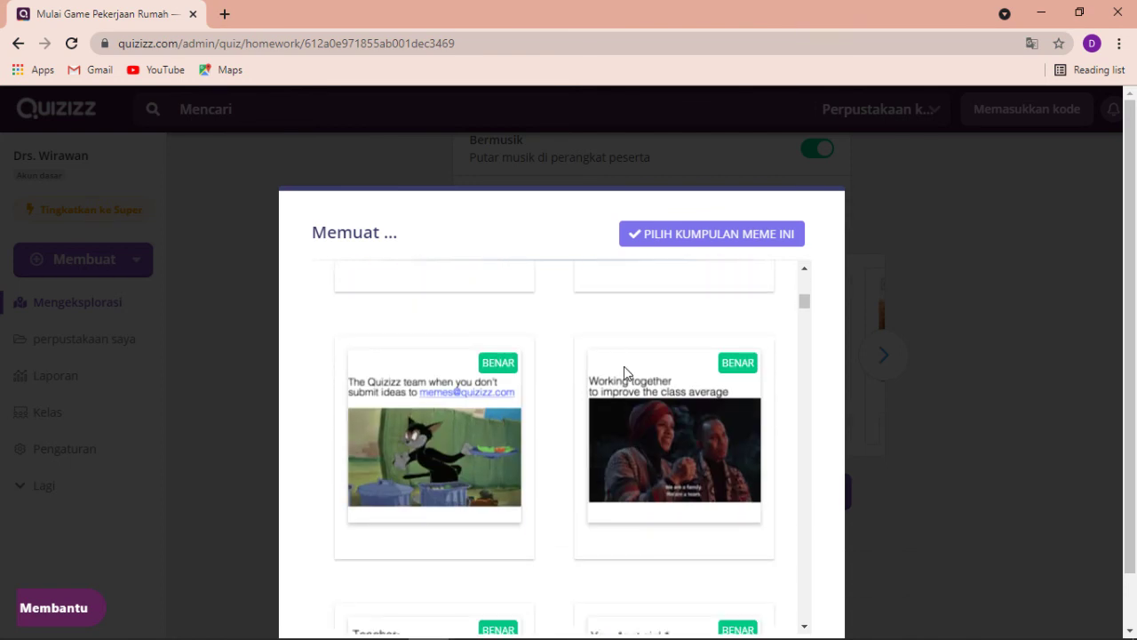
scroll(640, 369, "down", 3)
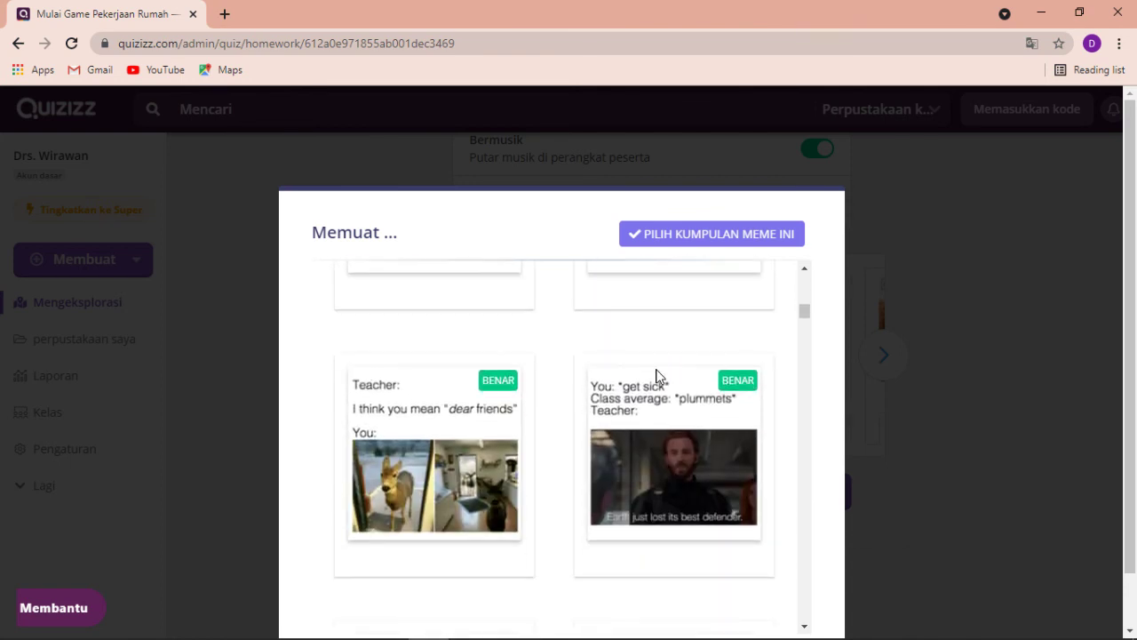
left_click(679, 240)
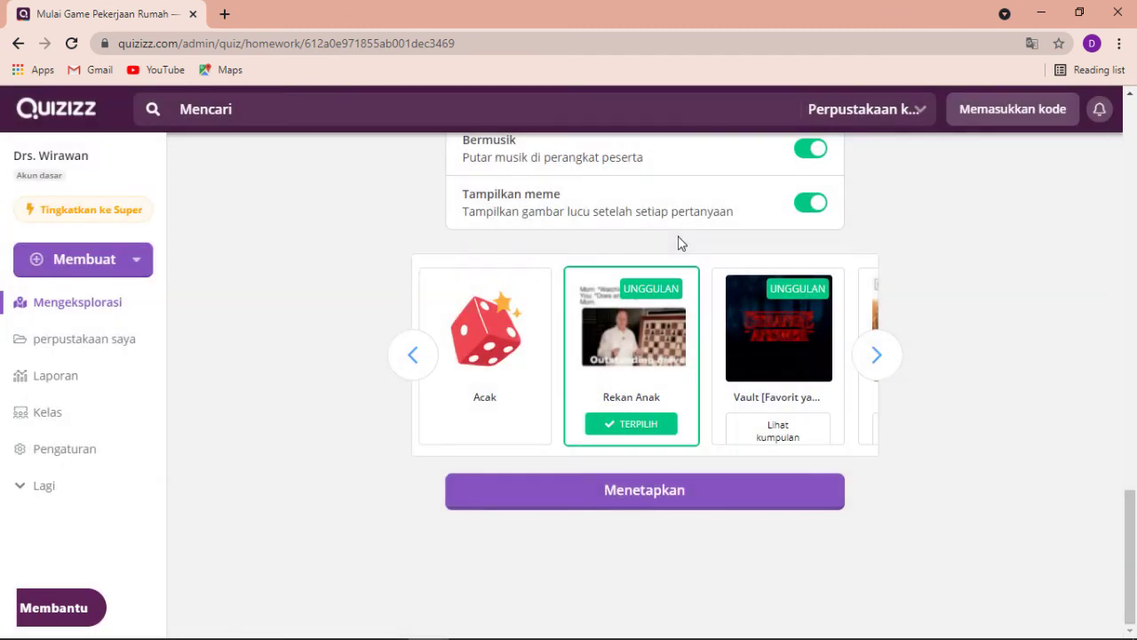
left_click(484, 411)
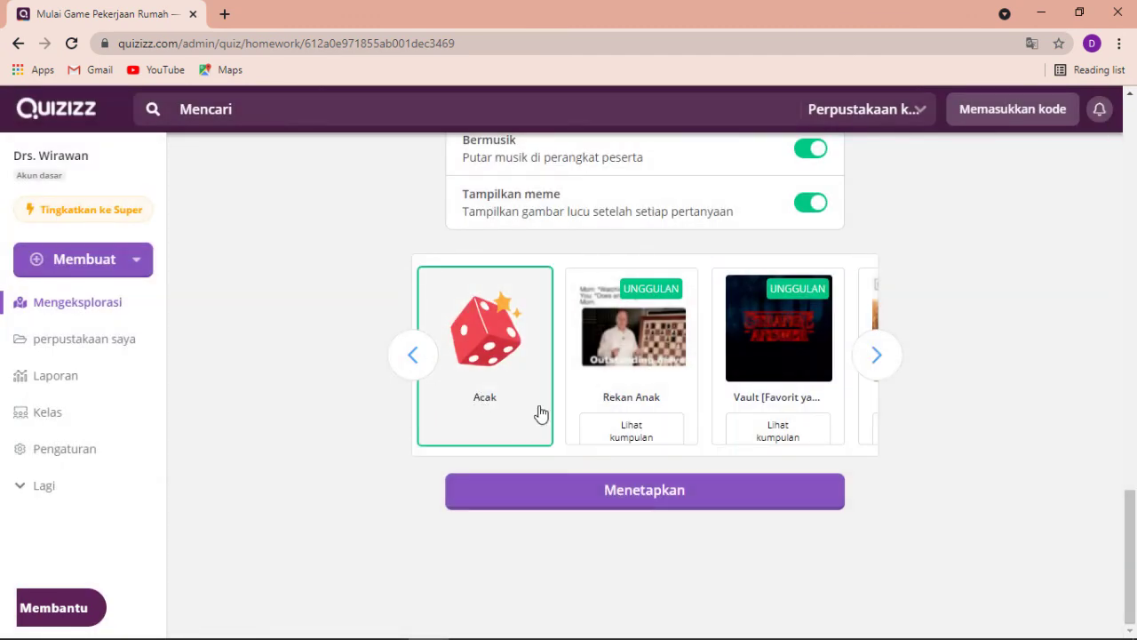
Step: Check the remaining homework settings and assign the Pengetahuan Umum quiz with the Acak meme set
scroll(649, 318, "up", 1)
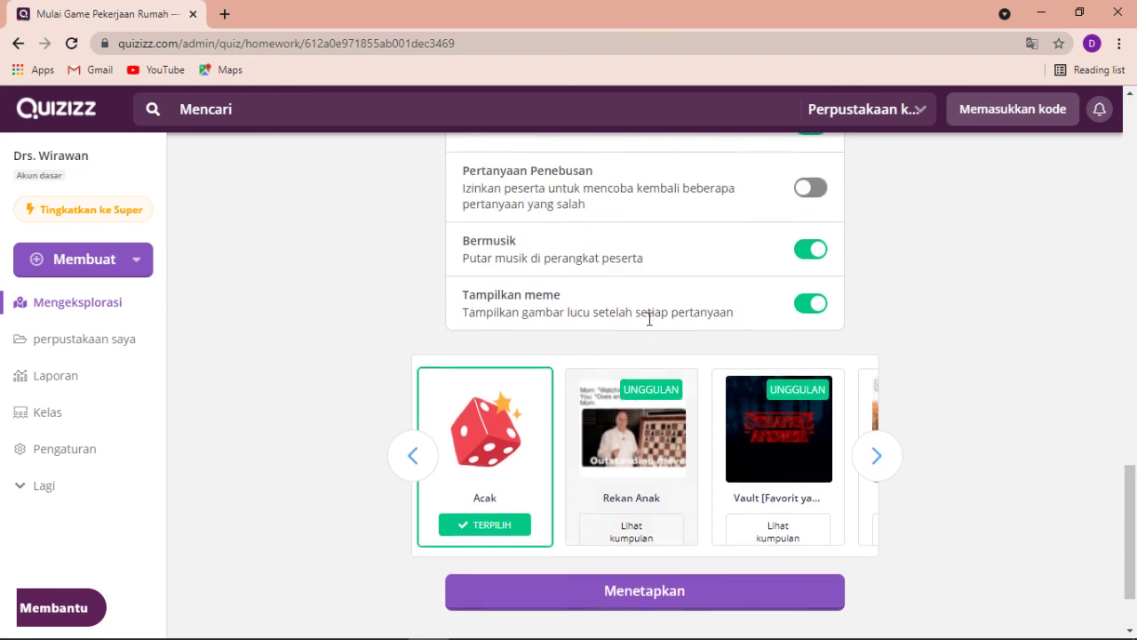
scroll(650, 318, "down", 1)
scroll(649, 325, "up", 3)
scroll(650, 327, "down", 3)
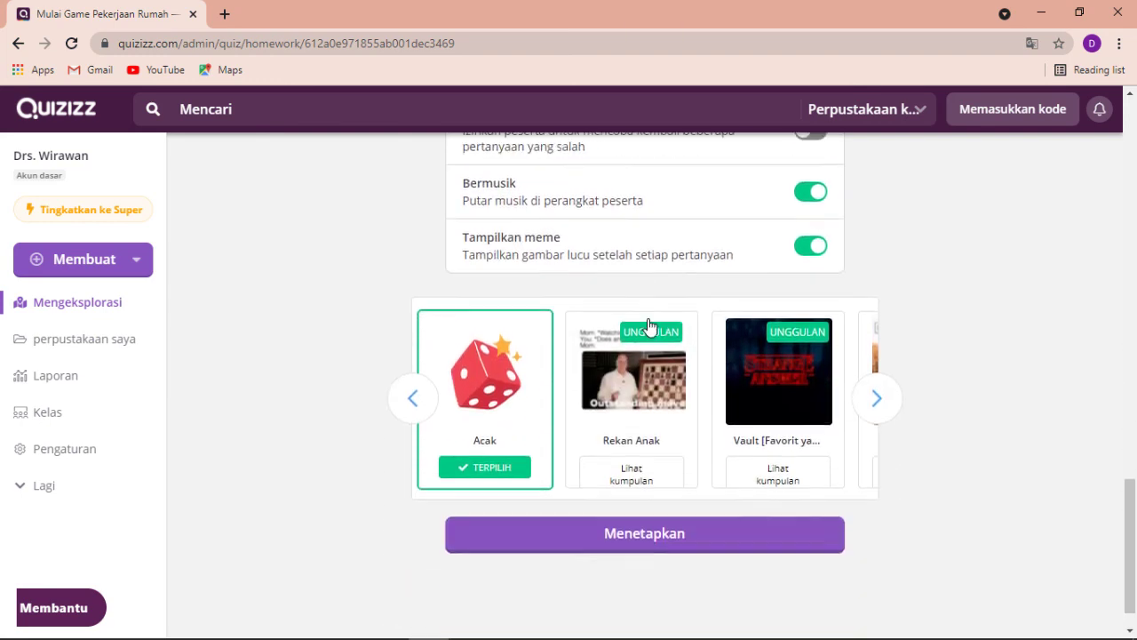
scroll(648, 321, "up", 15)
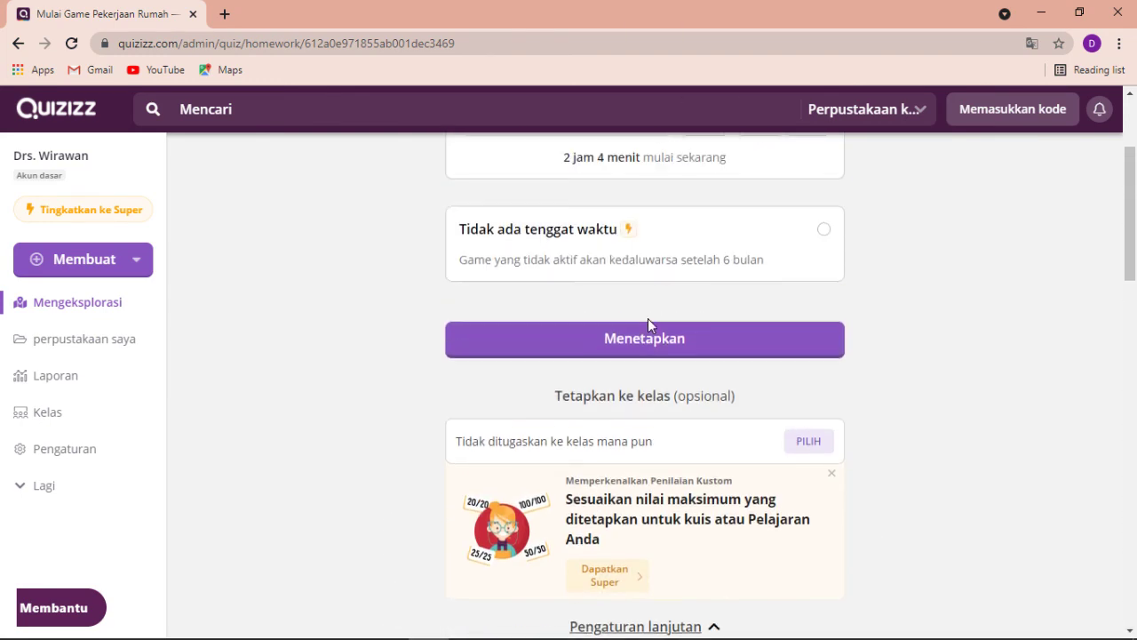
scroll(648, 318, "down", 15)
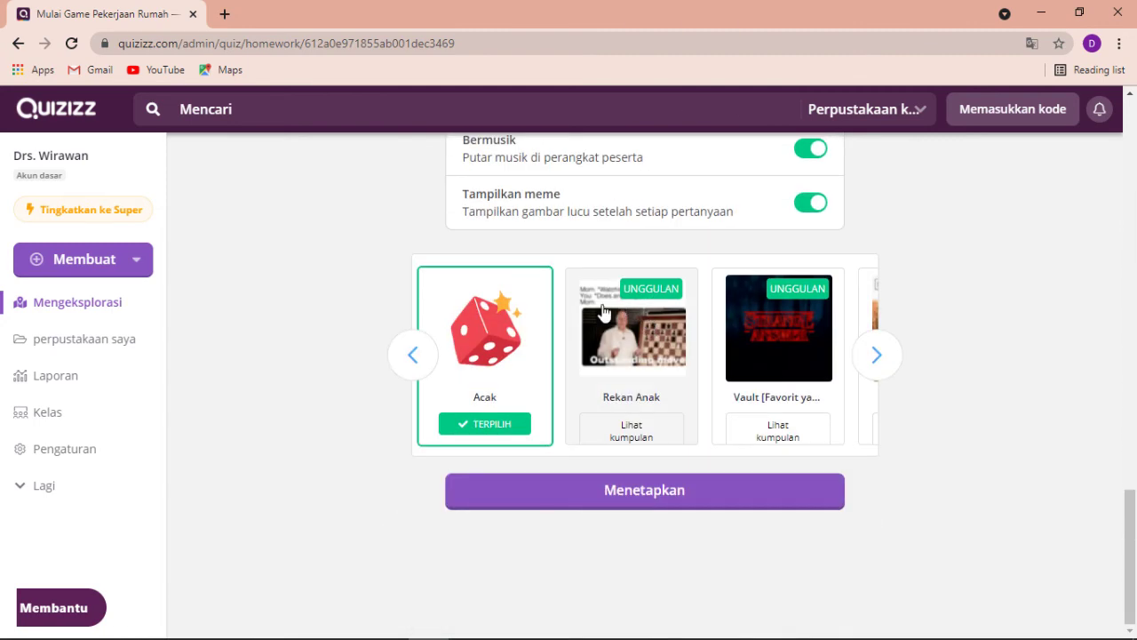
left_click(657, 500)
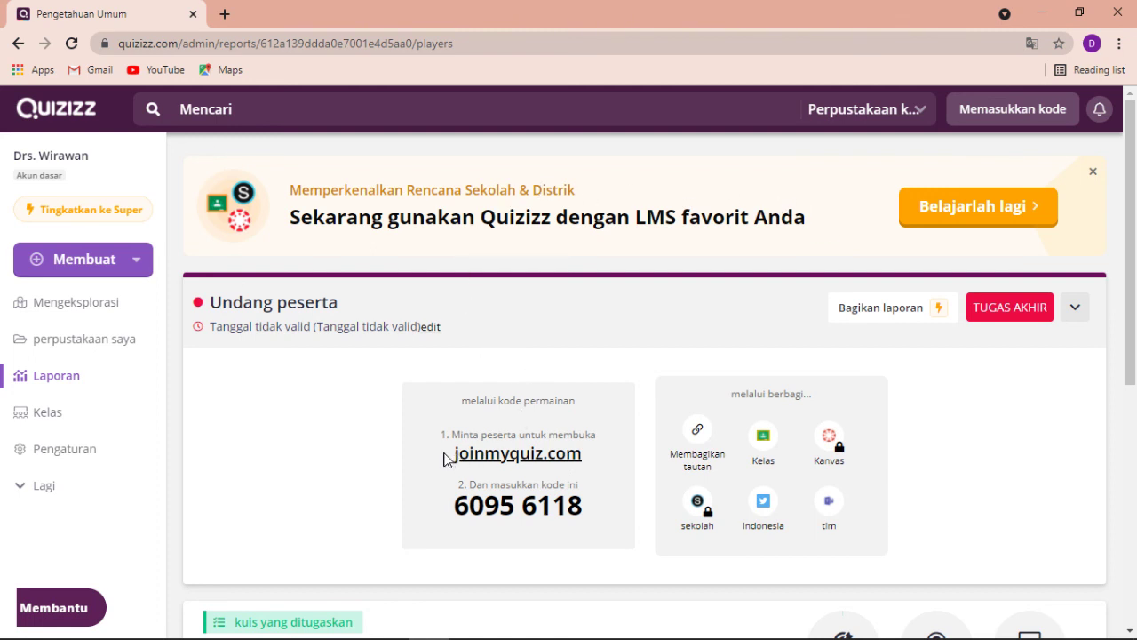
left_click_drag(445, 458, 585, 460)
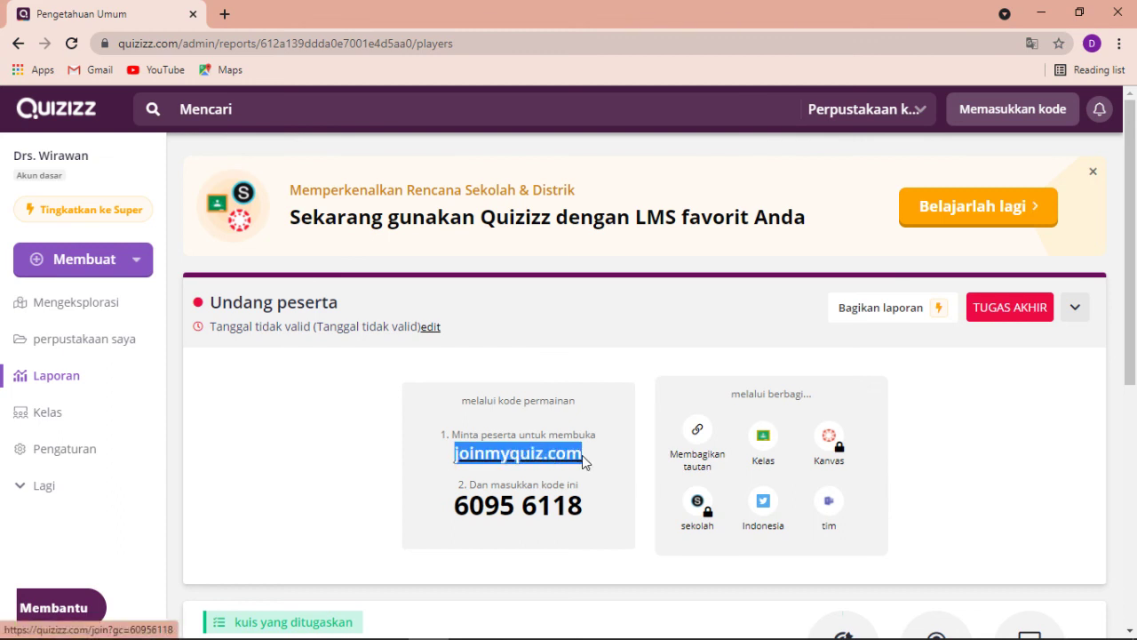
left_click(493, 358)
Step: Start adding another Google account in a new browser tab and submit the account's e-mail address
left_click(225, 15)
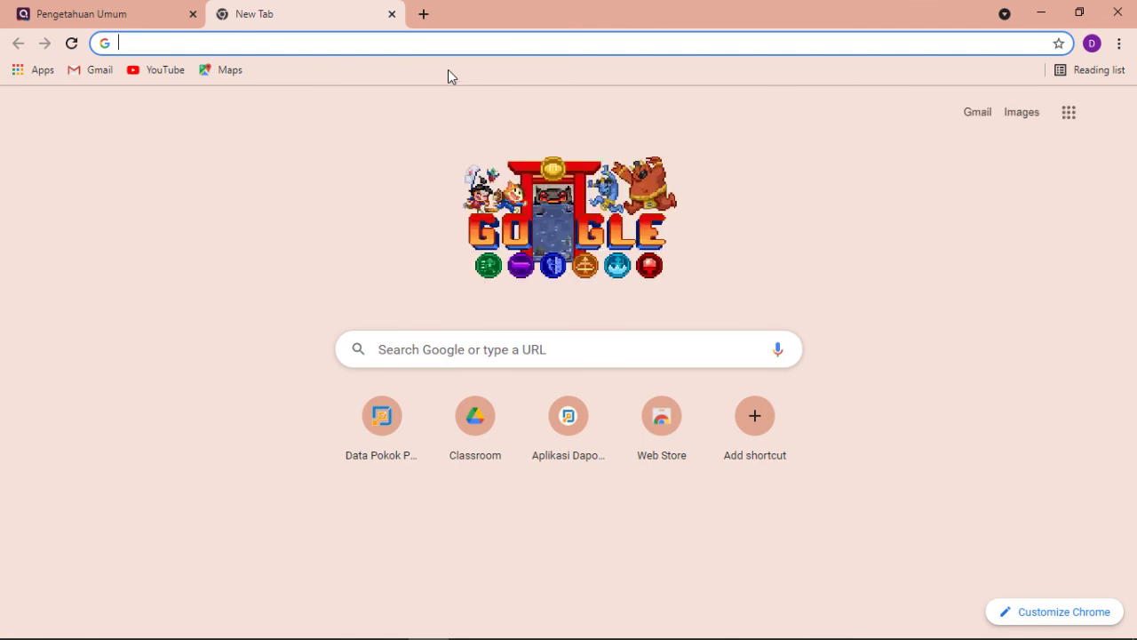
left_click(1109, 117)
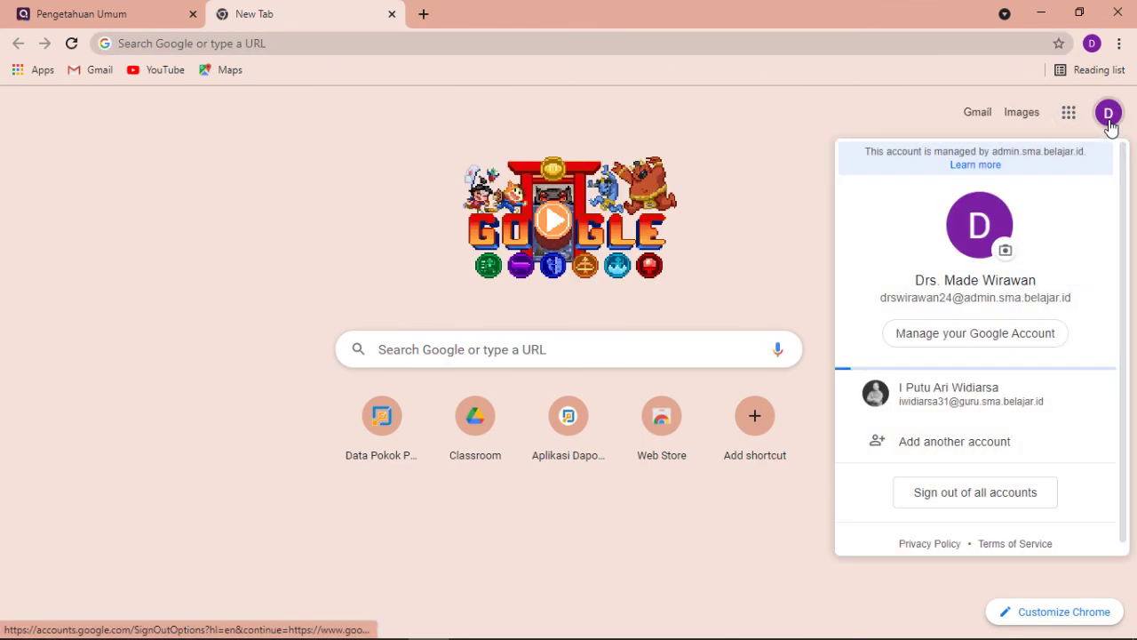
left_click(952, 435)
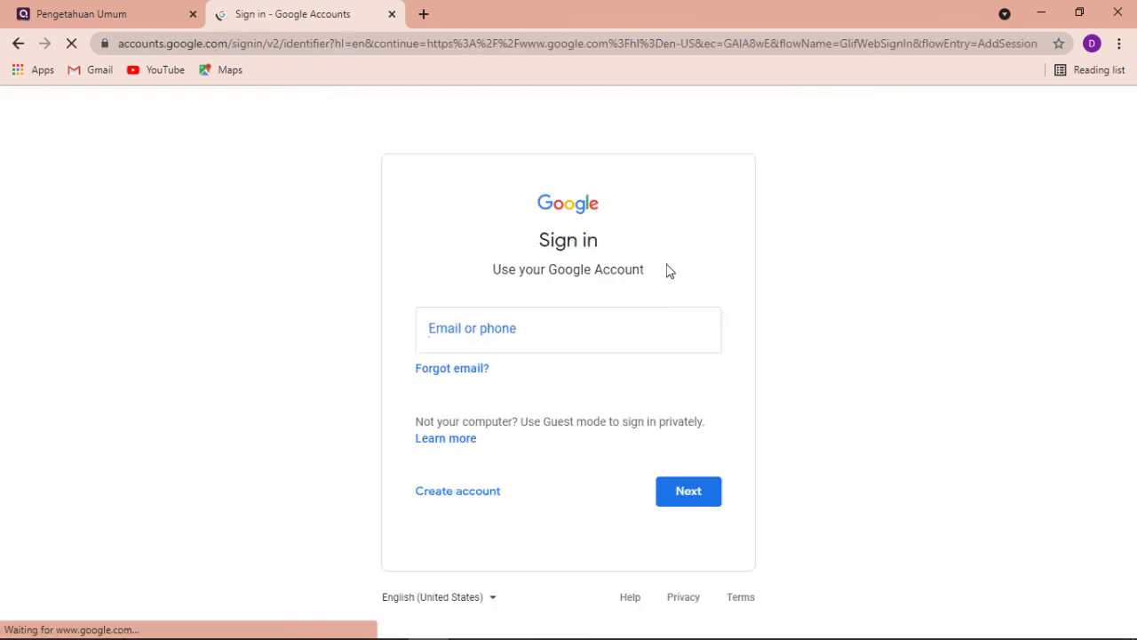
left_click(591, 330)
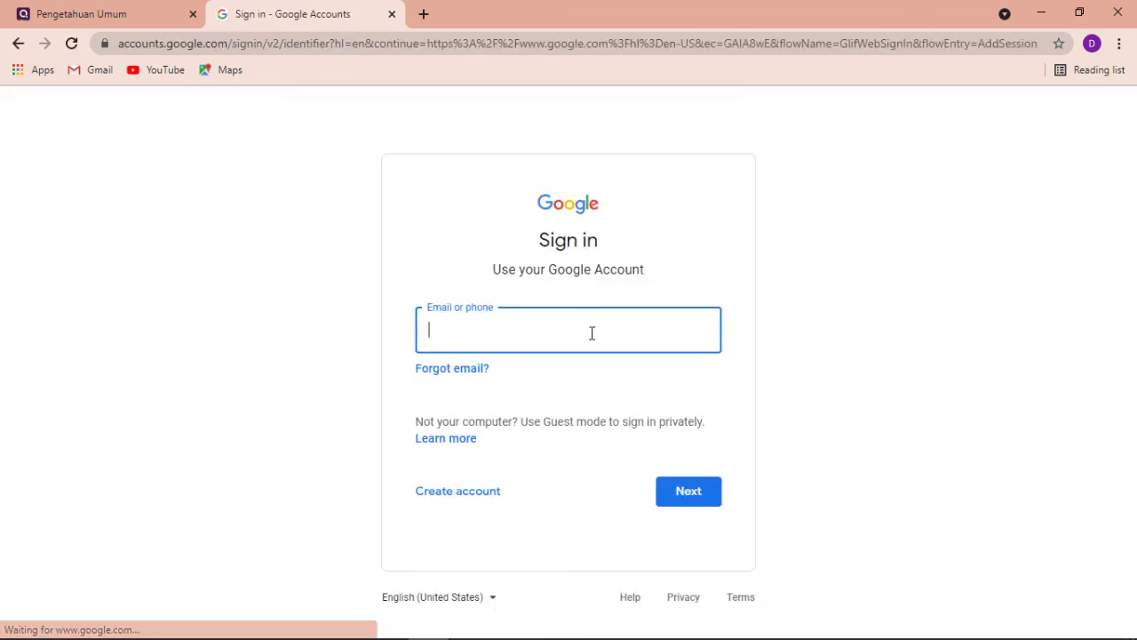
left_click(511, 464)
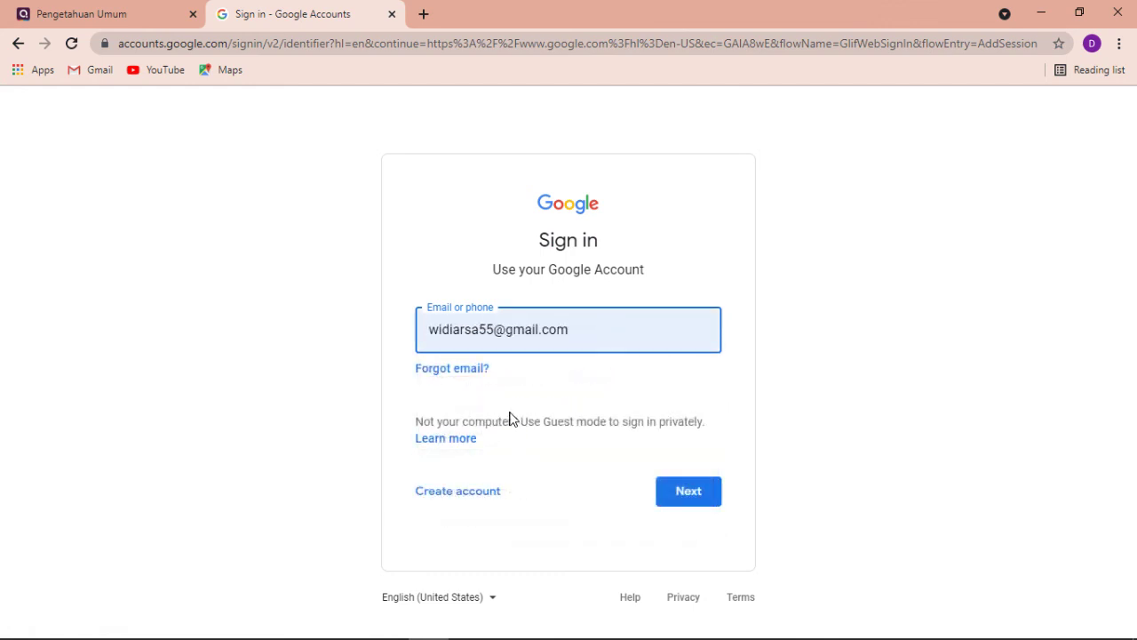
left_click(676, 495)
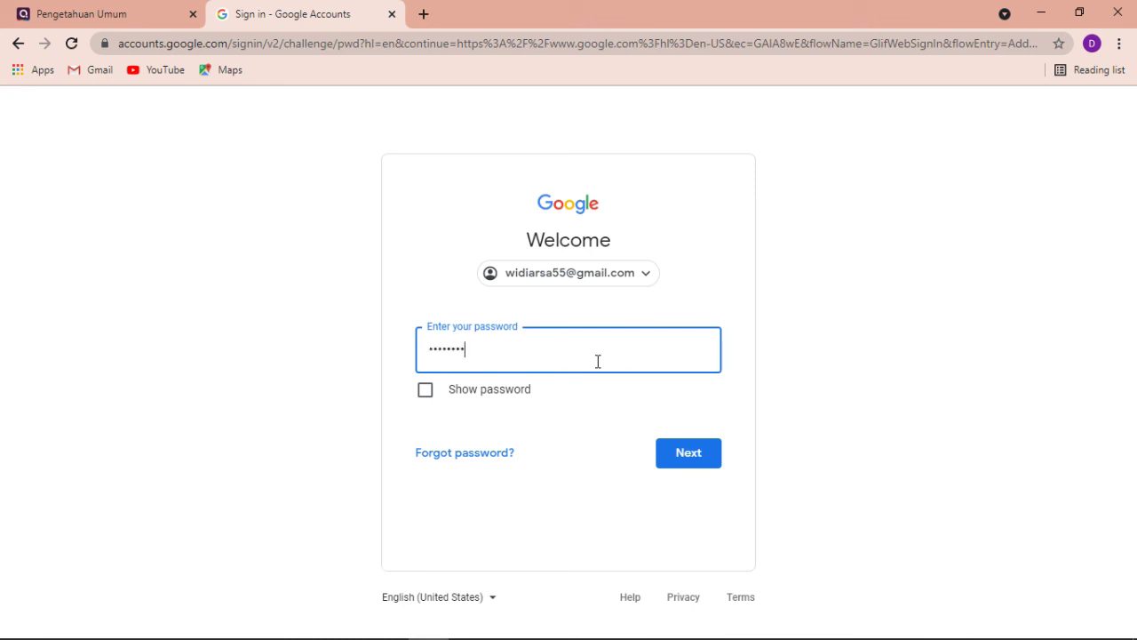
Step: Sign in with the account password, and decline the new Chrome profile and the security recommendation
key("Return")
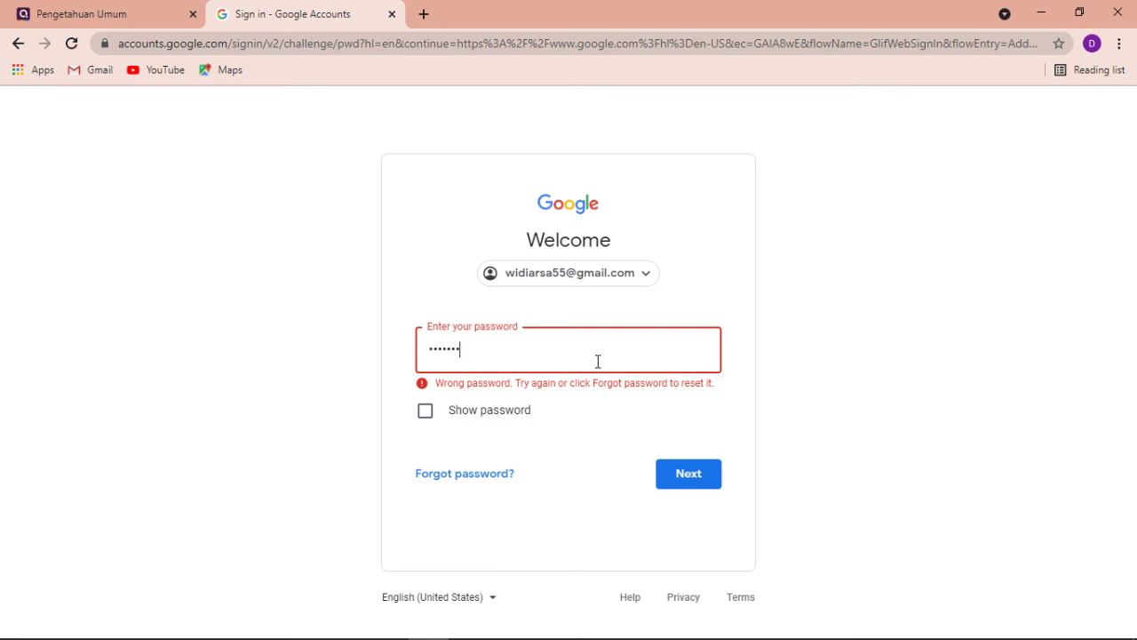
type("***")
key("Return")
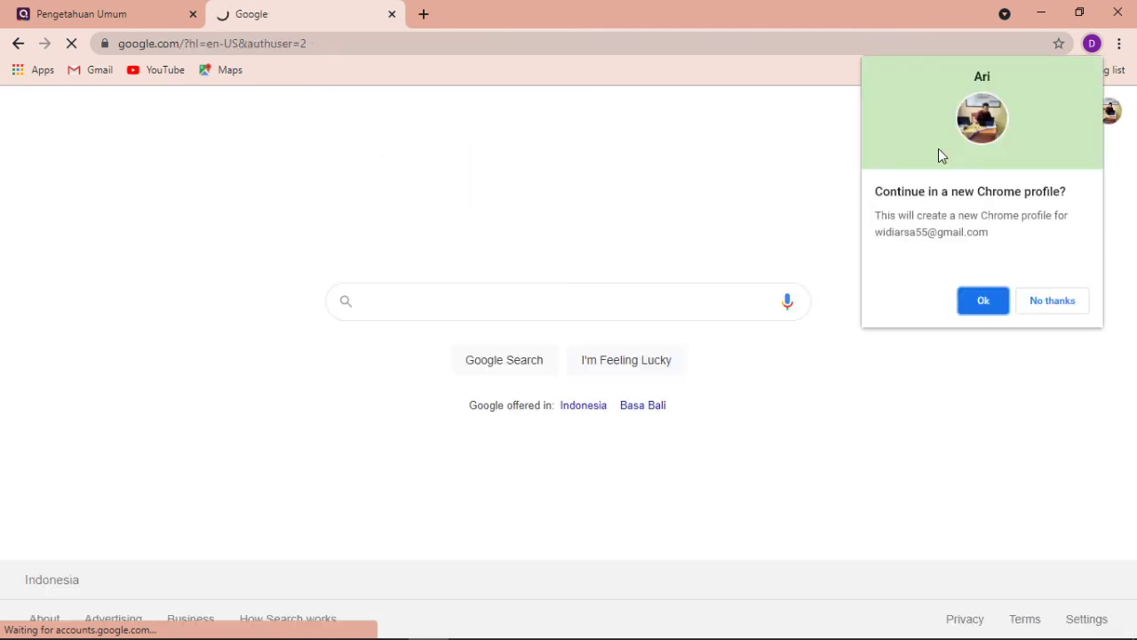
left_click(1053, 306)
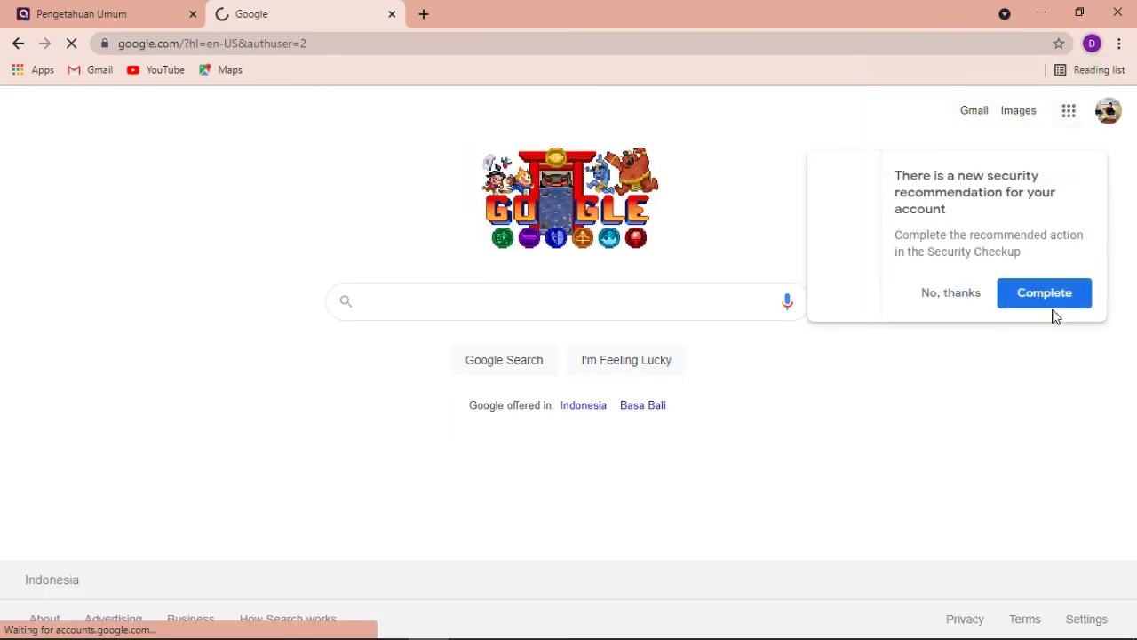
left_click(967, 299)
Step: Open Google Classroom from the Google apps and enter the Ekomoni X class
left_click(1071, 113)
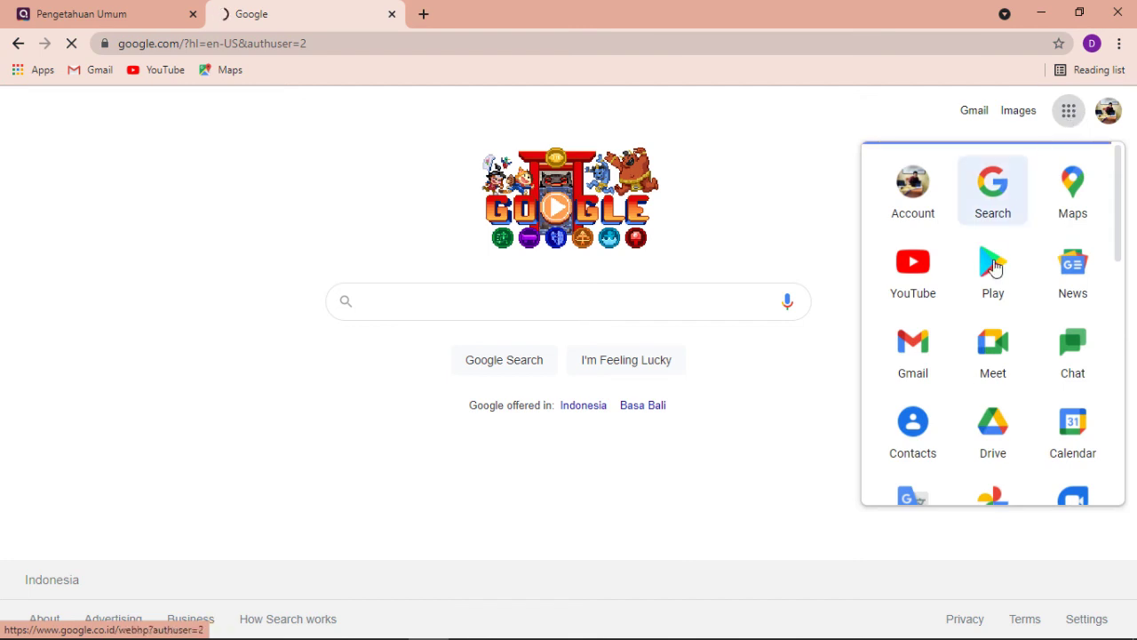
scroll(995, 338, "down", 1)
scroll(968, 391, "down", 1)
scroll(984, 343, "up", 1)
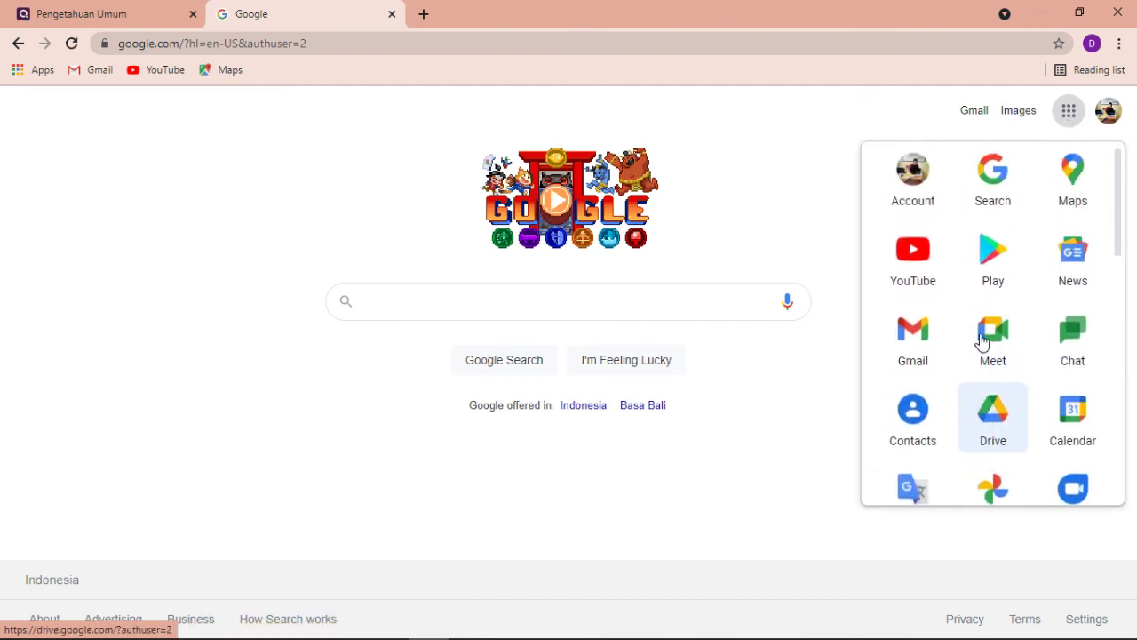
scroll(999, 346, "down", 4)
scroll(991, 408, "down", 2)
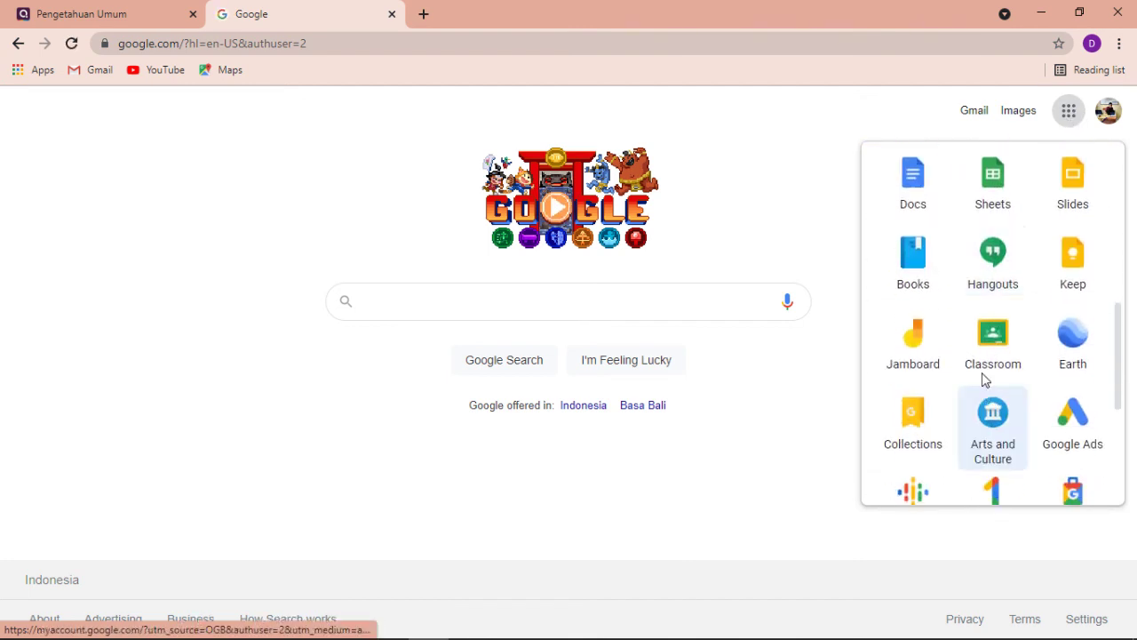
left_click(987, 348)
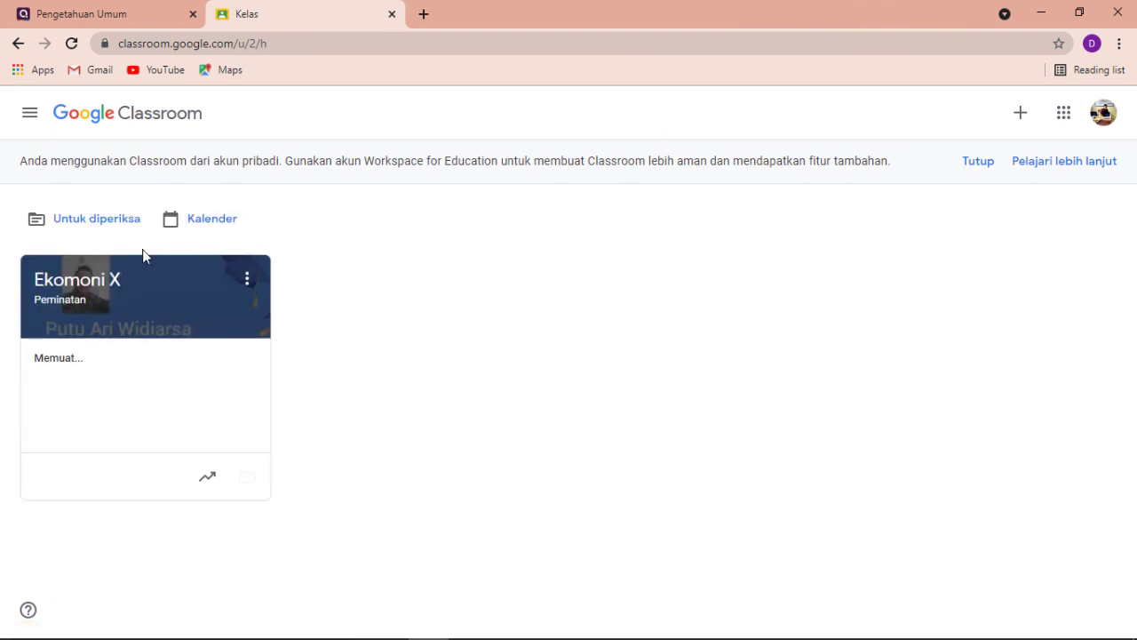
left_click(96, 284)
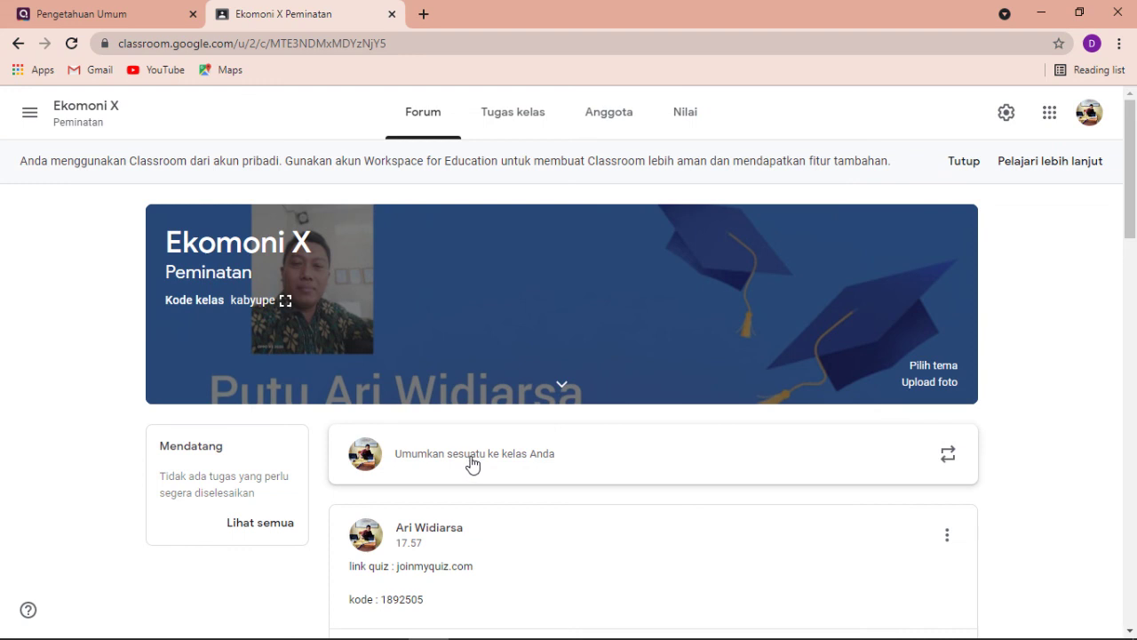
Step: Start a class announcement in the forum with the text "Berikut link quiz hari ini :", dismissing the scheduling tip
left_click(502, 463)
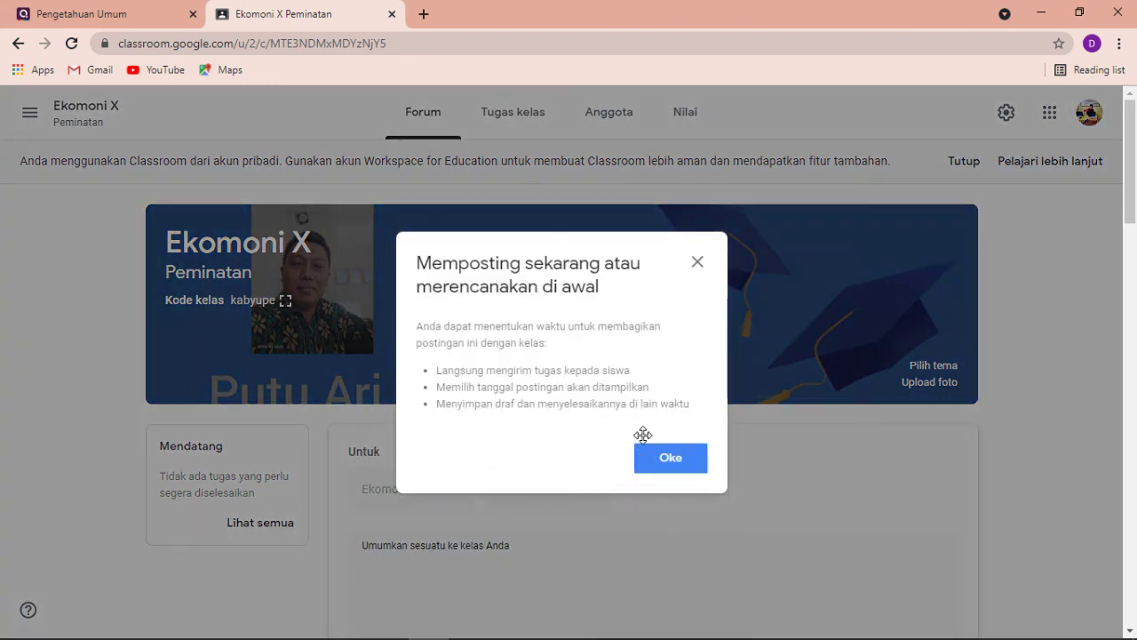
left_click(698, 263)
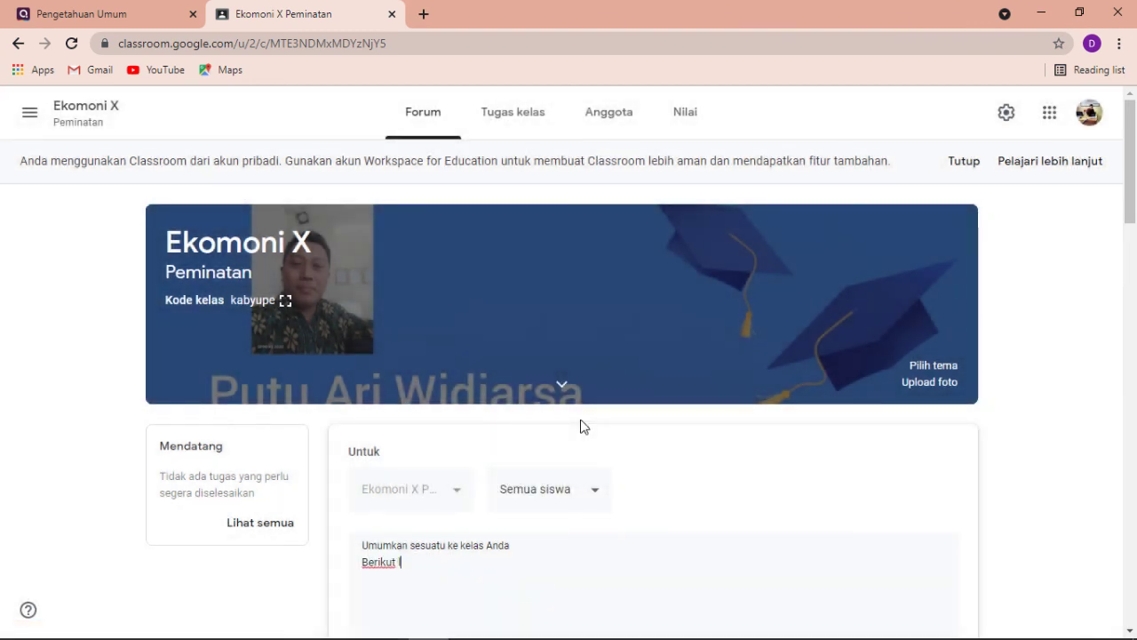
type("Berikut link quiz hari ini :")
Step: Copy the joinmyquiz.com address from the Quizizz invitation into the Classroom announcement and add a "kode quiz :" line
left_click(111, 14)
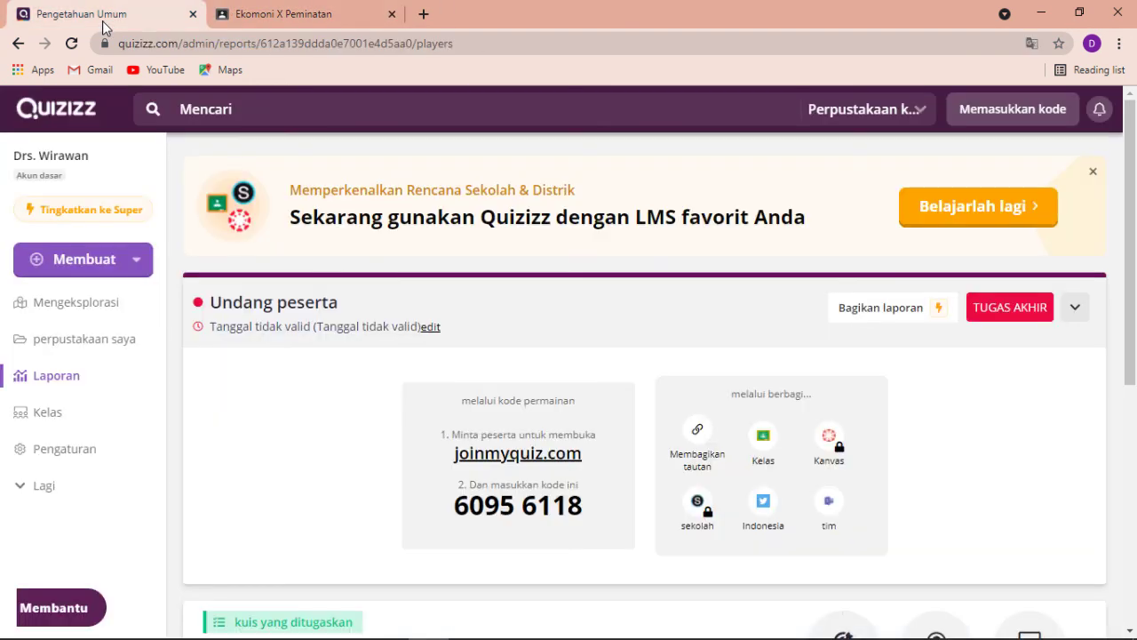
left_click_drag(455, 458, 579, 468)
key("ctrl+c")
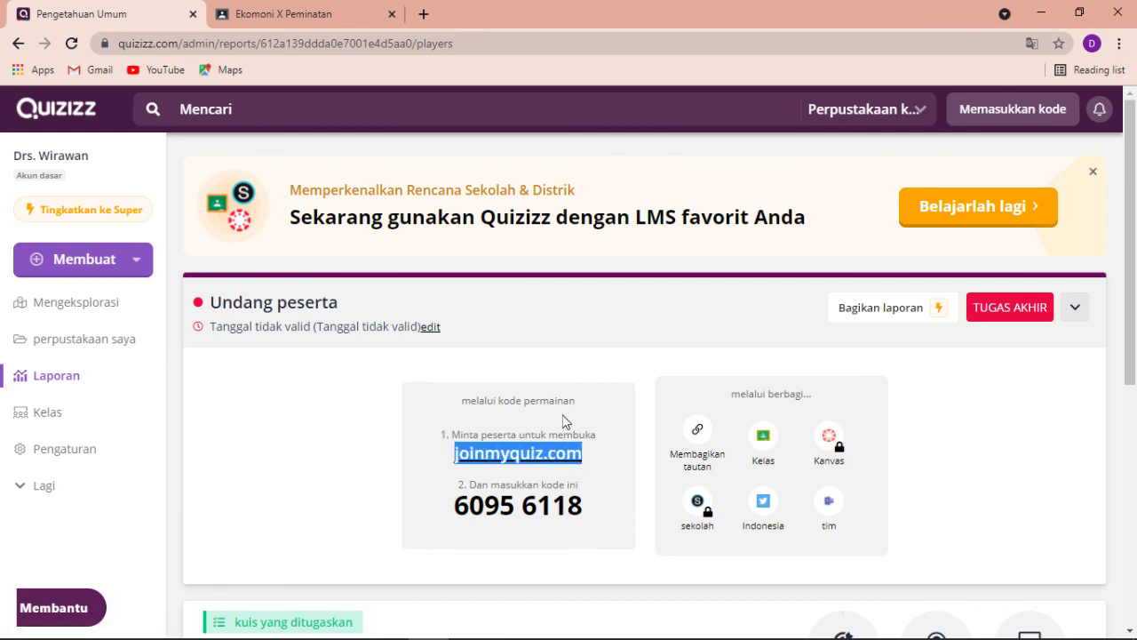
left_click(275, 12)
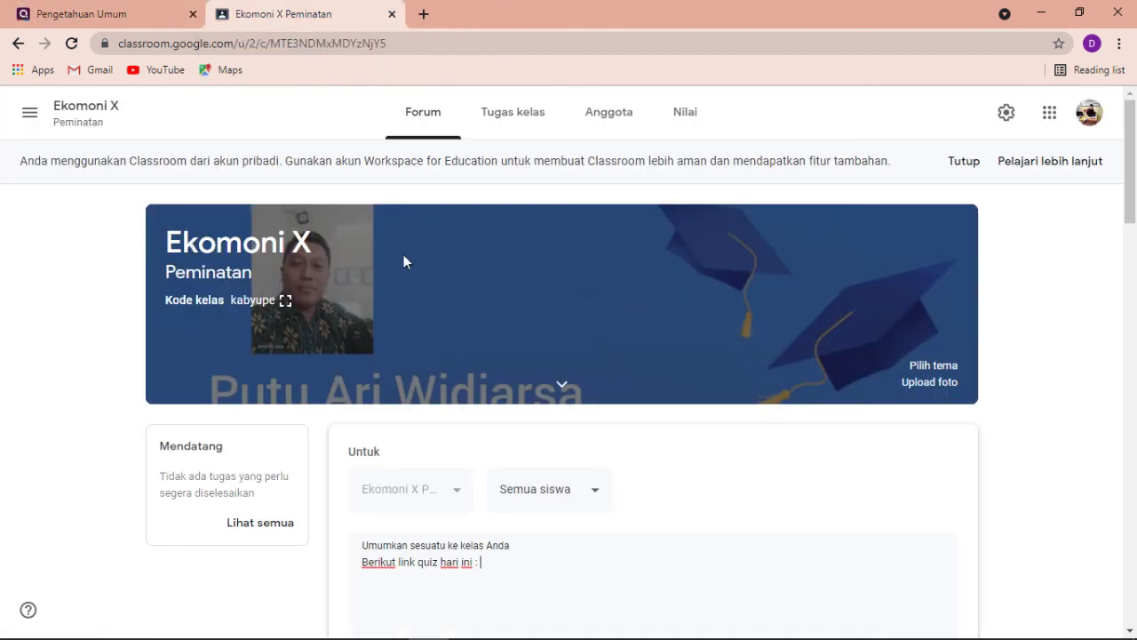
key("ctrl+v")
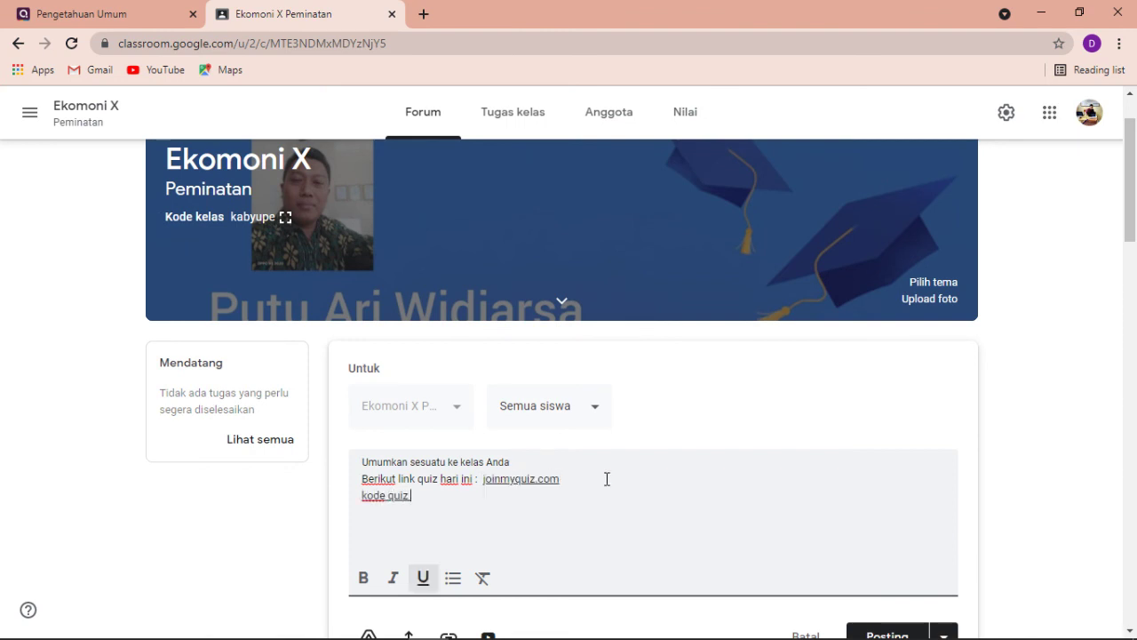
Step: Copy the quiz's game code from Quizizz into the announcement after "kode quiz :" and post it to all students
left_click(89, 14)
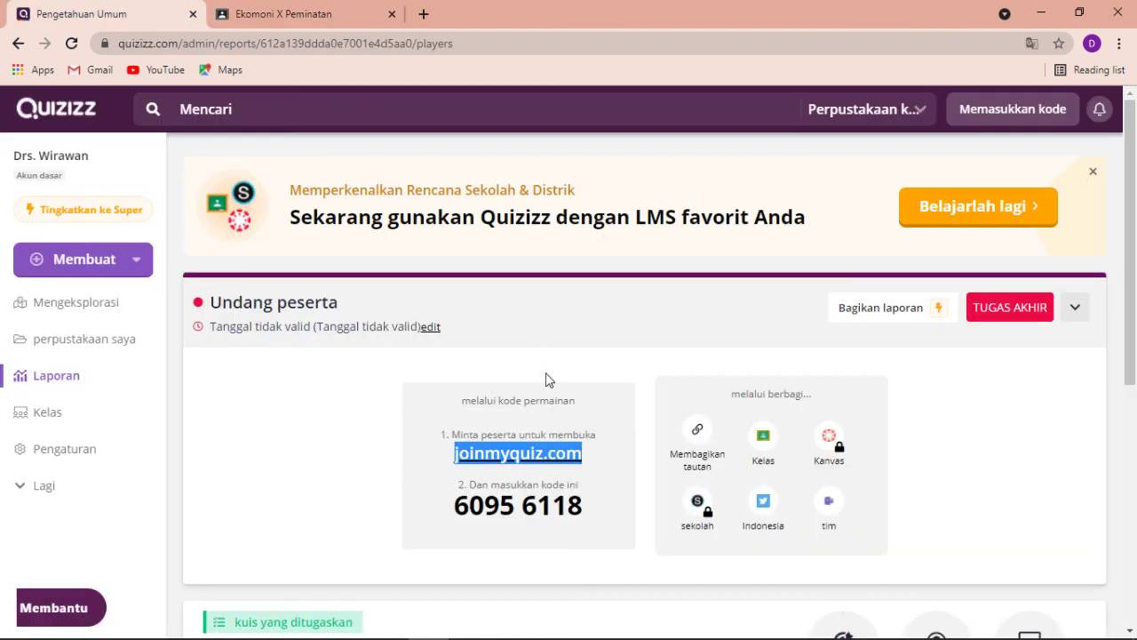
left_click_drag(456, 506, 582, 509)
key("ctrl+c")
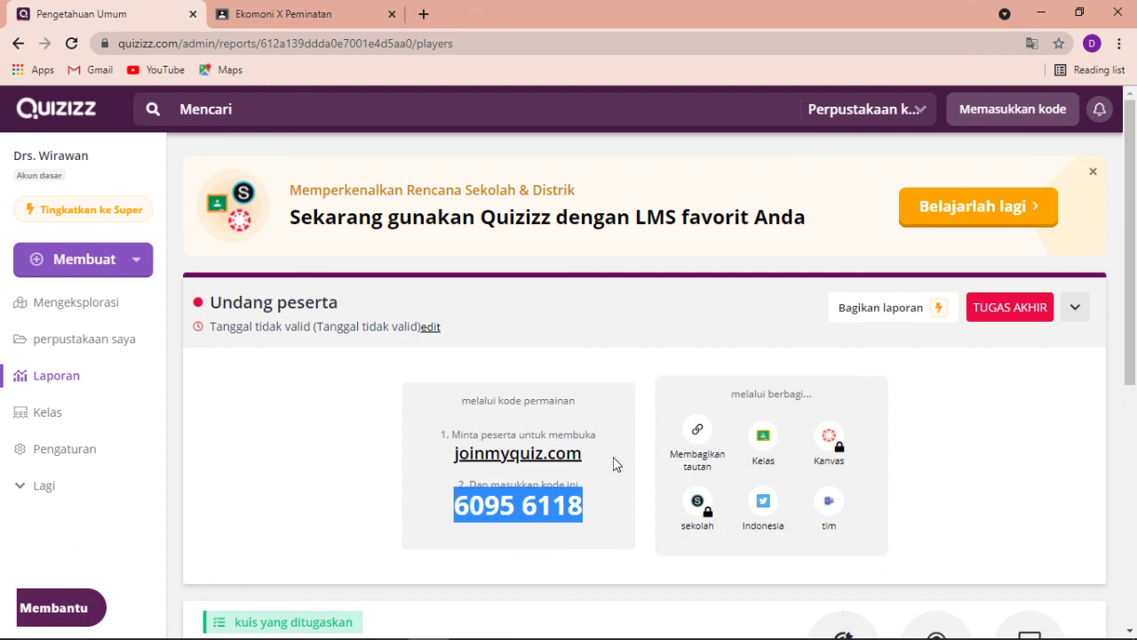
left_click(266, 13)
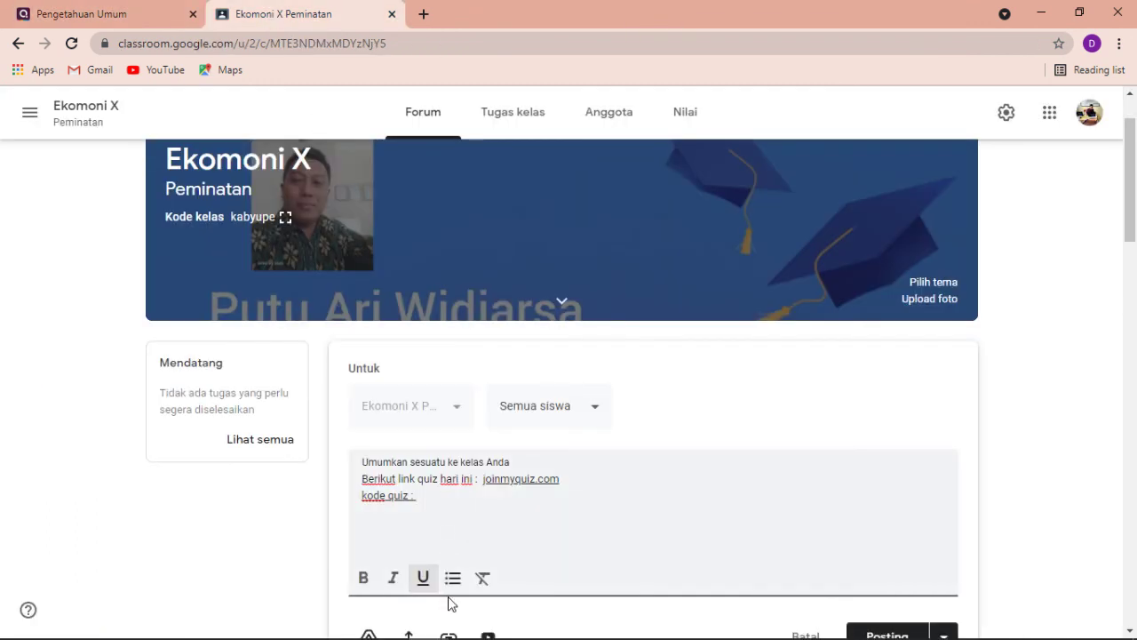
key("ctrl+v")
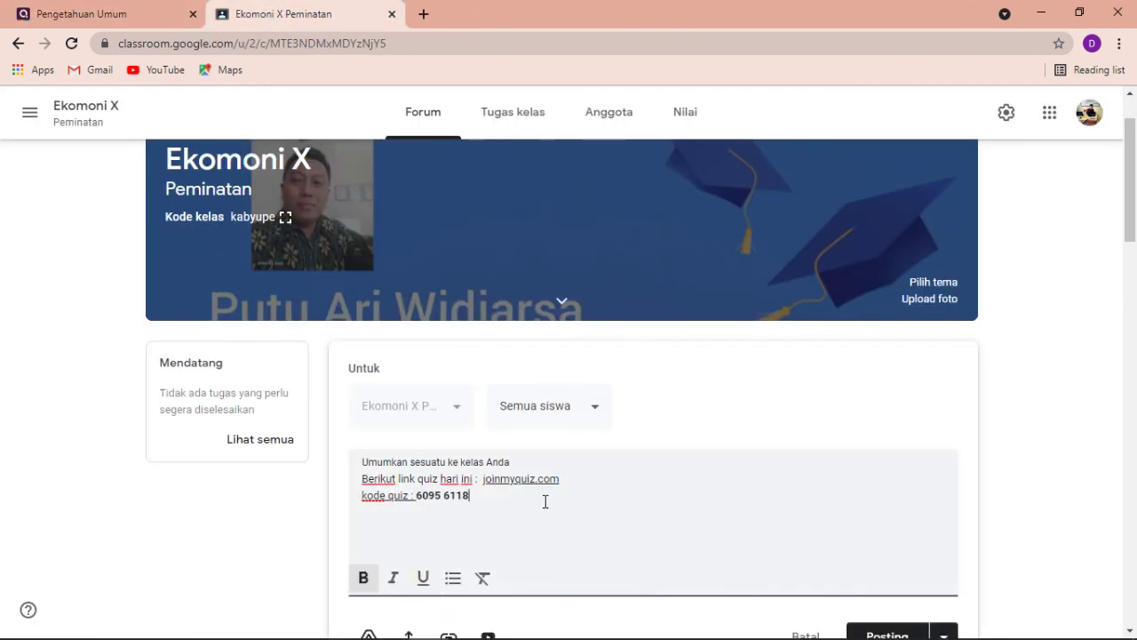
scroll(537, 480, "down", 2)
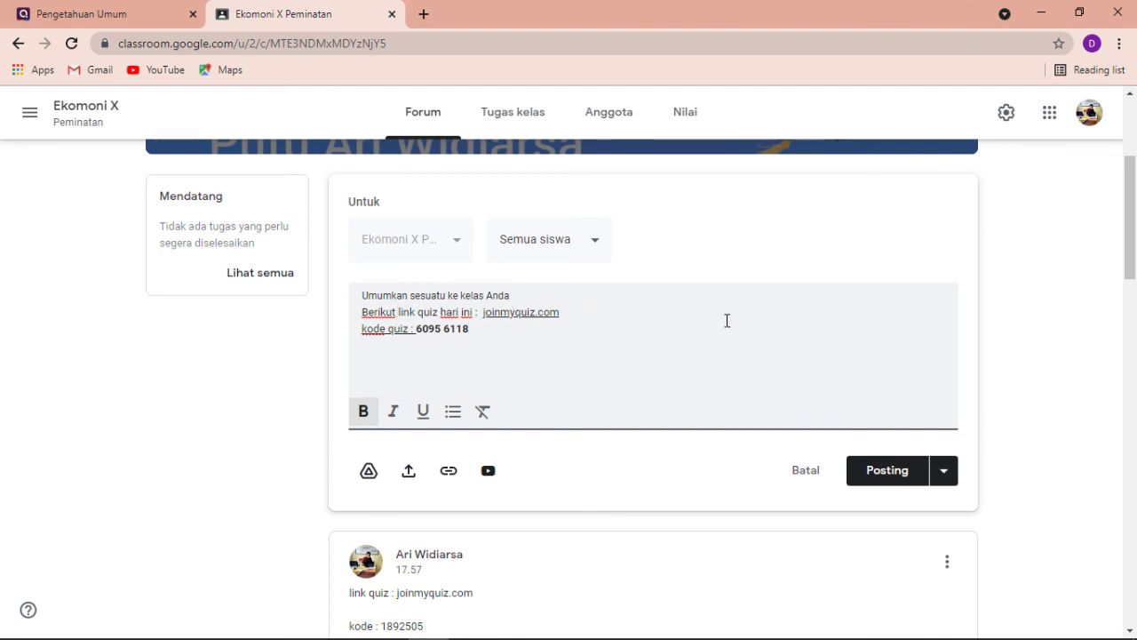
left_click(885, 470)
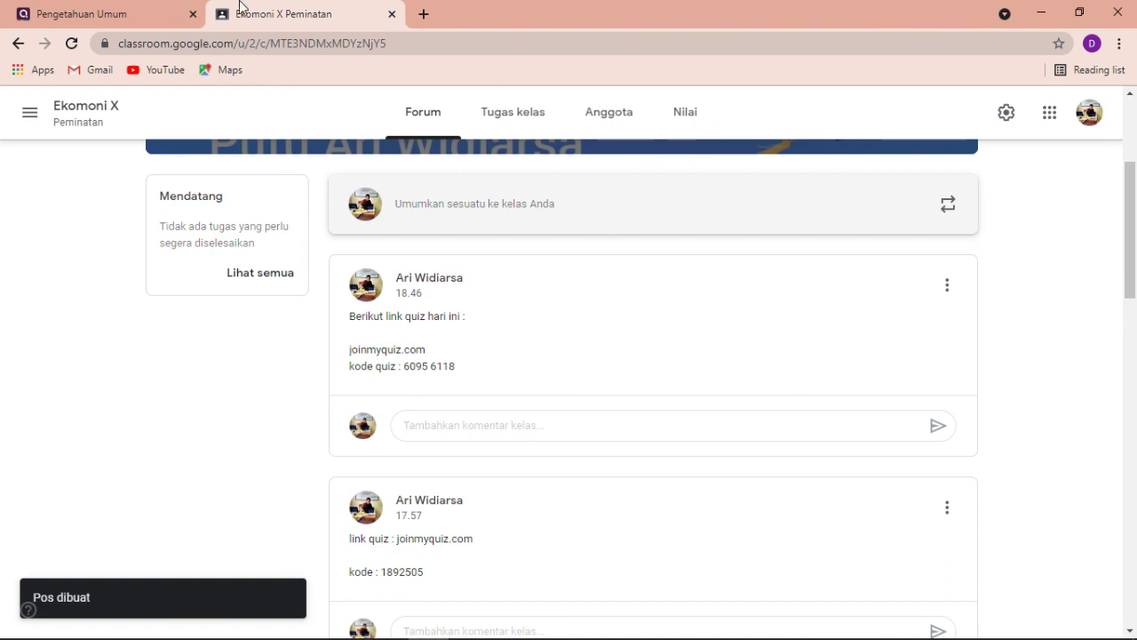
Step: Return to Quizizz and view the Kelas page and the Laporan list of quiz reports
left_click(95, 11)
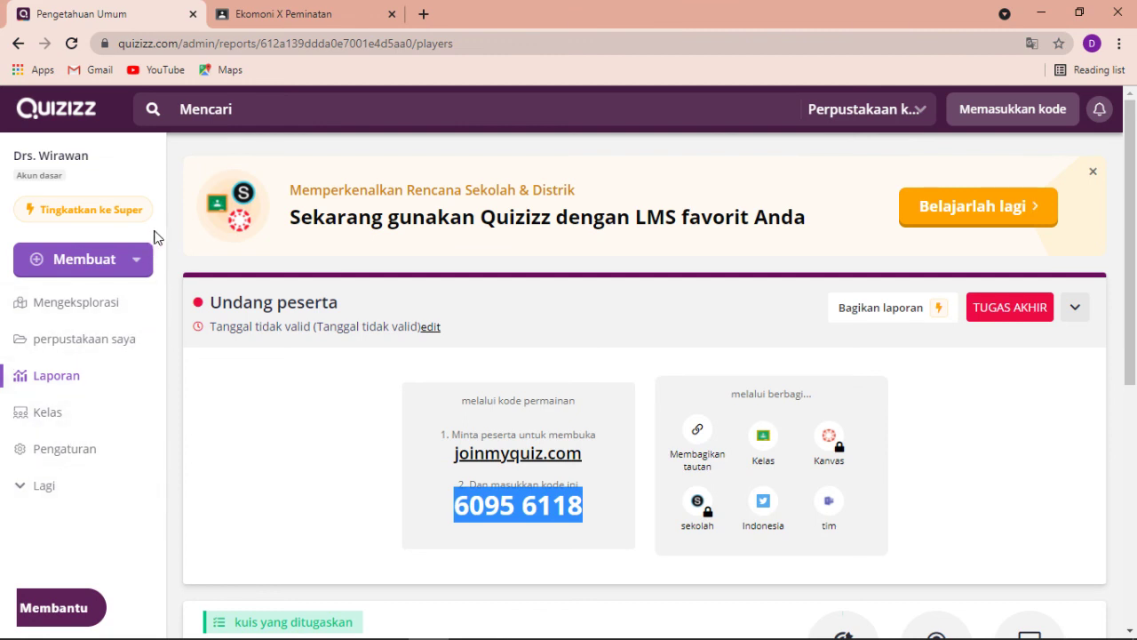
left_click(55, 426)
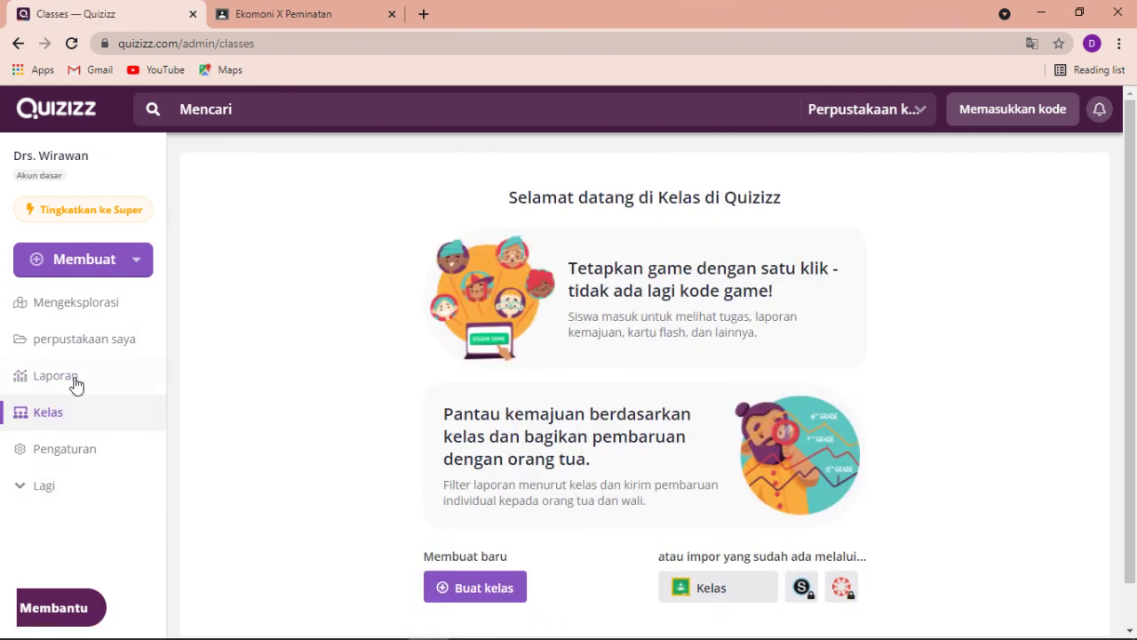
left_click(64, 377)
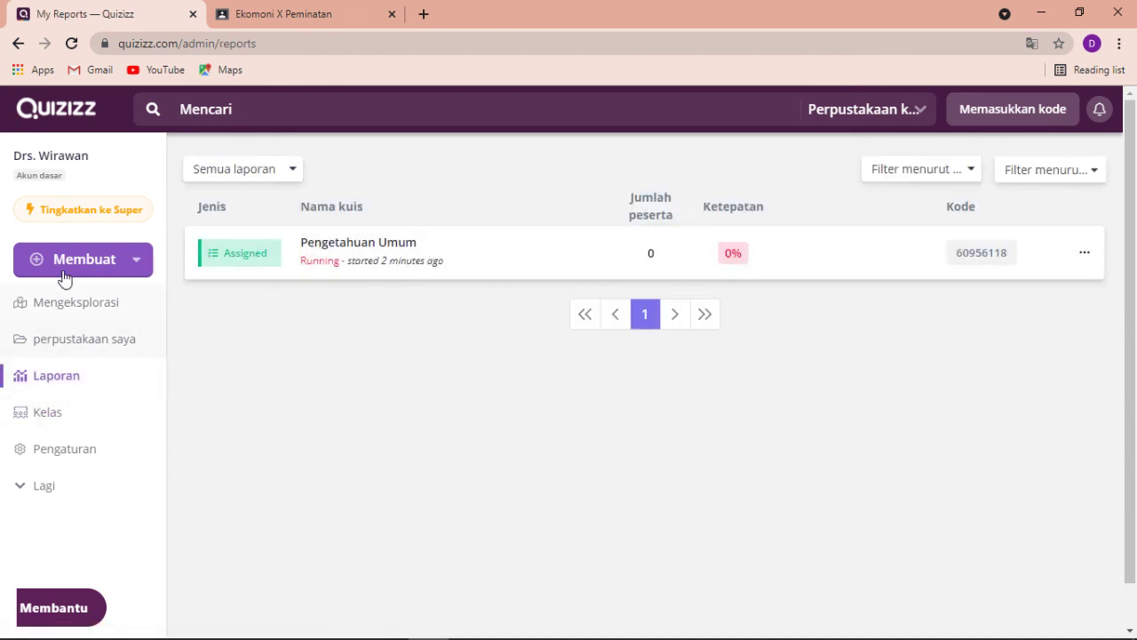
Step: Download the Excel report of the "Pengetahuan Umum" quiz from the Laporan list
left_click(58, 383)
left_click(1080, 254)
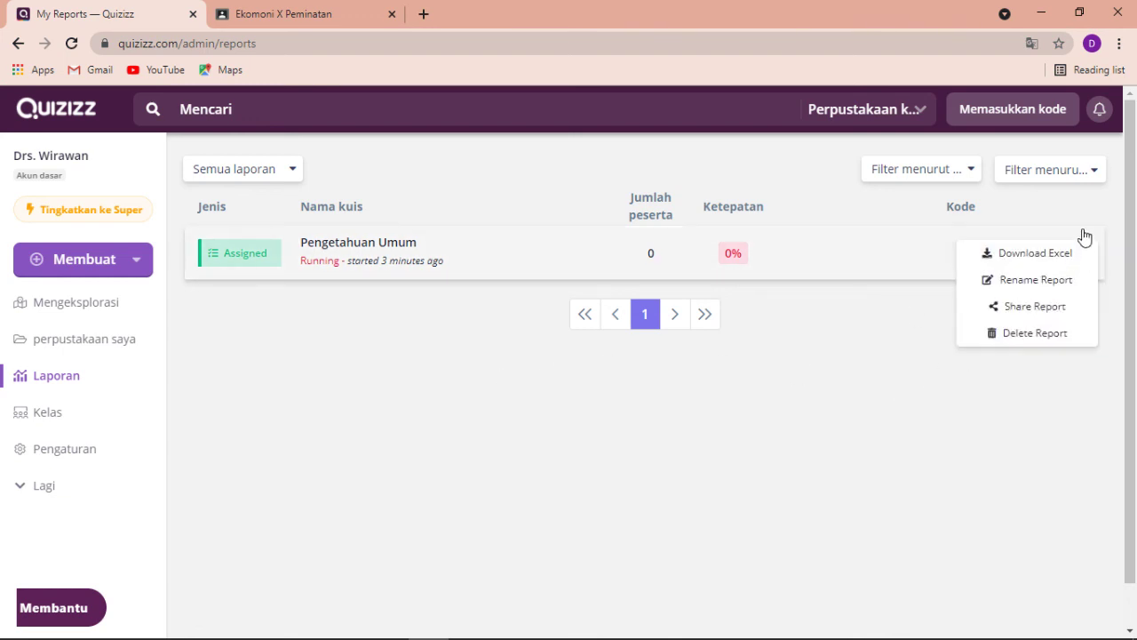
left_click(870, 400)
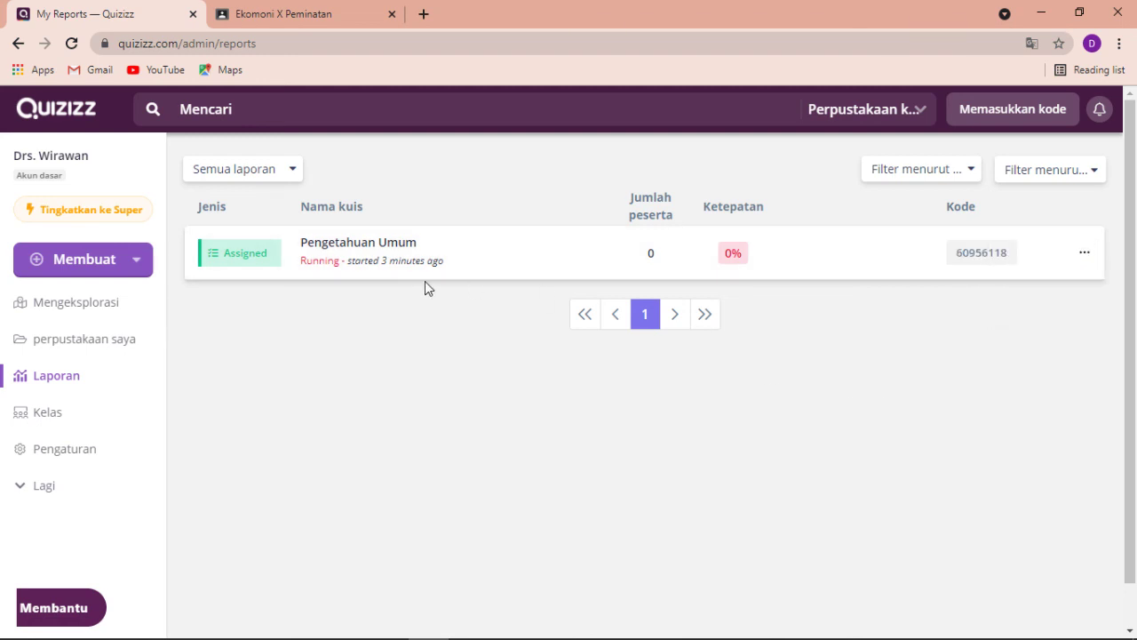
left_click(1083, 256)
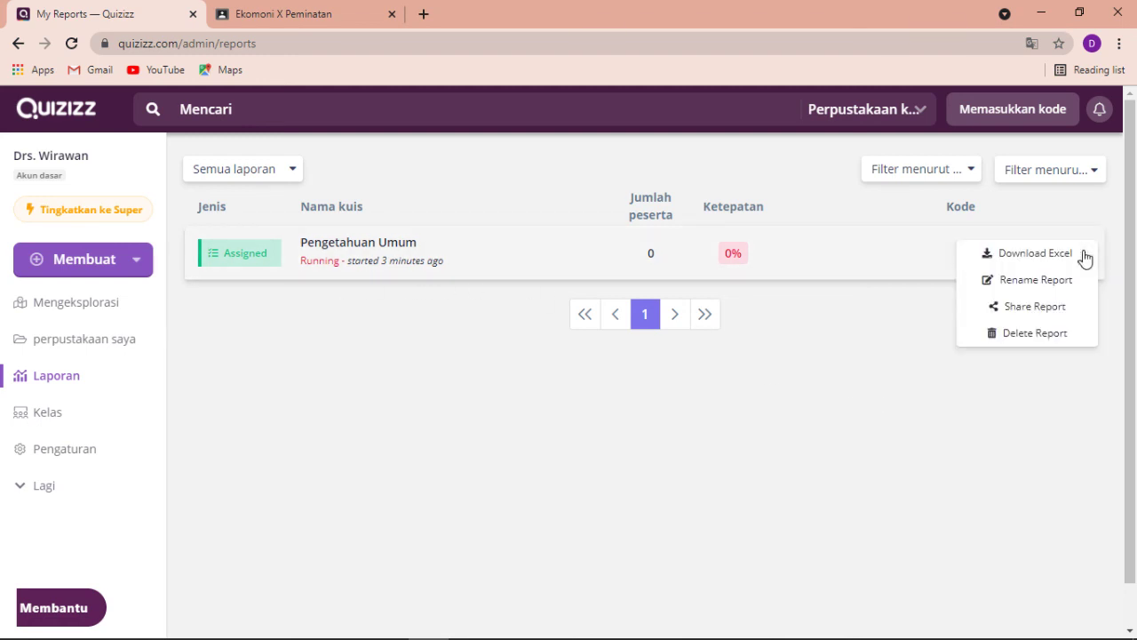
left_click(1035, 253)
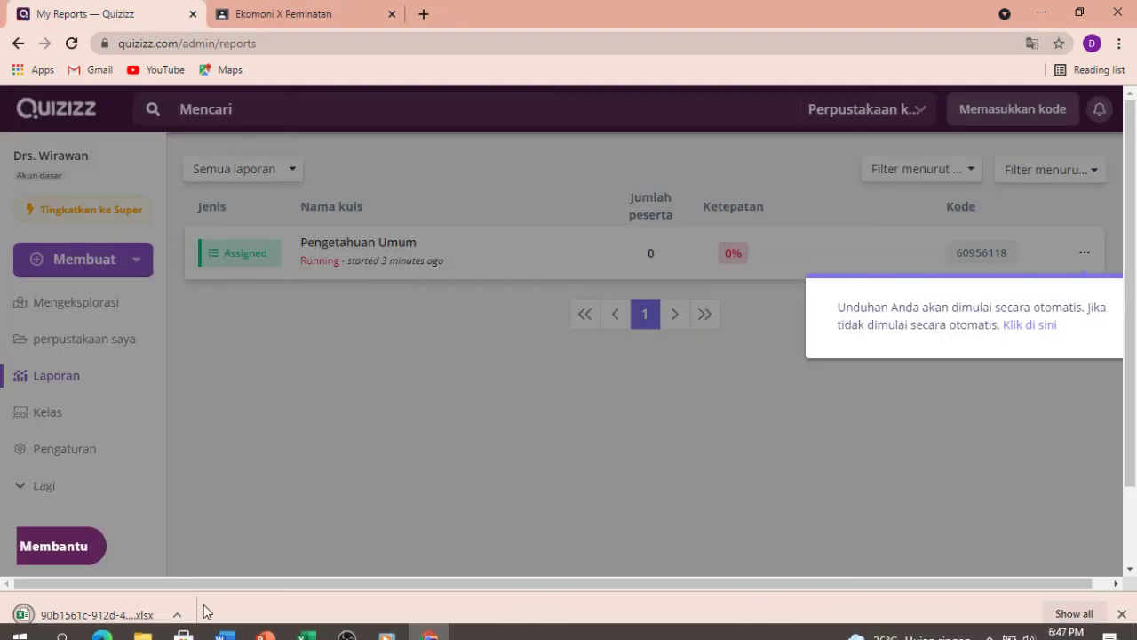
Step: Open the downloaded report in Excel from the Downloads folder, review its Class Level sheet, and close both windows
left_click(177, 614)
left_click(224, 559)
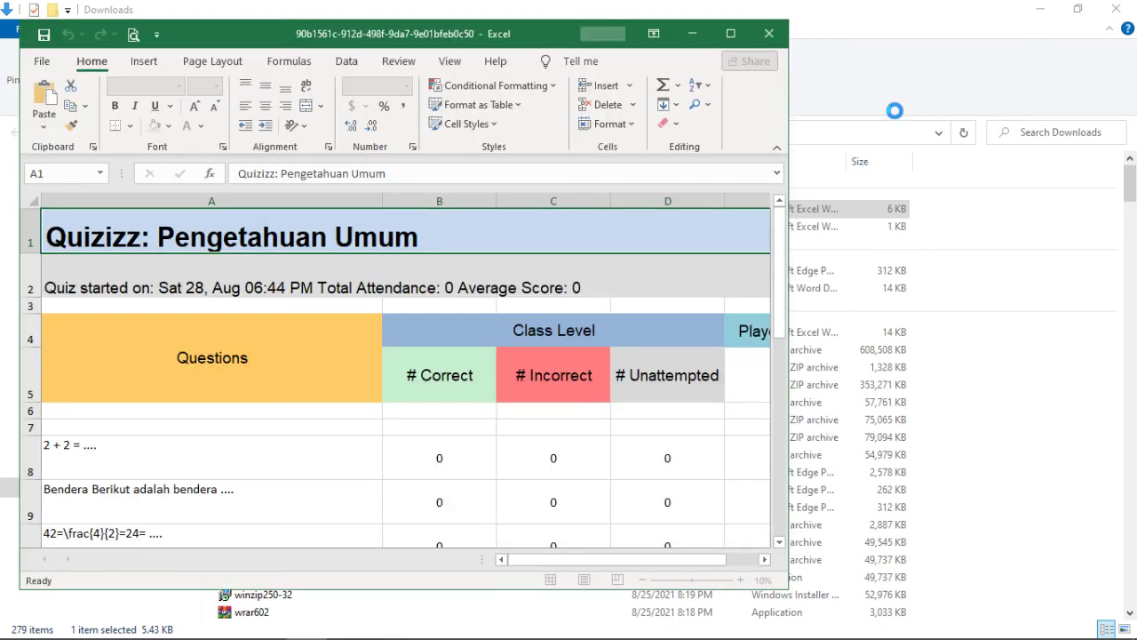
scroll(258, 334, "down", 2)
scroll(294, 330, "up", 2)
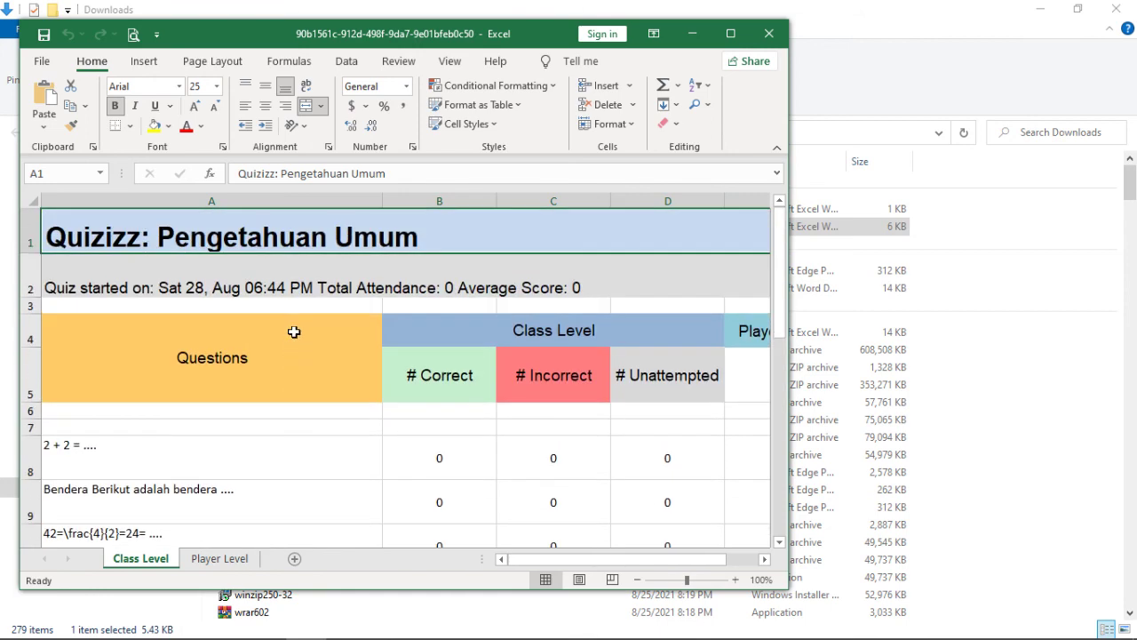
scroll(299, 329, "down", 4)
scroll(549, 210, "up", 4)
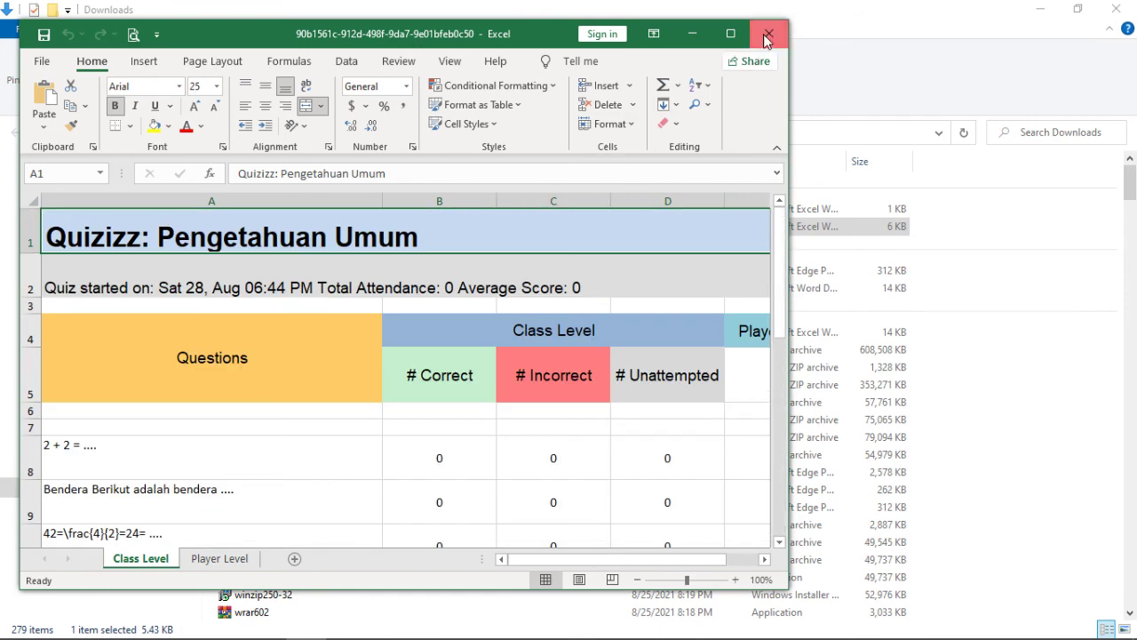
left_click(769, 33)
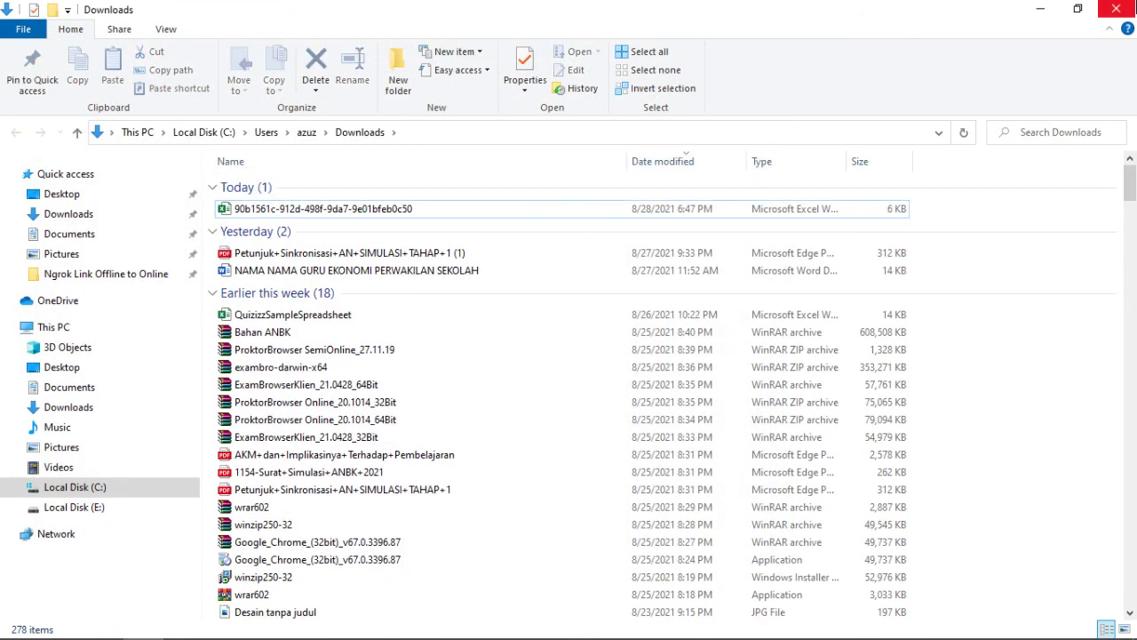
left_click(1116, 8)
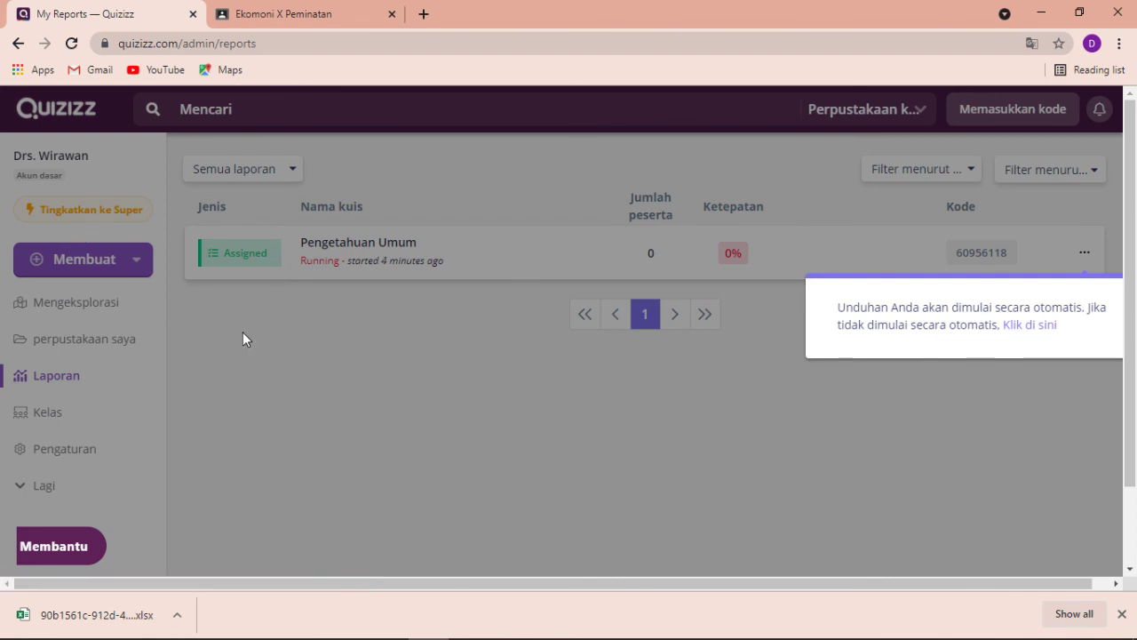
Step: Start the report download again through the download notice's fallback link and reload the reports page
left_click(1029, 327)
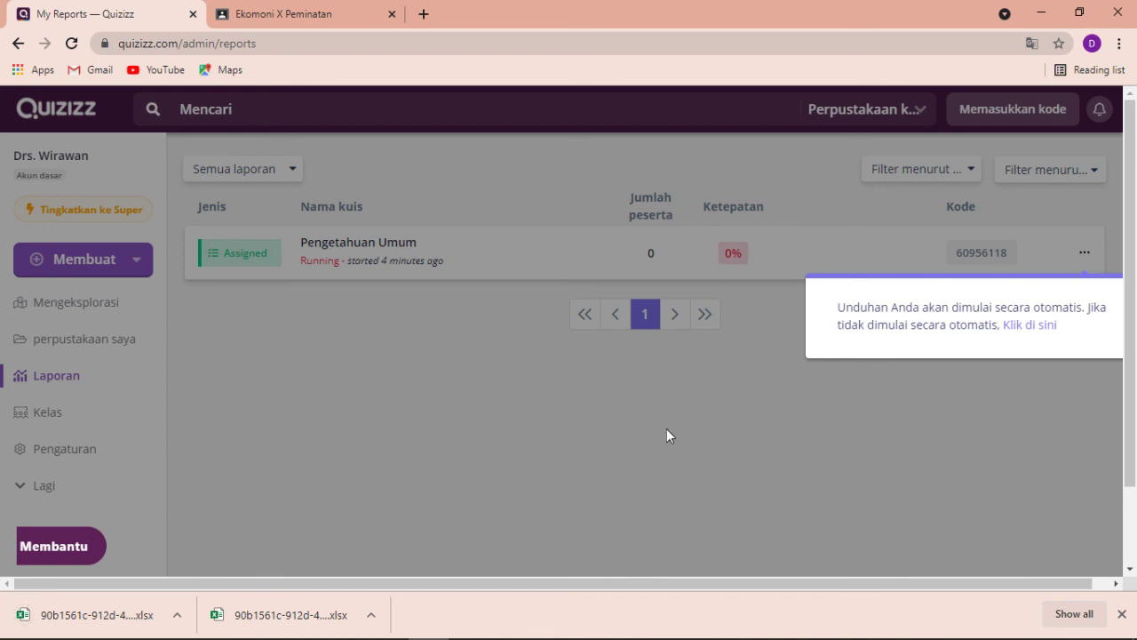
left_click(67, 44)
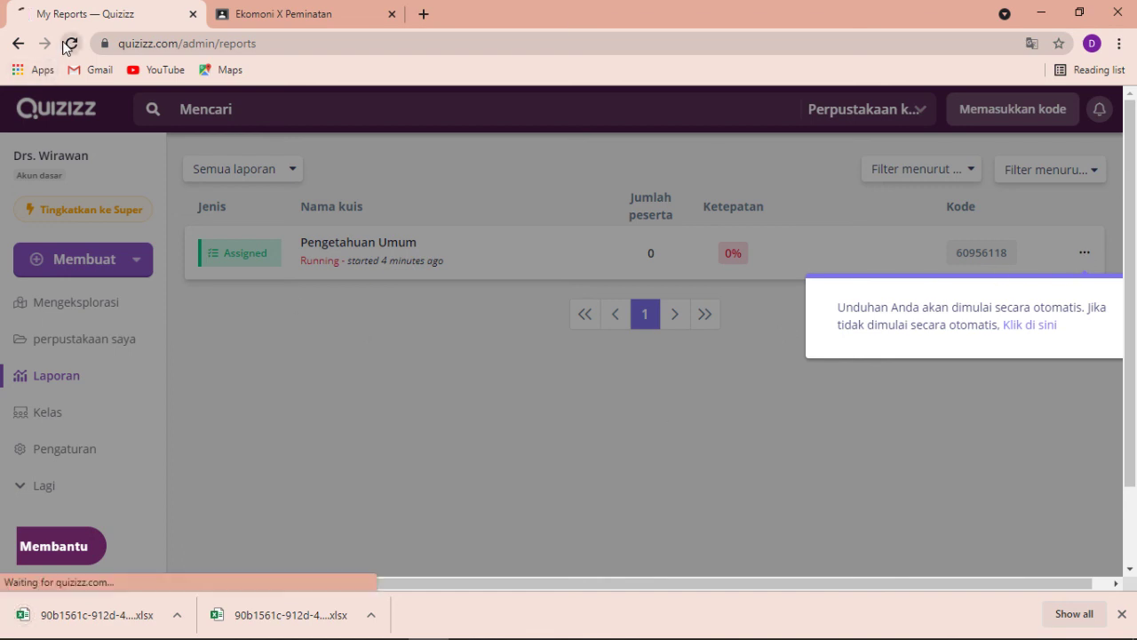